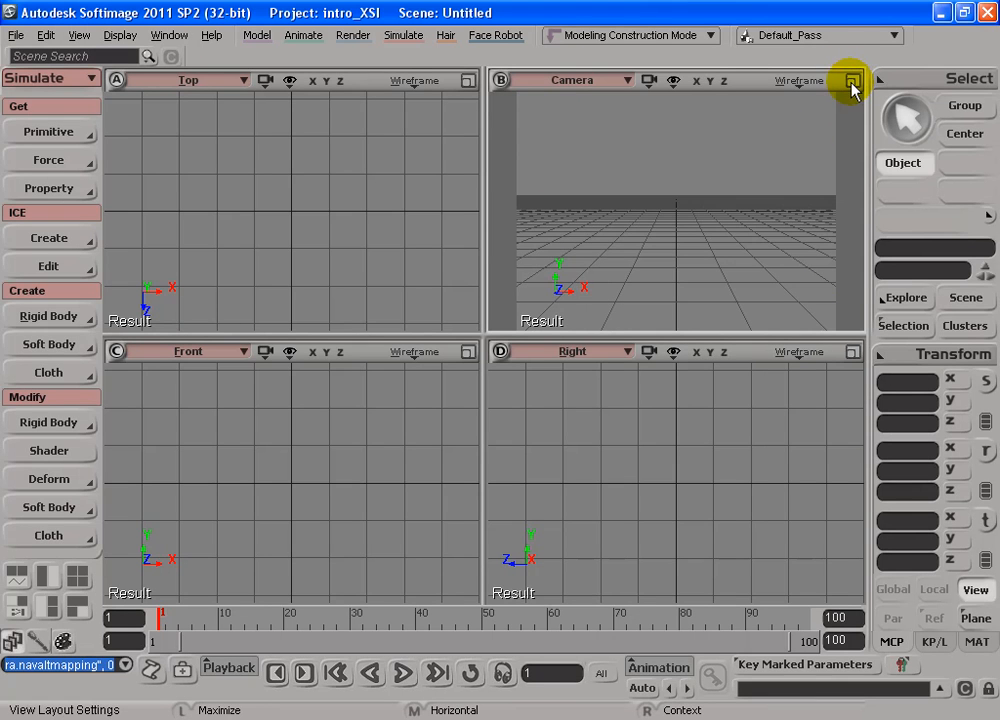
Maximize the Camera viewport so it fills the whole view area
left_click(852, 84)
left_click(853, 83)
left_click(854, 84)
left_click(853, 82)
left_click(853, 82)
left_click(853, 82)
left_click(853, 82)
left_click(853, 82)
left_click(853, 82)
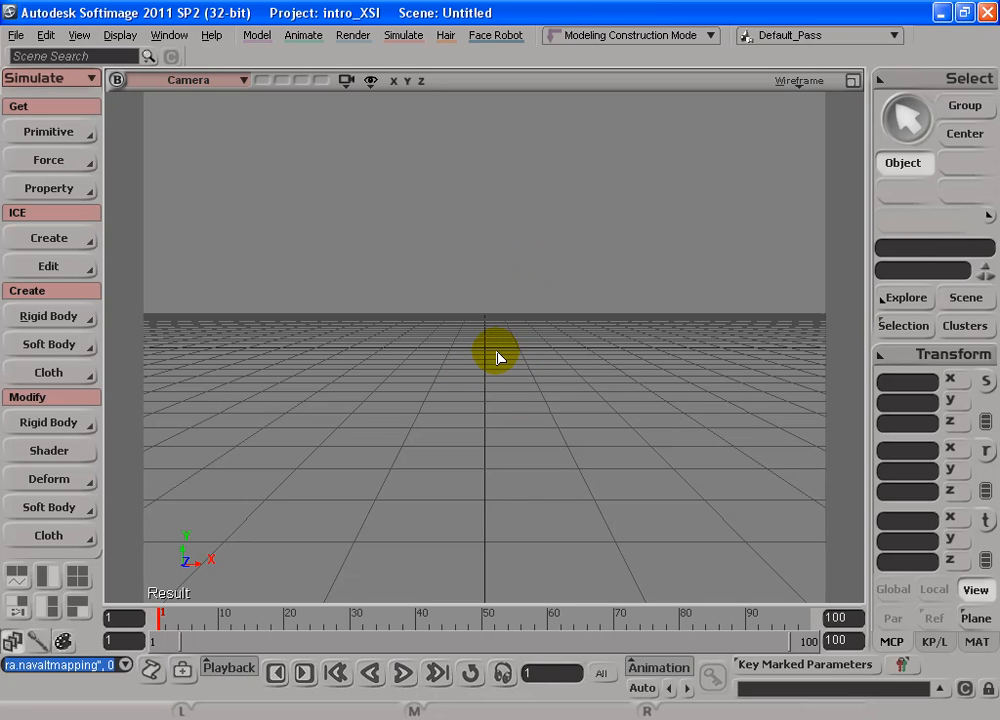
Track, dolly and orbit the Camera view over the empty grid with the multi-purpose navigation tool
key("s")
left_click_drag(487, 308, 412, 297)
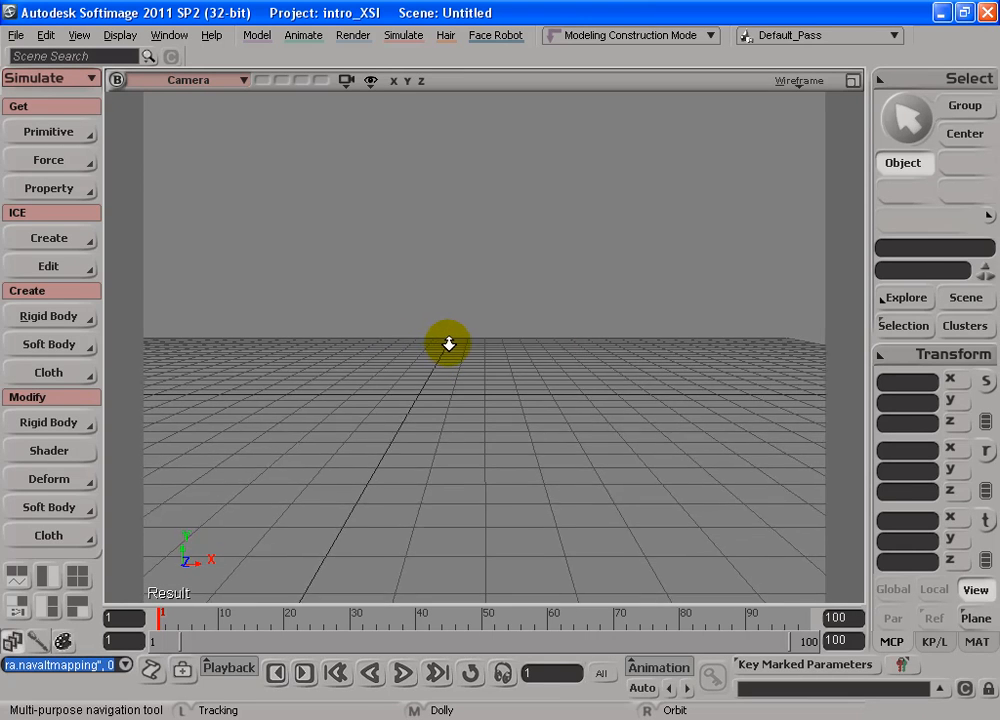
left_click_drag(456, 299, 500, 436)
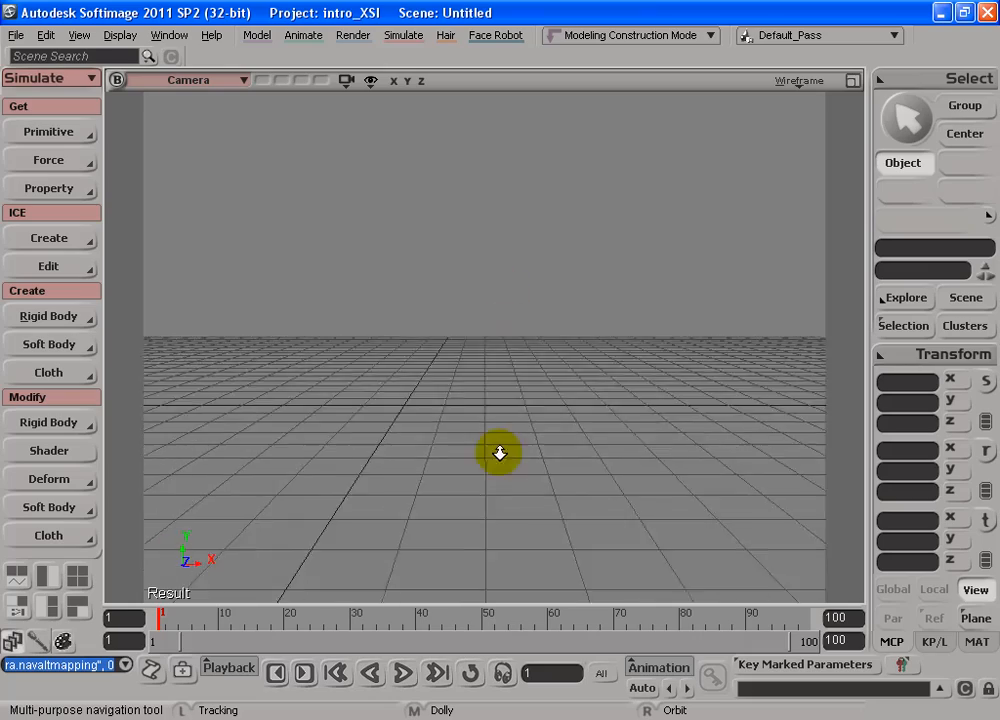
left_click_drag(503, 632, 543, 573)
right_click_drag(449, 303, 533, 272)
right_click_drag(466, 303, 279, 158)
Switch from the Simulate to the Model command set, and orbit the Camera view to look down on the grid
left_click(75, 78)
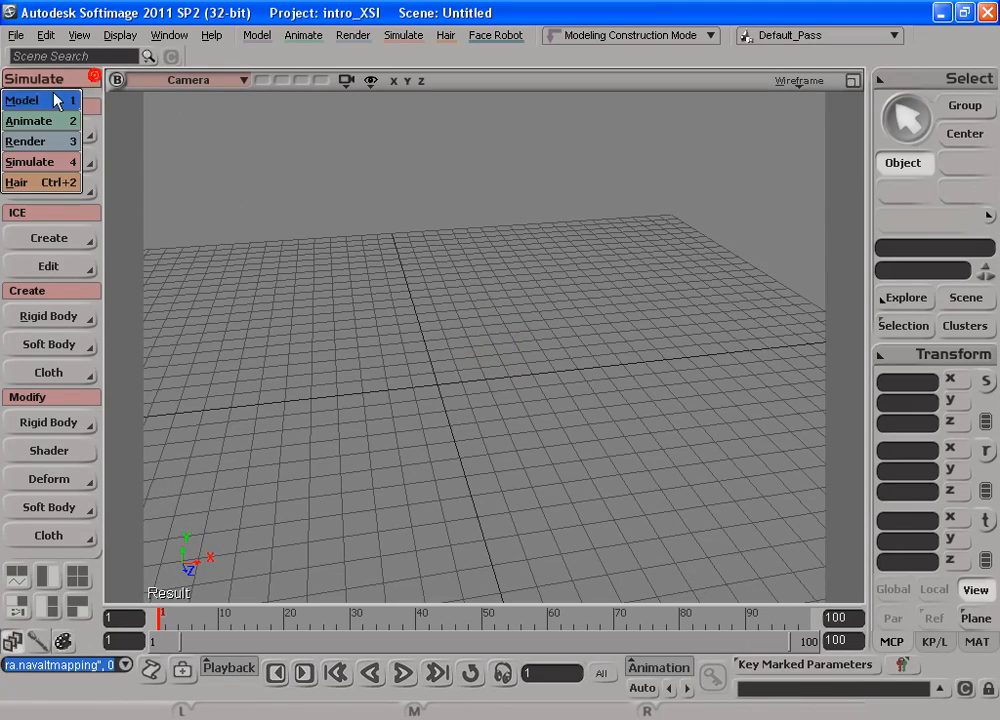
left_click(55, 100)
key("s")
right_click_drag(482, 332, 513, 335)
left_click_drag(539, 347, 535, 341)
middle_click_drag(511, 331, 504, 329)
mouse_move(547, 329)
right_mouse_down()
mouse_move(481, 355)
mouse_move(556, 346)
right_mouse_up()
right_click_drag(487, 358, 502, 328)
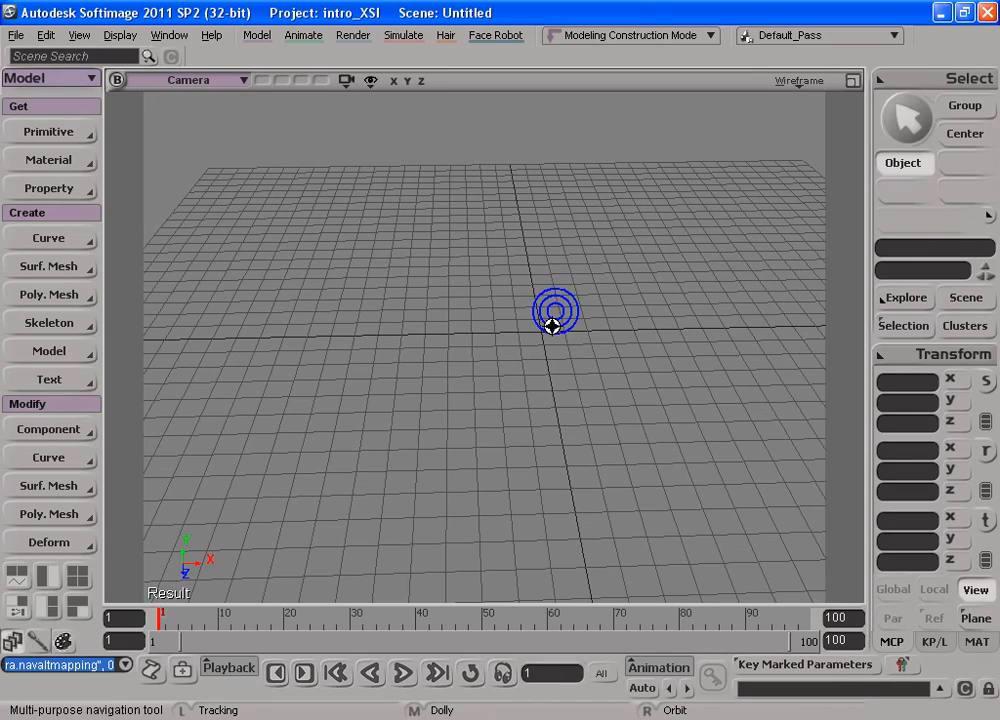
Set the interaction model to Maya and try orbiting, zooming and panning the Camera view with it
left_click(22, 37)
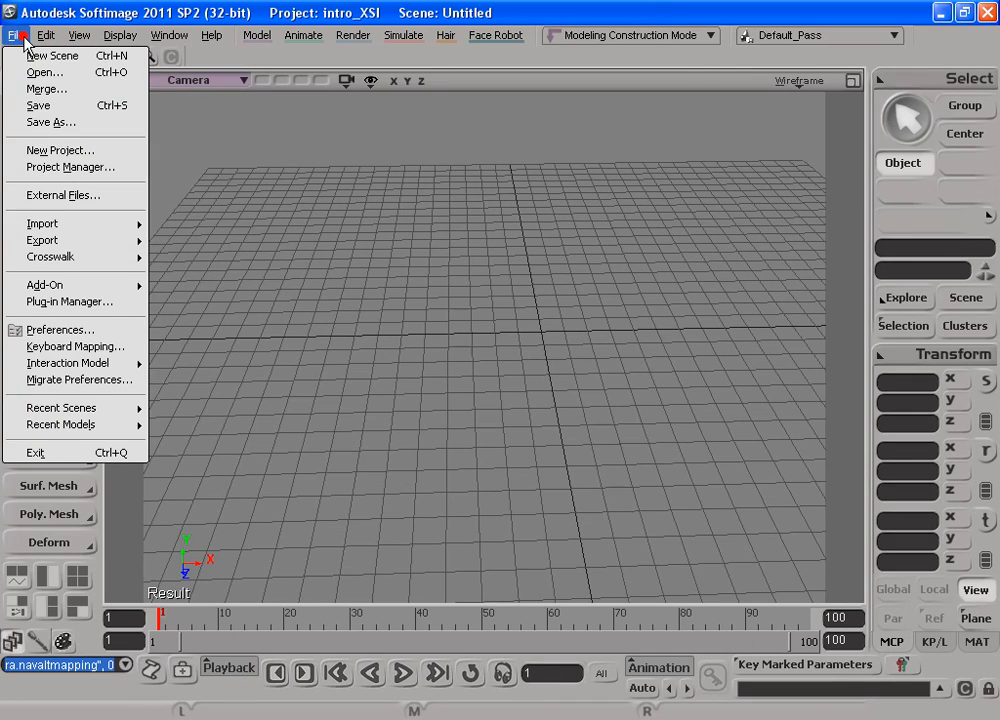
mouse_move(53, 367)
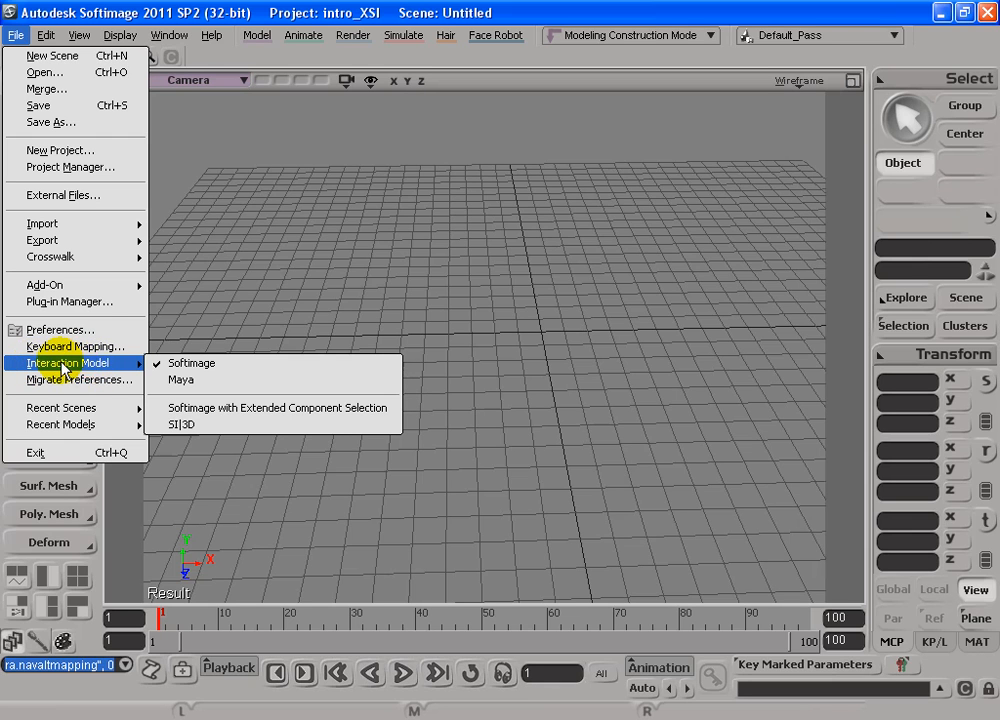
left_click(182, 380)
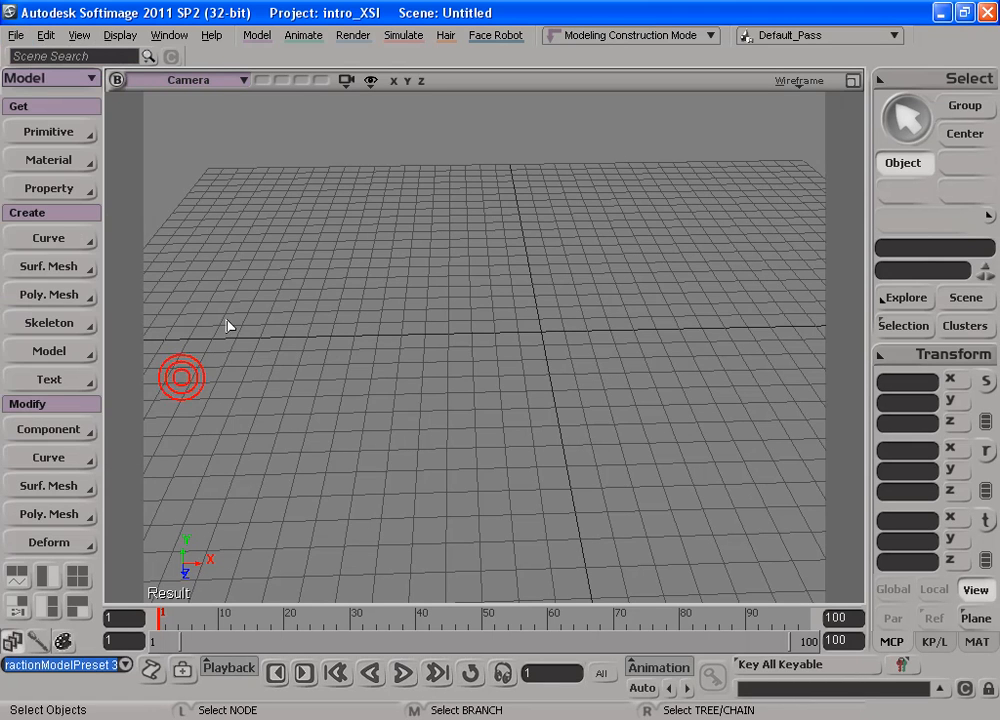
left_click_drag(509, 328, 371, 298, "alt")
right_click_drag(371, 298, 542, 281, "alt")
middle_click_drag(480, 229, 500, 316, "alt")
left_click_drag(502, 323, 462, 319, "alt")
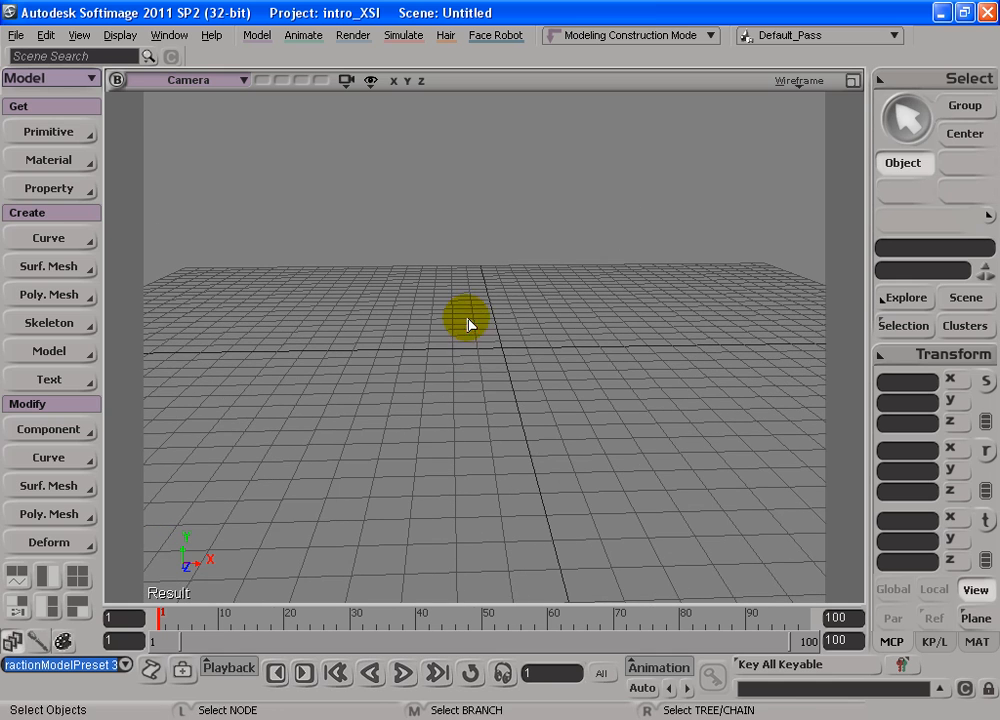
Review the interaction model options, and try the translate, rotate and scale tools in turn
left_click(14, 36)
mouse_move(140, 363)
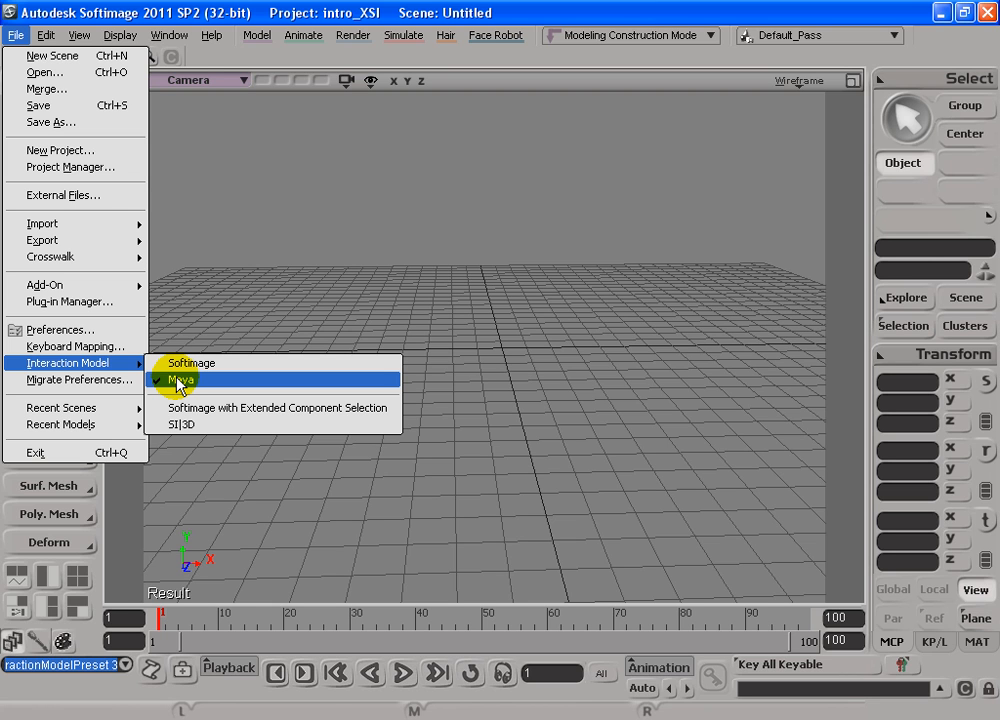
left_click(497, 330)
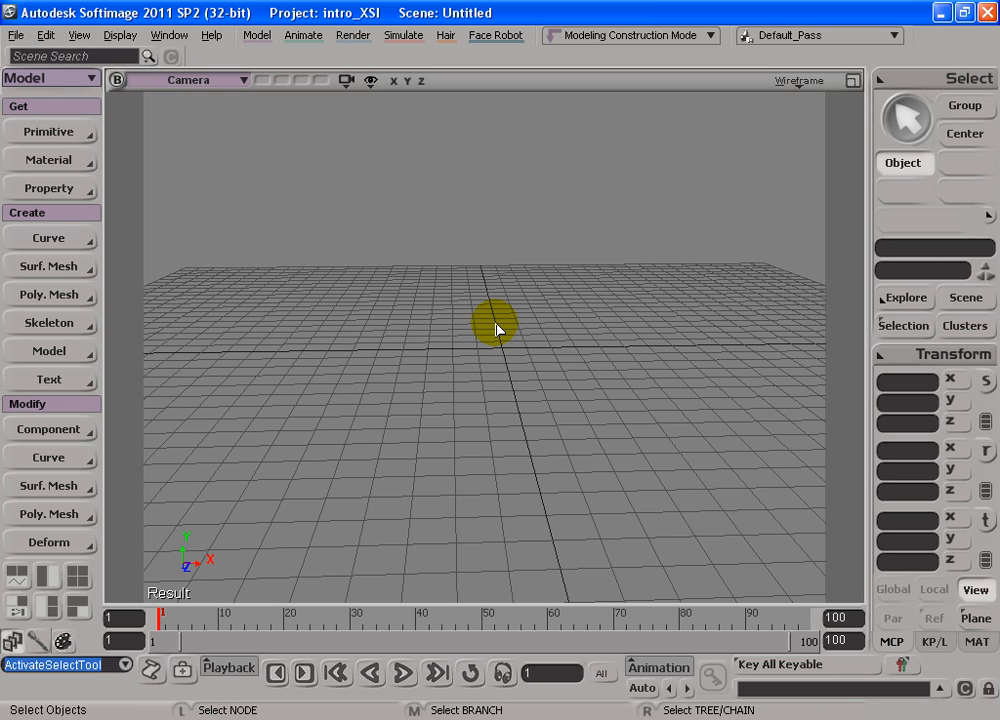
key("v")
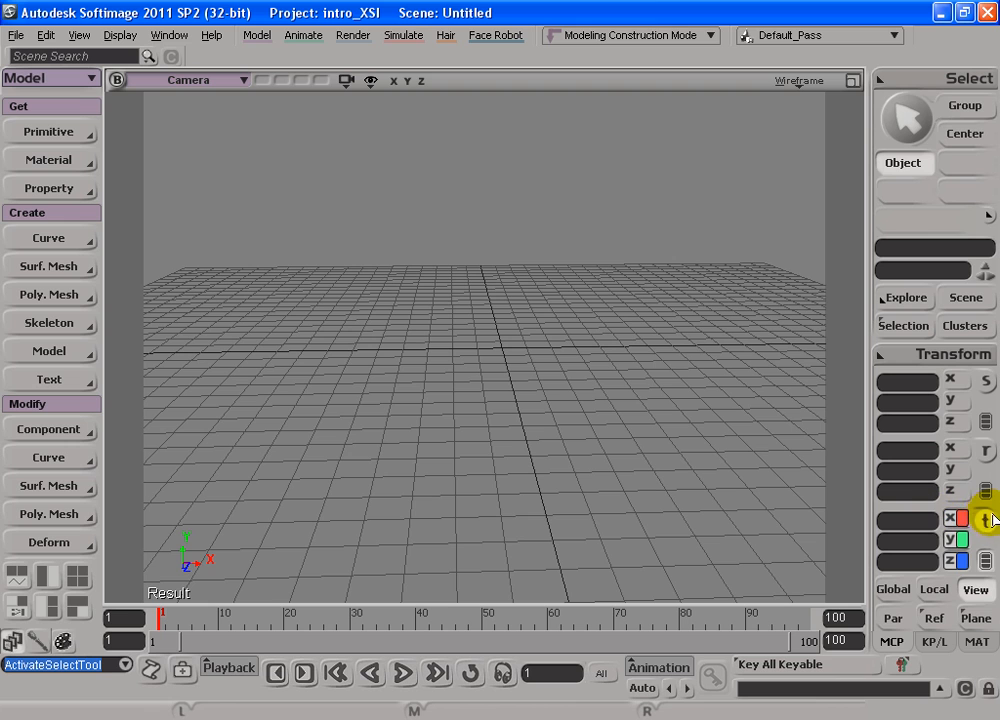
key("c")
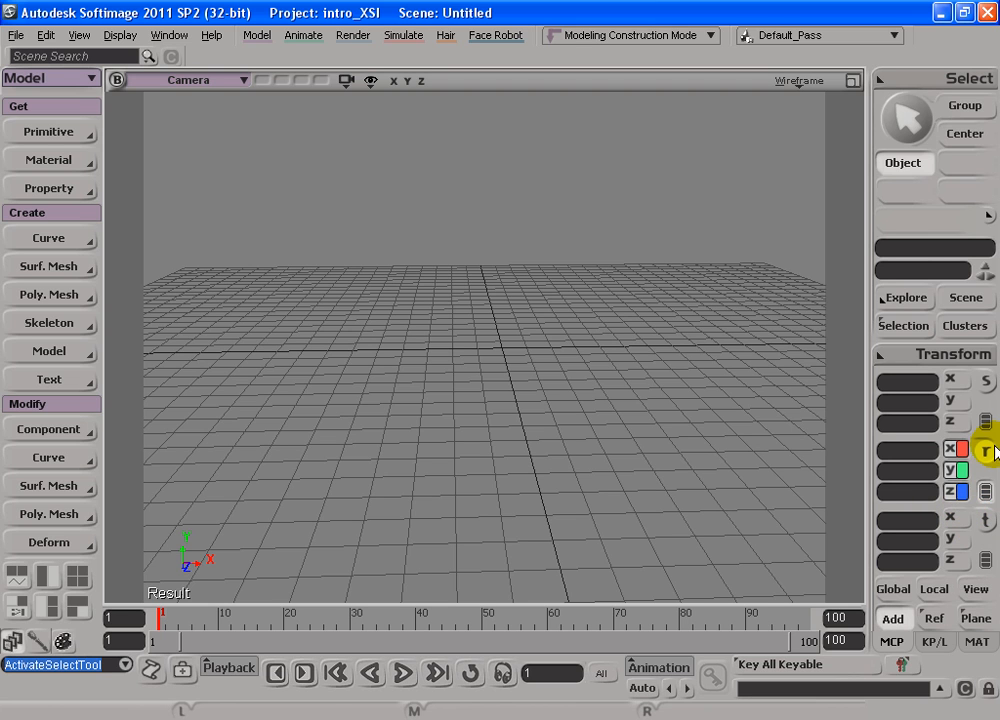
key("x")
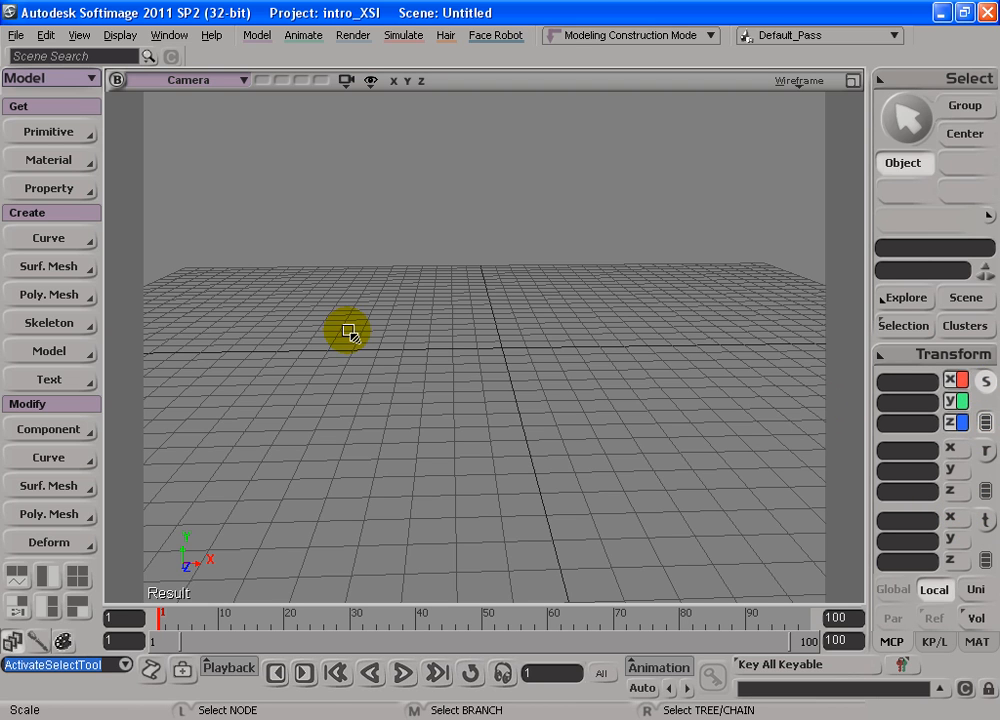
left_click(985, 381)
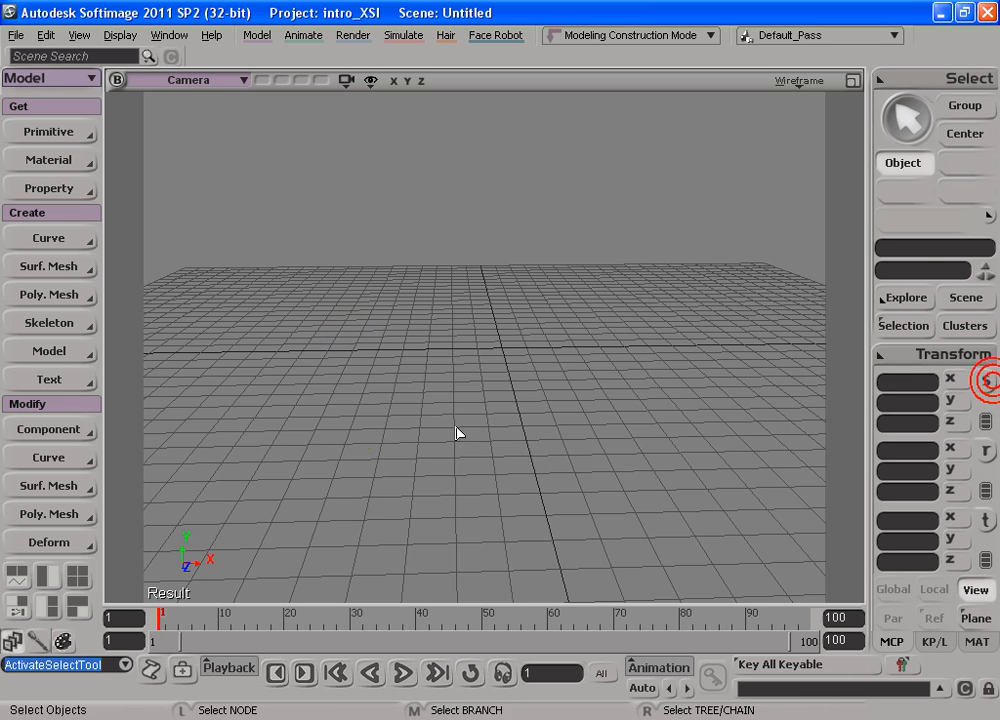
Set the interaction model to Softimage and test its navigation in the Camera view
left_click(16, 35)
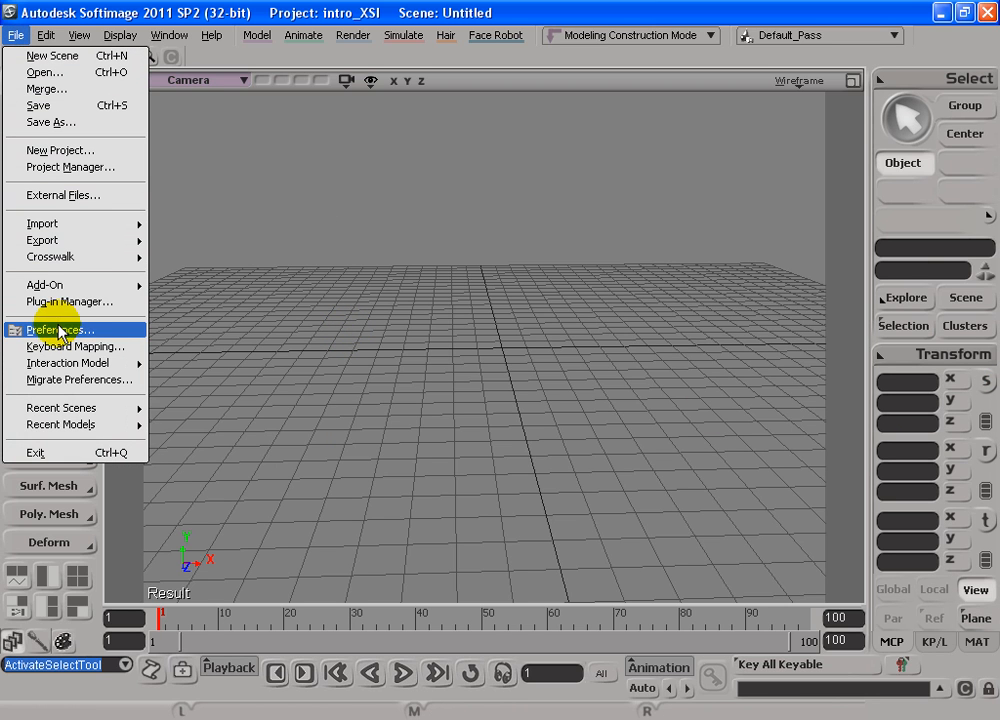
mouse_move(67, 365)
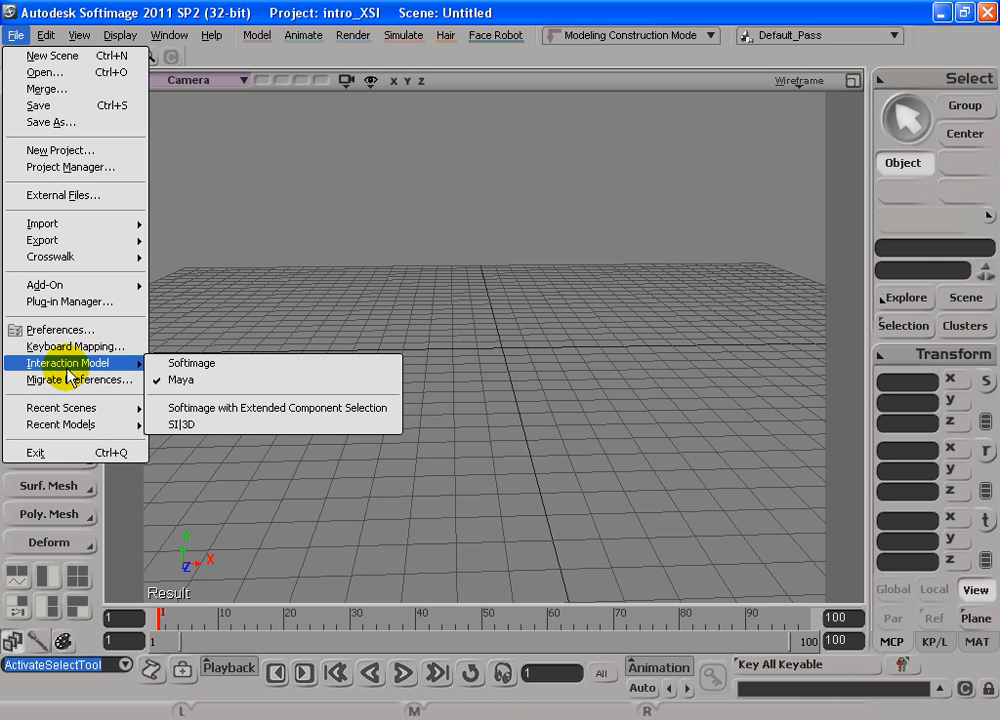
left_click(198, 361)
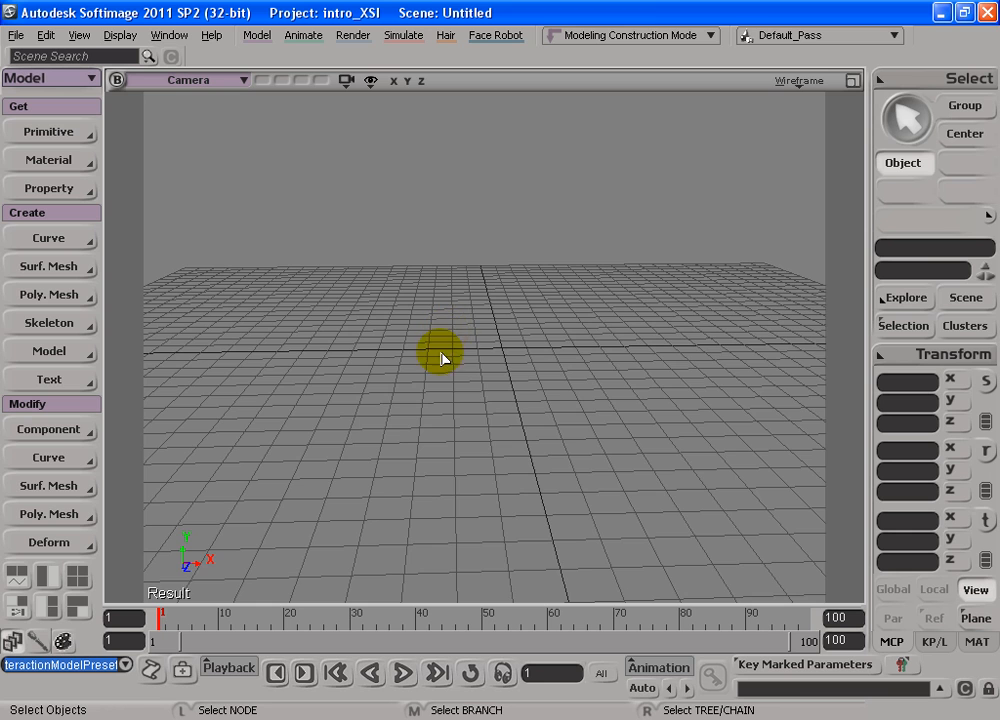
key("s")
left_click_drag(418, 293, 464, 337)
key("s")
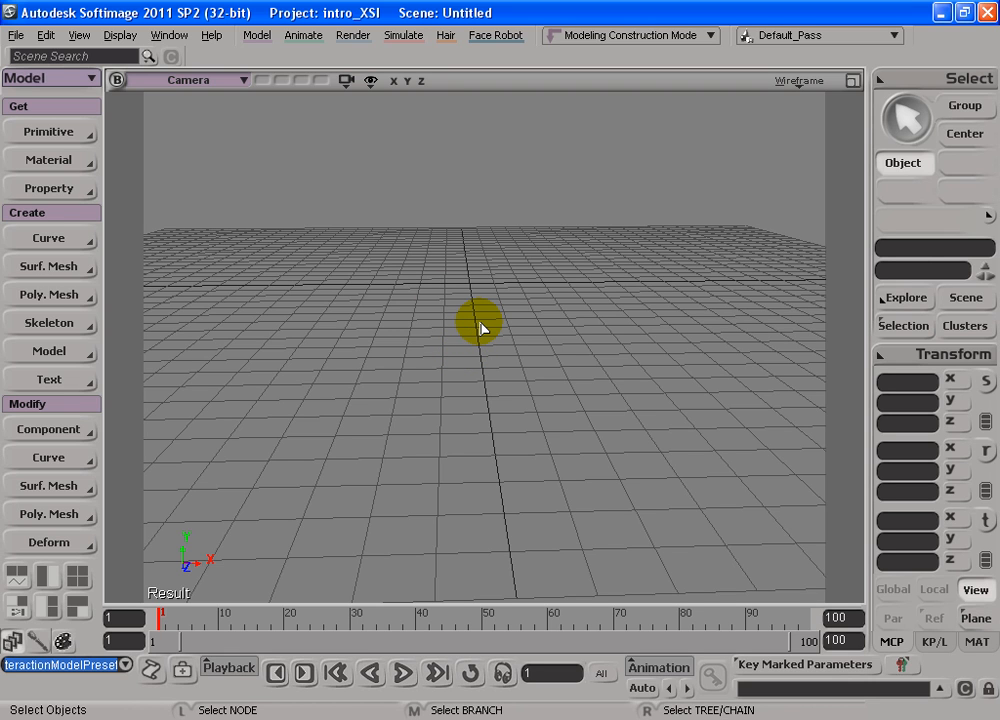
Set the camera tool's mouse mapping to Maya (orbit,pan,zoom) in the preferences and close them
left_click(16, 36)
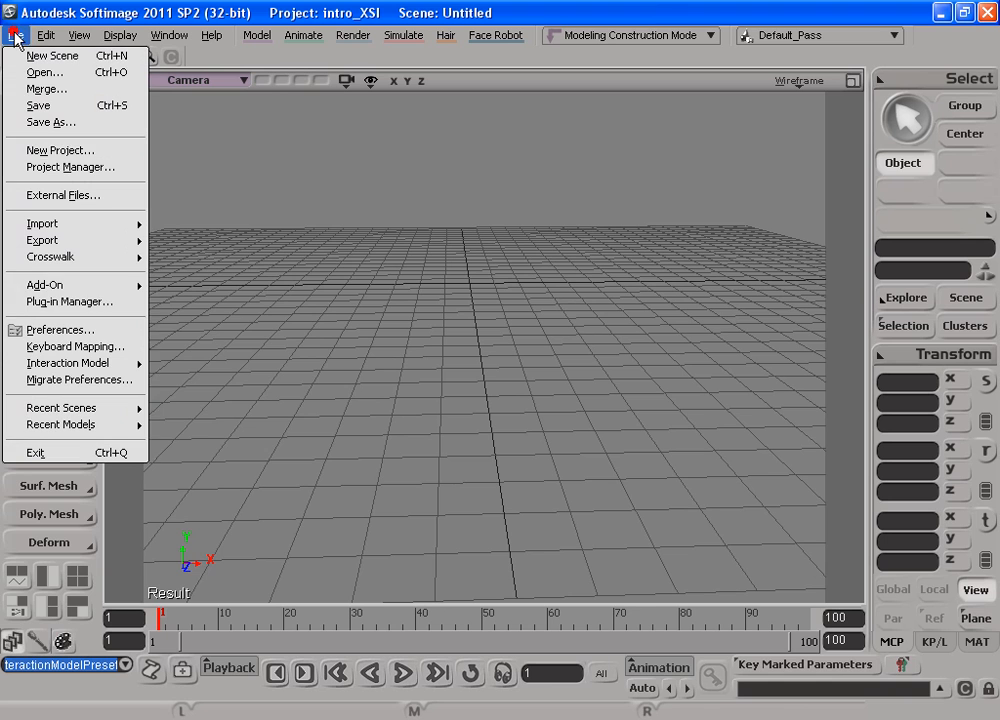
left_click(66, 330)
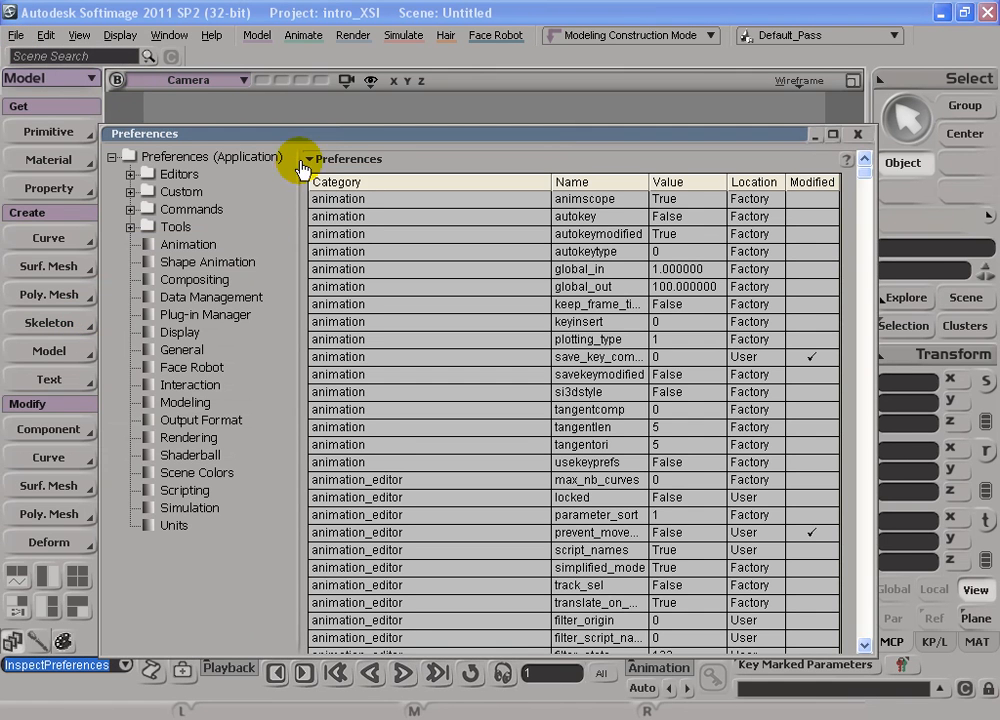
left_click_drag(309, 137, 241, 100)
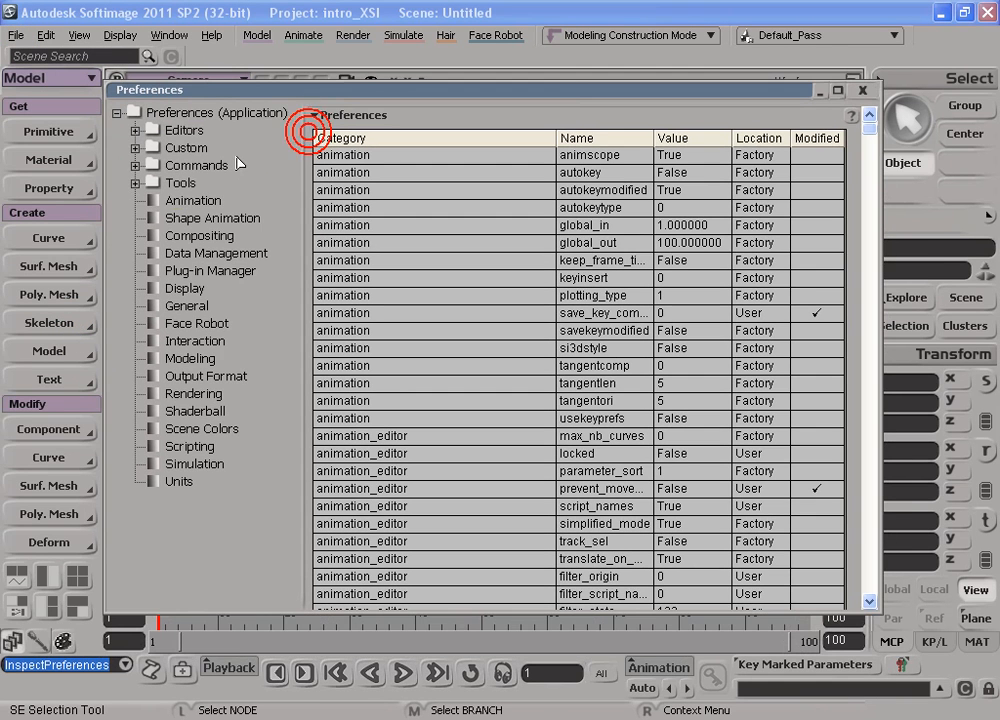
left_click(135, 183)
left_click(200, 204)
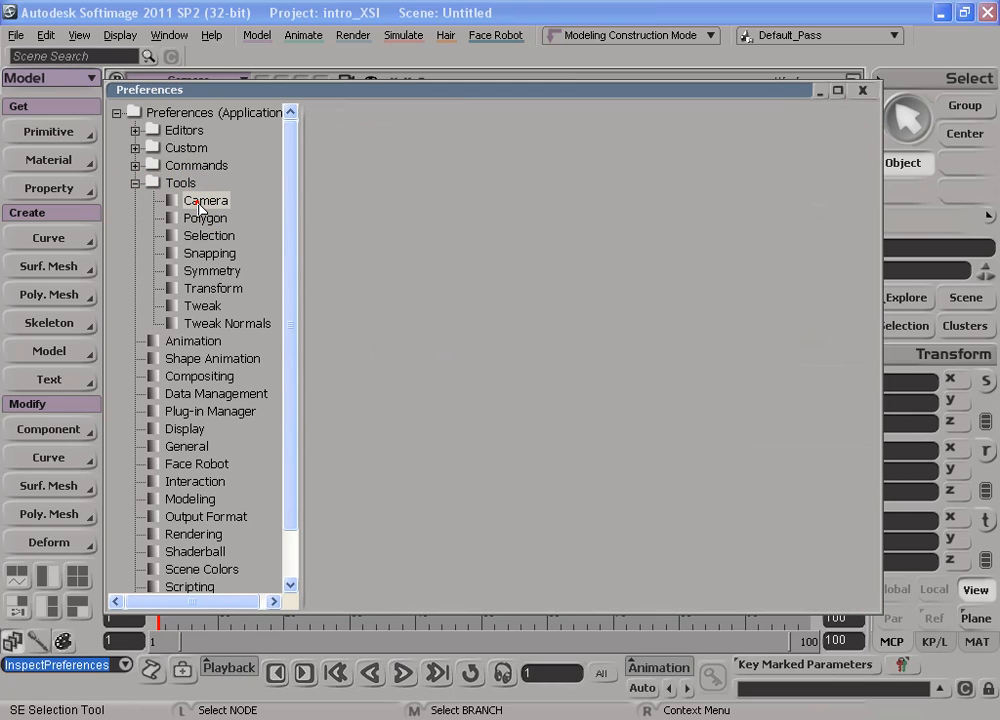
left_click(200, 208)
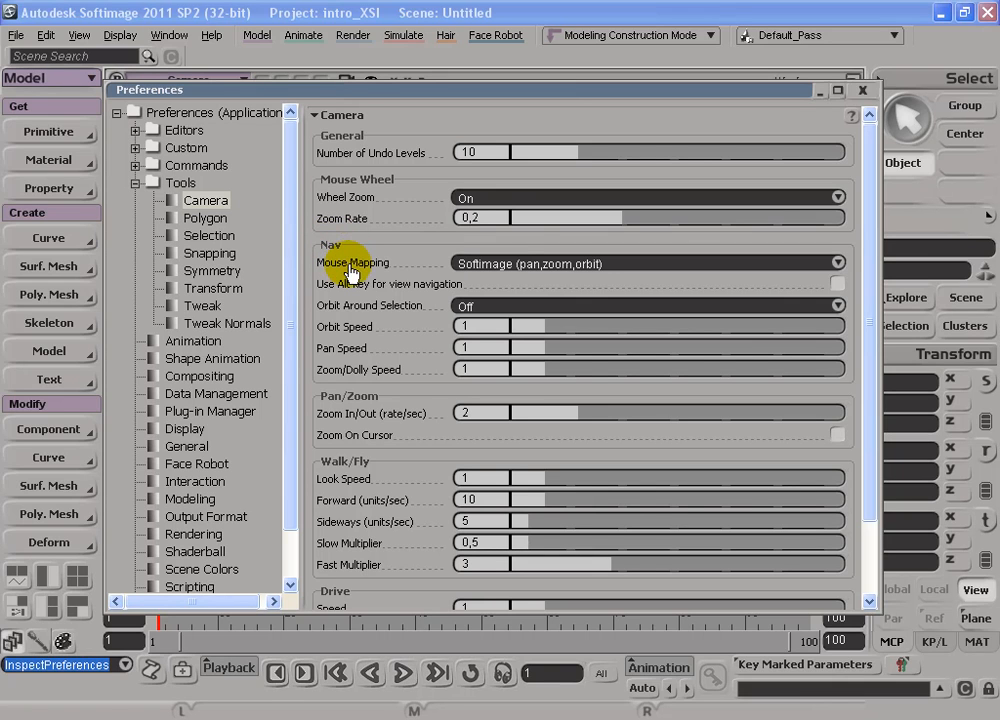
left_click(517, 265)
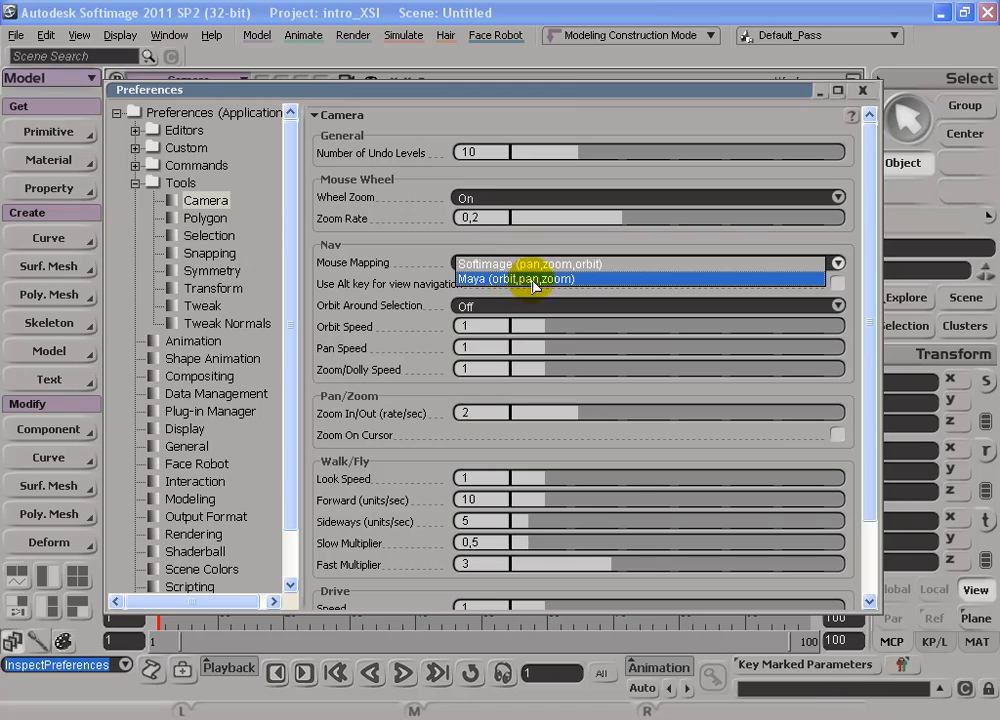
left_click(526, 280)
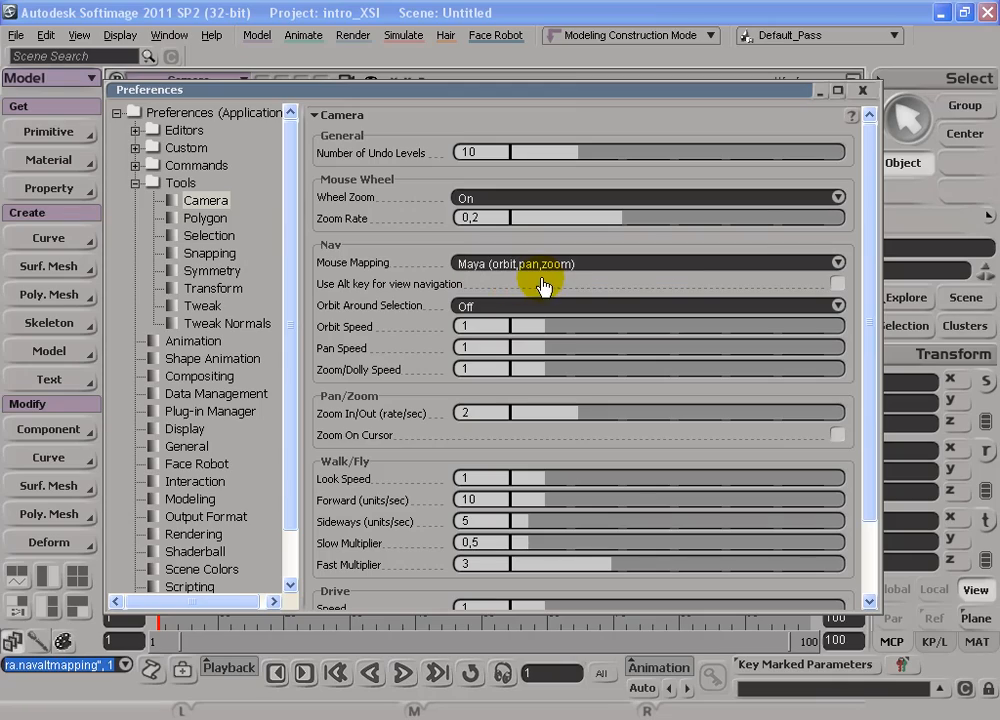
left_click(861, 92)
left_click(493, 388)
Test the Maya-style mouse mapping by orbiting and dollying the Camera view, switching between navigation and selection
key("s")
left_click_drag(496, 305, 485, 335)
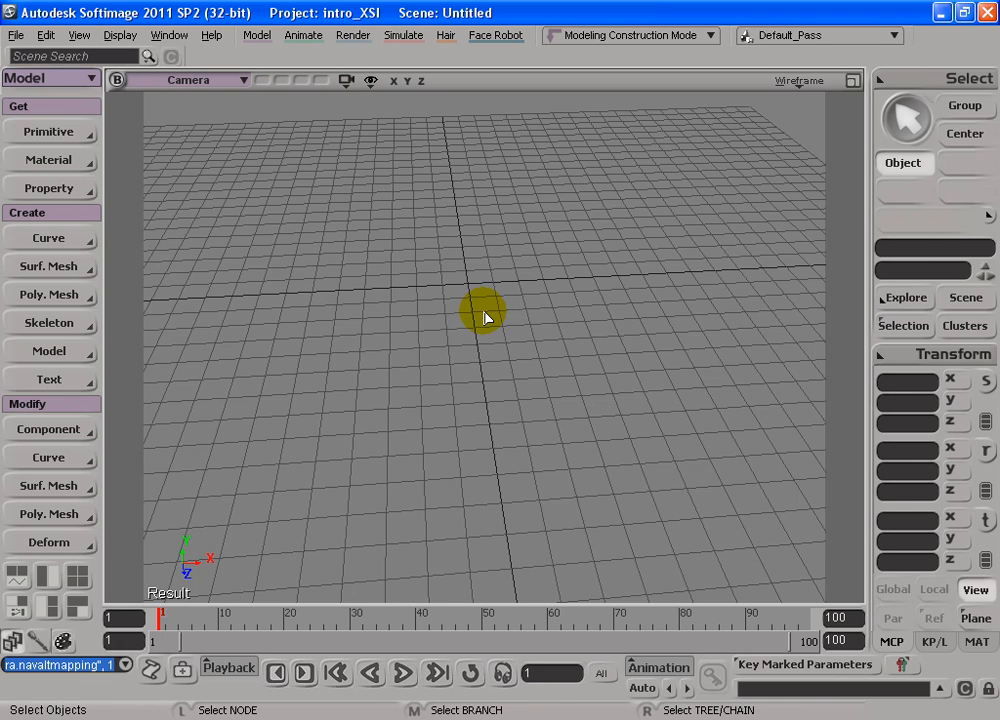
key("s")
left_click_drag(469, 306, 602, 316)
key("s")
right_click_drag(602, 316, 416, 321)
left_click_drag(507, 338, 486, 308)
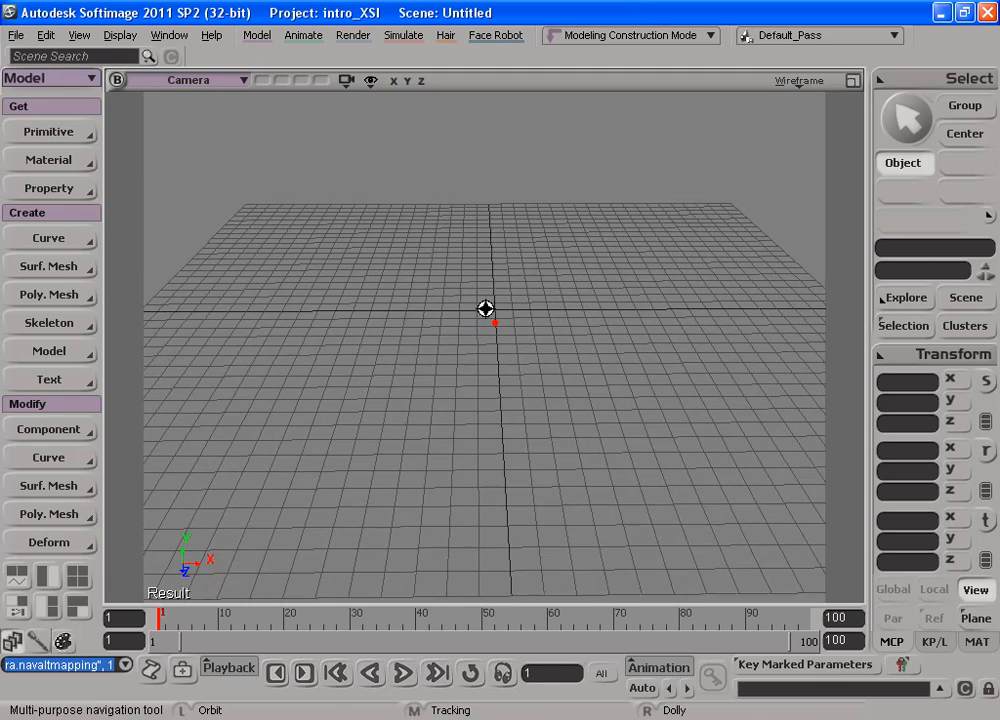
key("space")
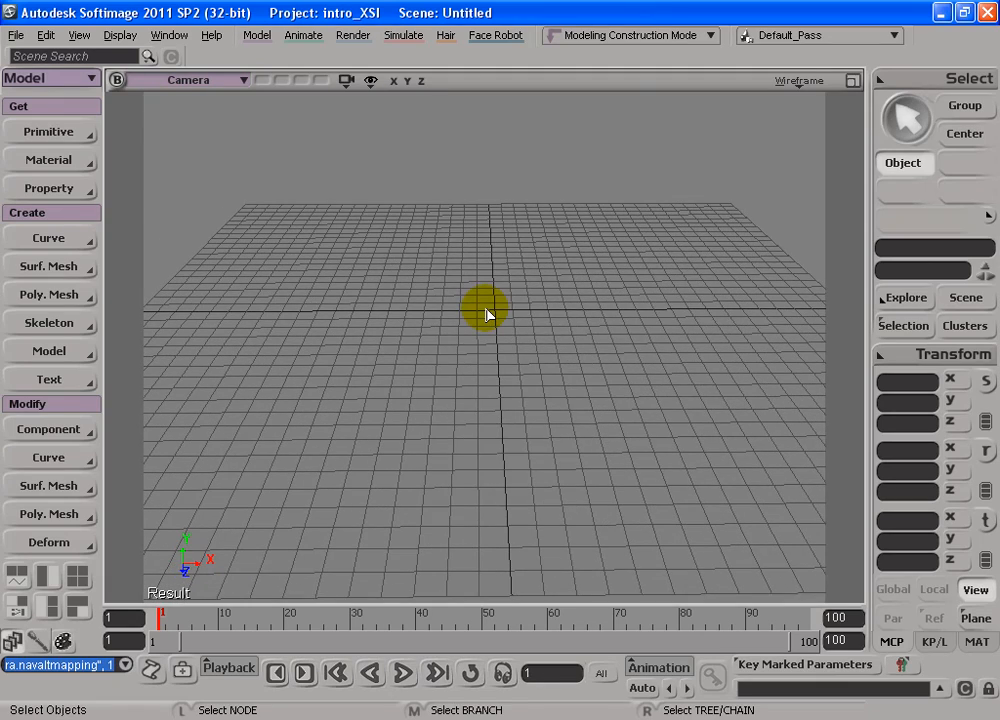
key("s")
left_click_drag(496, 317, 446, 297)
key("space")
left_click(488, 317)
key("s")
key("space")
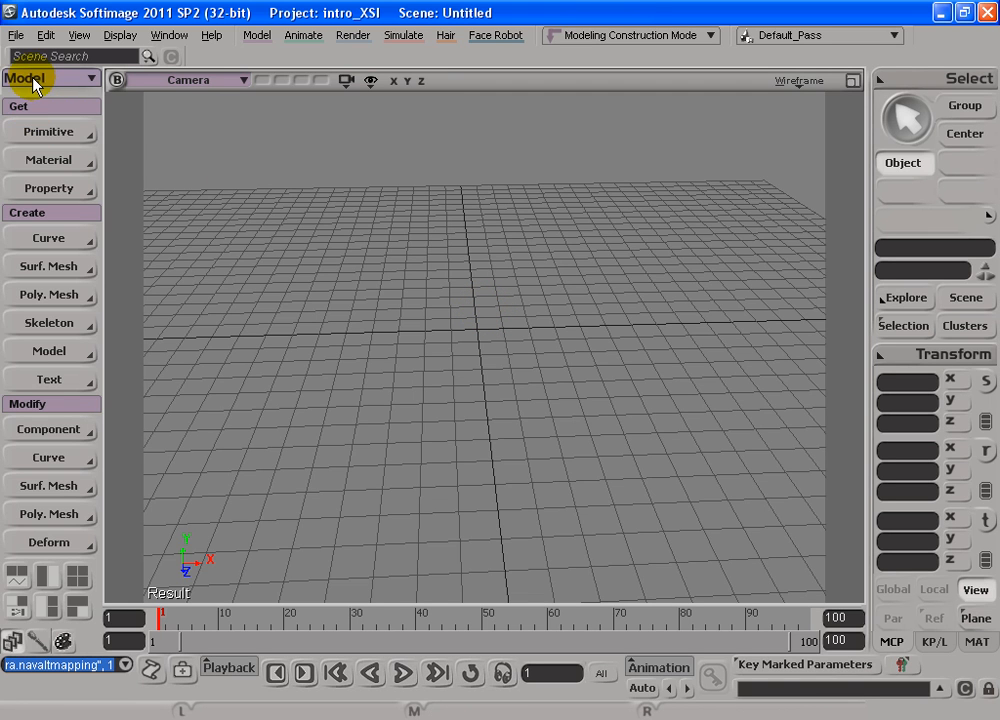
Create a polygon mesh cube primitive and move its property window clear of the cube
left_click(90, 79)
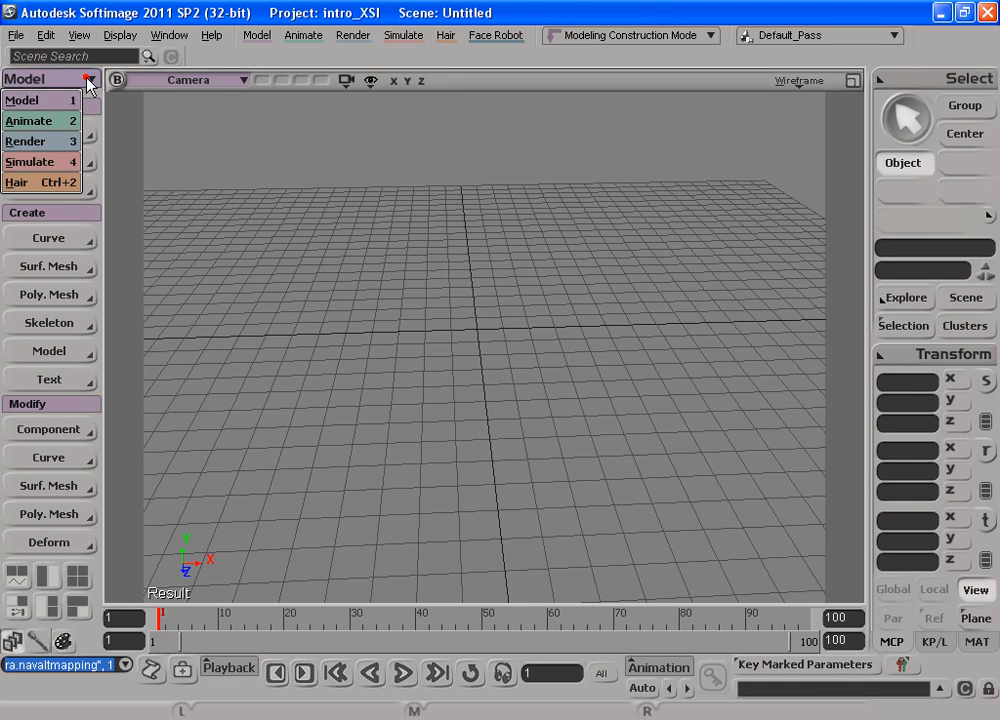
left_click(36, 101)
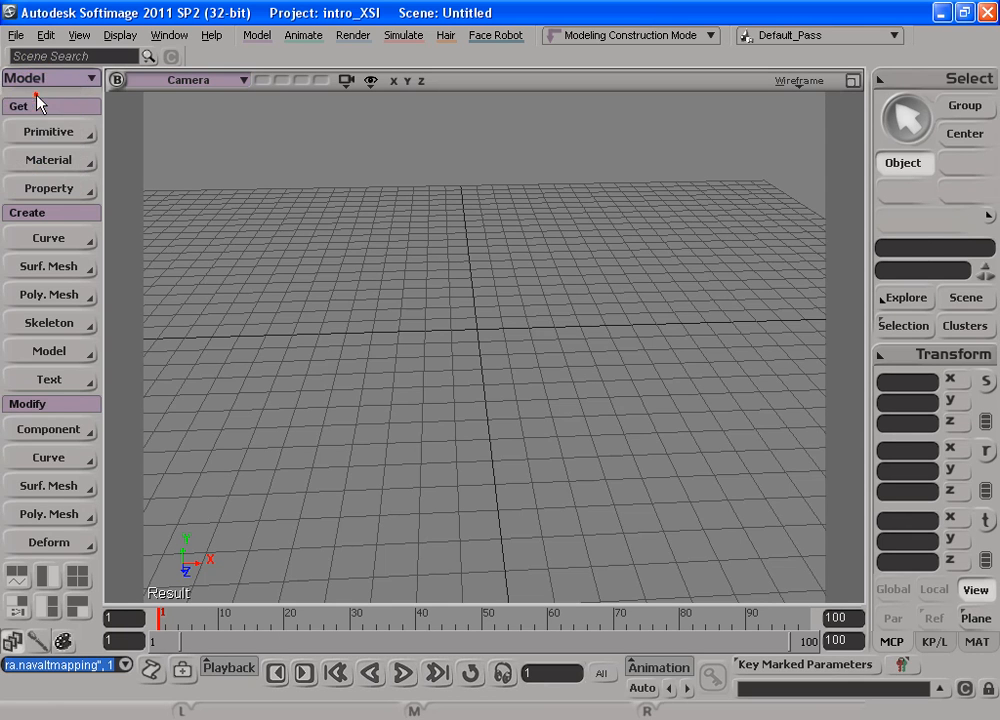
left_click(73, 138)
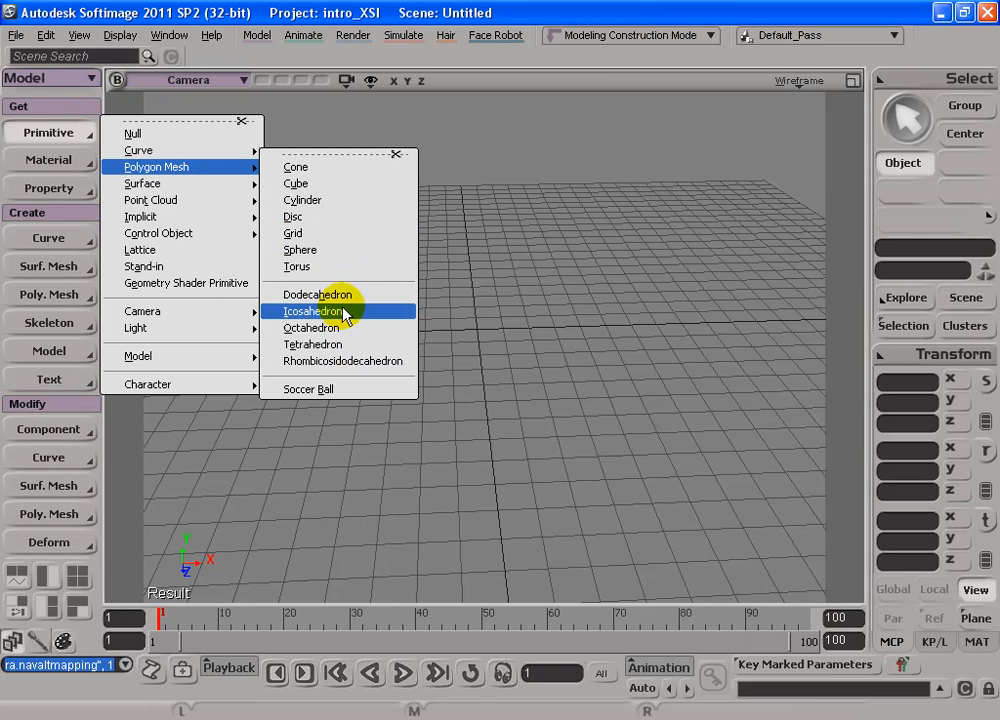
left_click(300, 183)
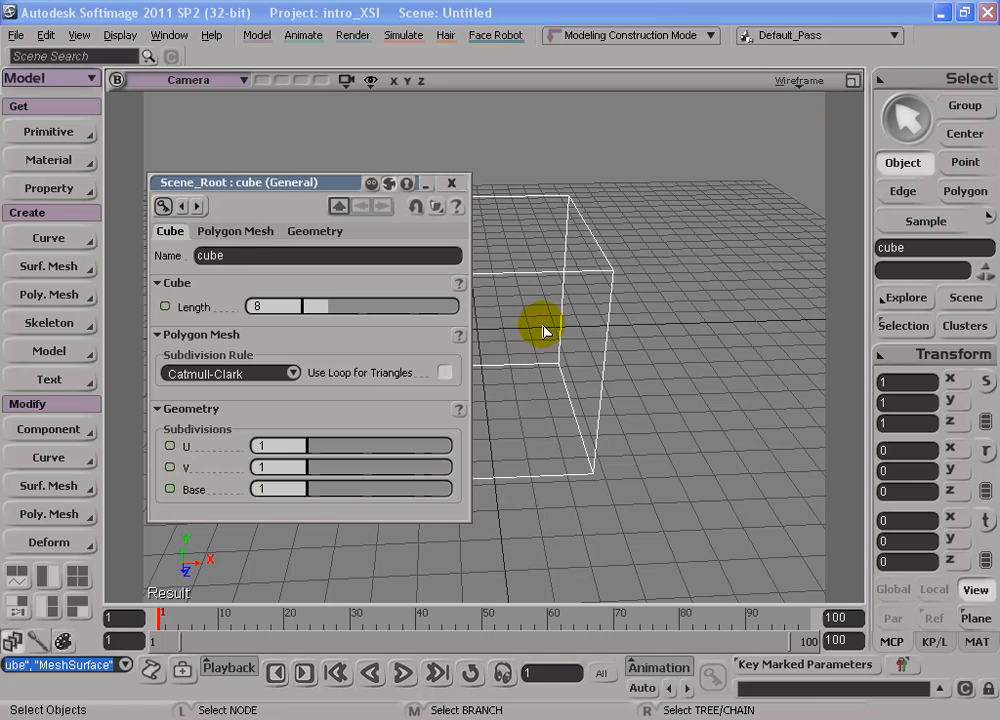
key("s")
left_click_drag(535, 348, 594, 325)
left_click_drag(338, 192, 252, 105)
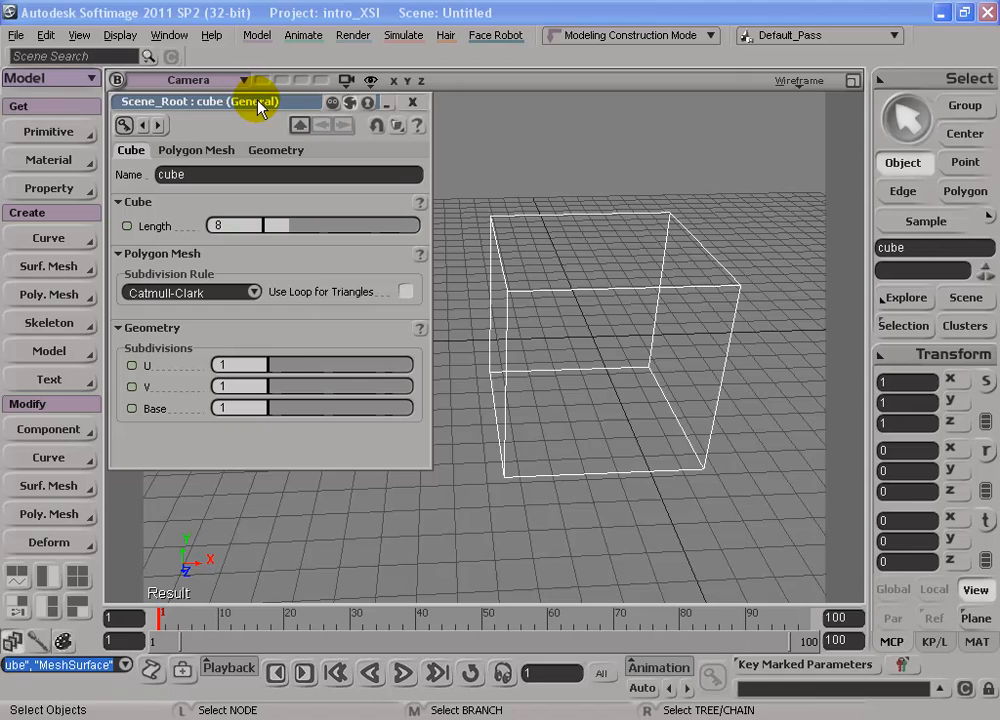
Try a cube length of 13.844 and undo the change
left_click_drag(509, 297, 575, 315)
left_click_drag(286, 232, 309, 228)
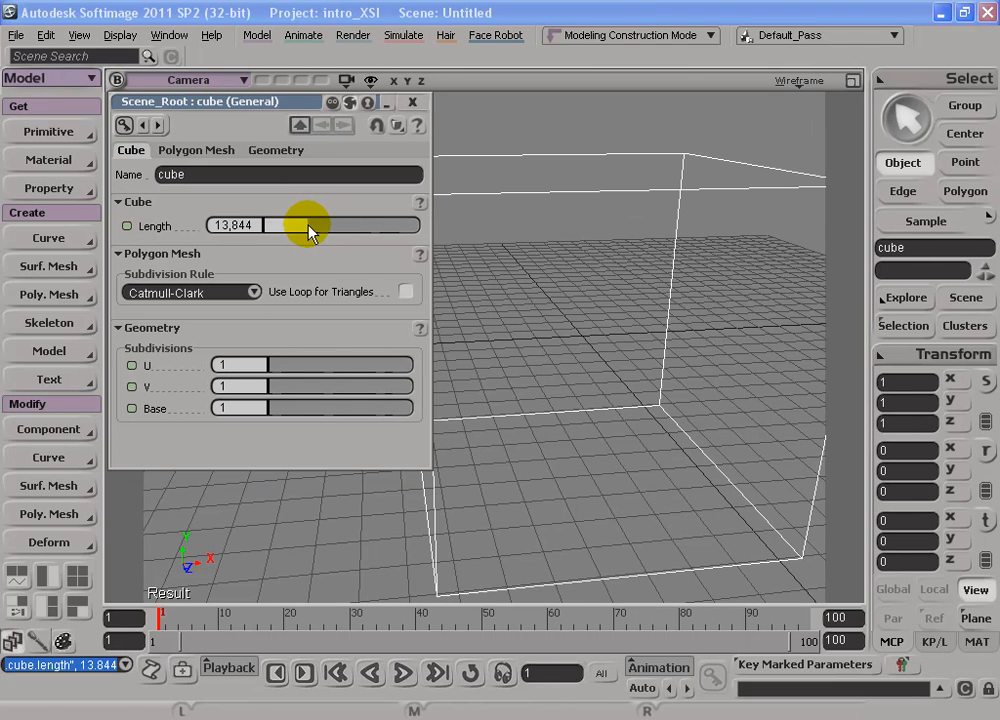
key("ctrl+z")
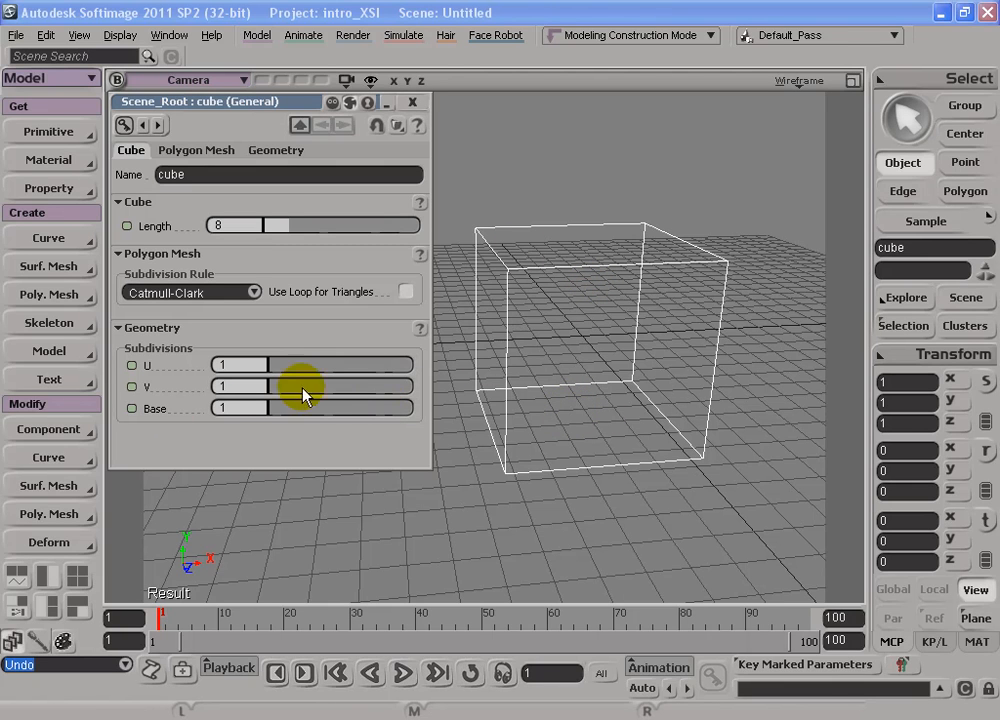
Set the cube's U, V and Base subdivisions to 3 and close its property window
left_click_drag(274, 370, 289, 370)
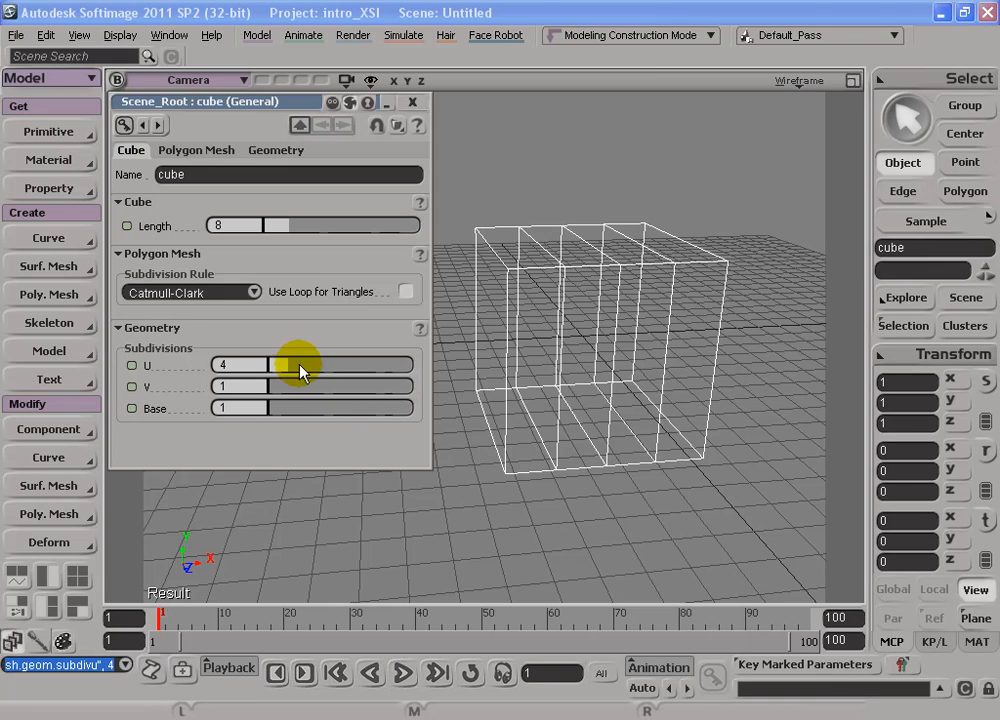
left_click_drag(290, 370, 286, 368)
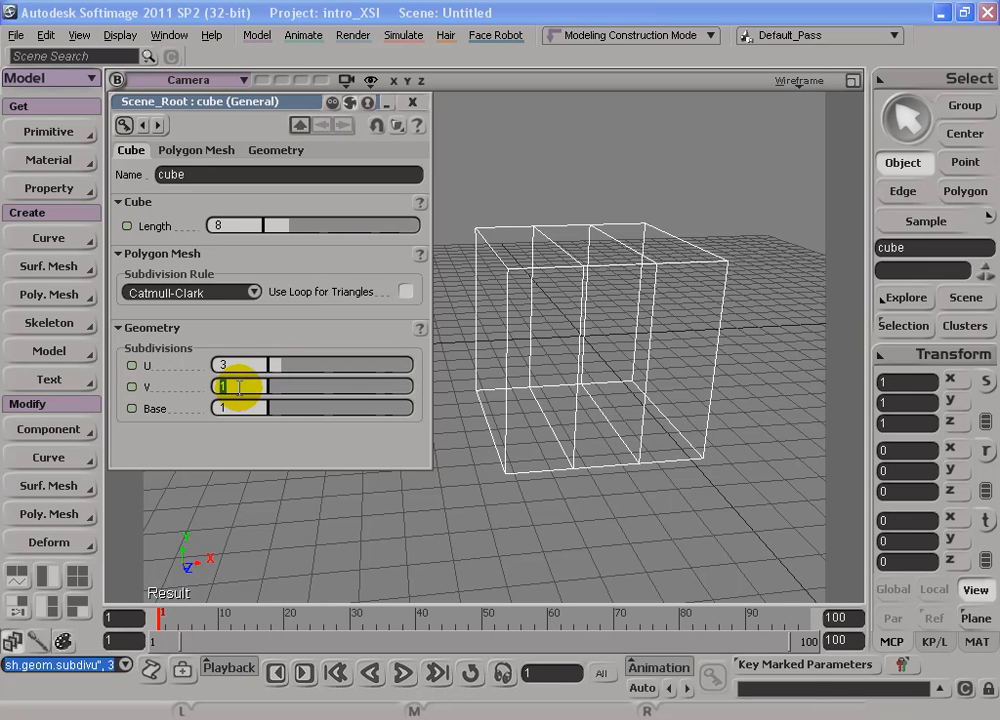
key("Tab")
type("3")
key("Return")
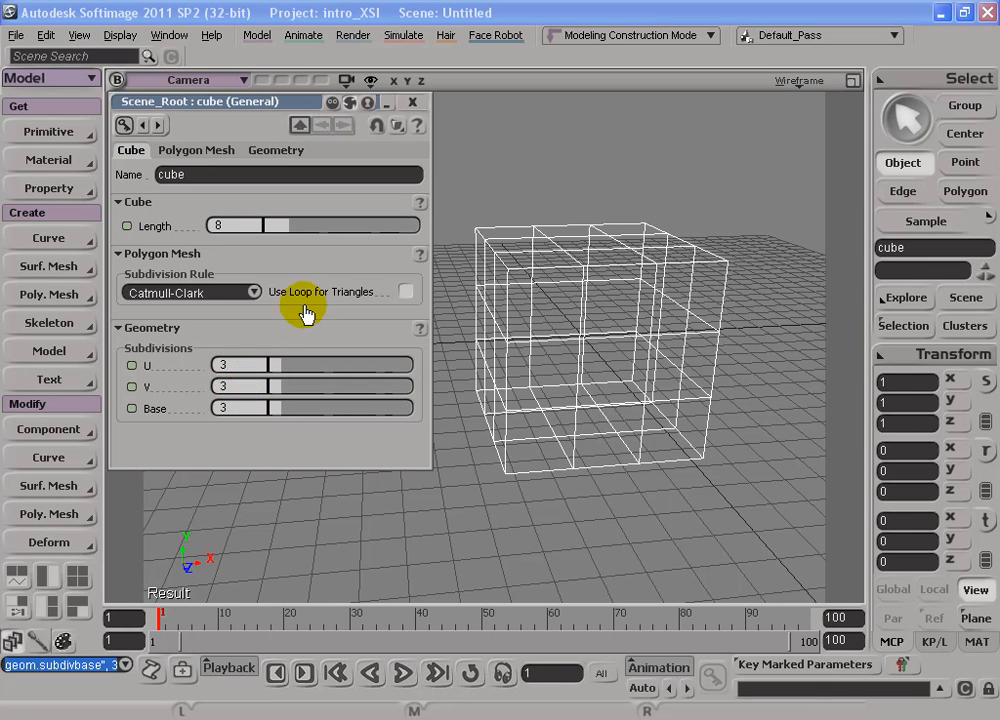
left_click(288, 148)
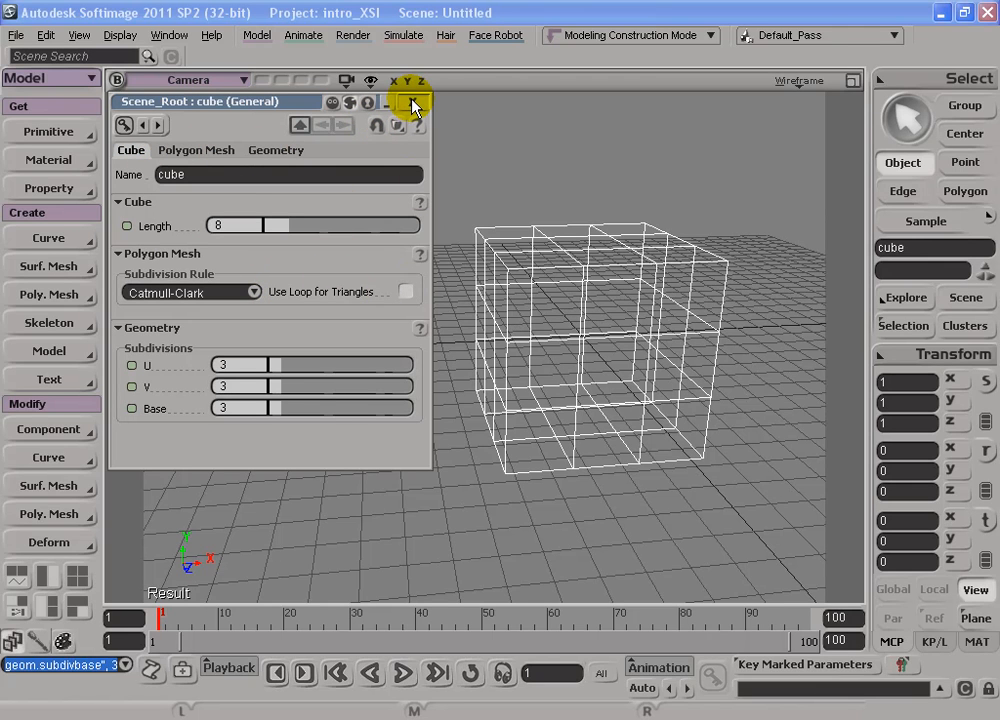
left_click(413, 102)
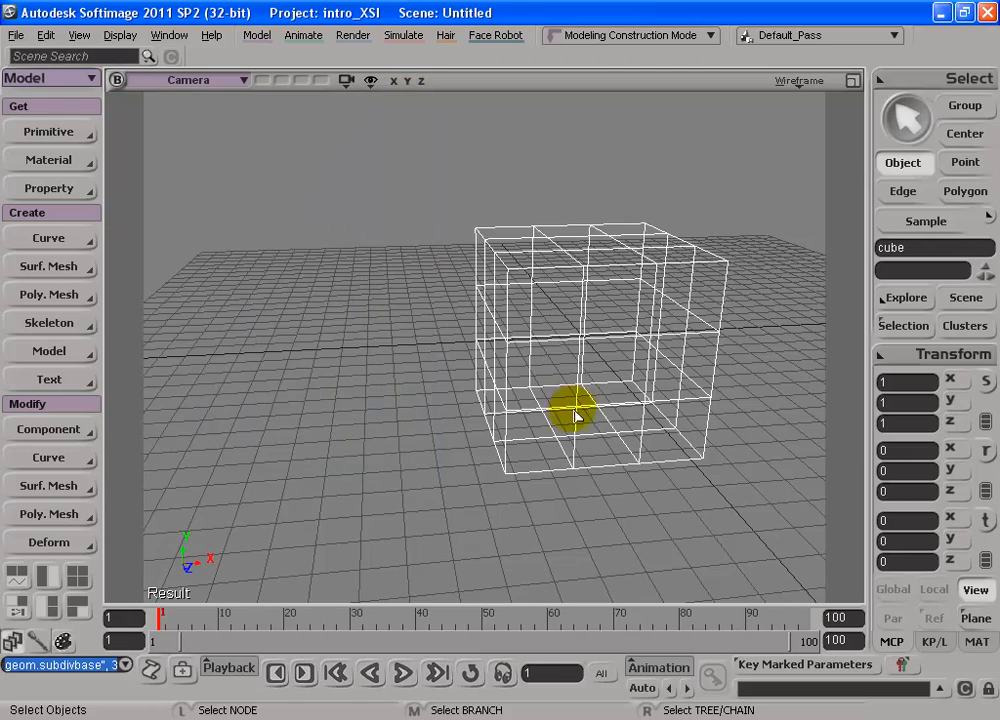
Orbit around the subdivided wireframe cube in the Camera view to examine it from several angles
key("s")
left_click_drag(574, 390, 496, 357)
key("space")
key("s")
left_click_drag(440, 246, 484, 352)
left_click_drag(506, 276, 411, 187)
key("space")
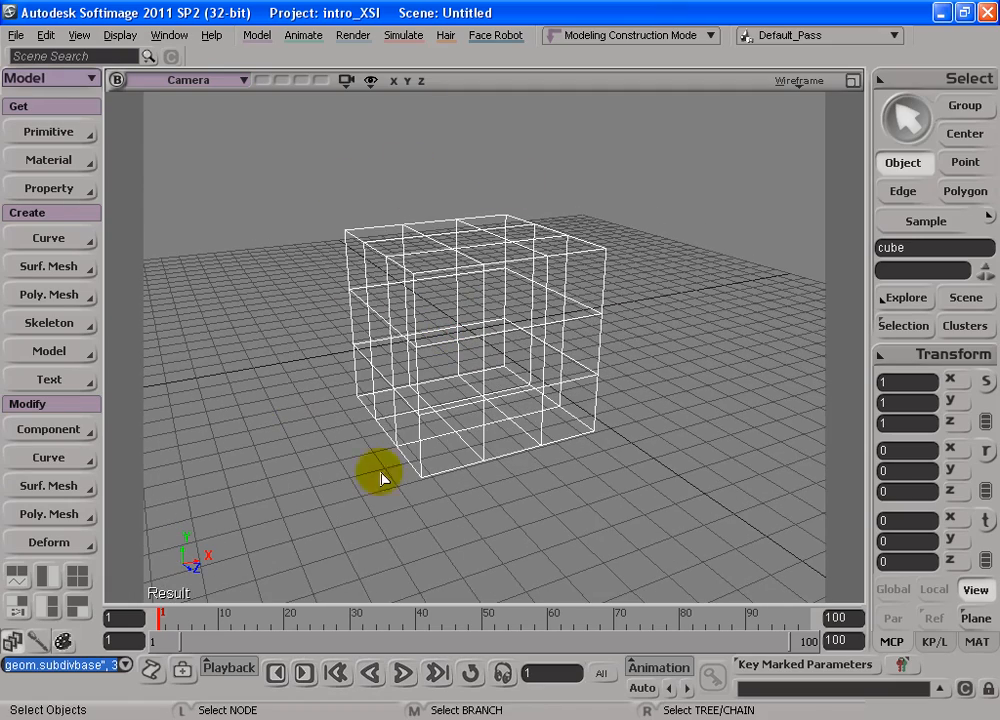
key("s")
left_click_drag(330, 415, 404, 422)
key("s")
left_click_drag(610, 398, 536, 408)
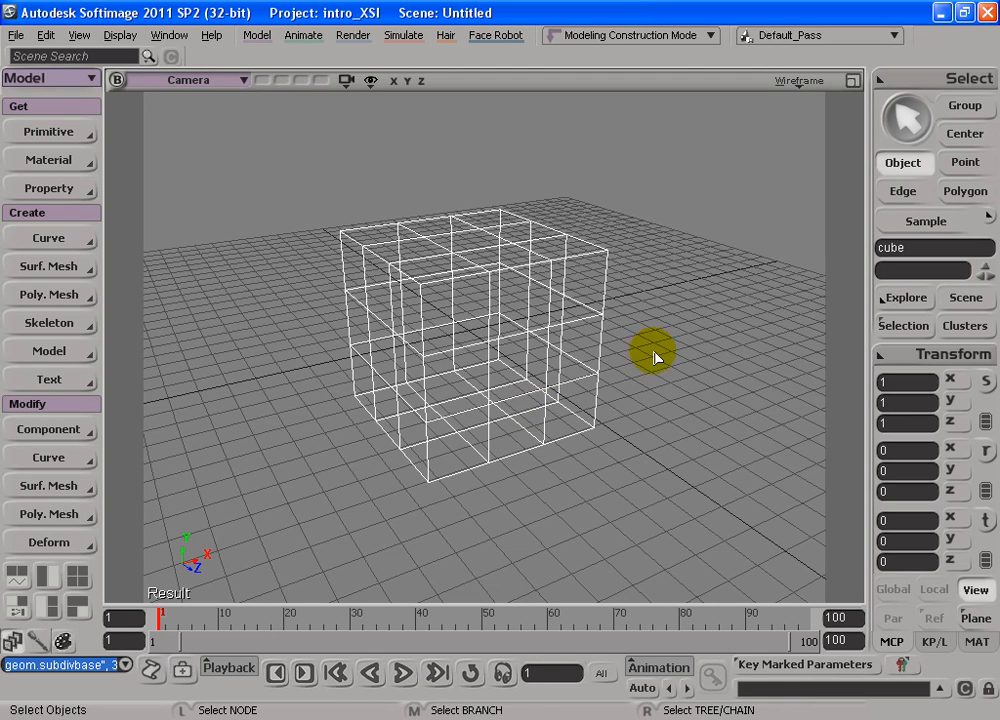
key("s")
mouse_move(379, 321)
left_mouse_down()
mouse_move(415, 364)
mouse_move(524, 346)
mouse_move(379, 336)
left_mouse_up()
key("s")
Switch the Camera view's display mode to Shaded, deselect the cube and inspect its shaded faces
left_click(793, 82)
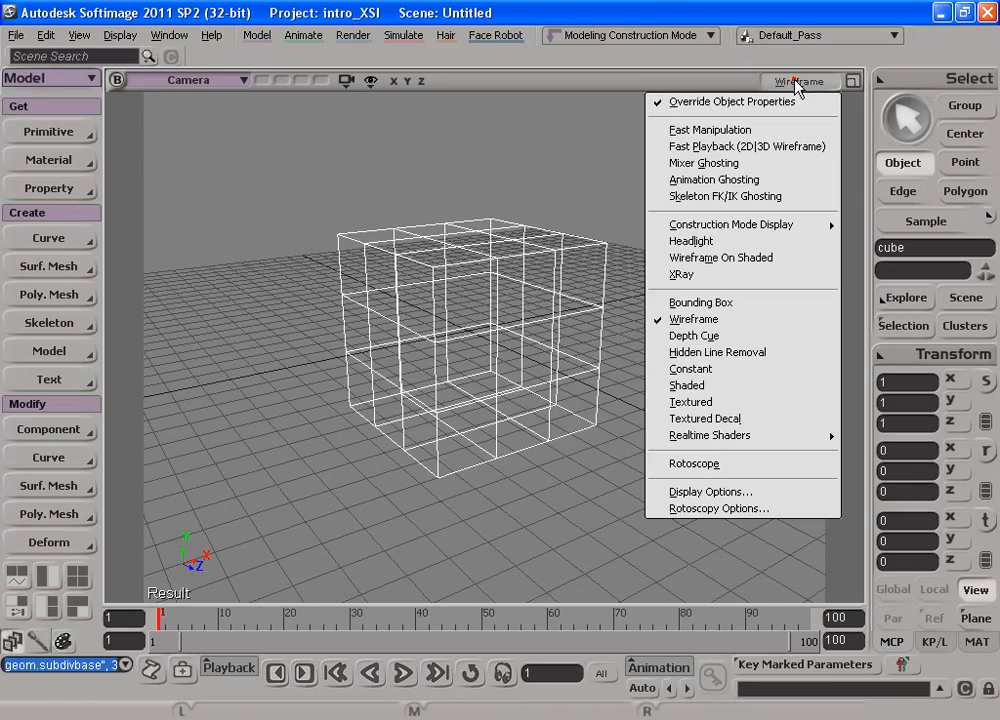
left_click(687, 386)
key("s")
left_click_drag(451, 275, 451, 353)
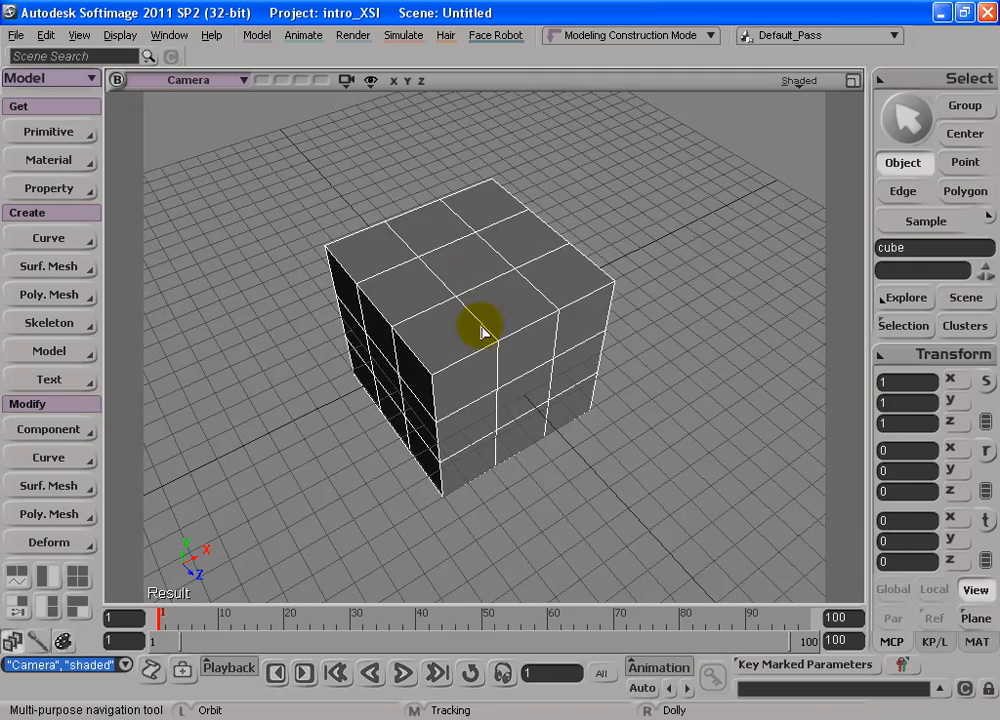
left_click(728, 328)
key("s")
mouse_move(475, 394)
left_mouse_down()
mouse_move(567, 326)
mouse_move(435, 330)
mouse_move(450, 326)
left_mouse_up()
Try the Textured display mode in the Camera view and inspect the cube from another angle
left_click(797, 81)
mouse_move(708, 438)
left_click(673, 404)
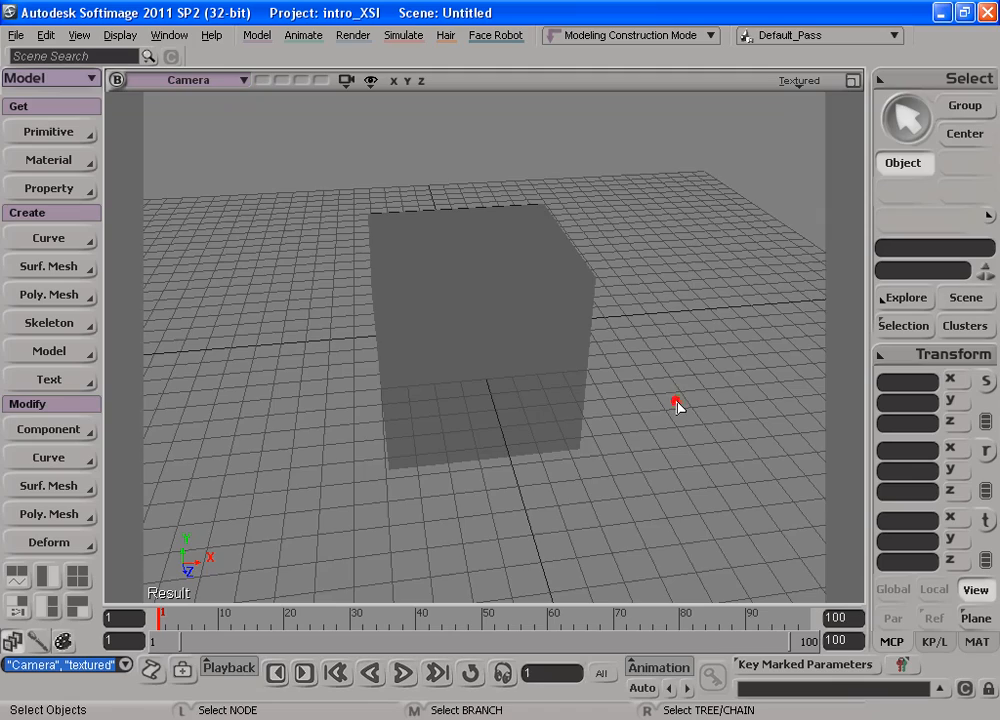
key("s")
left_click_drag(553, 393, 437, 330)
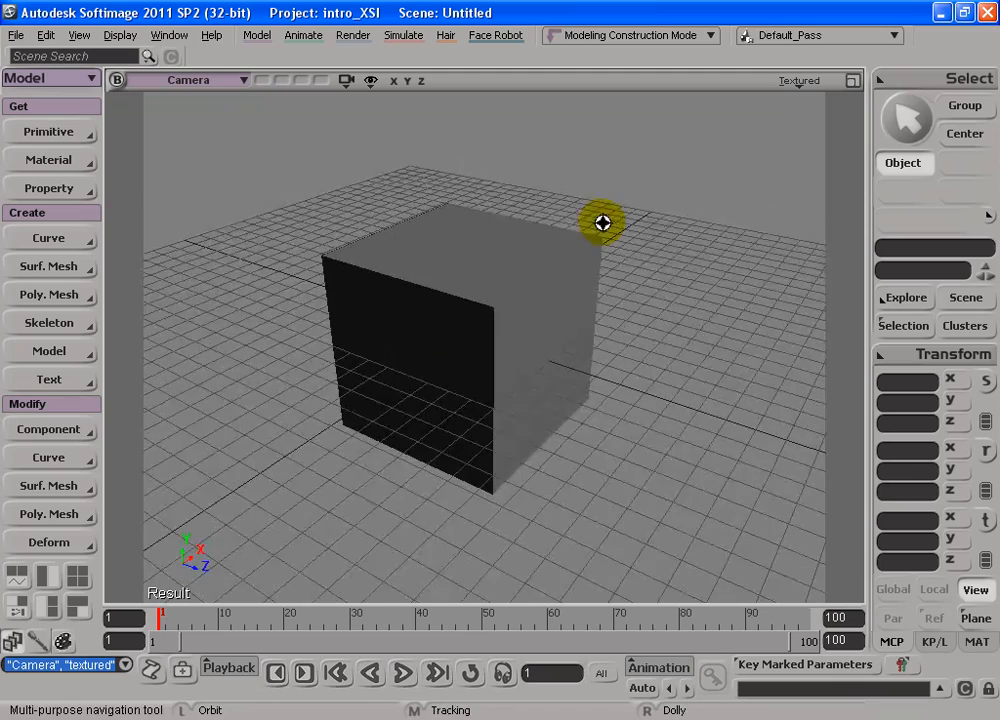
Try the Textured Decal display mode in the Camera view and inspect the cube from several angles
left_click(797, 81)
left_click(712, 418)
key("s")
left_click_drag(549, 337, 547, 304)
key("s")
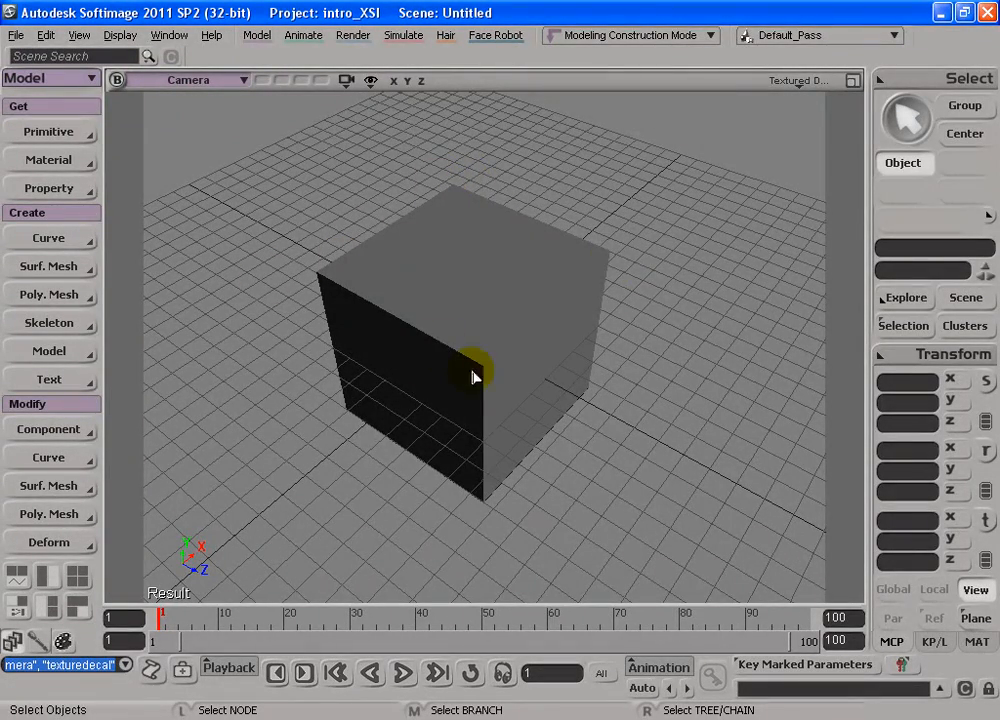
left_click_drag(461, 397, 525, 345)
mouse_move(606, 323)
left_mouse_down()
mouse_move(477, 331)
mouse_move(487, 353)
mouse_move(464, 350)
left_mouse_up()
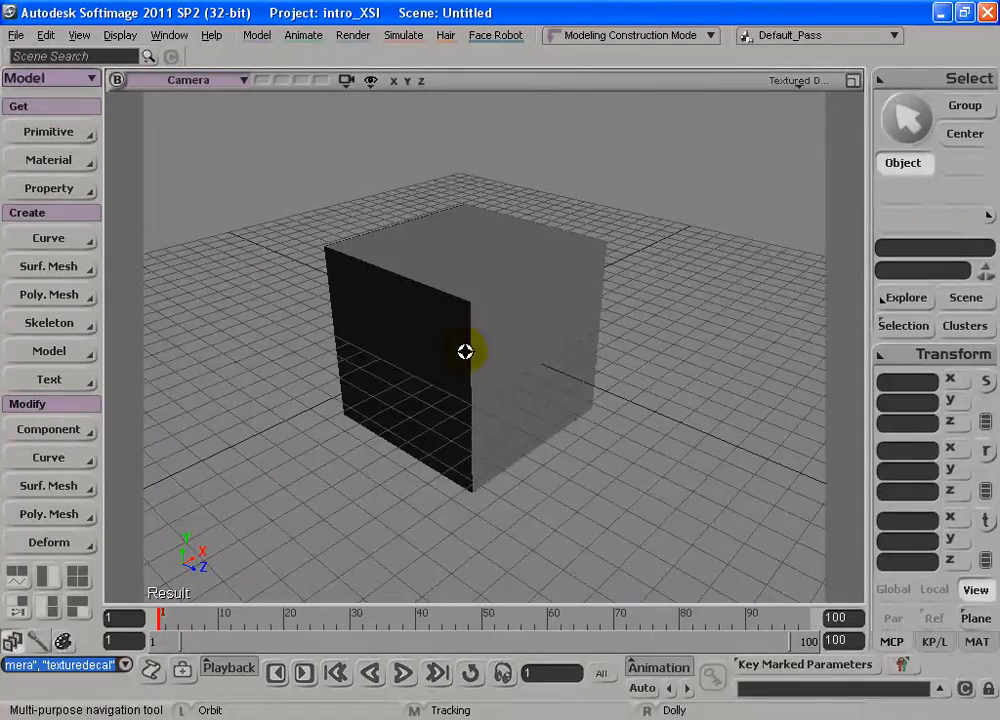
Return the Camera view to Shaded display, selecting the cube to show its subdivision lines and deselecting it
left_click(800, 82)
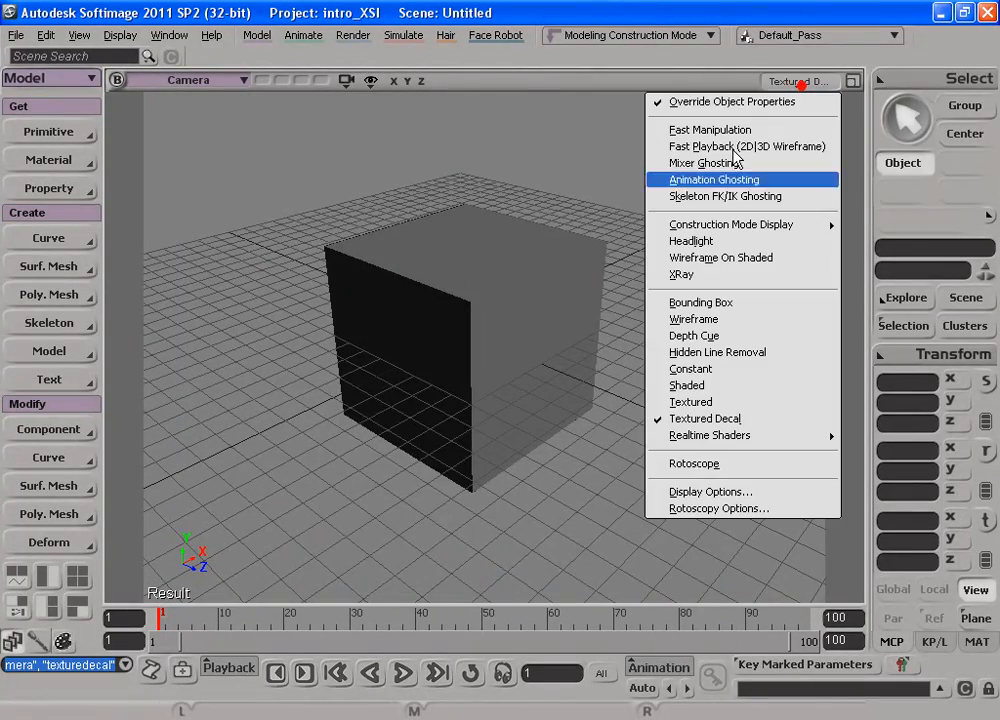
left_click(737, 388)
left_click(378, 380)
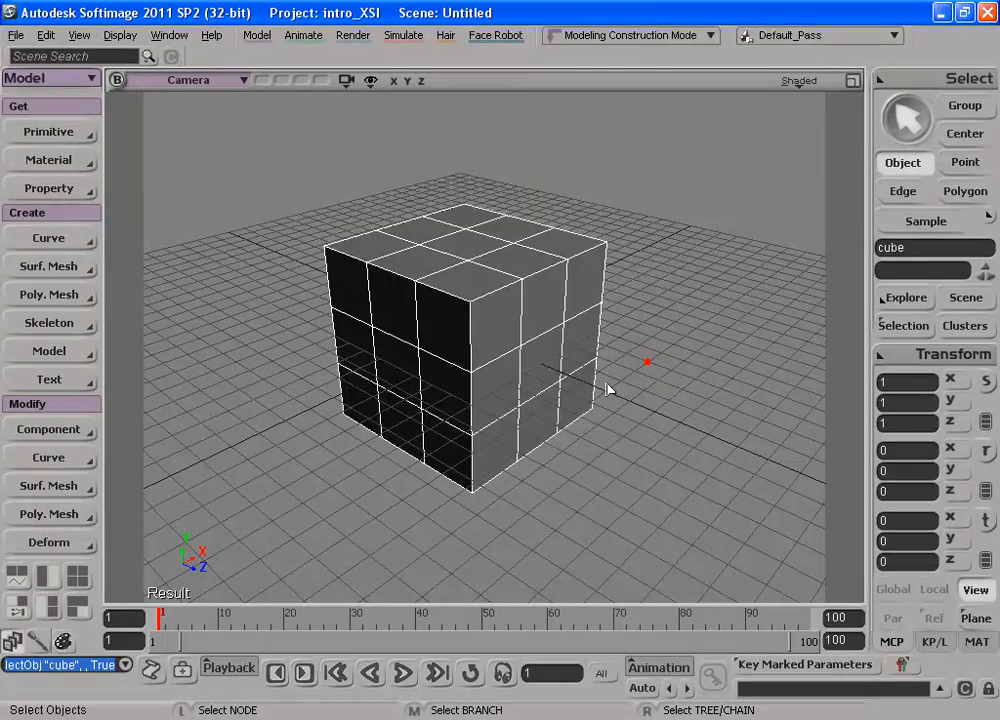
left_click(616, 323)
Orbit around the unselected shaded cube, including its underside, to examine how its faces are lit
key("s")
left_click_drag(455, 333, 500, 308)
key("Escape")
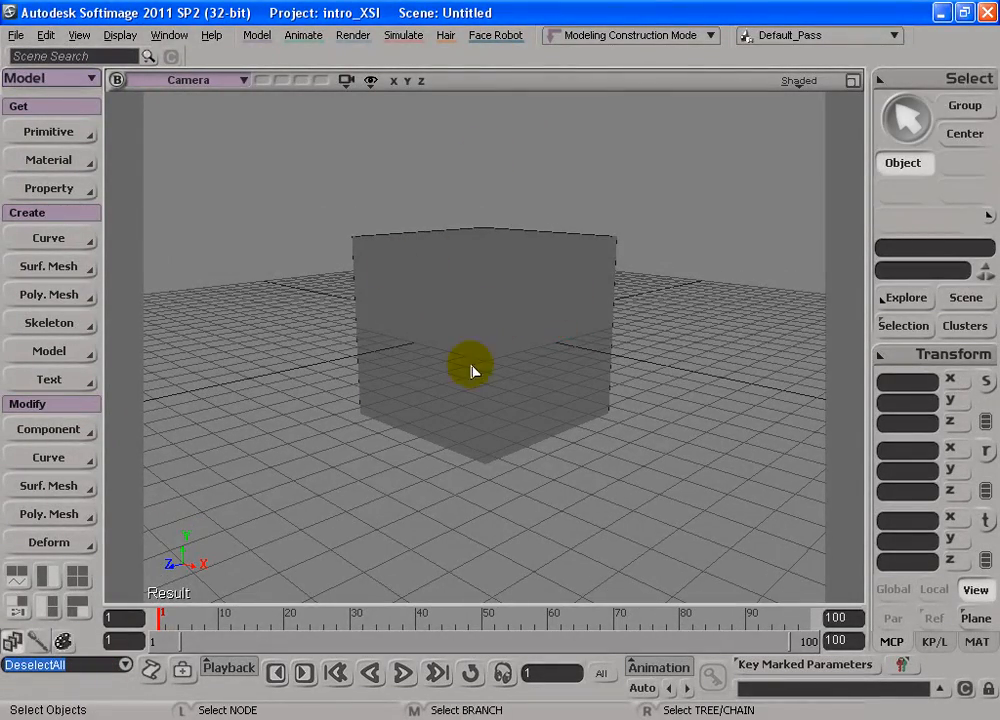
key("s")
mouse_move(440, 278)
left_mouse_down()
mouse_move(487, 372)
mouse_move(634, 355)
mouse_move(531, 321)
mouse_move(536, 285)
mouse_move(496, 357)
mouse_move(587, 337)
mouse_move(524, 343)
mouse_move(511, 364)
mouse_move(569, 252)
left_mouse_up()
key("Escape")
key("s")
left_click_drag(502, 401, 569, 389)
key("s")
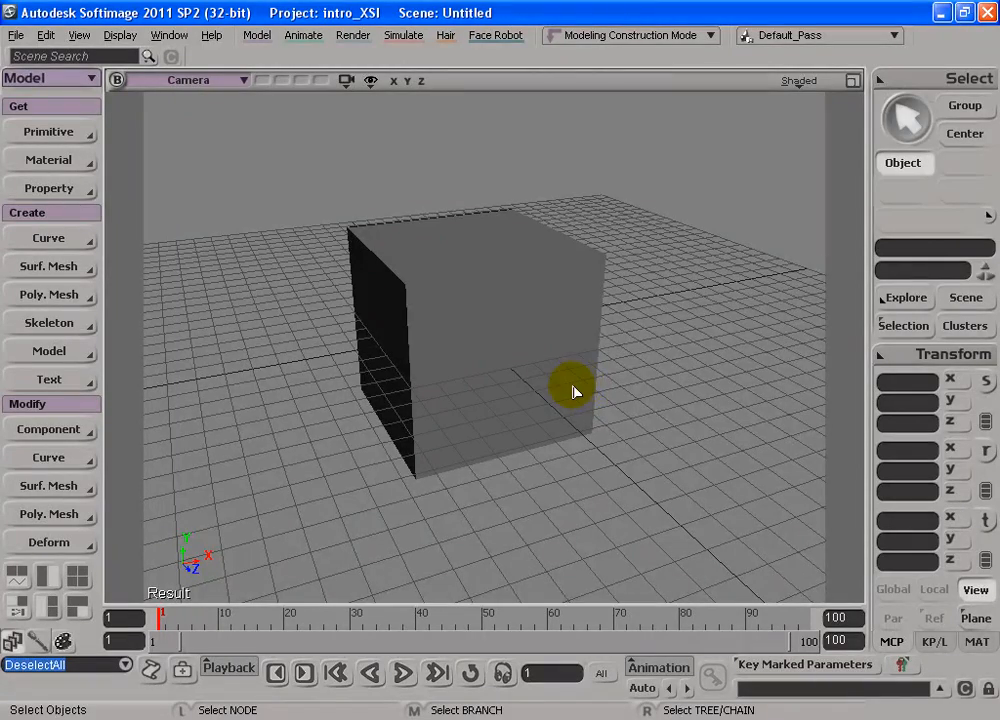
key("s")
left_click_drag(585, 375, 539, 362)
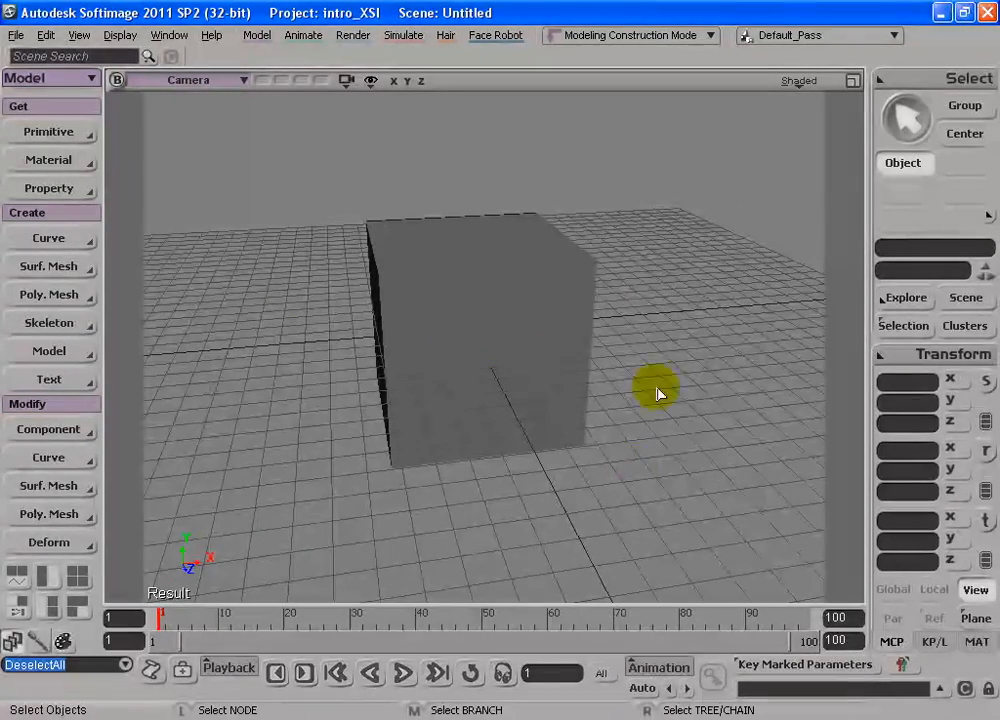
key("s")
left_click_drag(451, 402, 549, 413)
left_click_drag(402, 393, 496, 354)
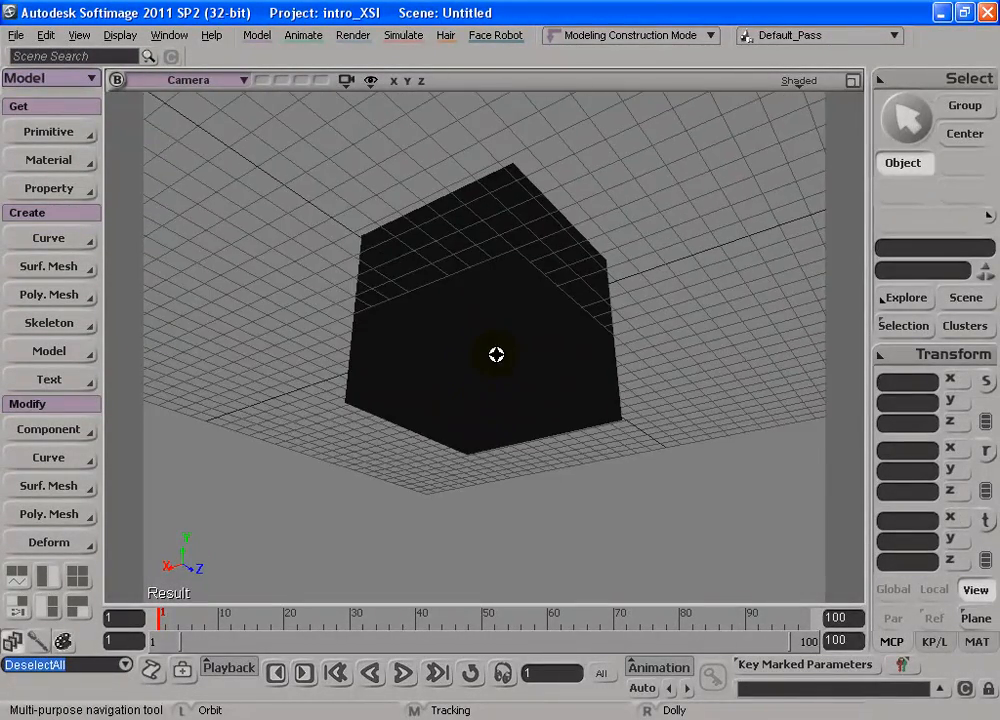
mouse_move(504, 293)
left_mouse_down()
mouse_move(496, 317)
mouse_move(531, 339)
mouse_move(524, 390)
mouse_move(500, 388)
mouse_move(576, 339)
left_mouse_up()
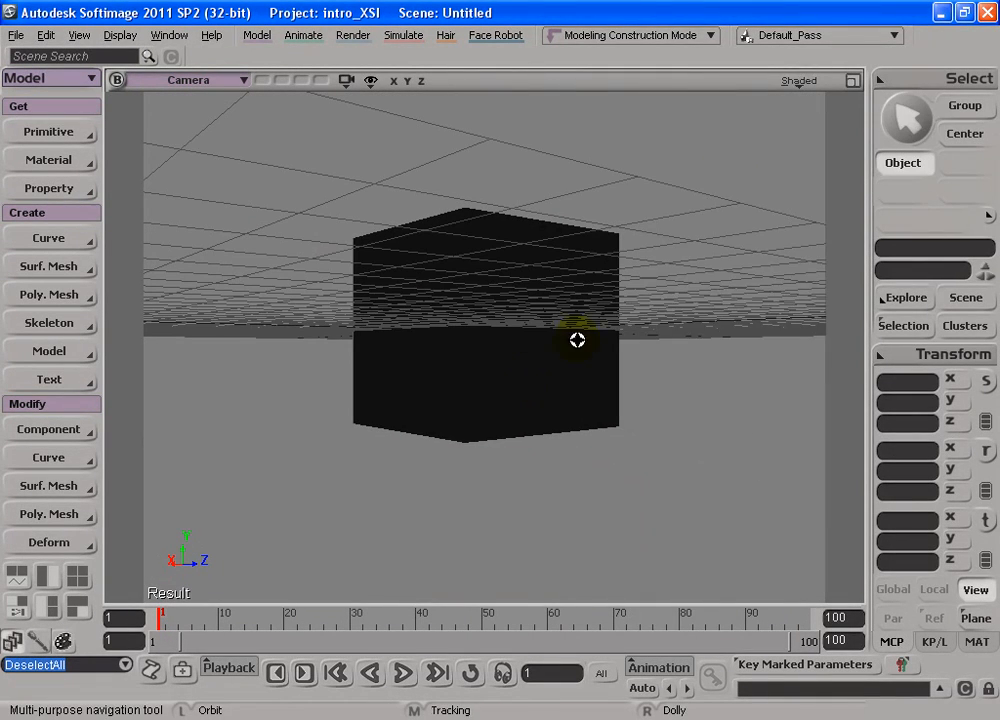
Turn on the Headlight in the Camera view and check the cube's lighting from several angles
left_click(796, 86)
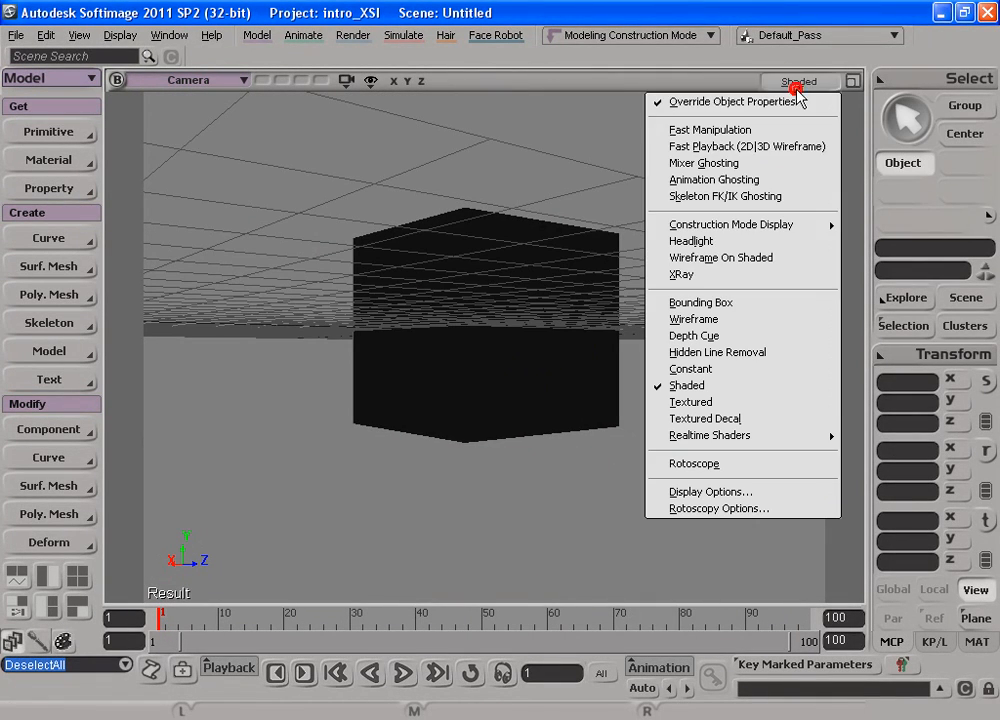
left_click(717, 243)
mouse_move(500, 415)
left_mouse_down()
mouse_move(518, 371)
mouse_move(525, 239)
mouse_move(449, 440)
mouse_move(498, 379)
mouse_move(467, 456)
left_mouse_up()
left_click_drag(541, 385, 645, 297)
left_click_drag(480, 346, 471, 398)
left_click_drag(623, 355, 506, 371)
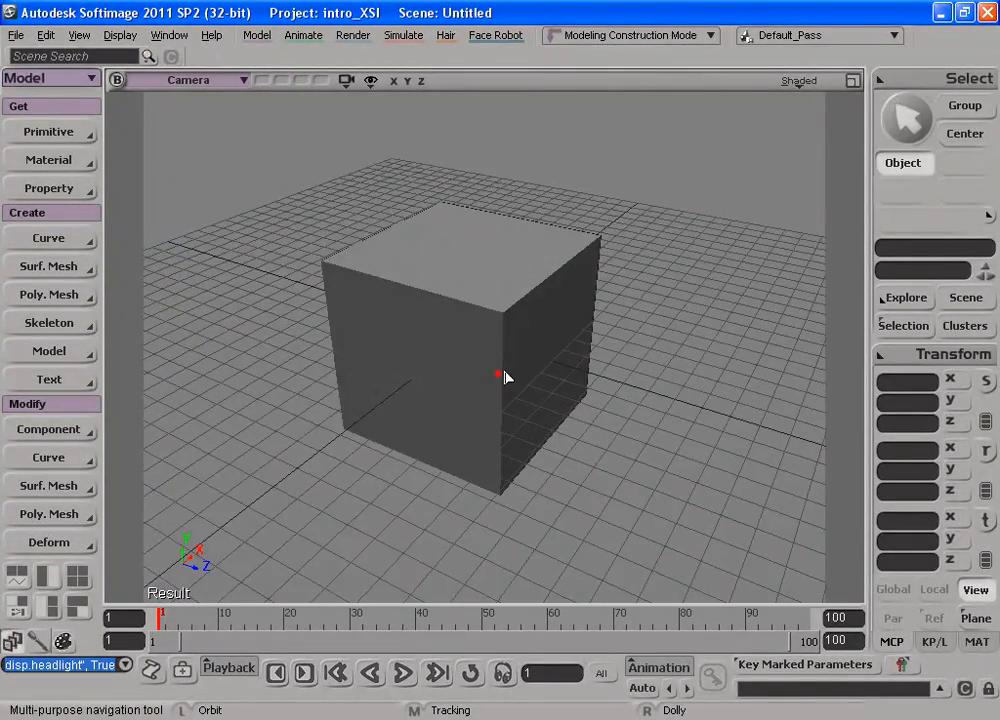
Examine the Camera view's display mode options and its visibility options for the grid and object types
left_click(799, 84)
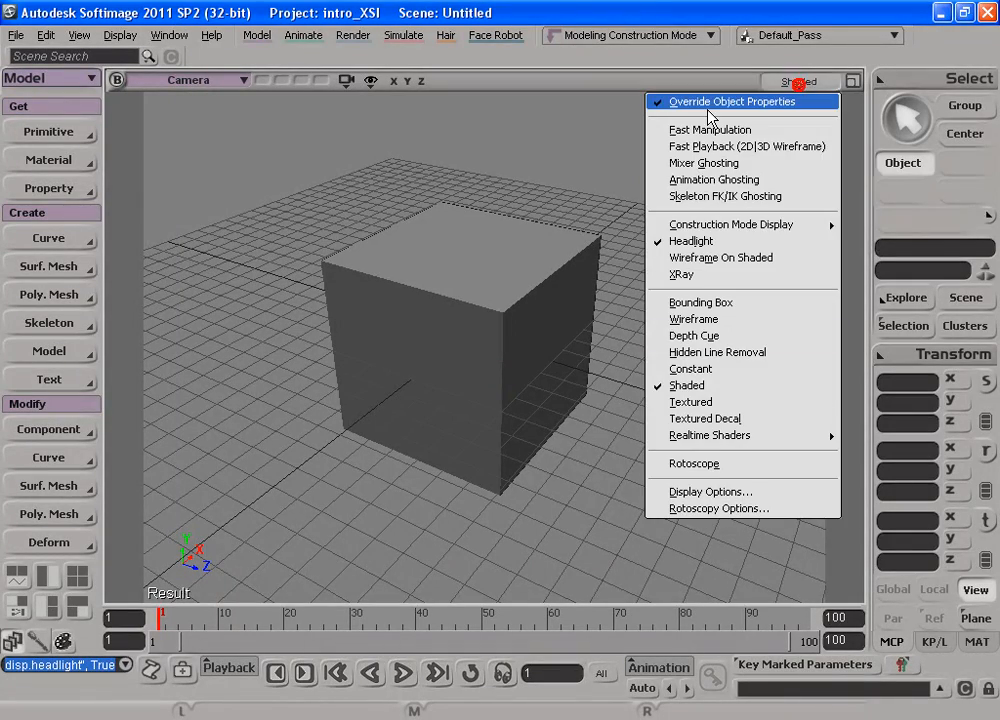
left_click(585, 100)
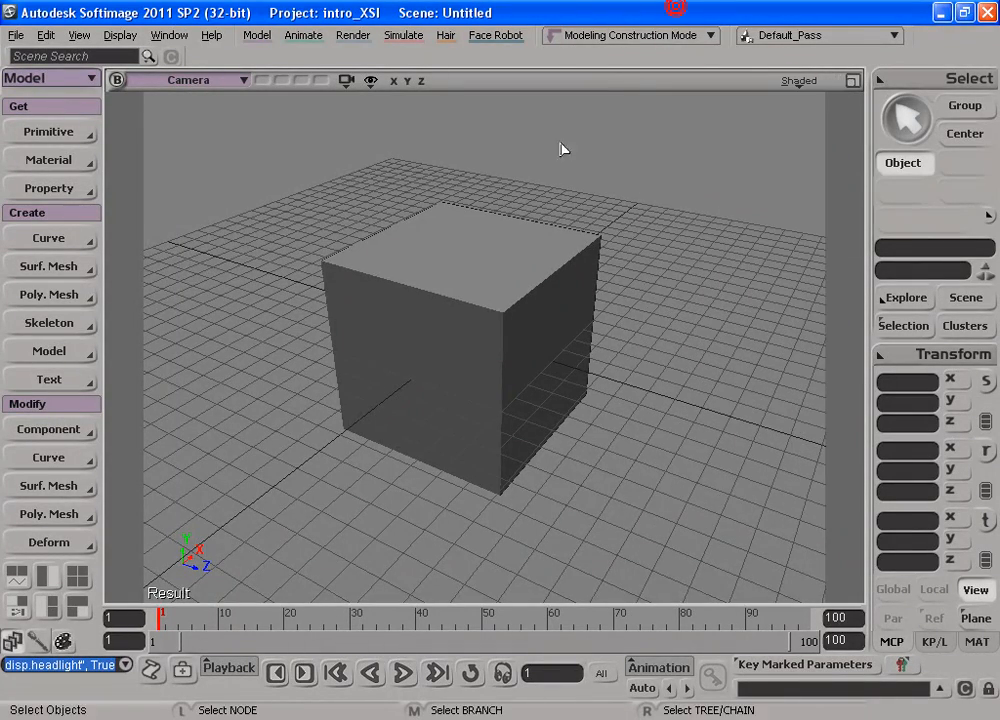
left_click_drag(500, 350, 489, 350)
key("space")
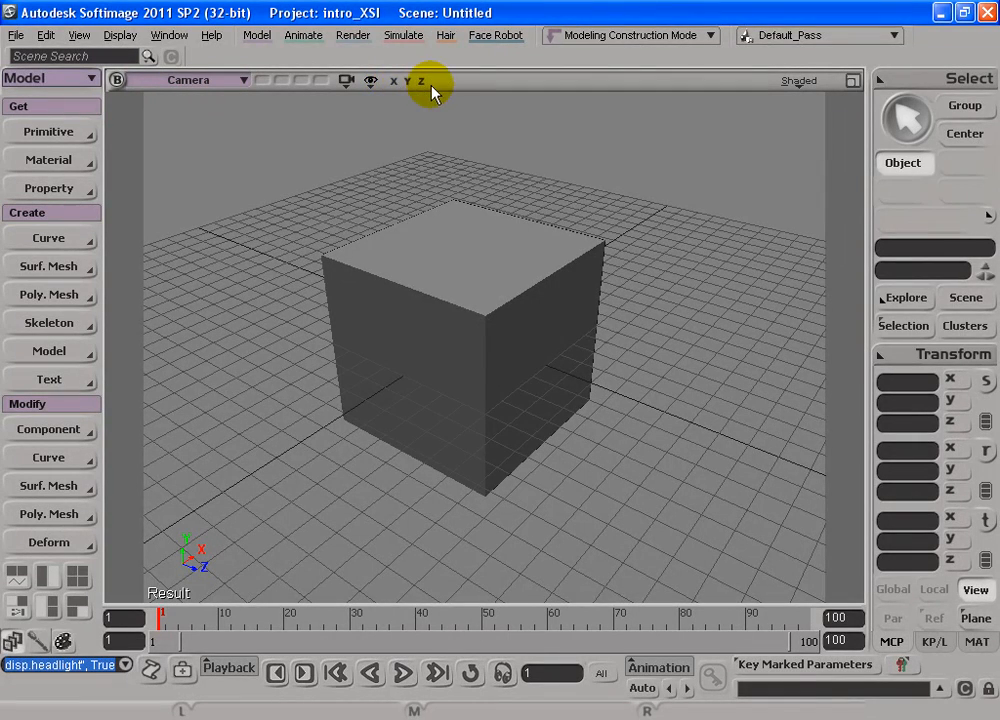
left_click(371, 88)
left_click(631, 8)
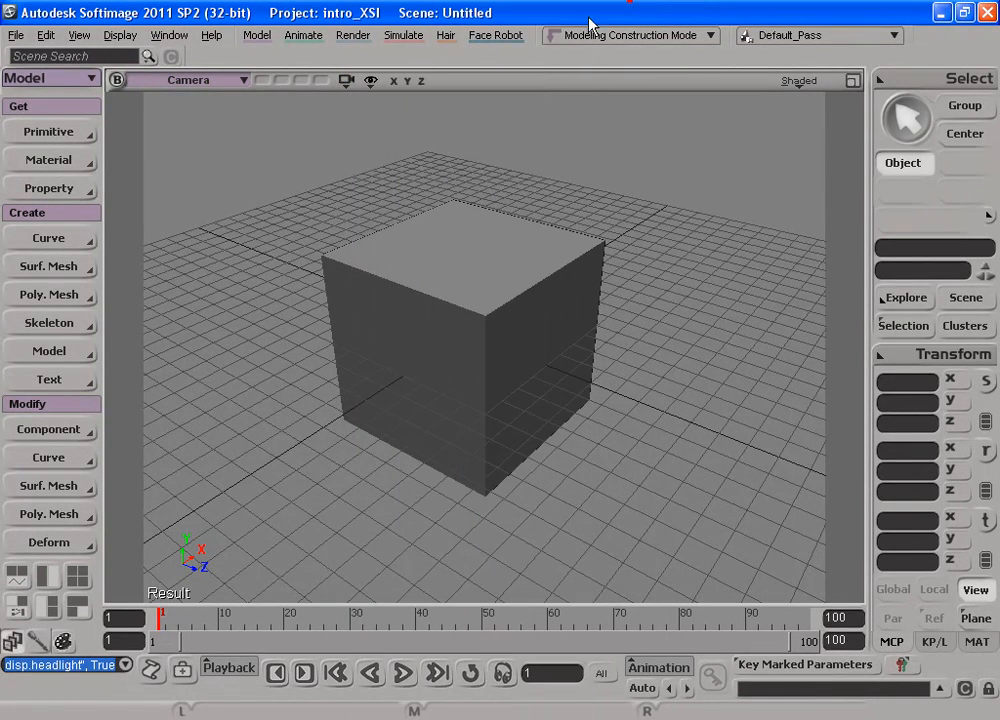
left_click(370, 88)
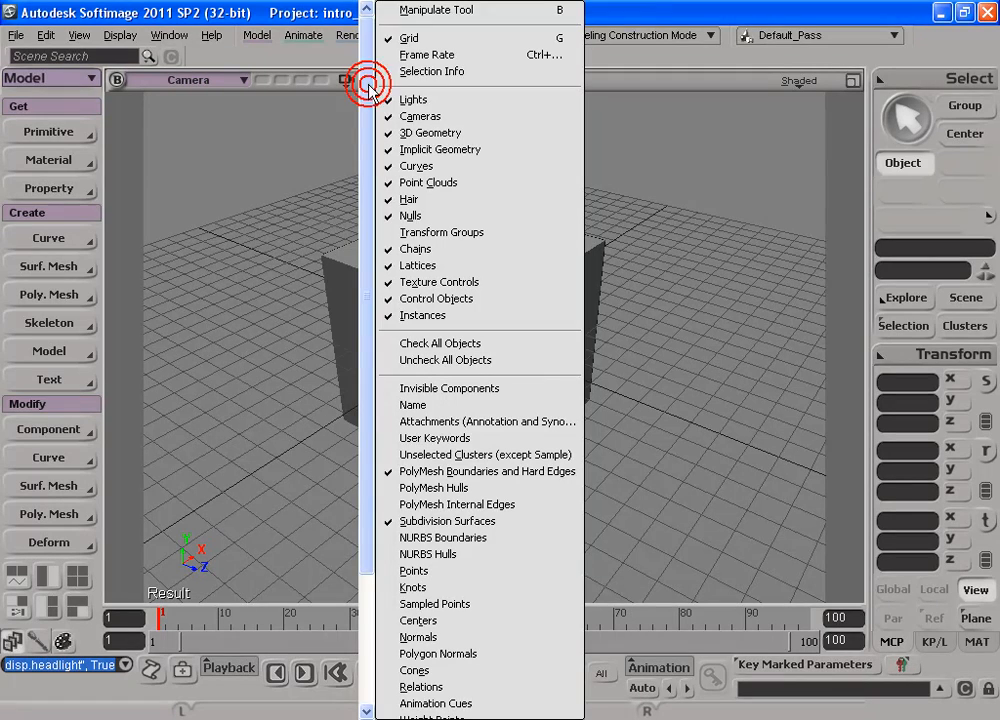
left_click(391, 38)
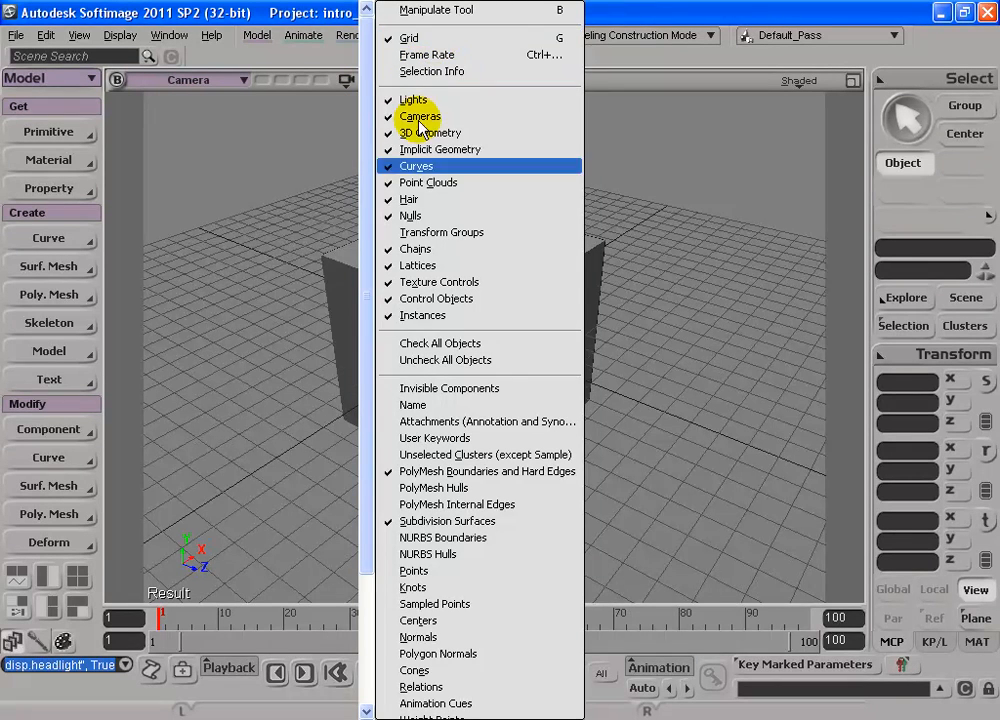
left_click(693, 355)
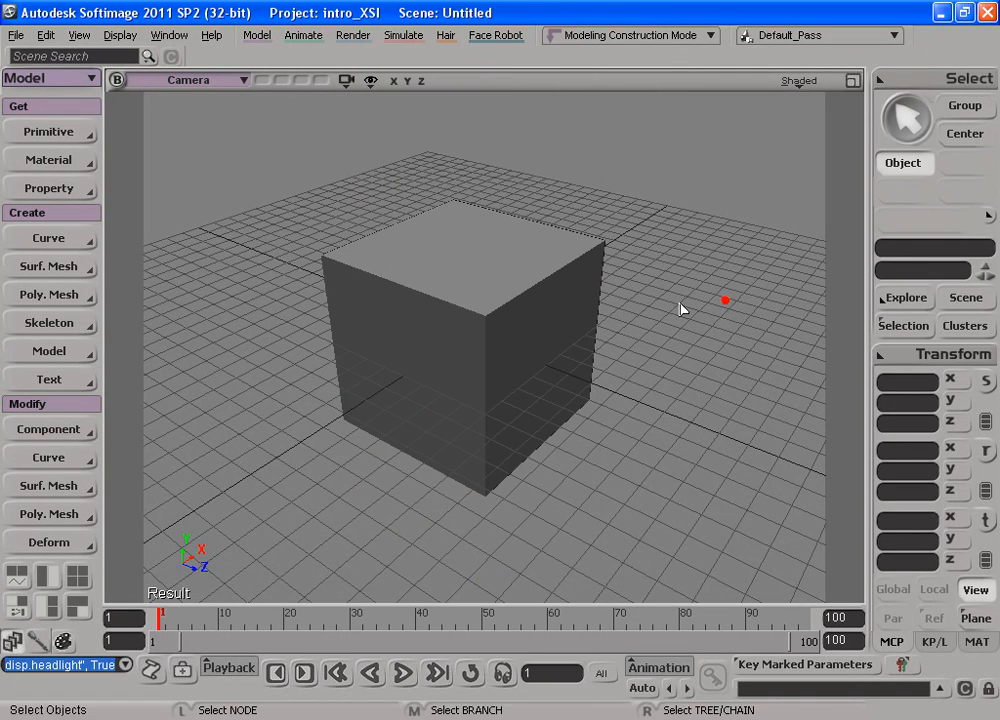
Hide 3D Geometry in the Camera view and show it again
left_click(368, 88)
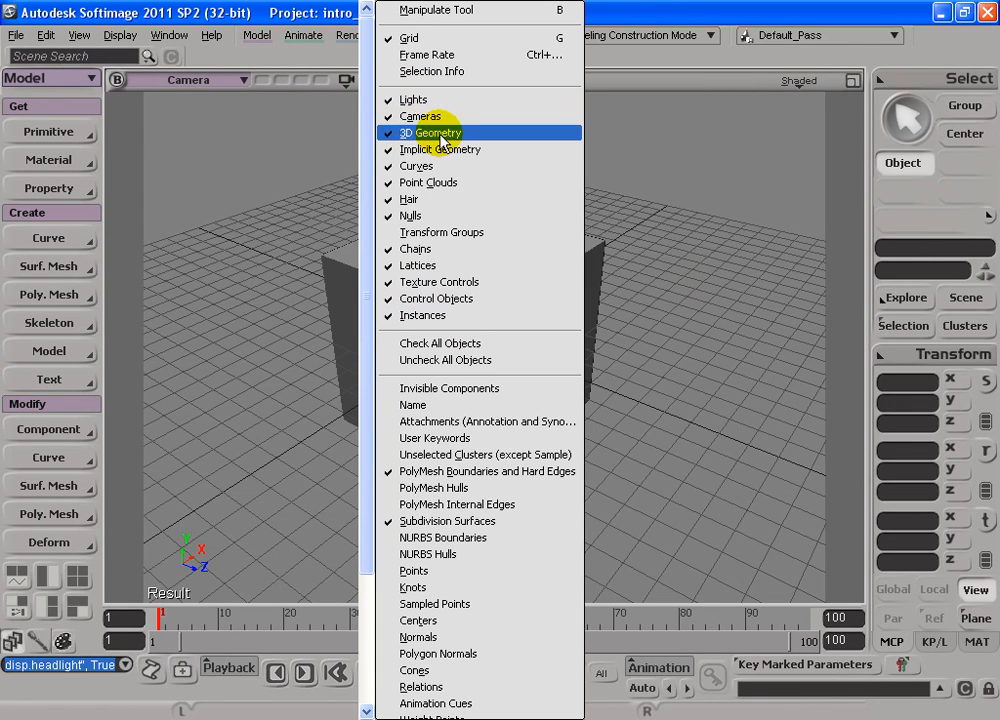
left_click(405, 133)
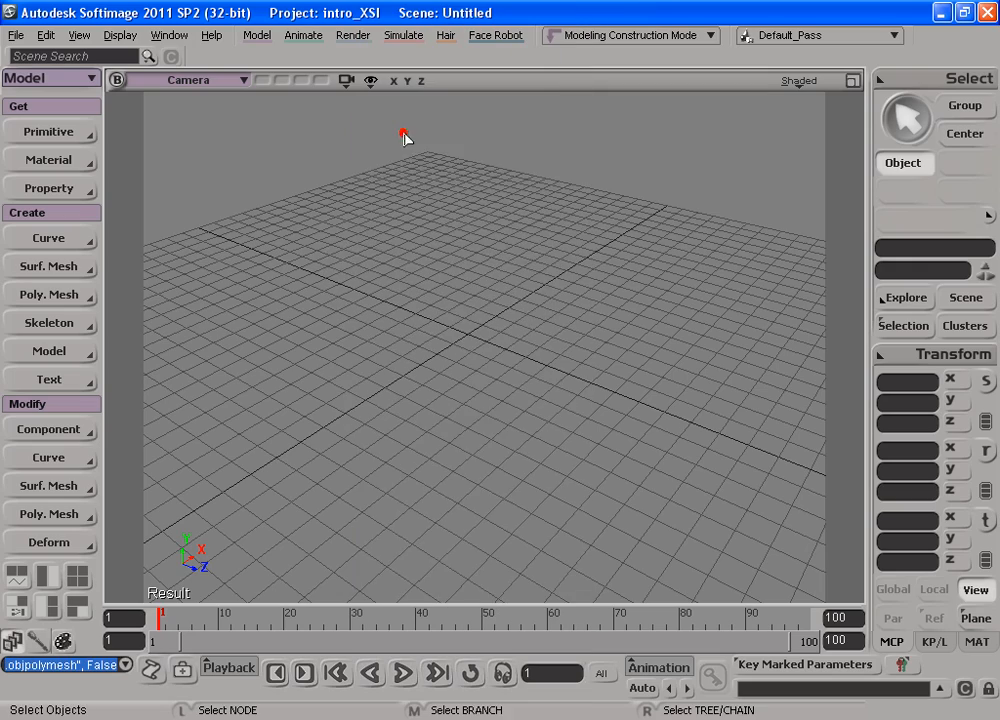
key("s")
left_click_drag(513, 428, 542, 411)
left_click(370, 80)
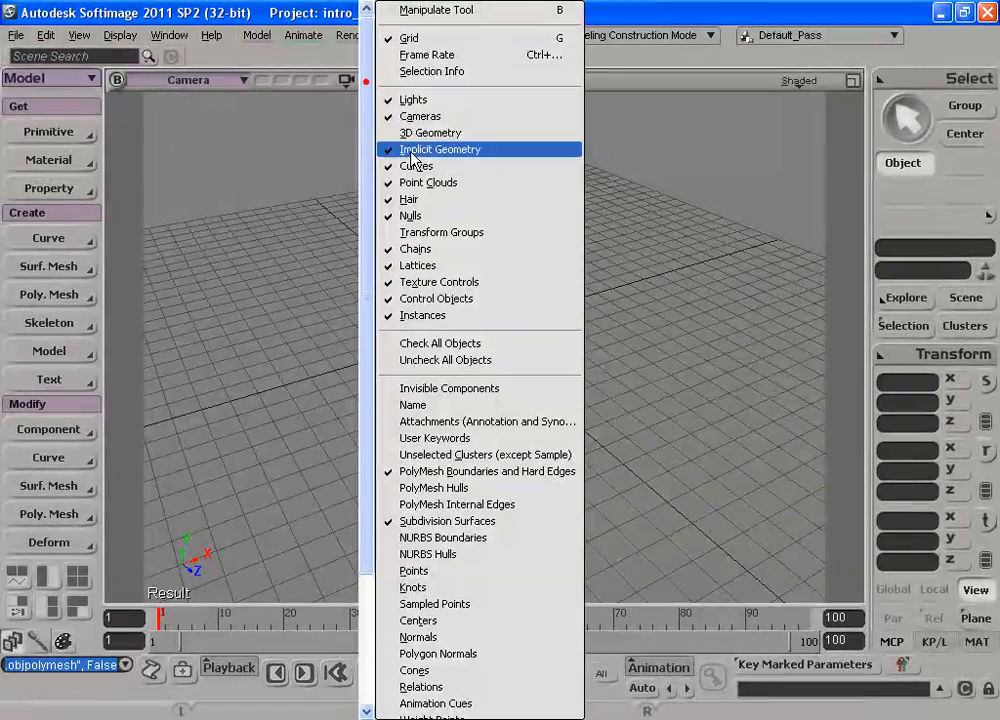
left_click(424, 134)
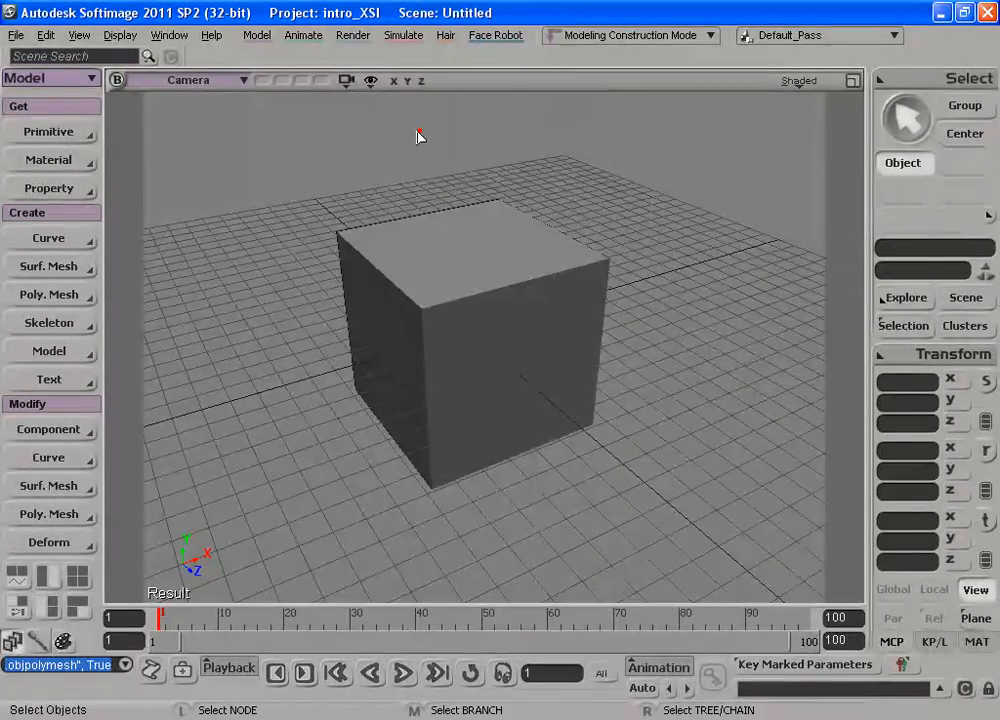
Hide the grid in the Camera view, orbit around the cube without it, and show the grid again
key("s")
left_click_drag(395, 335, 620, 318)
left_click(370, 80)
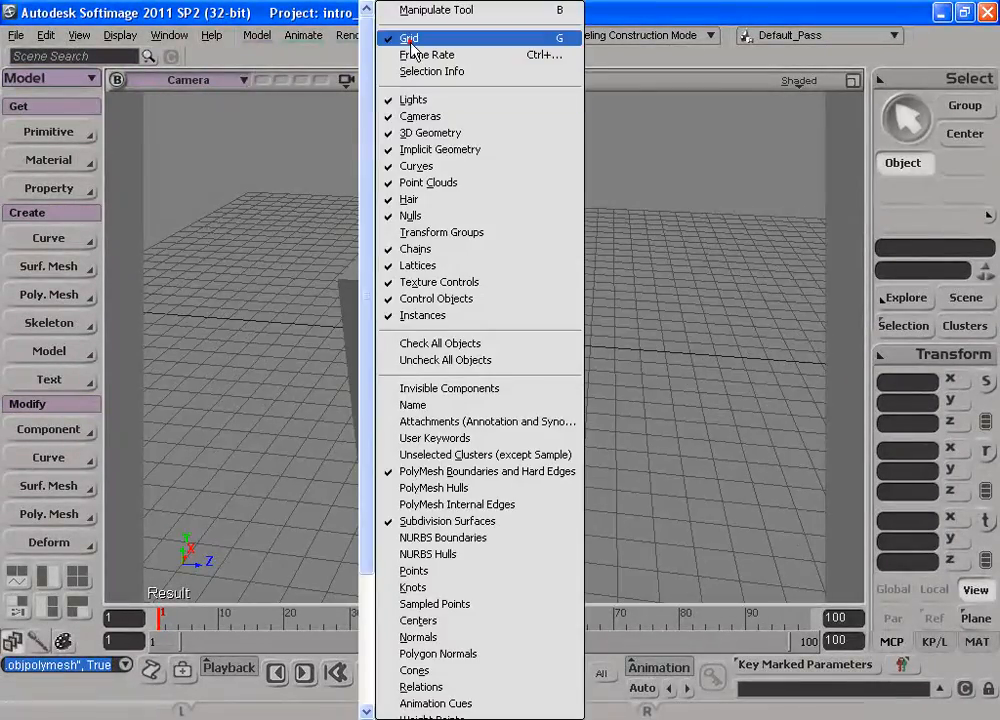
left_click(390, 37)
key("s")
left_click_drag(470, 286, 529, 386)
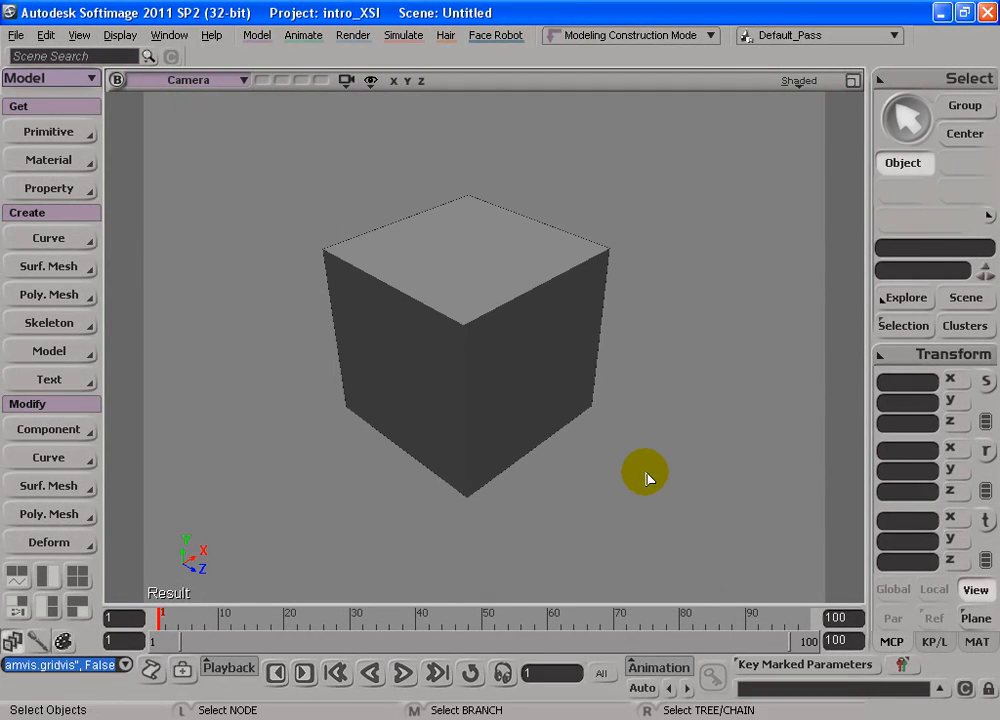
key("g")
Examine the component visibility options of the Camera view, such as Points, Normals and PolyMesh Hulls
left_click(370, 80)
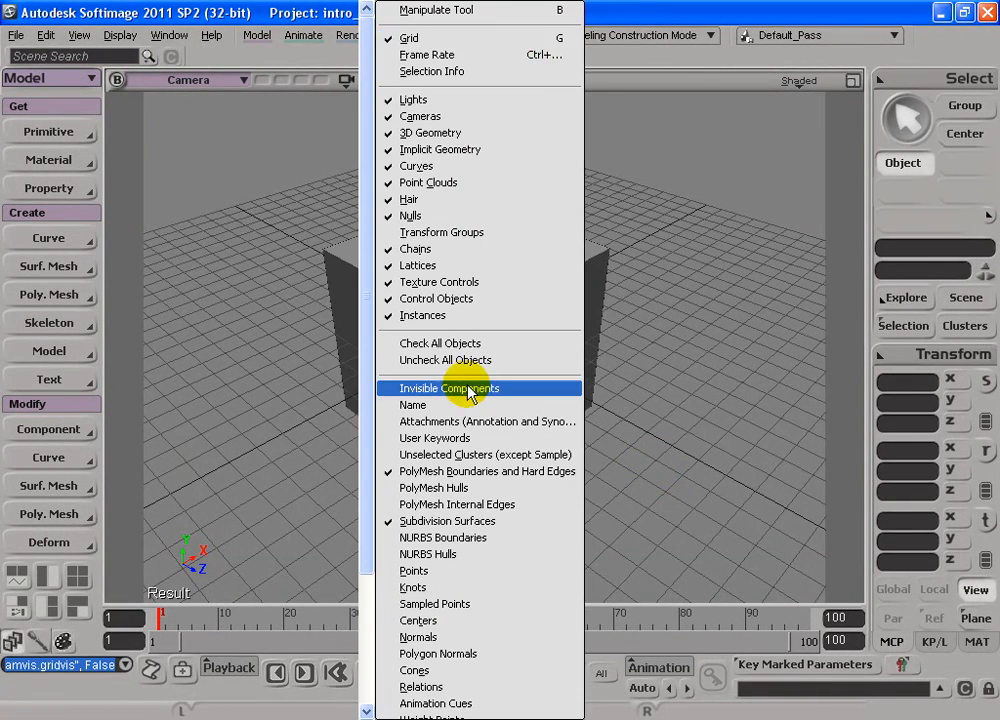
left_click(664, 452)
key("s")
left_click_drag(714, 373, 545, 349)
Select the cube and orbit the view to see its subdivided faces
key("space")
left_click_drag(500, 390, 487, 362)
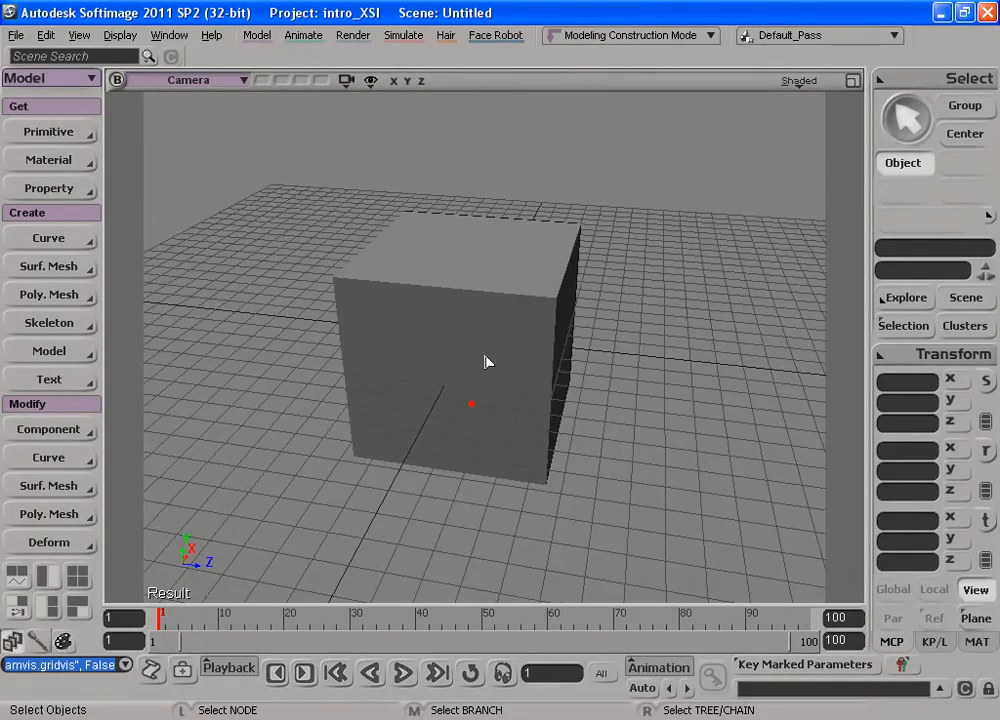
left_click(459, 315)
key("s")
left_click_drag(614, 373, 481, 331)
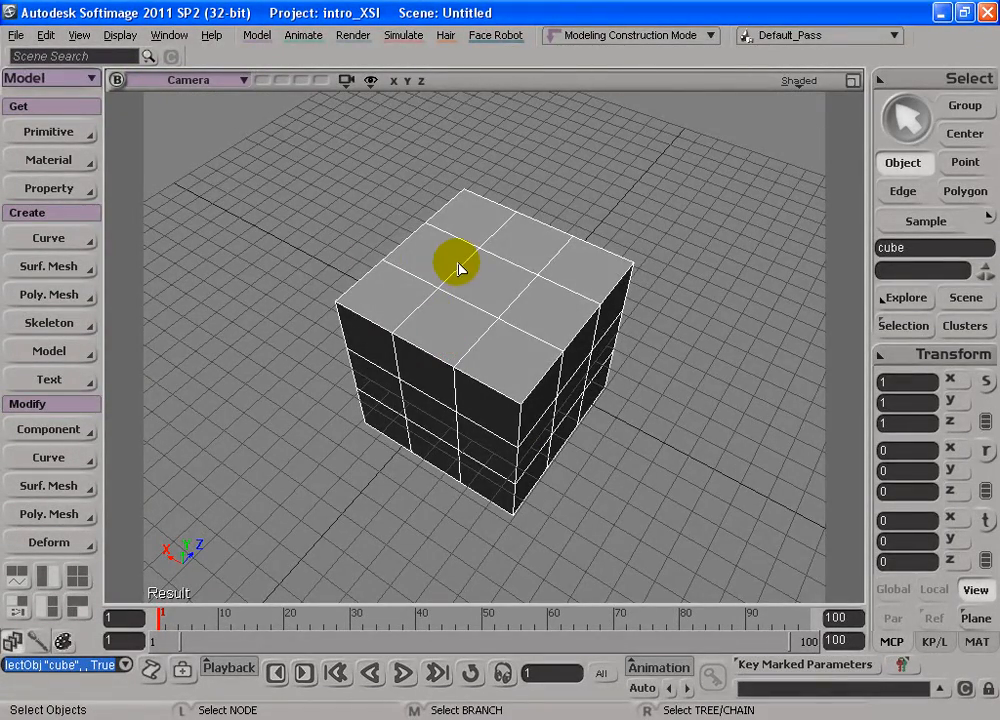
Zoom in on the selected cube and examine its subdivided top face from several angles
key("s")
right_click_drag(438, 293, 422, 322)
left_click_drag(422, 322, 506, 303)
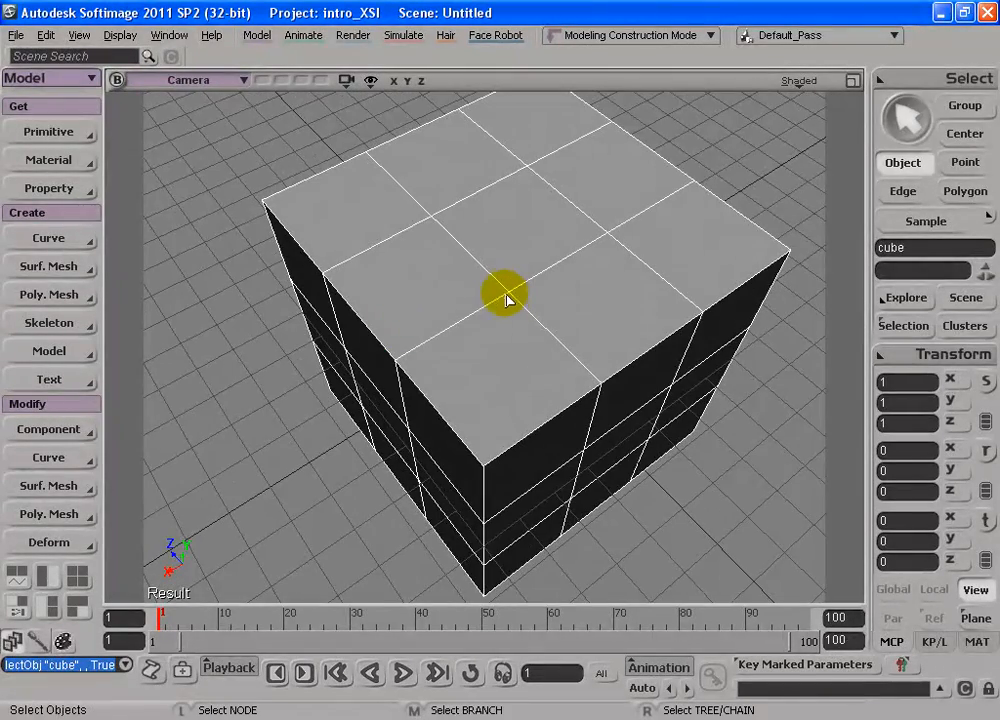
key("s")
left_click_drag(466, 358, 431, 357)
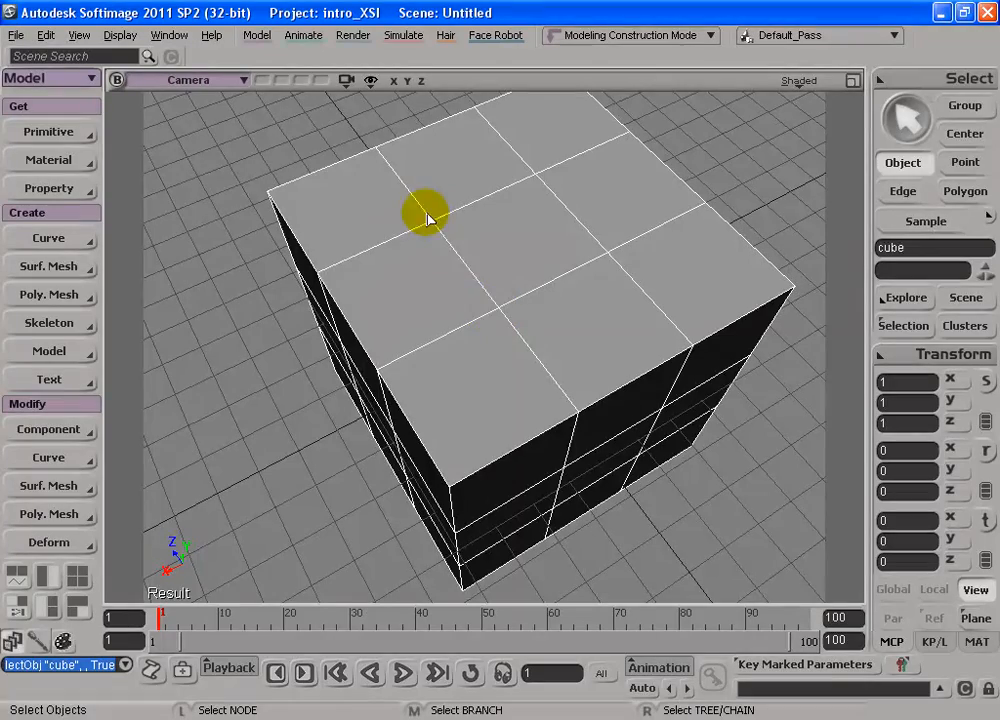
key("s")
left_click_drag(446, 343, 425, 312)
key("space")
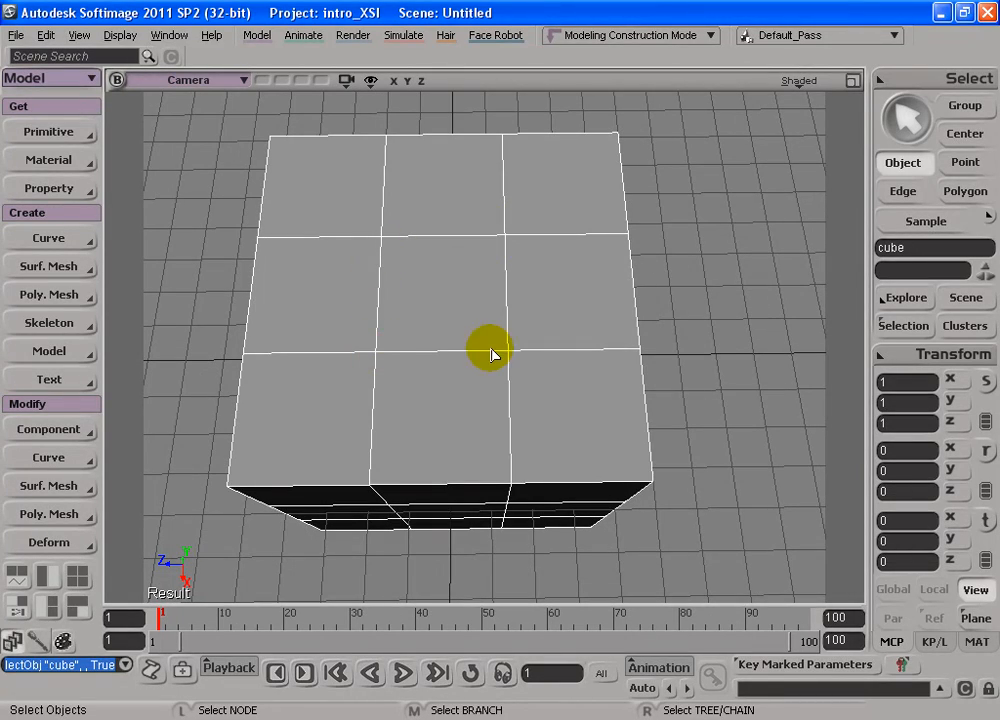
left_click_drag(510, 358, 452, 213)
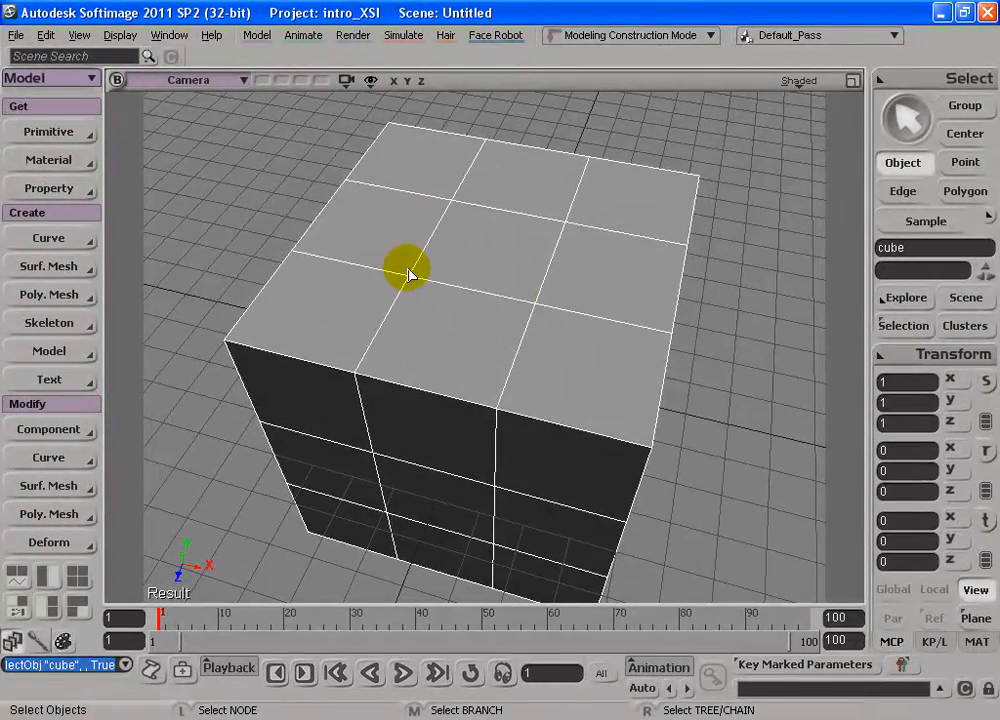
Orbit and zoom around the whole selected cube to practise viewport navigation and inspect its sides
key("s")
left_click_drag(466, 340, 473, 281)
right_click_drag(556, 297, 352, 306)
left_click_drag(352, 306, 473, 353)
left_click_drag(420, 324, 524, 348)
left_click_drag(447, 333, 461, 347)
key("space")
key("s")
left_click_drag(513, 277, 380, 279)
key("space")
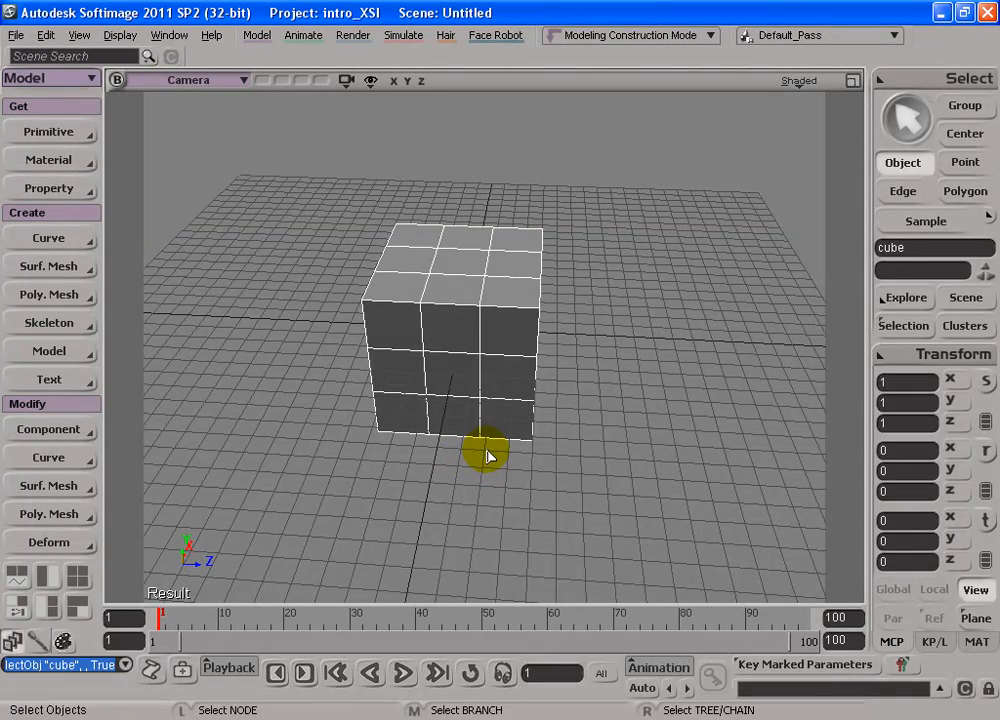
key("s")
left_click_drag(478, 379, 450, 385)
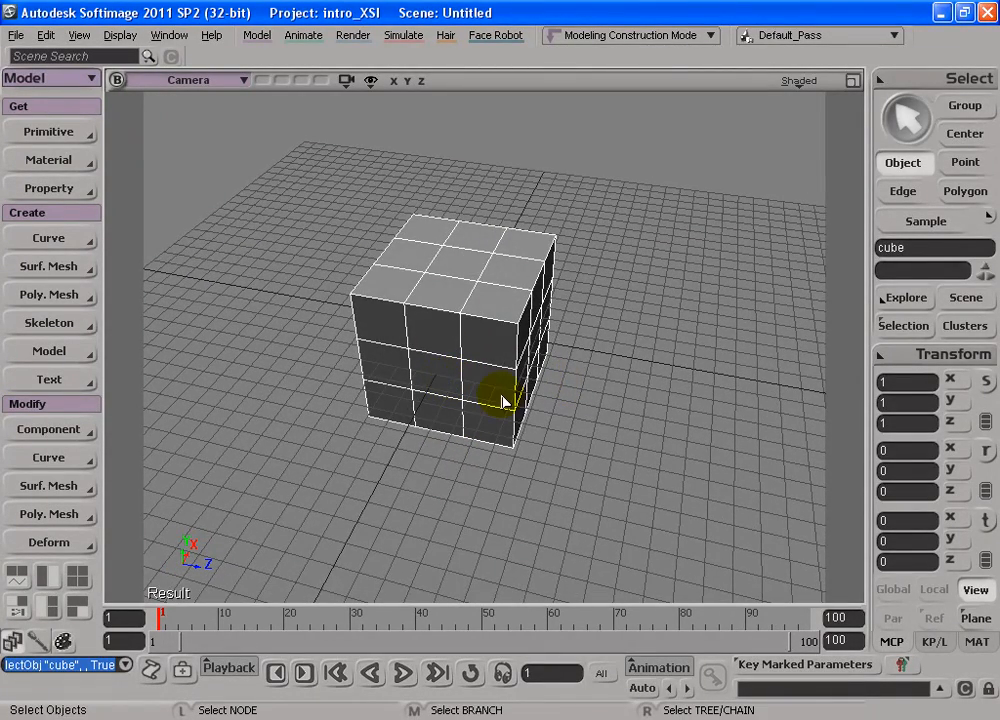
key("s")
left_click_drag(500, 424, 446, 424)
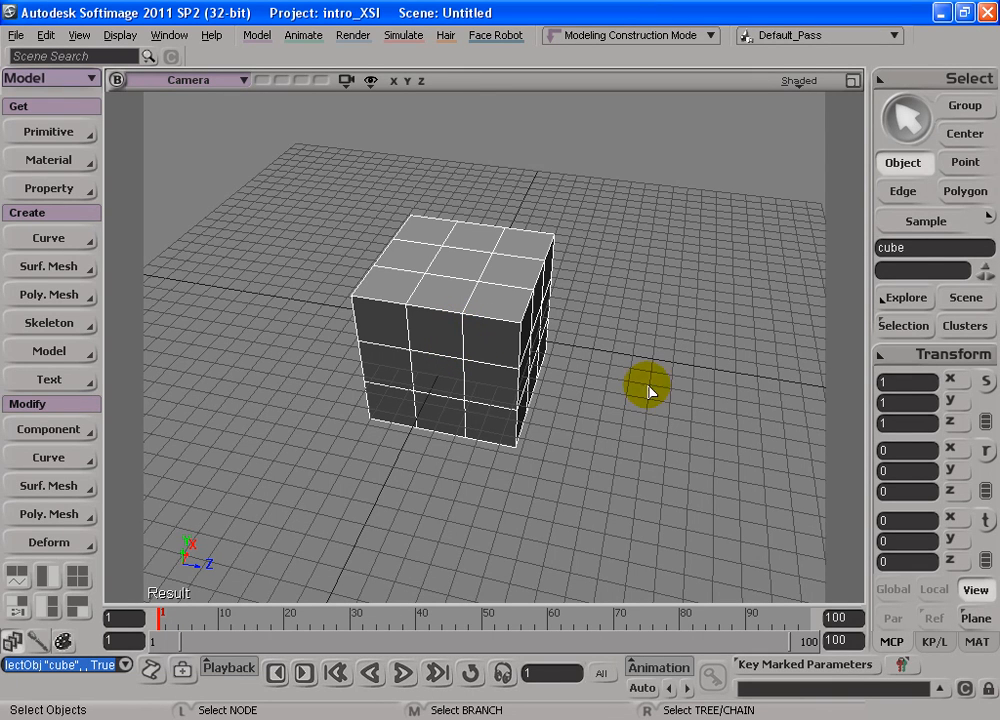
Try scaling the cube along its Z axis to about 1.292 and along its X axis, undoing each change
key("x")
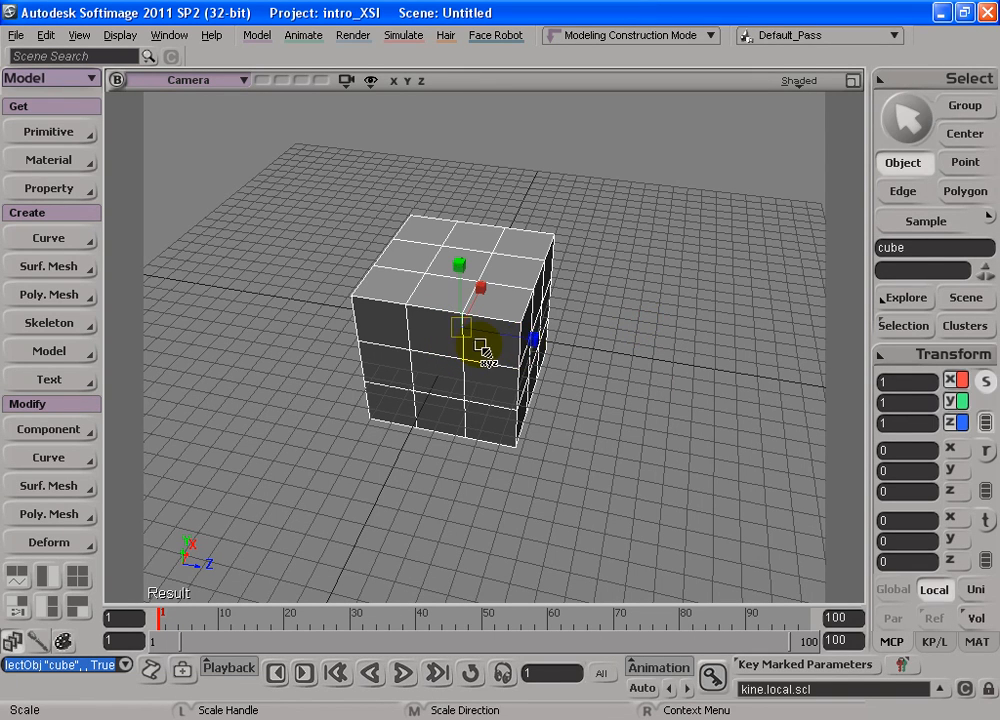
mouse_move(562, 343)
left_mouse_down()
mouse_move(732, 370)
mouse_move(630, 362)
mouse_move(466, 458)
mouse_move(665, 426)
mouse_move(460, 399)
mouse_move(622, 358)
mouse_move(520, 348)
mouse_move(560, 355)
left_mouse_up()
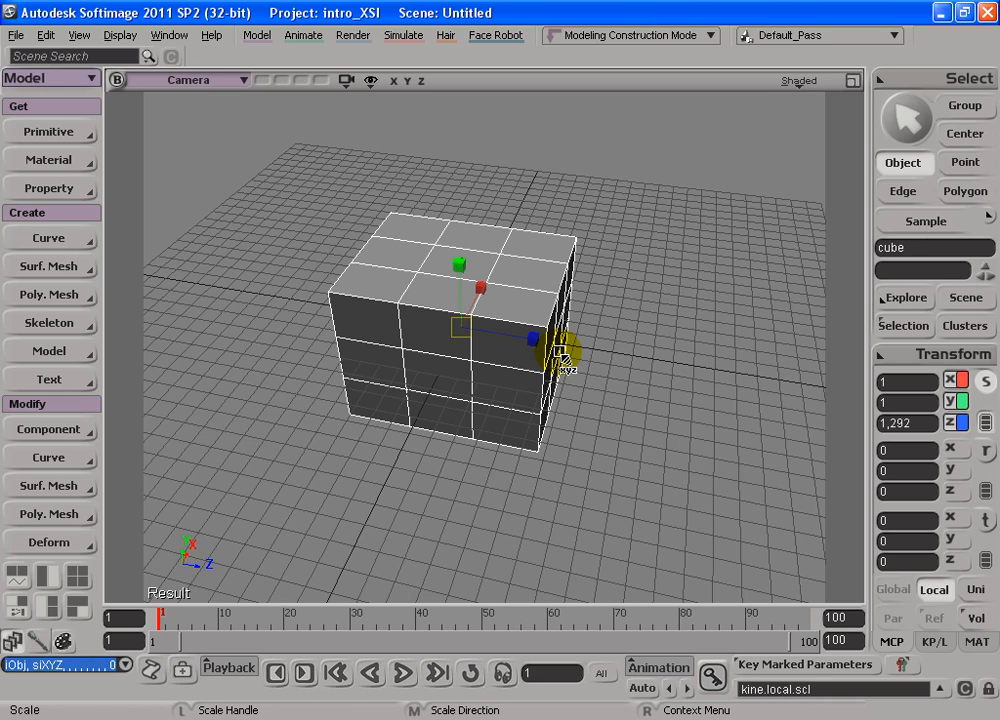
key("ctrl+z")
key("s")
left_click_drag(528, 328, 434, 339)
key("s")
key("s")
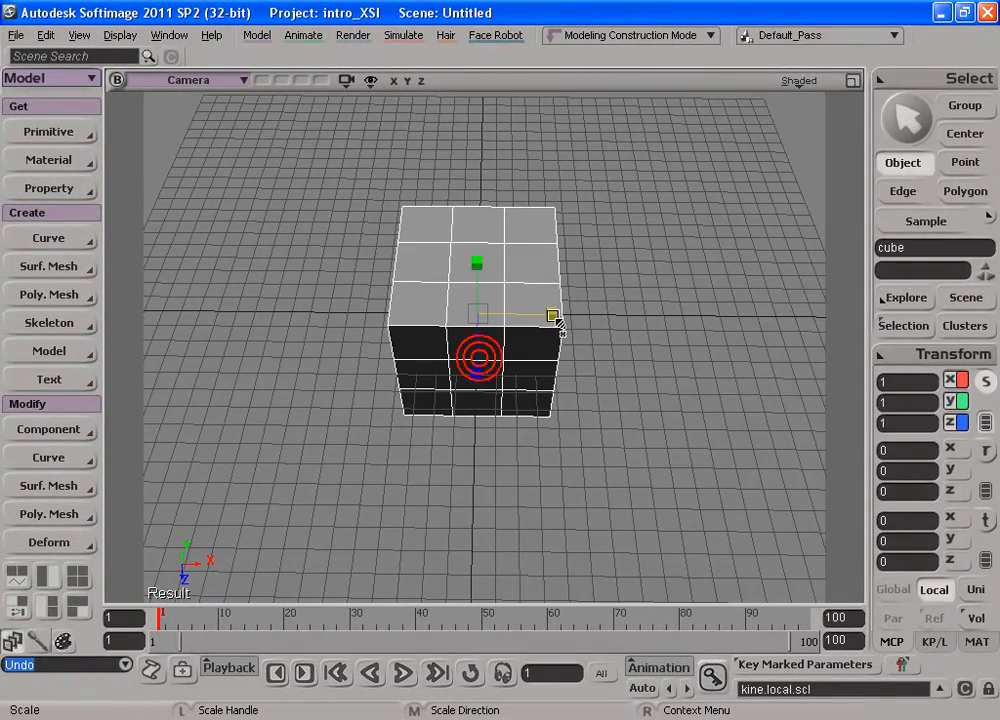
left_click_drag(554, 315, 614, 340)
key("ctrl+z")
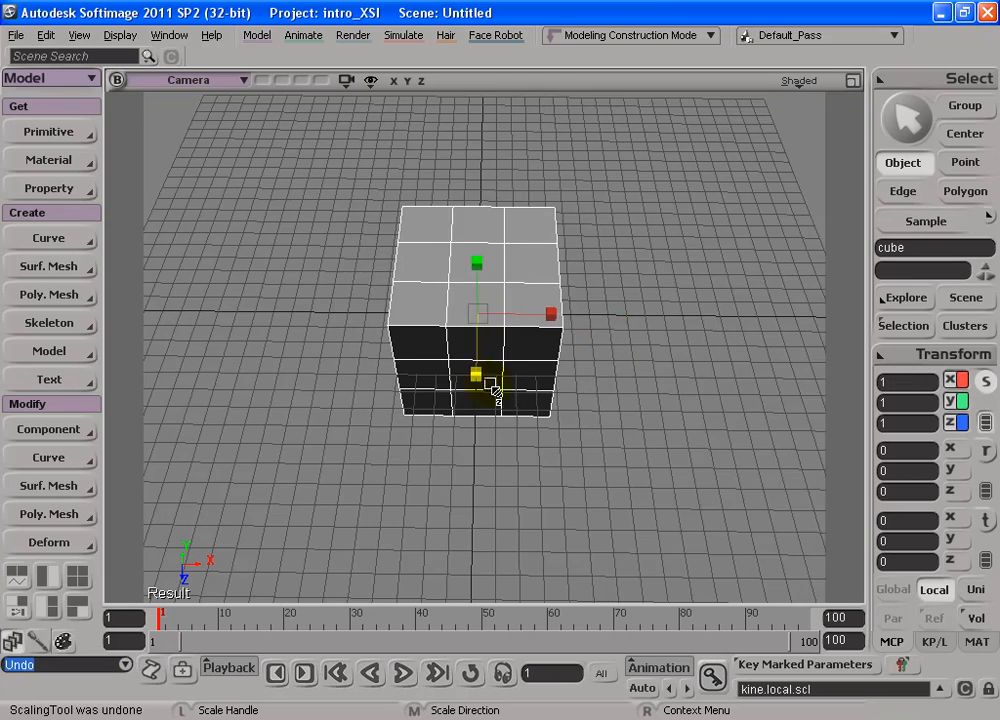
Try scaling the cube along its Y axis and again from another viewing angle, undoing each change
key("o")
left_click_drag(513, 381, 545, 277)
left_click_drag(462, 252, 440, 223)
key("ctrl+z")
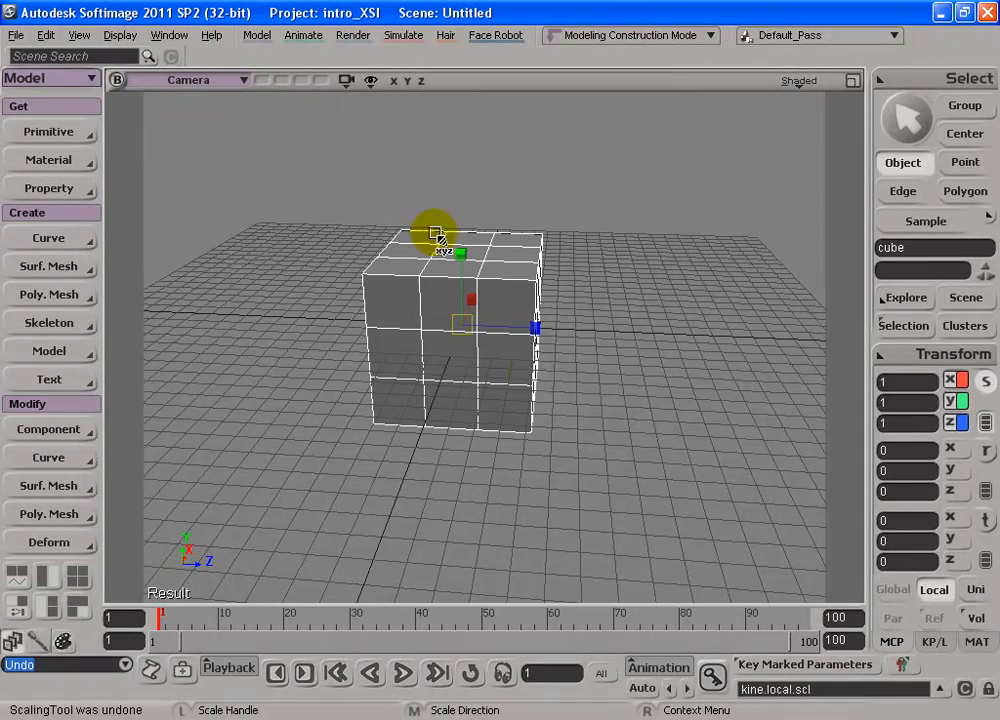
key("s")
left_click_drag(542, 315, 392, 389)
left_click_drag(565, 278, 489, 338)
key("ctrl+z")
Try scaling the cube in its XZ plane with the Scale manipulator, and undo the change
key("s")
left_click_drag(518, 430, 515, 190)
key("x")
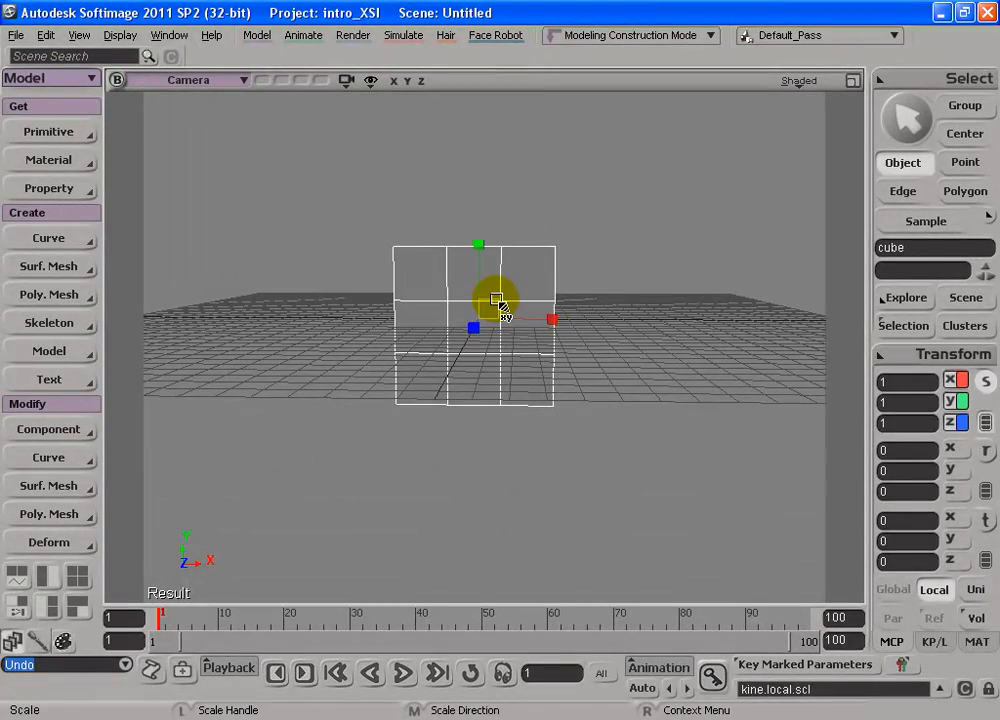
key("s")
left_click_drag(495, 300, 487, 540)
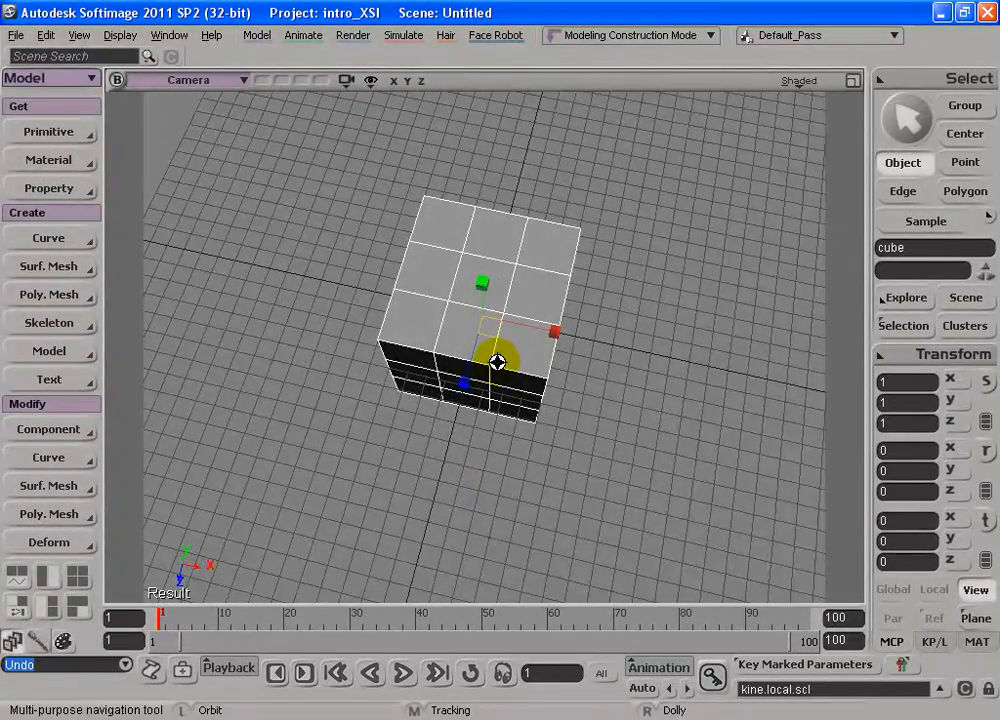
left_click_drag(496, 417, 503, 368)
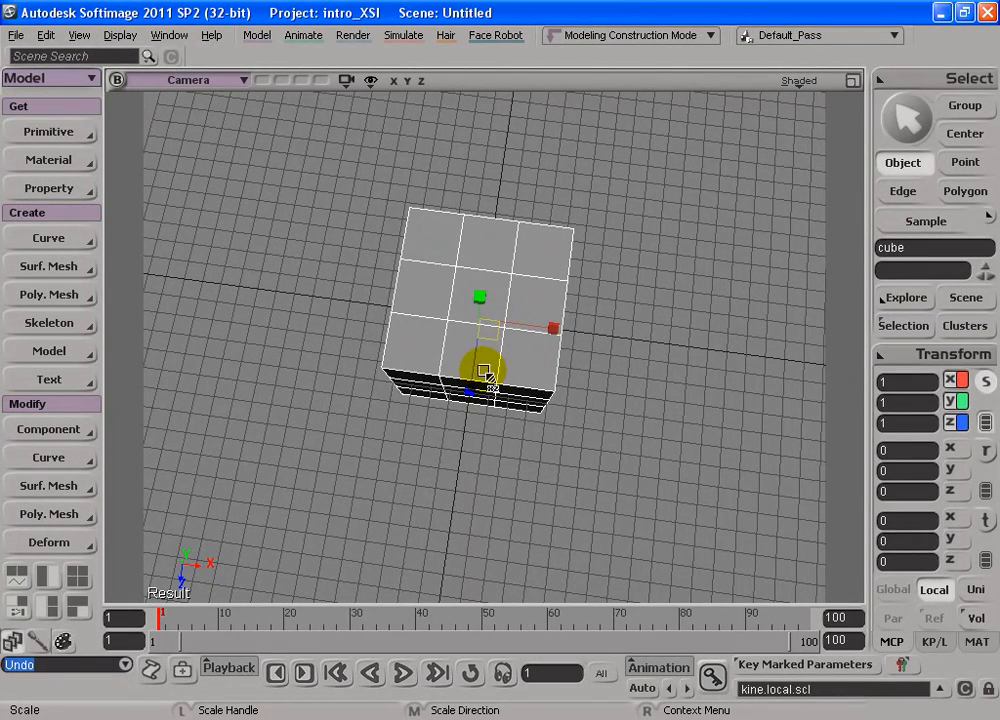
left_click_drag(494, 337, 590, 320)
key("ctrl+z")
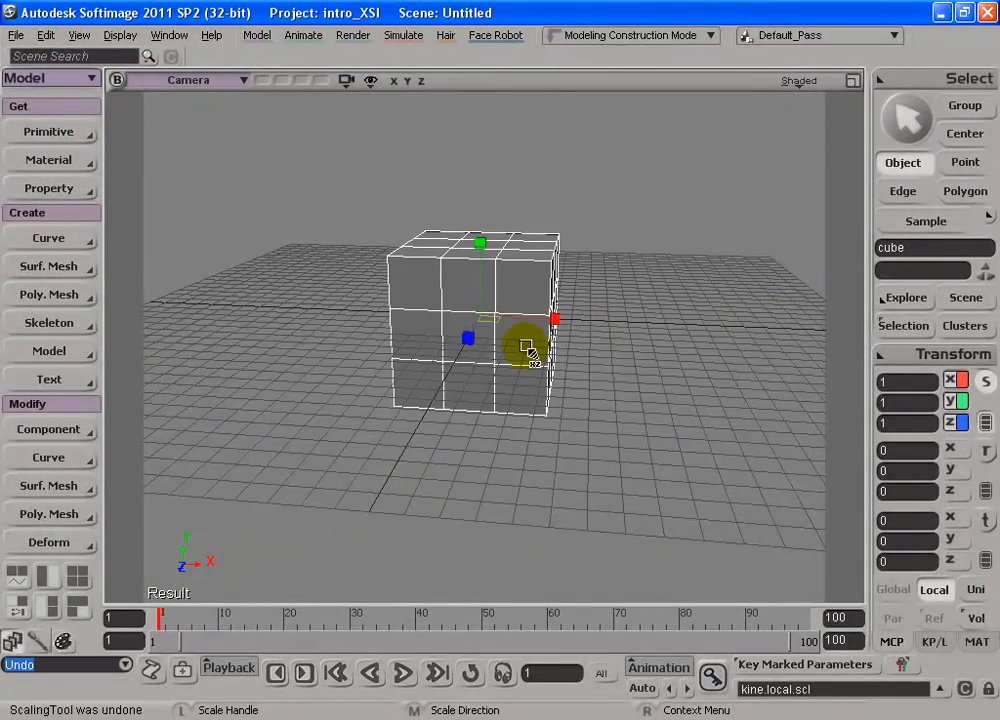
Try rotating the cube with the Rotate tool, undo the rotation, and view the rotation rings from another angle
key("s")
left_click_drag(460, 312, 479, 355)
key("x")
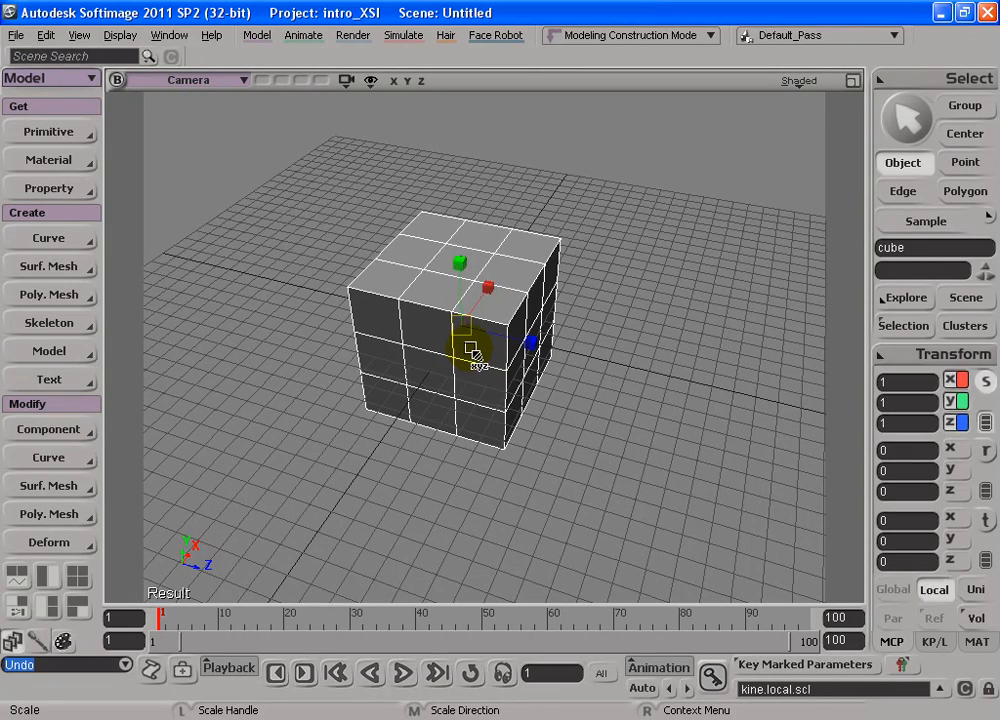
key("c")
left_click_drag(509, 301, 464, 420)
key("ctrl+z")
key("s")
key("s")
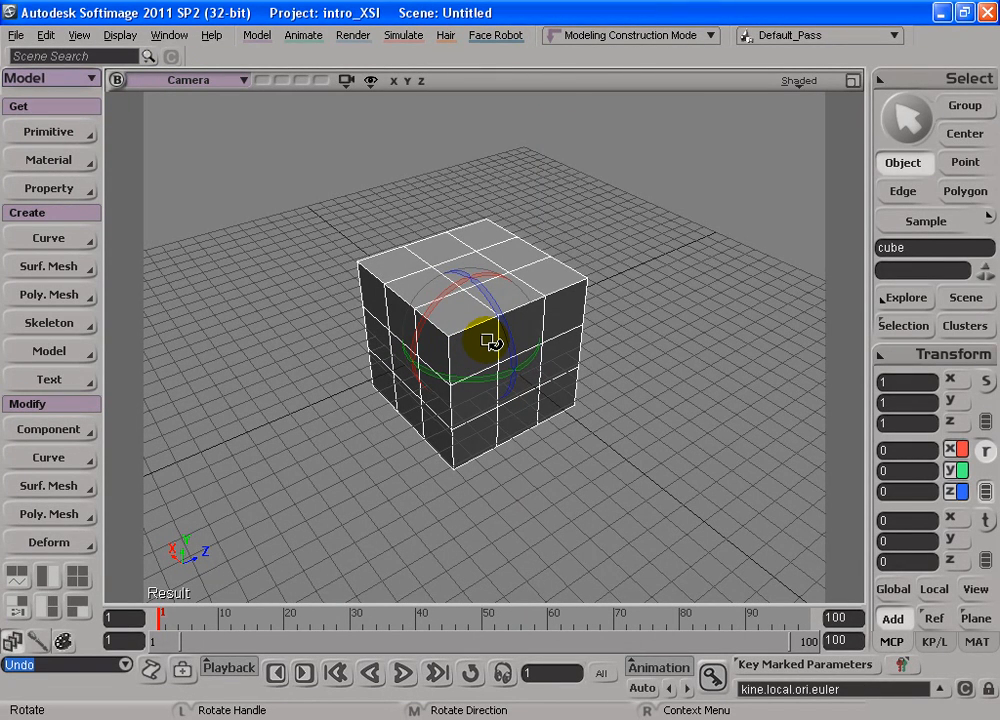
Try moving the cube along its Y axis and then again with the Translate tool, undoing each move
key("v")
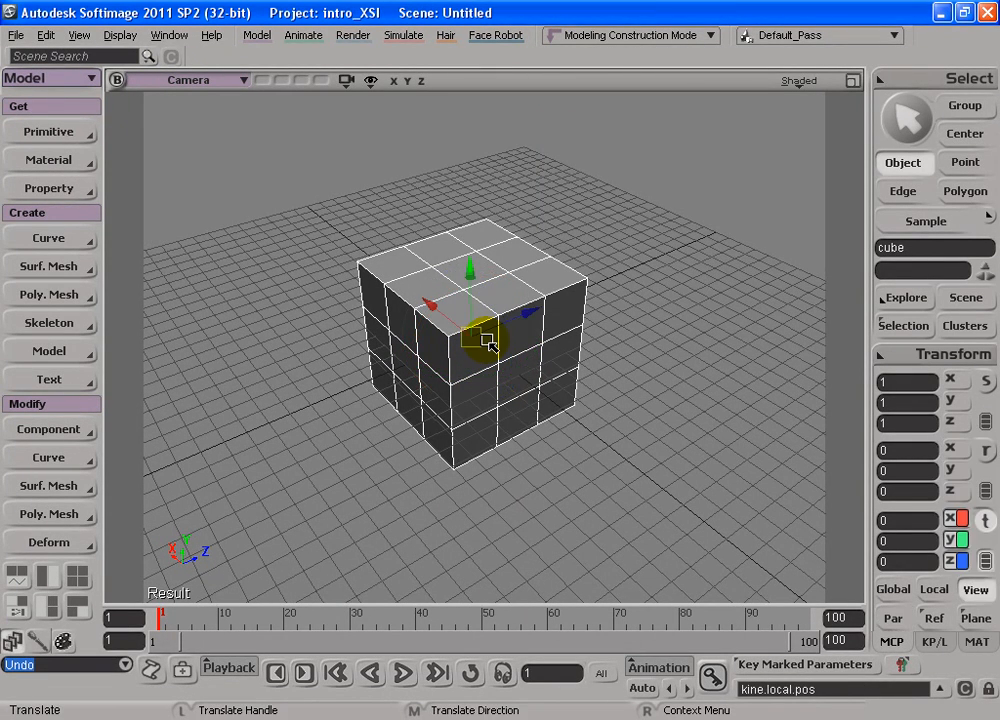
mouse_move(473, 281)
left_mouse_down()
mouse_move(469, 74)
mouse_move(490, 292)
left_mouse_up()
key("ctrl+z")
key("ctrl+z")
key("ctrl+z")
key("ctrl+z")
key("ctrl+z")
key("ctrl+z")
key("ctrl+z")
key("ctrl+z")
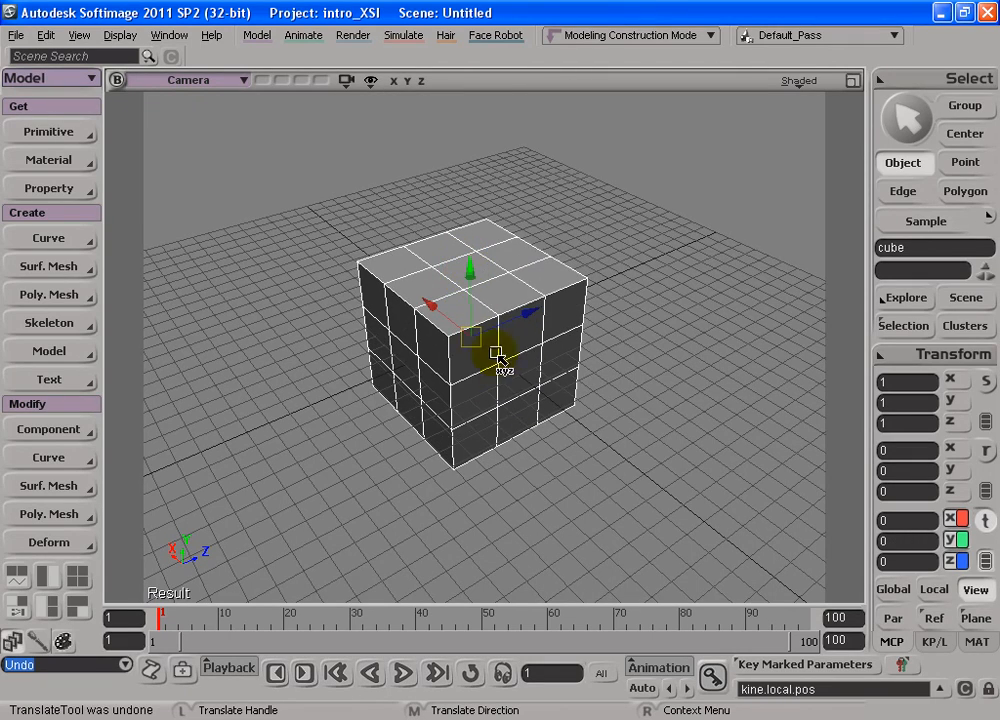
left_click_drag(513, 341, 482, 277)
key("ctrl+z")
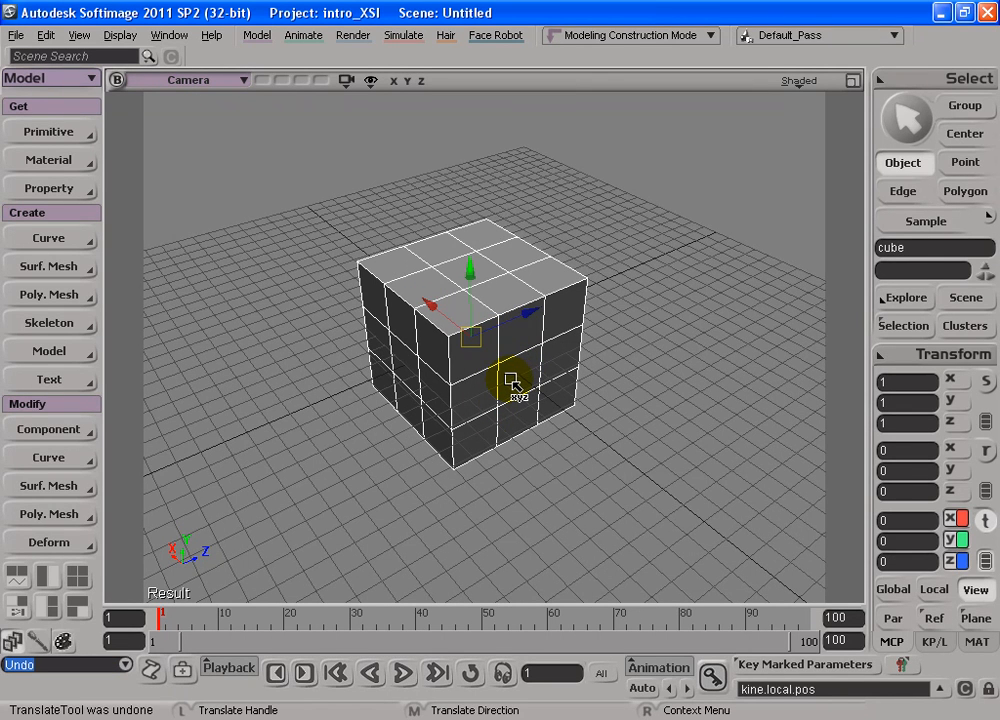
Orbit and zoom around the cube to examine the Translate manipulator's axes from different angles
left_click_drag(503, 392, 523, 370)
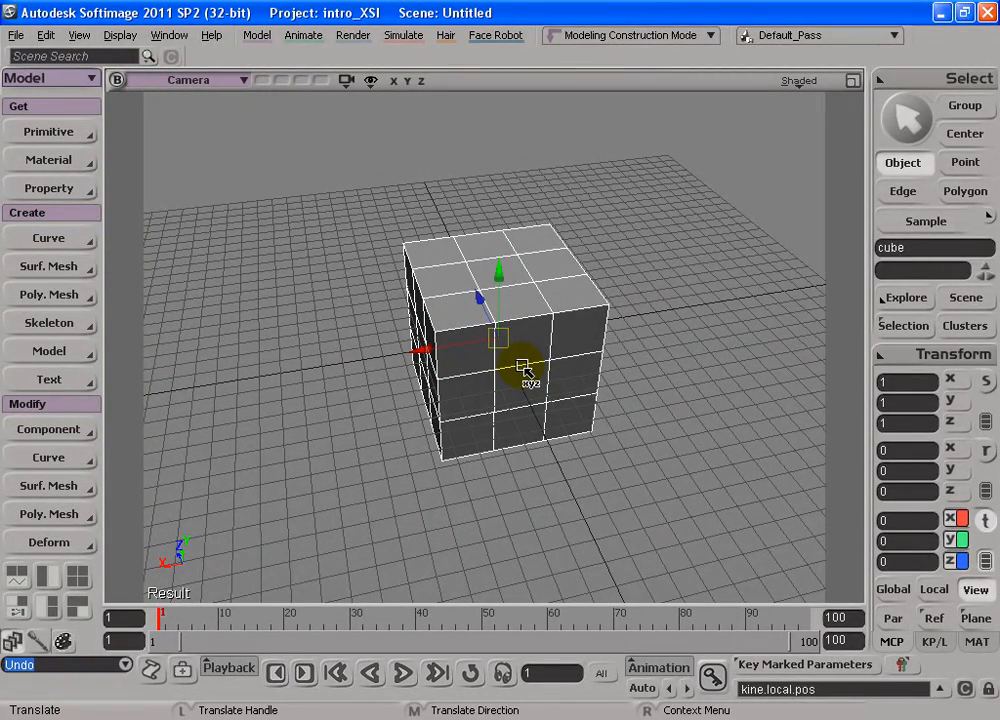
key("s")
left_click_drag(505, 367, 453, 285)
key("v")
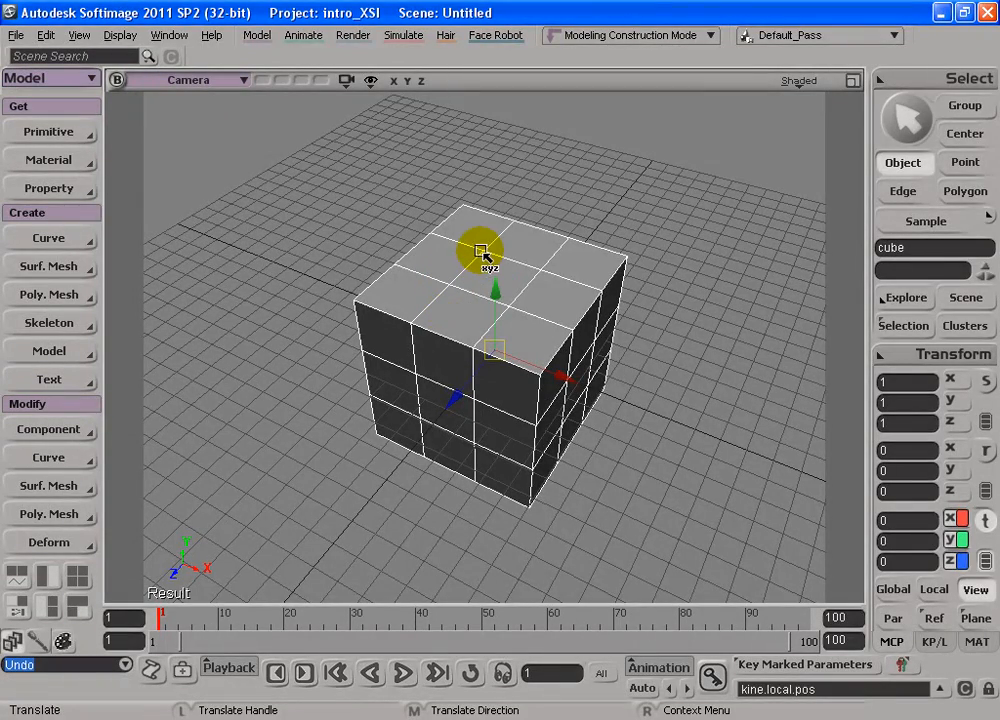
key("s")
right_click_drag(386, 265, 513, 279)
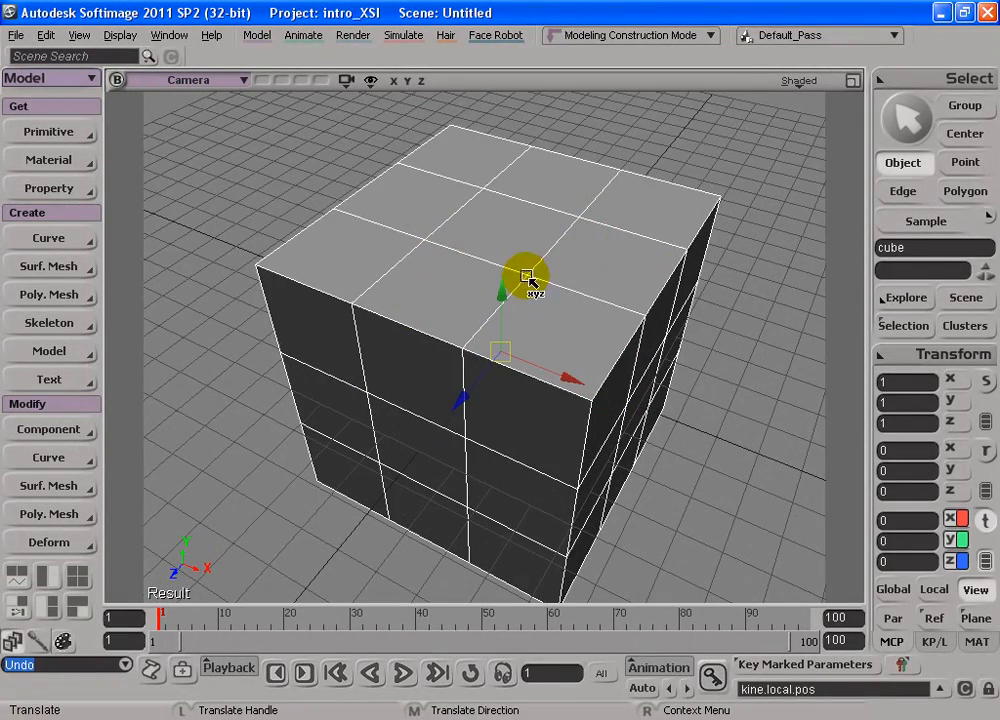
key("s")
right_click_drag(598, 252, 463, 302)
left_click_drag(469, 298, 456, 299)
key("s")
right_click_drag(543, 395, 494, 397)
left_click_drag(494, 397, 487, 380)
key("v")
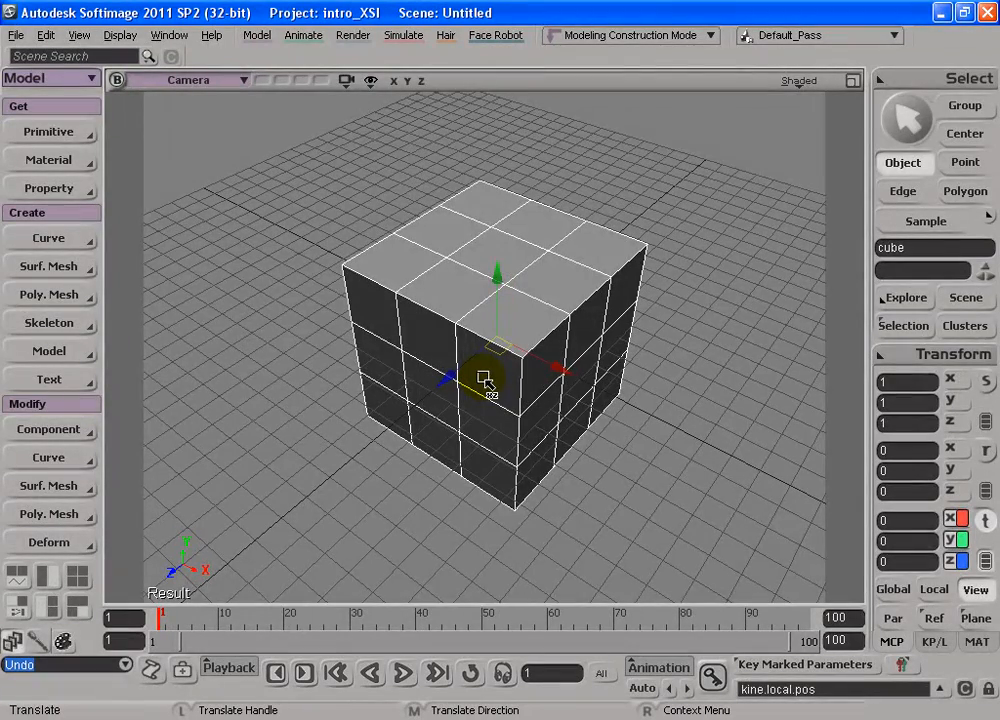
Switch to point selection and pick individual inner points on the cube's top face, ending with the one nearest the viewer
key("t")
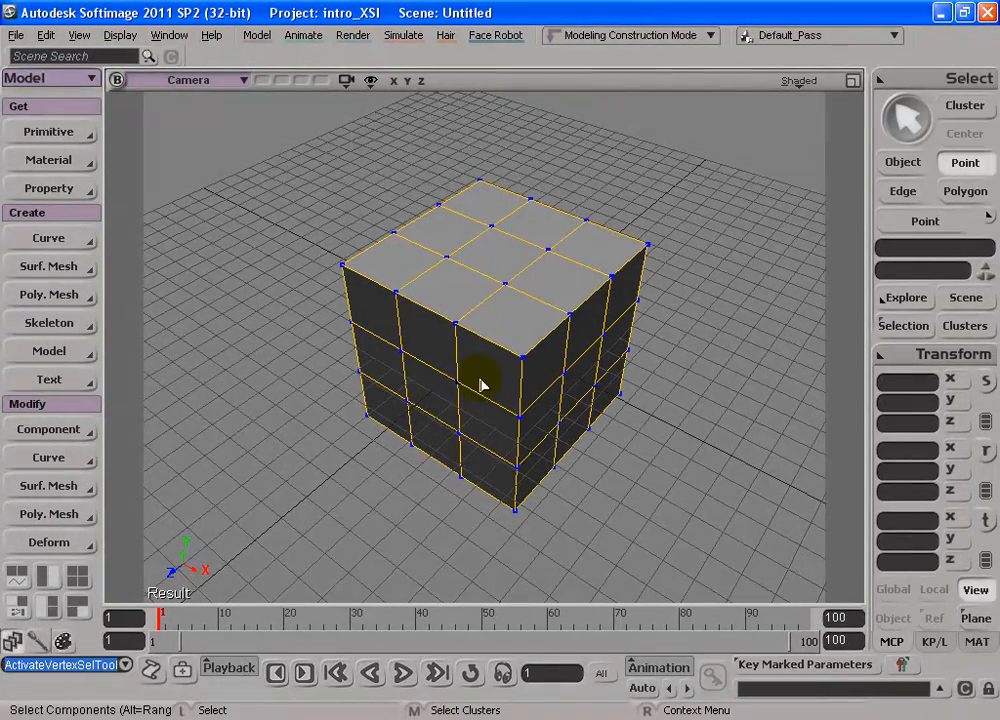
left_click(504, 287)
left_click(442, 245)
left_click(490, 224)
left_click(533, 246)
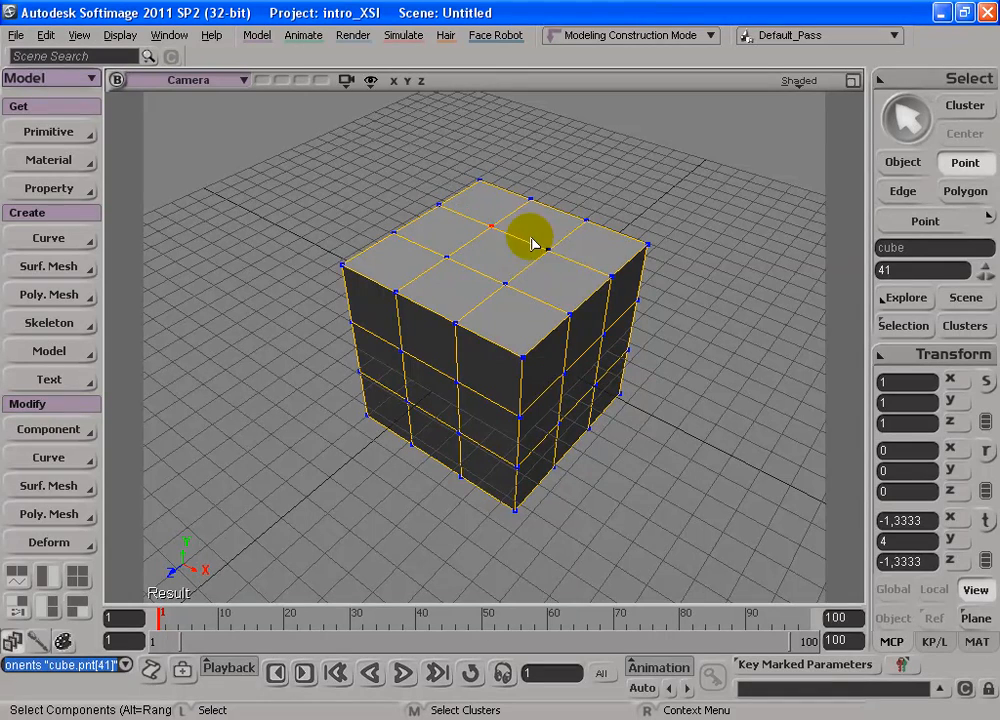
left_click(504, 272)
left_click(493, 269)
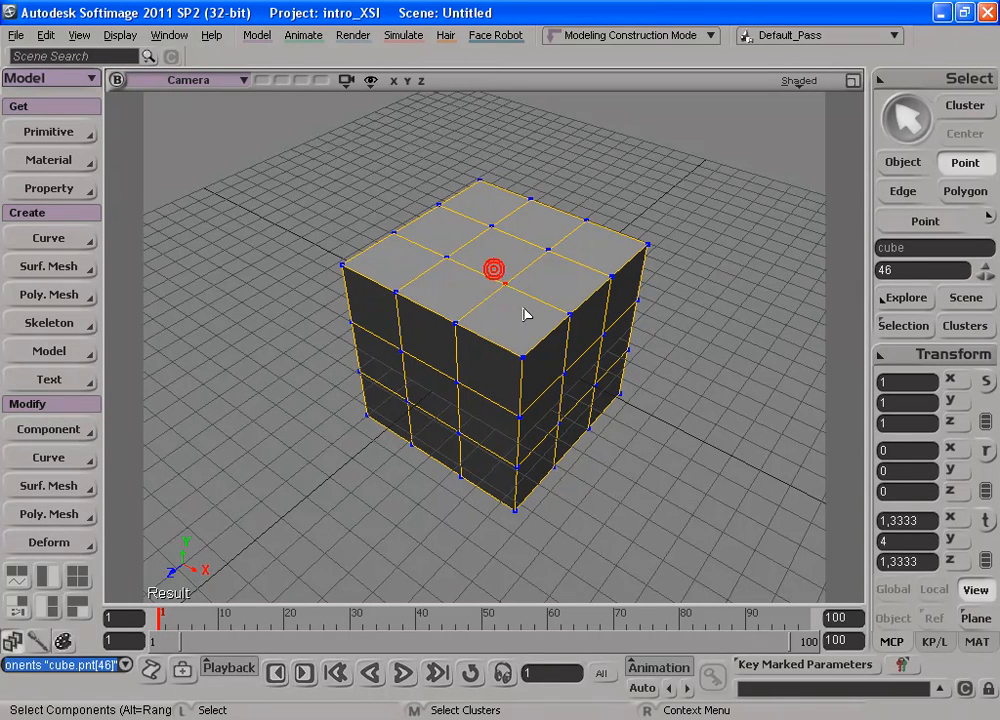
left_click(442, 246)
left_click(496, 270)
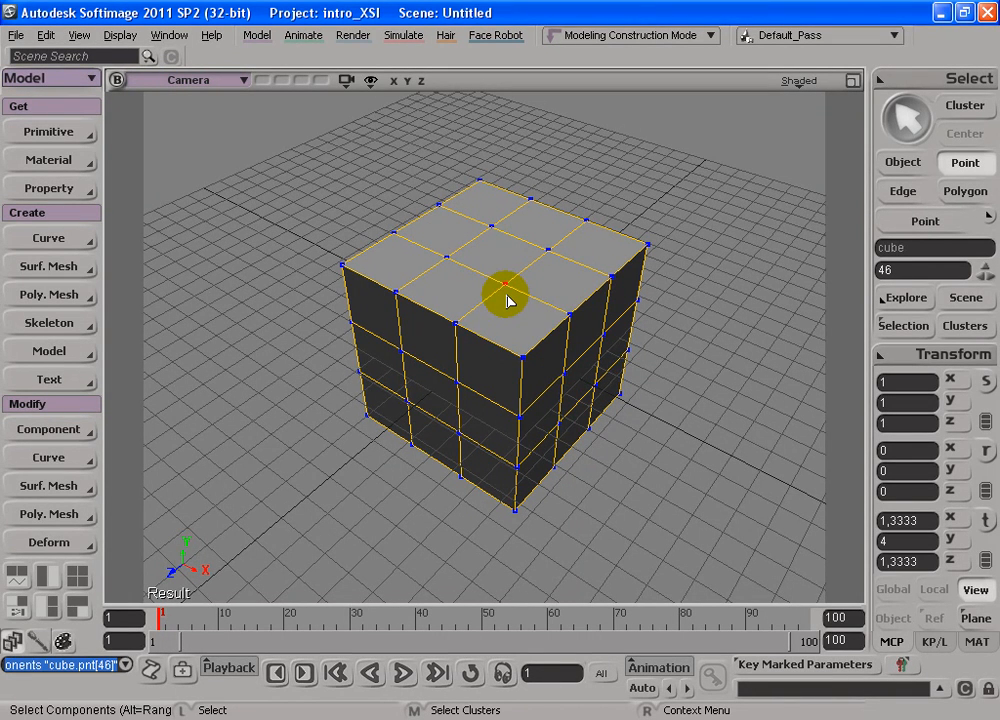
Try moving the selected top-face point upward along the Y axis, and undo the move
key("v")
left_click_drag(509, 230, 523, 203)
key("ctrl+z")
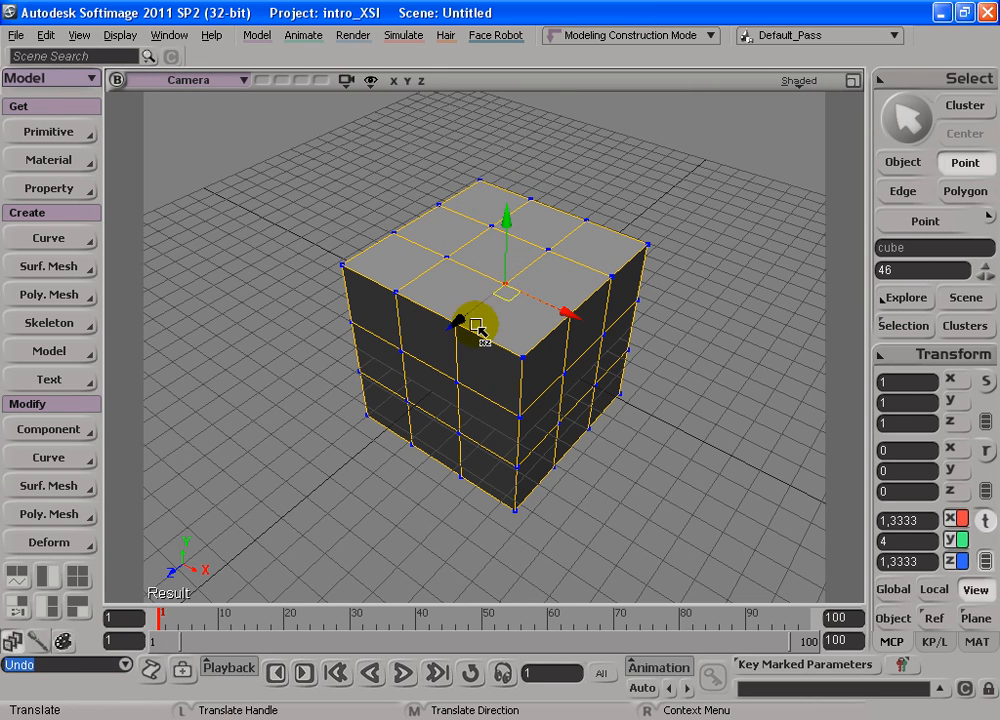
Try moving the selected top-face point twice more with the Translate tool from different view angles, undoing each move
left_click_drag(507, 229, 548, 175)
key("ctrl+z")
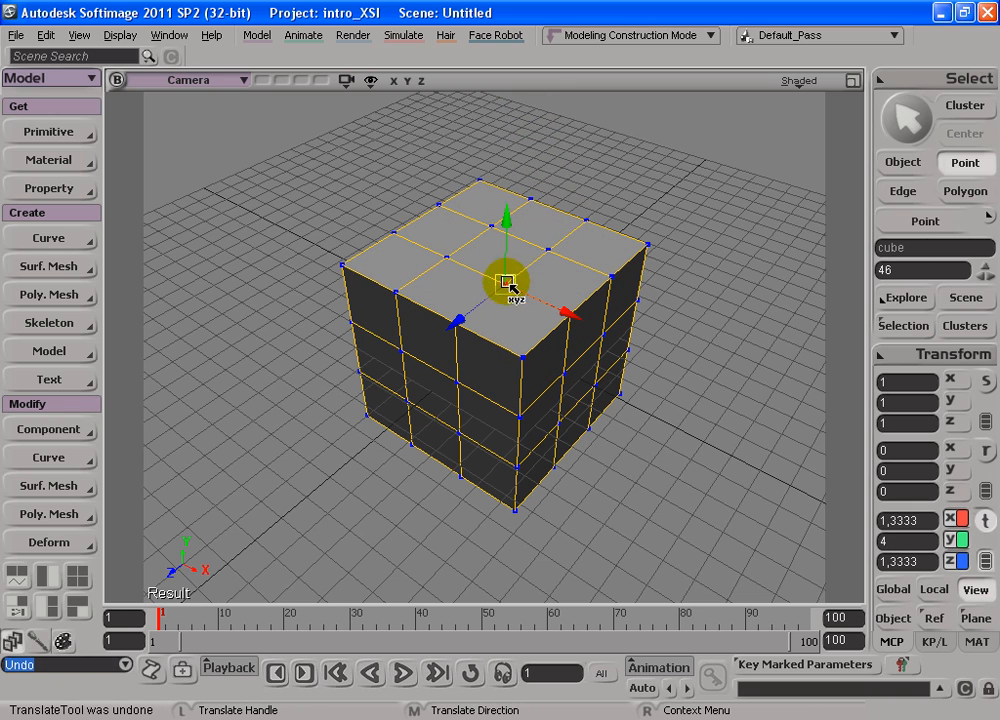
key("s")
left_click_drag(493, 335, 442, 319)
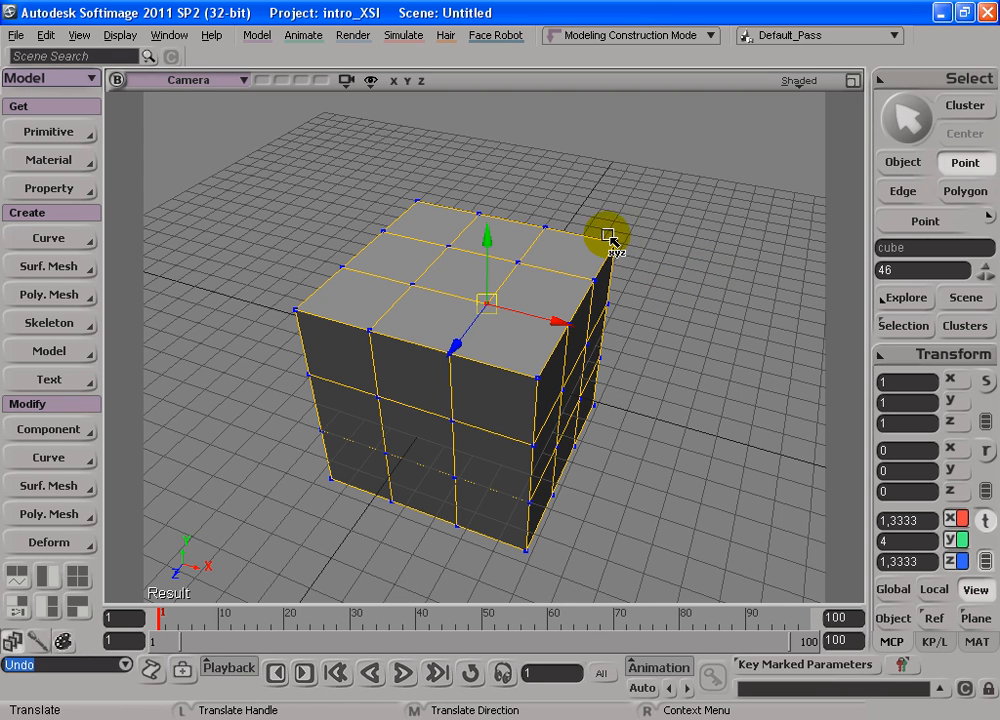
mouse_move(604, 230)
left_mouse_down()
mouse_move(627, 250)
mouse_move(607, 223)
mouse_move(625, 266)
mouse_move(576, 185)
mouse_move(553, 201)
mouse_move(634, 214)
mouse_move(629, 277)
mouse_move(587, 194)
mouse_move(616, 266)
mouse_move(600, 250)
left_mouse_up()
key("ctrl+z")
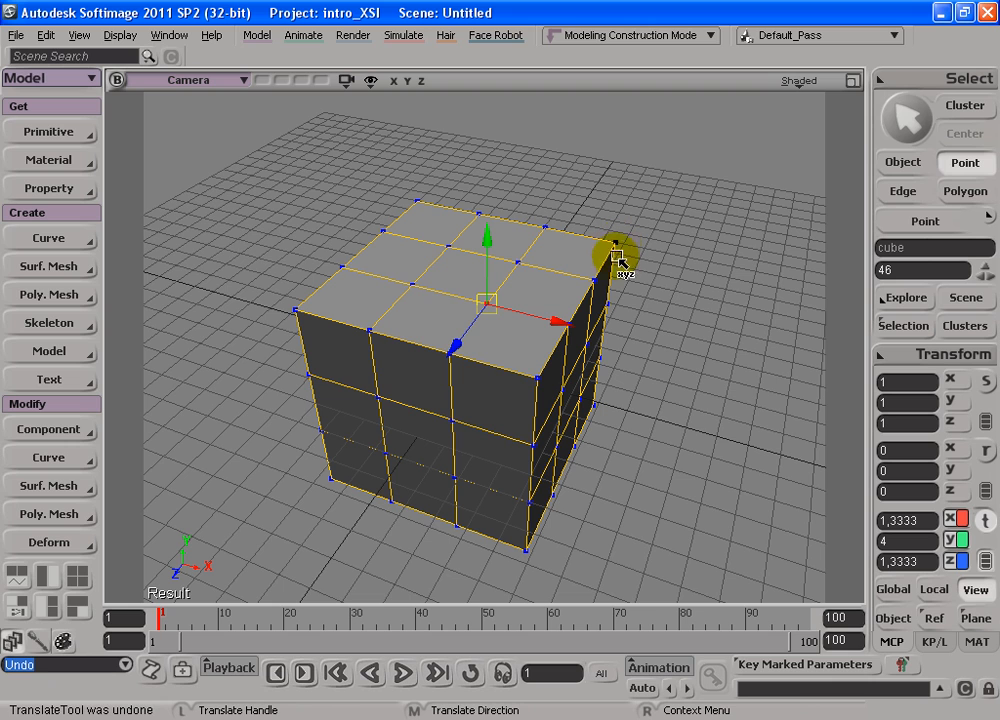
Switch to object selection, deselect the cube, then reselect it and return to point selection
left_click(985, 522)
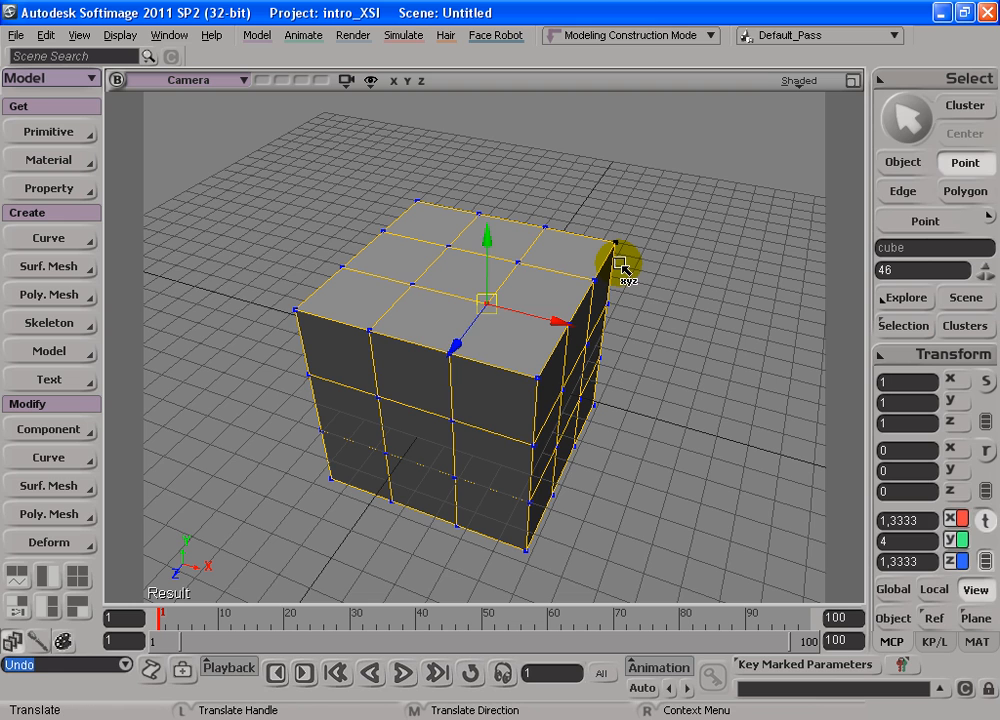
key("space")
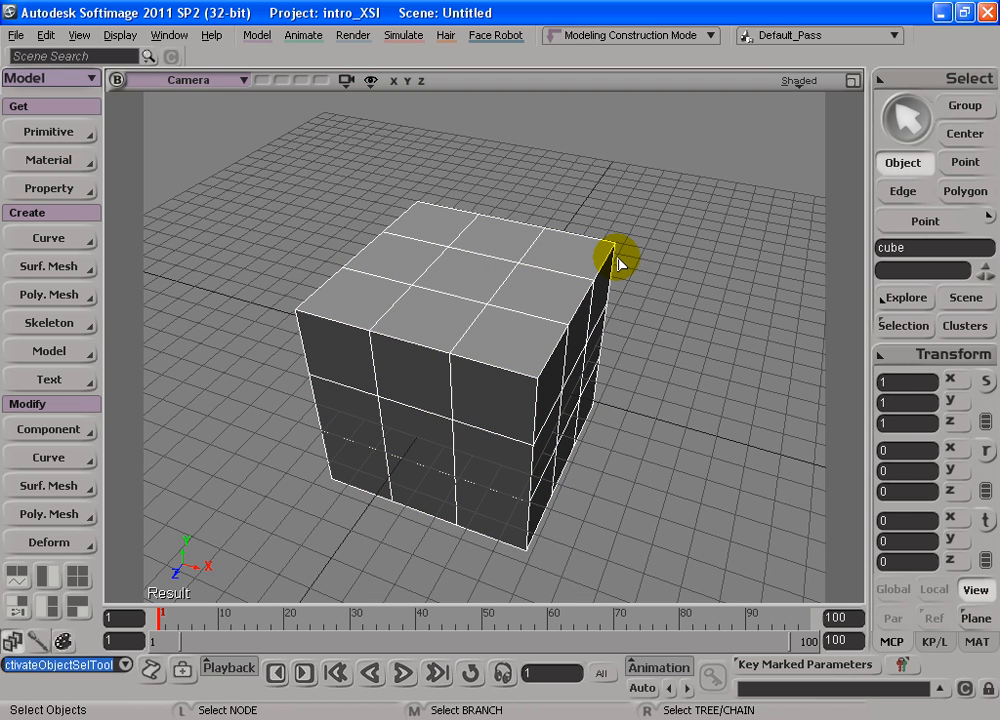
left_click(660, 234)
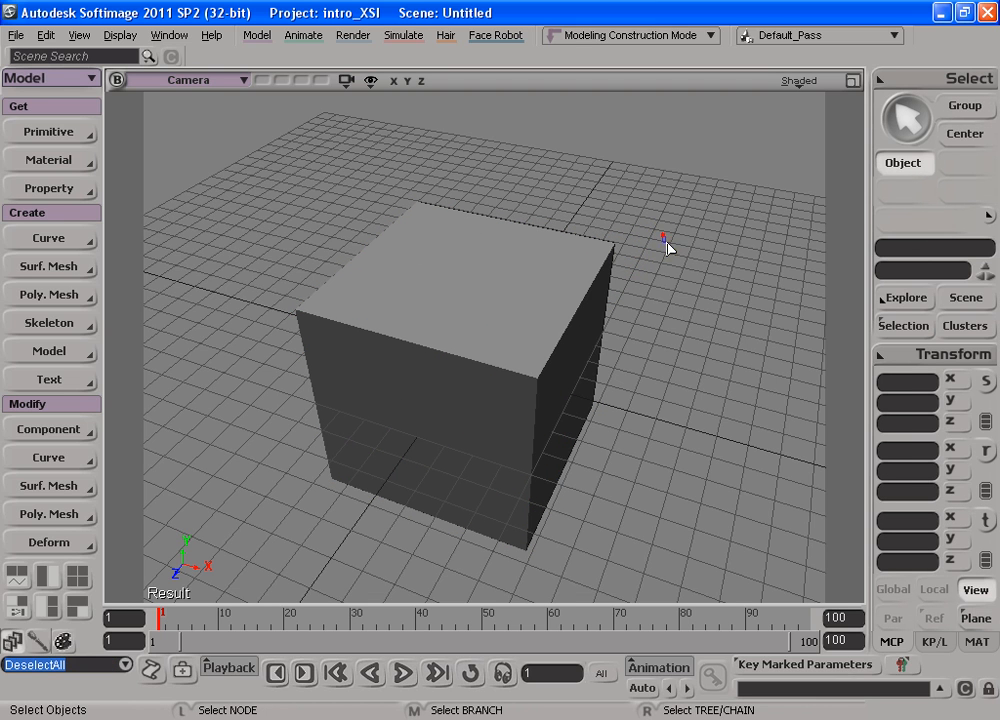
key("space")
left_click_drag(652, 219, 714, 317)
left_click(551, 272)
key("t")
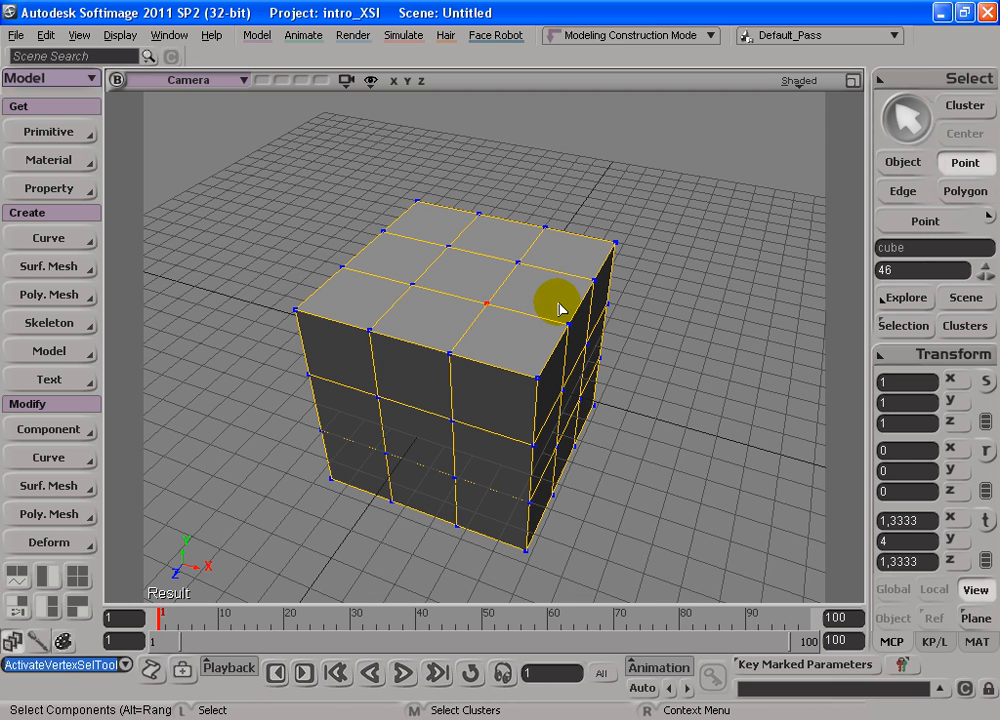
Select the top face's corner point at X 4, Z -4, try moving it up along the Y axis, and undo the move
left_click_drag(589, 224, 636, 262)
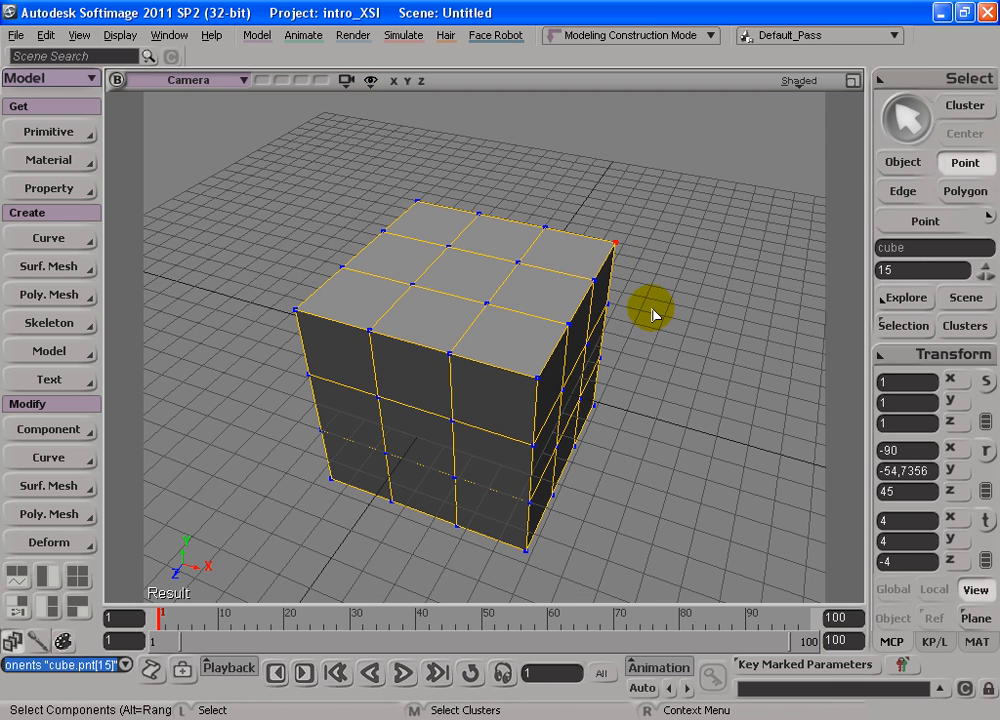
key("v")
left_click_drag(620, 217, 633, 176)
key("ctrl+z")
key("ctrl+z")
key("space")
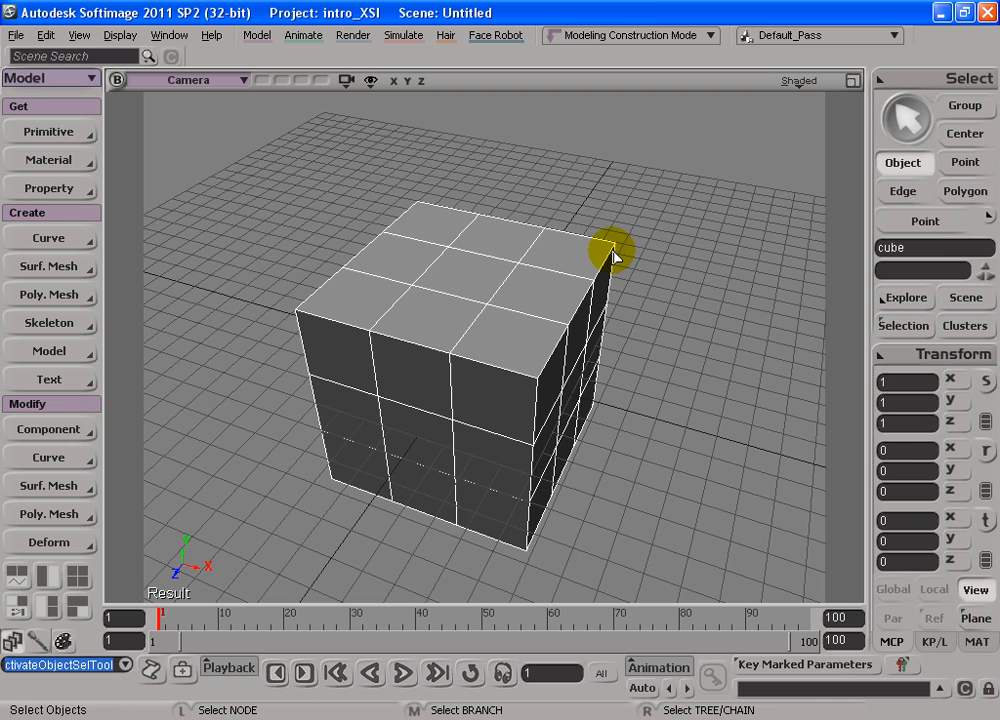
Select the top face's corner point at X -4, Z -4 and raise it along the Y axis to about 5.86
key("t")
left_click(613, 248)
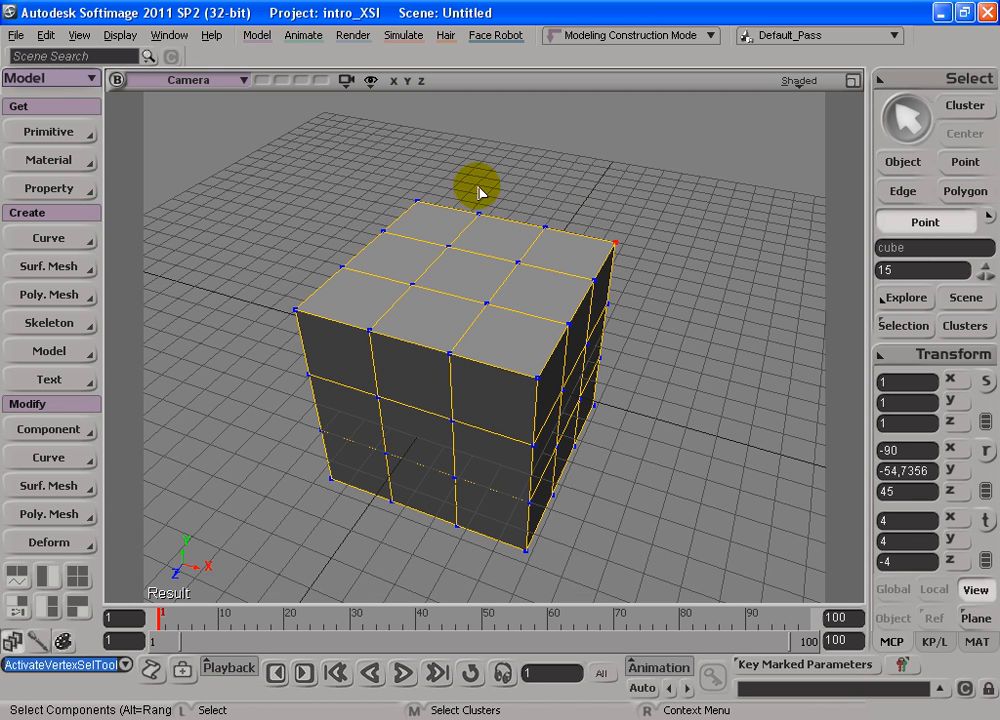
left_click(416, 203)
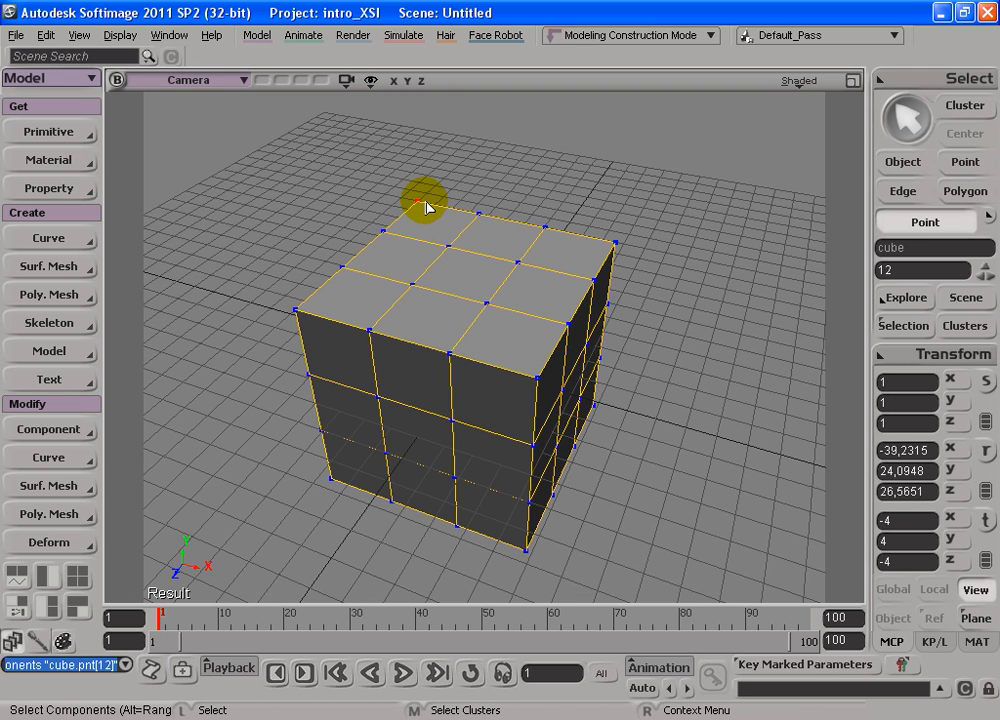
key("v")
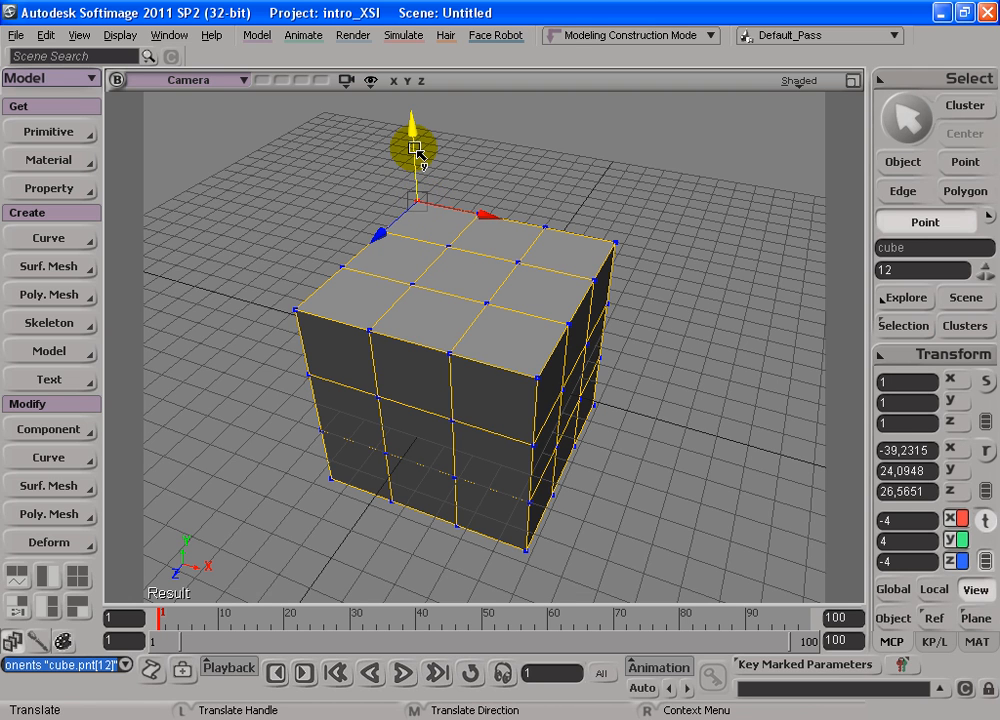
left_click_drag(418, 150, 415, 105)
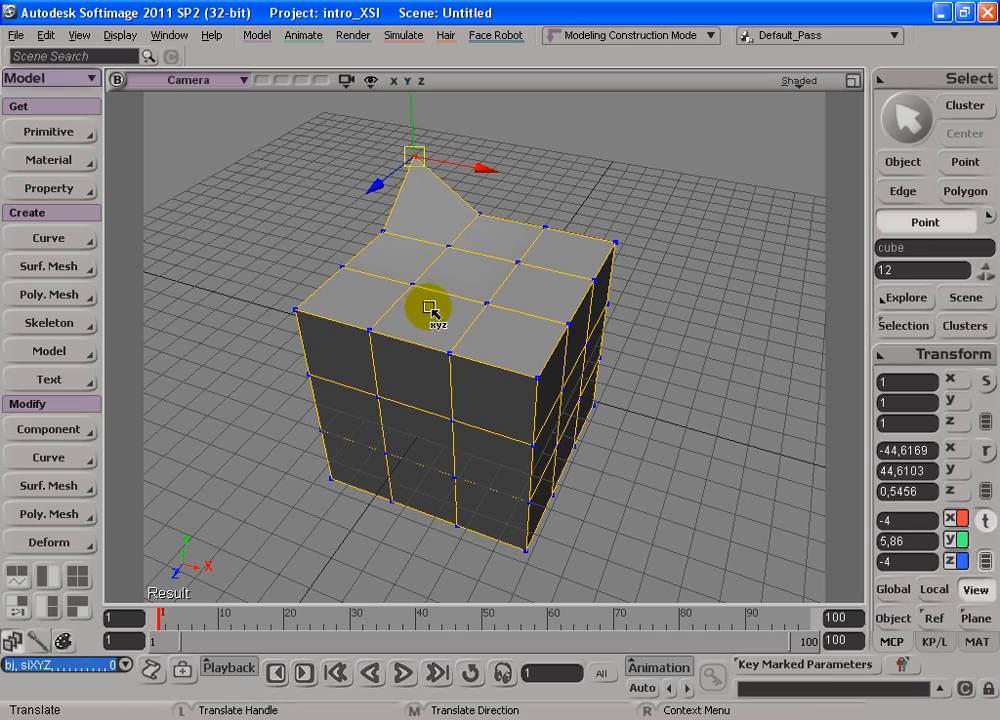
Select the top face's corner point at X 4, Z 4, try moving it up along the Y axis, and undo the move
key("s")
left_click_drag(484, 305, 545, 285)
key("s")
left_click_drag(502, 228, 590, 298)
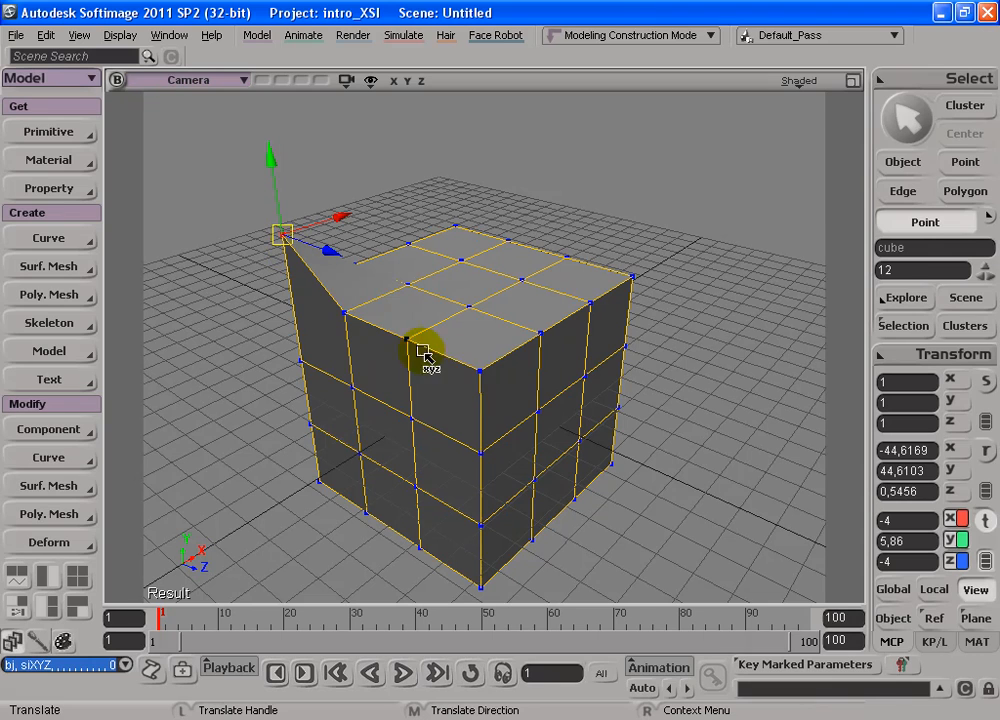
key("t")
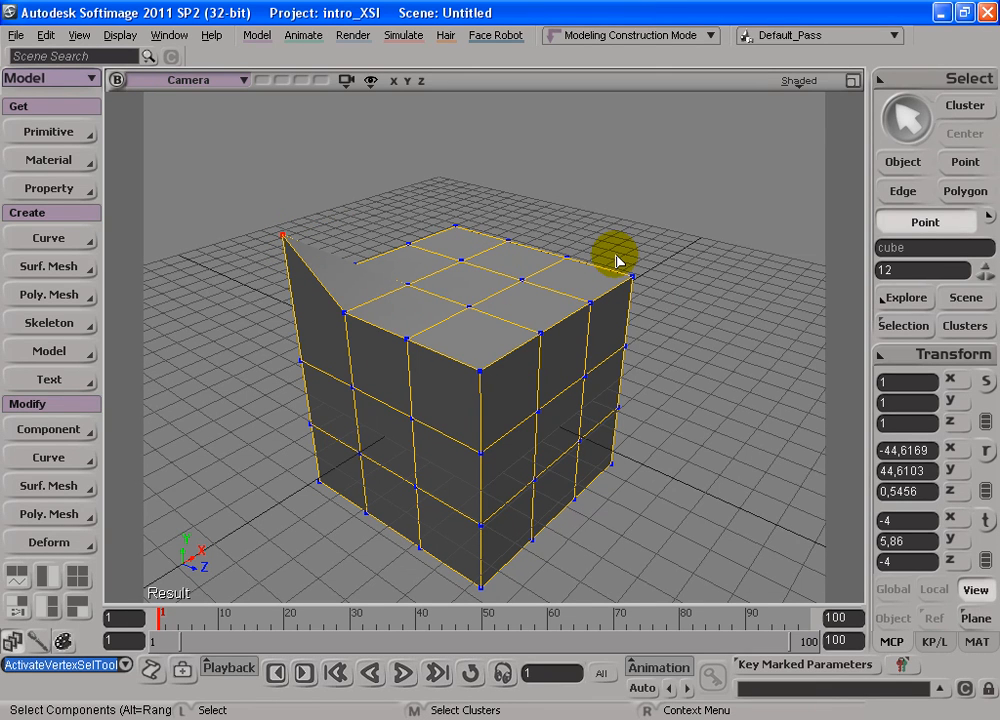
left_click_drag(664, 297, 666, 300)
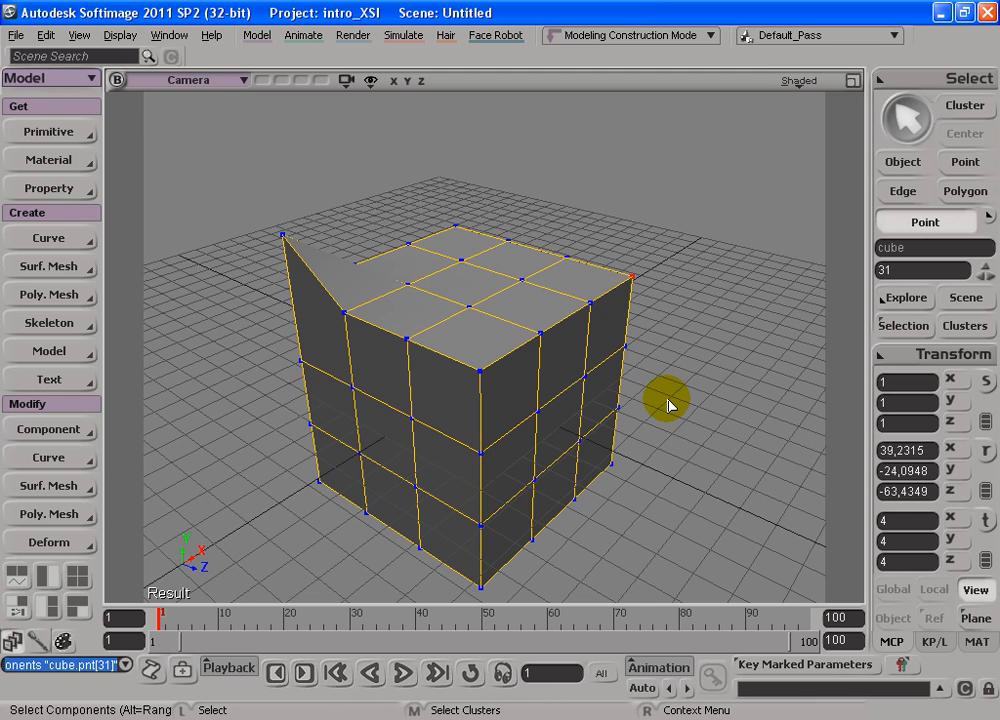
key("v")
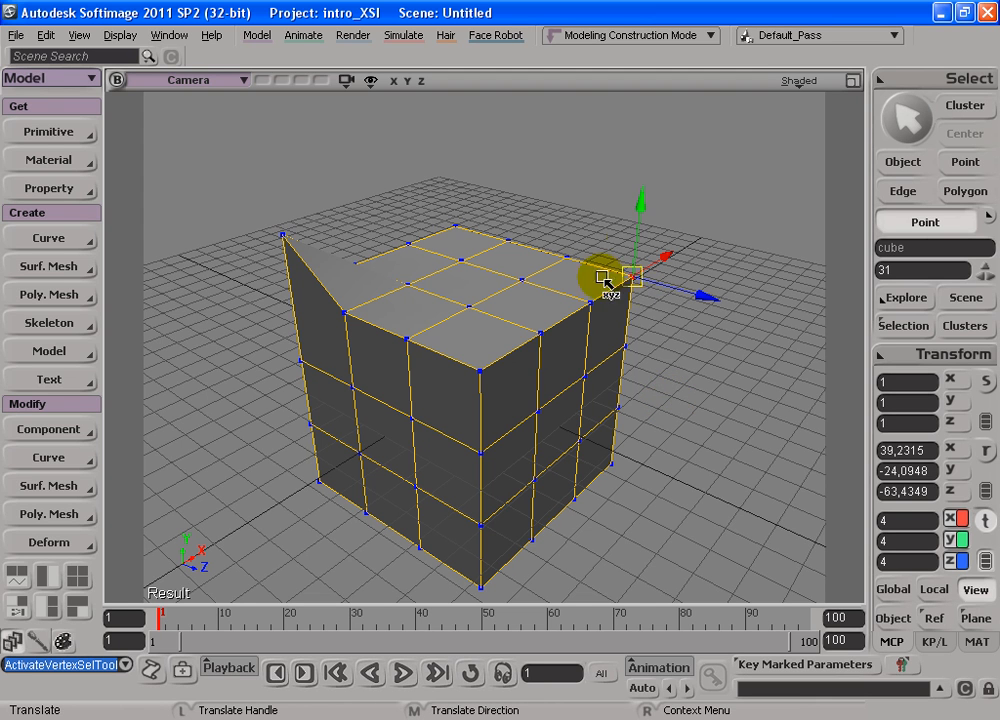
left_click_drag(643, 223, 660, 186)
key("ctrl+z")
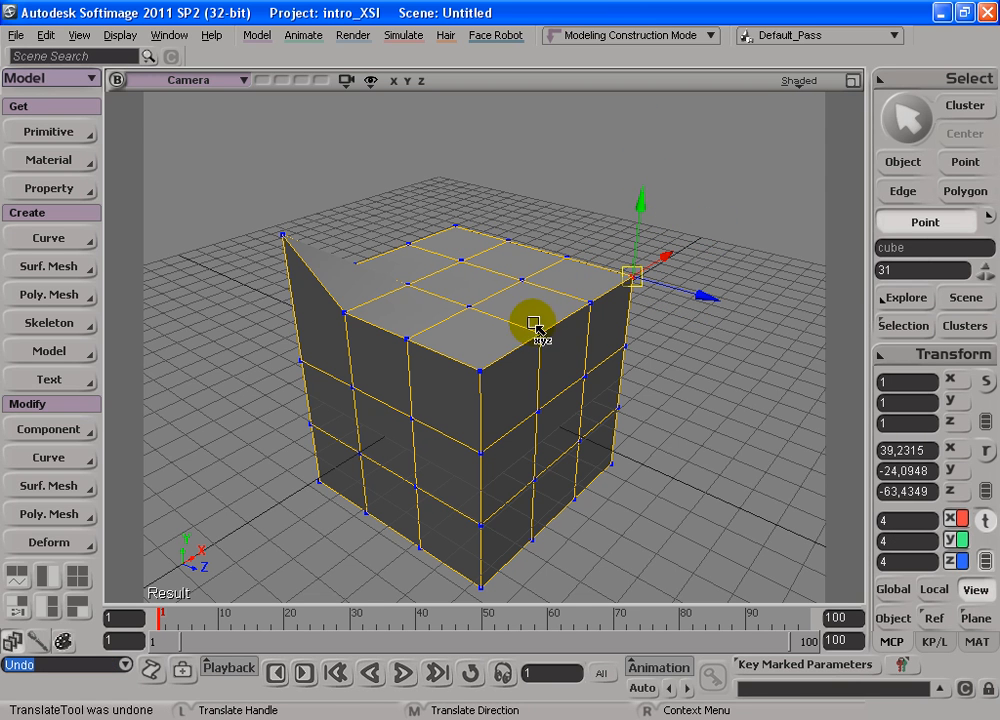
Select the top face's corner point at X 4, Z -4 and add the diagonally opposite corner point to the selection
key("s")
left_click_drag(480, 312, 461, 370)
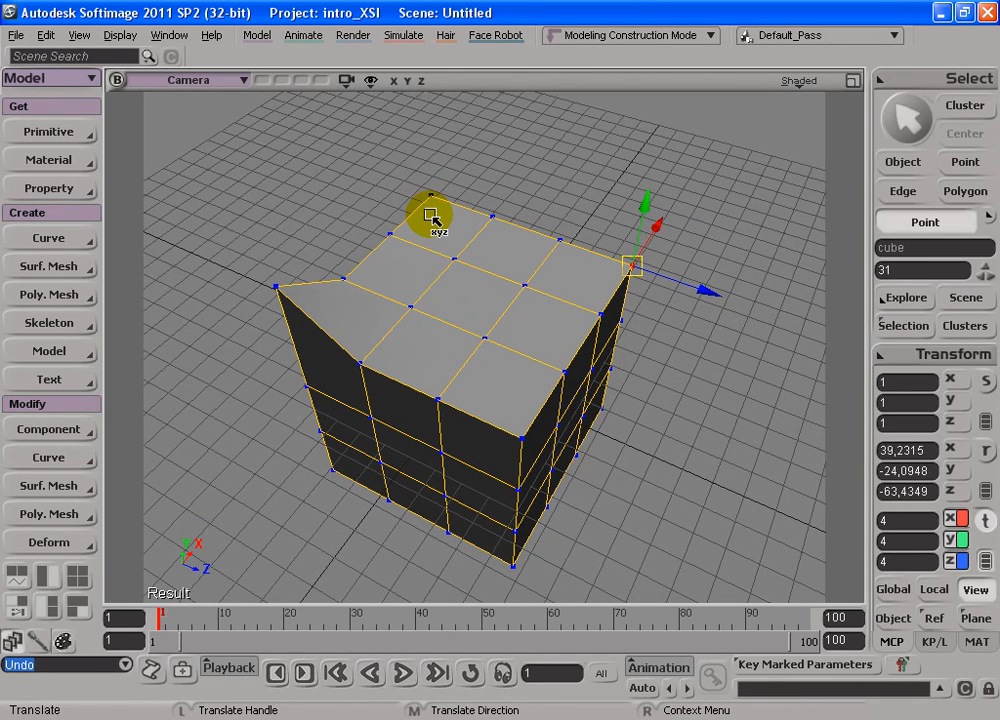
key("t")
left_click(420, 182)
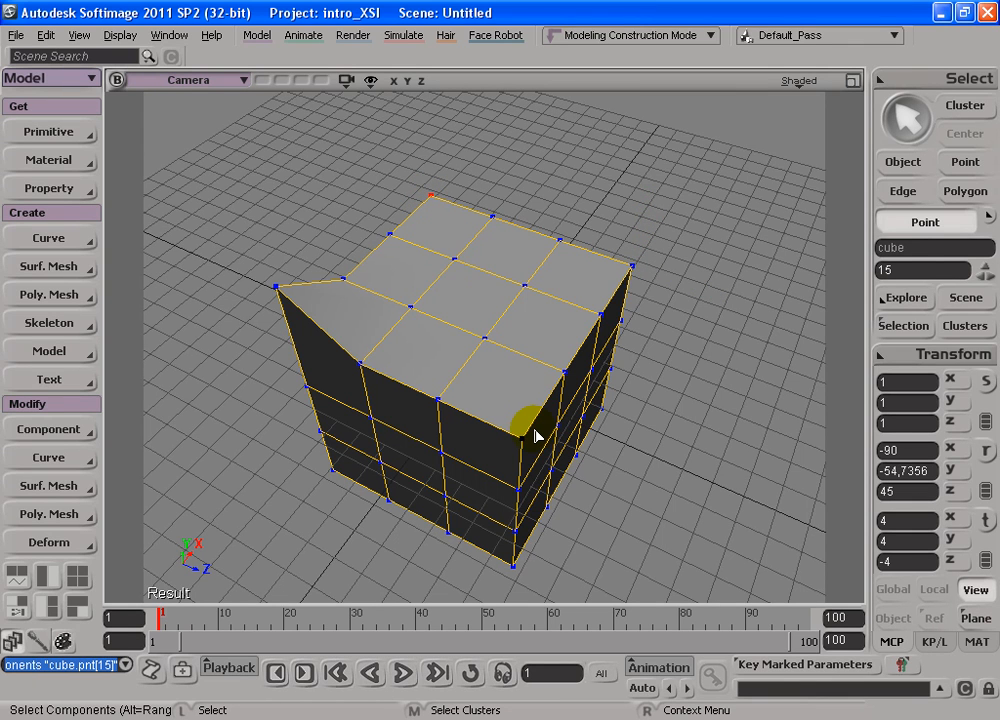
key("shift")
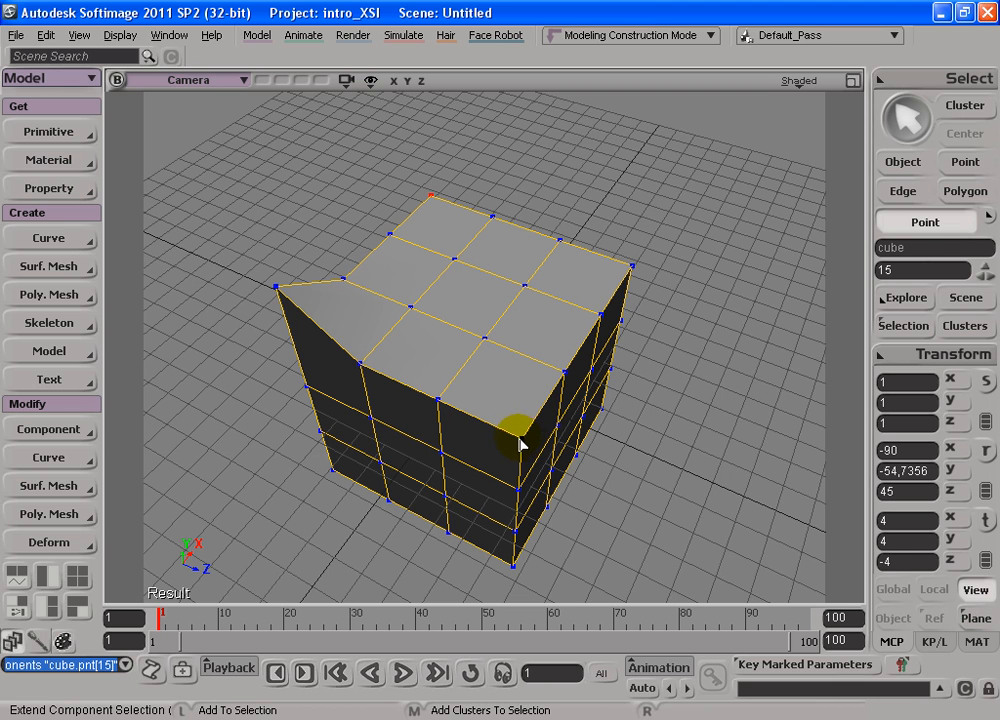
left_click(520, 443, "shift")
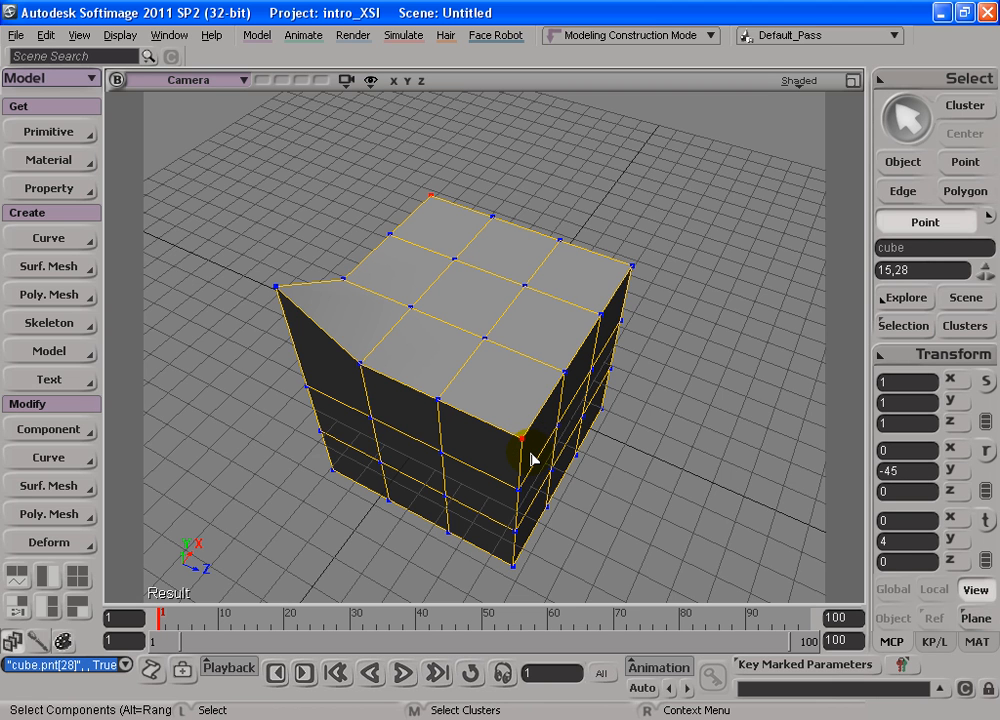
Try moving both selected corner points together along the Y axis, undo the move, and try relocating the transform pivot
key("v")
key("s")
left_click_drag(496, 402, 469, 285)
left_click_drag(469, 194, 450, 212)
key("ctrl+z")
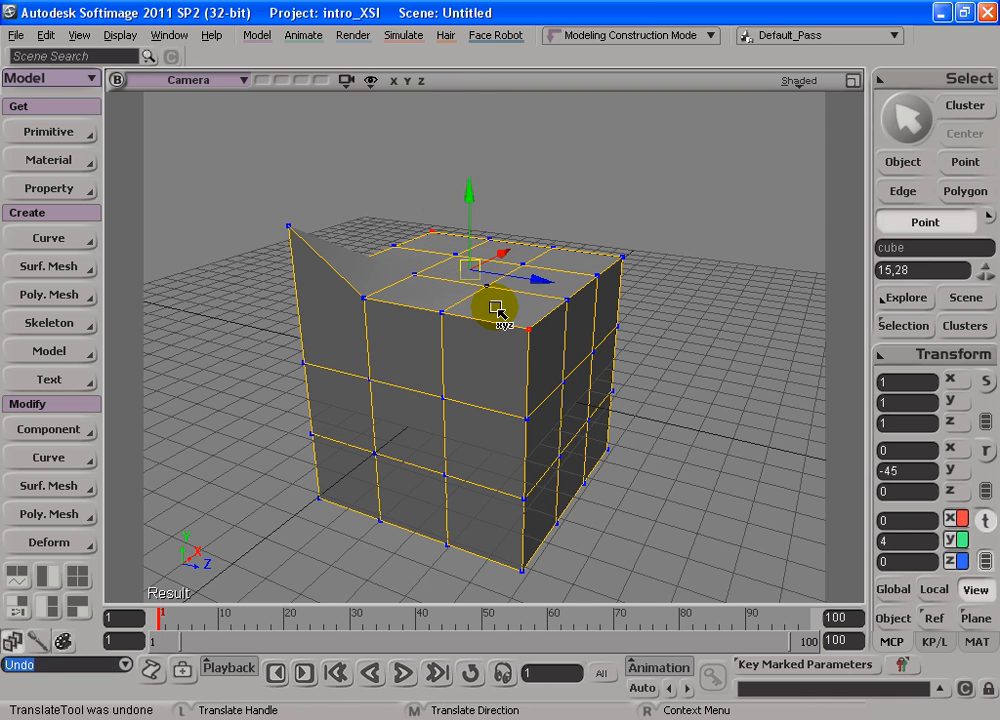
middle_click(563, 250, "alt")
left_click_drag(556, 283, 559, 273, "alt")
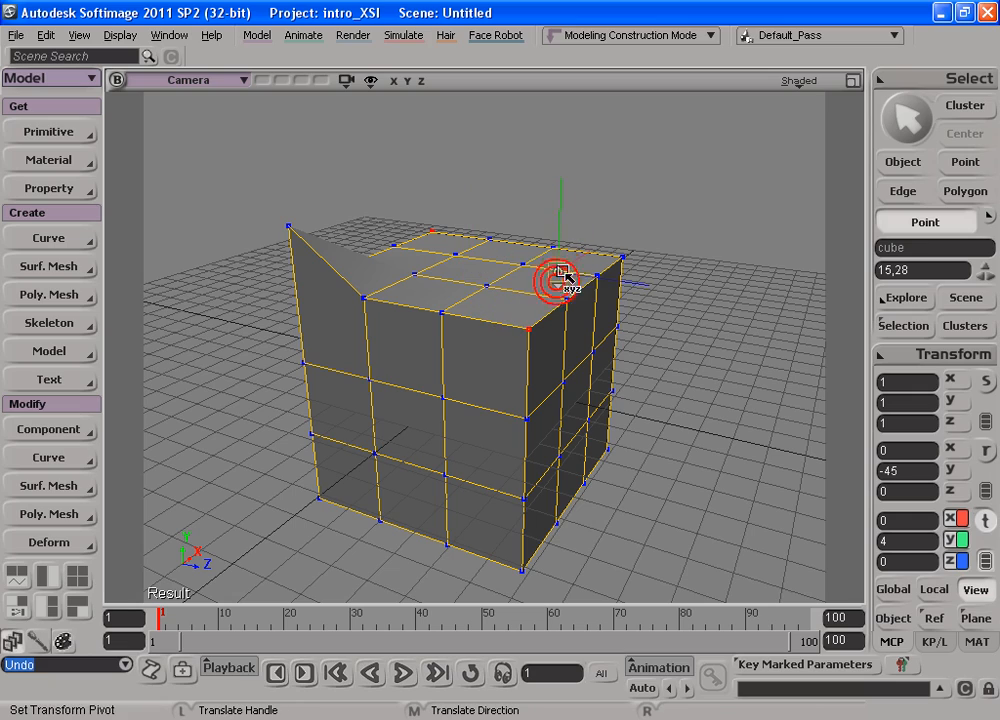
Return to object selection, select the whole cube, and orbit to face its front side
key("s")
left_click_drag(424, 256, 372, 345)
key("space")
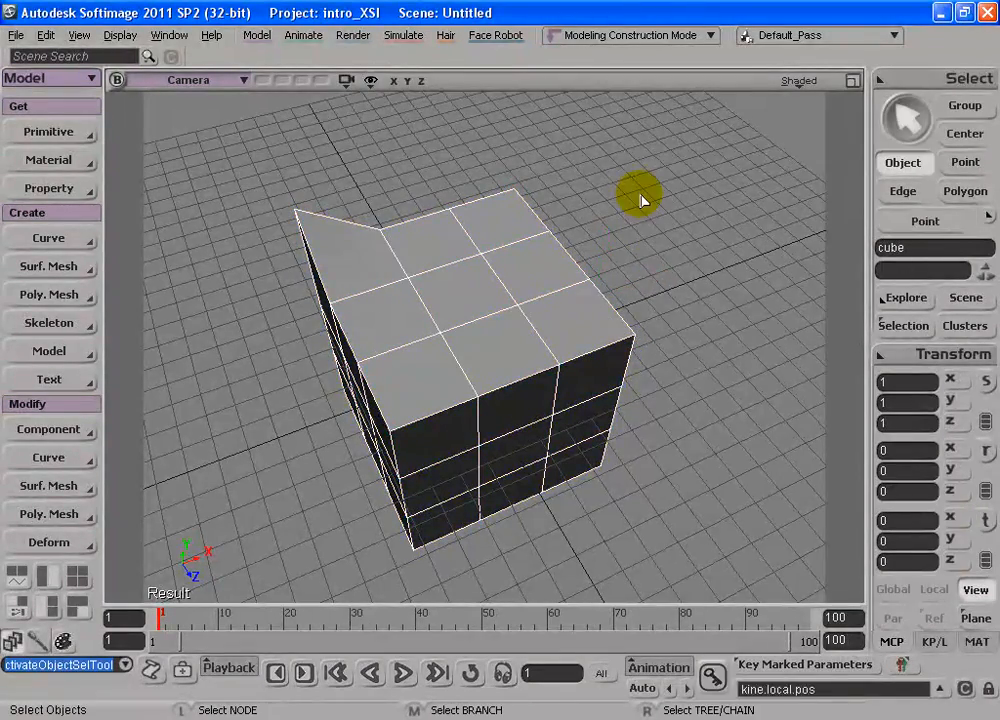
left_click(435, 296)
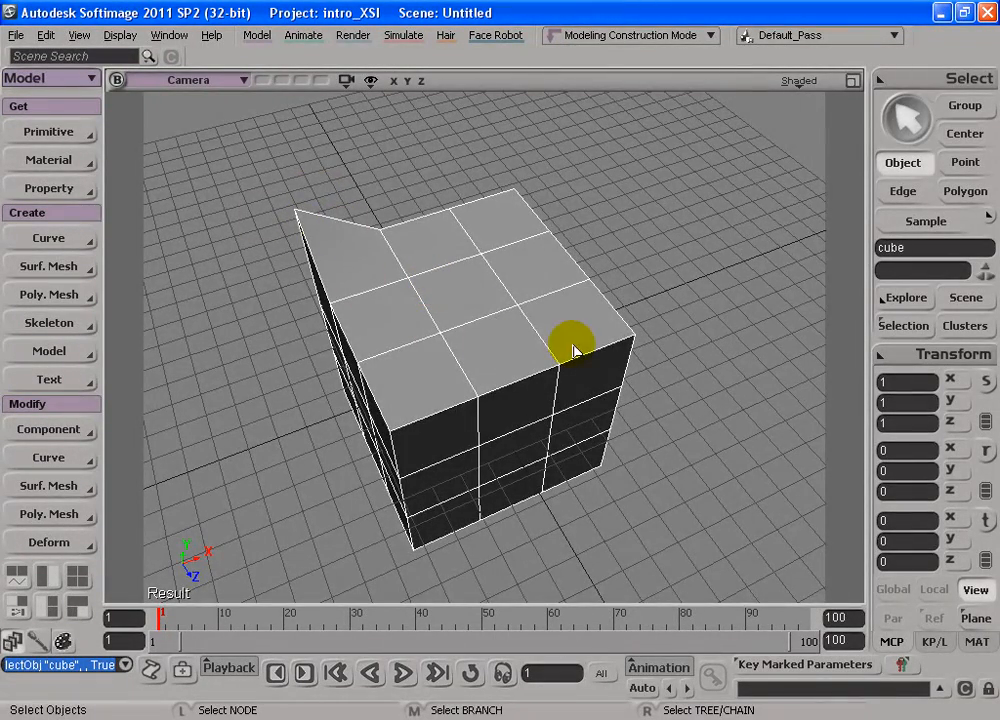
key("s")
left_click_drag(573, 355, 507, 305)
key("space")
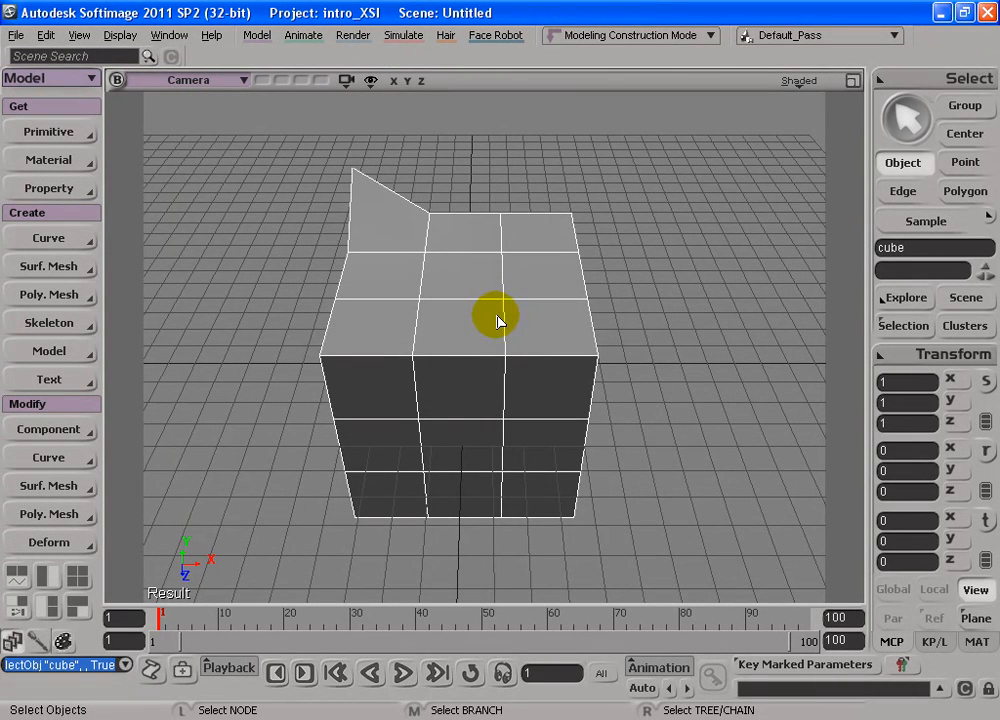
In point selection, region-select the cube's points except the two lowest front rows, and deselect four points along the top face's far edges
key("t")
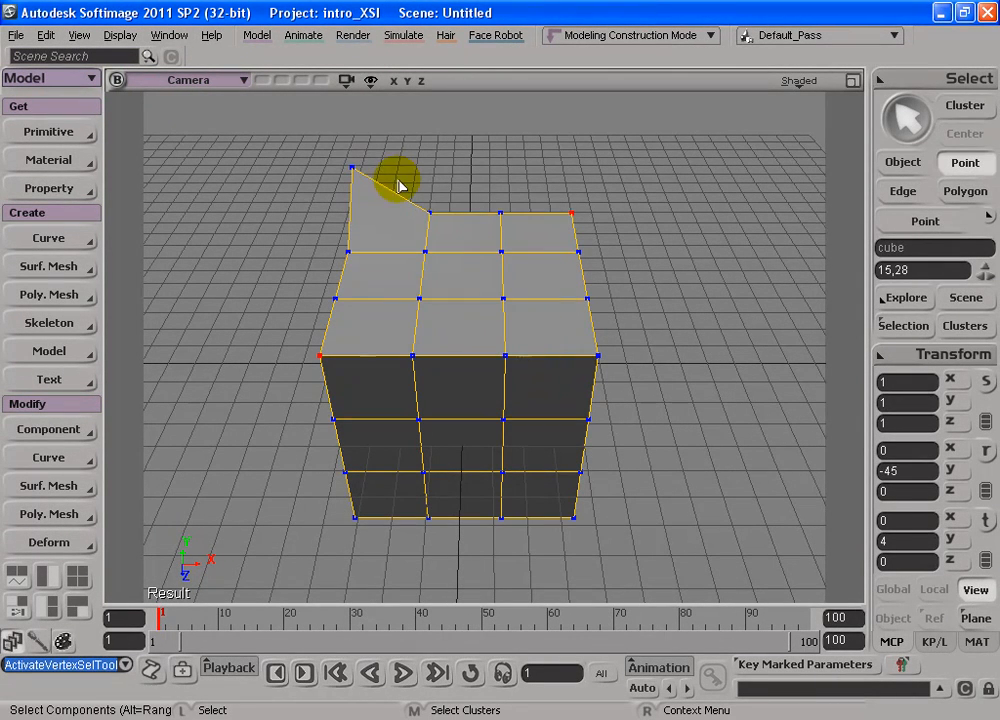
key("s")
left_click_drag(536, 328, 665, 448)
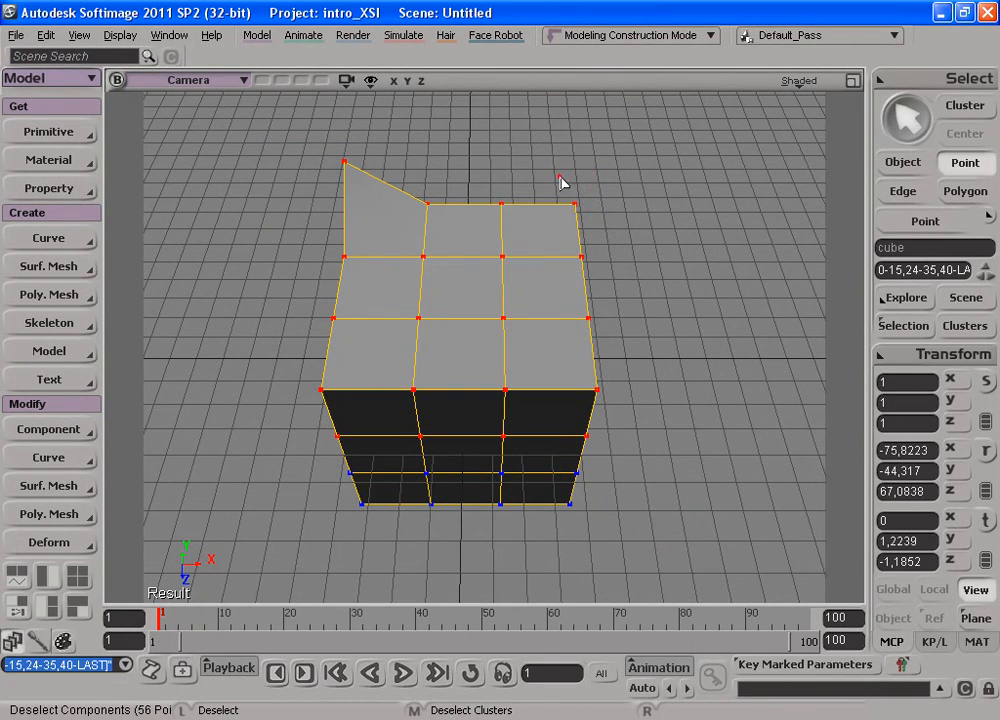
left_click_drag(606, 225, 607, 226, "ctrl+shift")
left_click_drag(480, 183, 606, 270, "ctrl+shift")
left_click_drag(425, 173, 465, 228, "ctrl+shift")
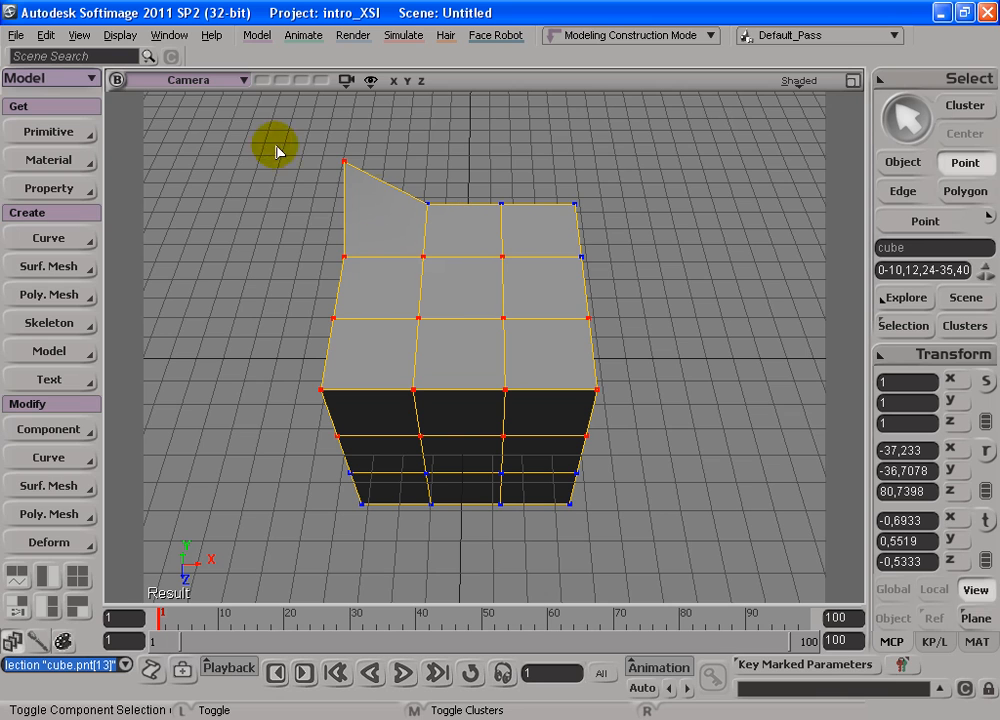
Invert the point selection by toggling all points with one region drawn around the entire cube
left_click_drag(378, 258, 737, 543, "ctrl")
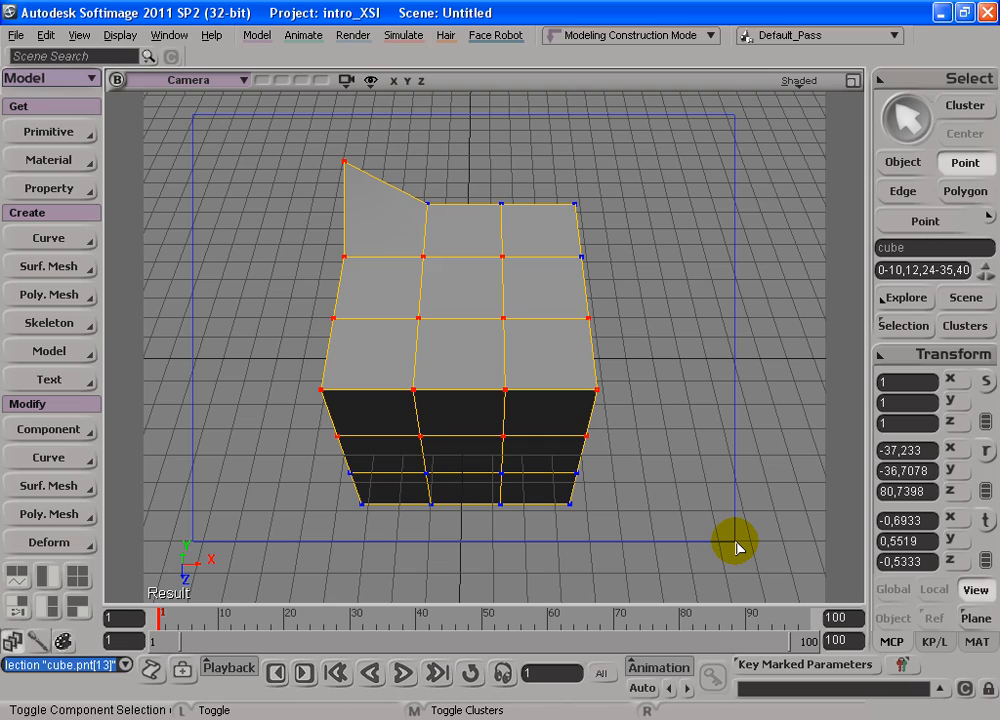
left_click_drag(735, 543, 736, 546, "ctrl")
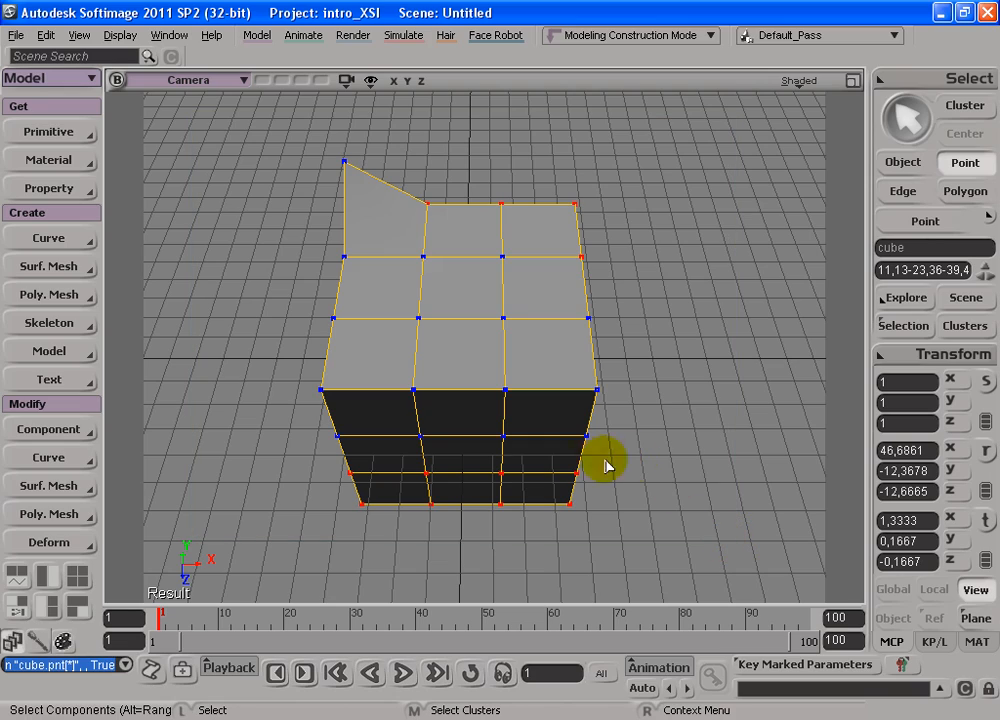
left_click_drag(601, 425, 489, 270)
left_click(485, 267)
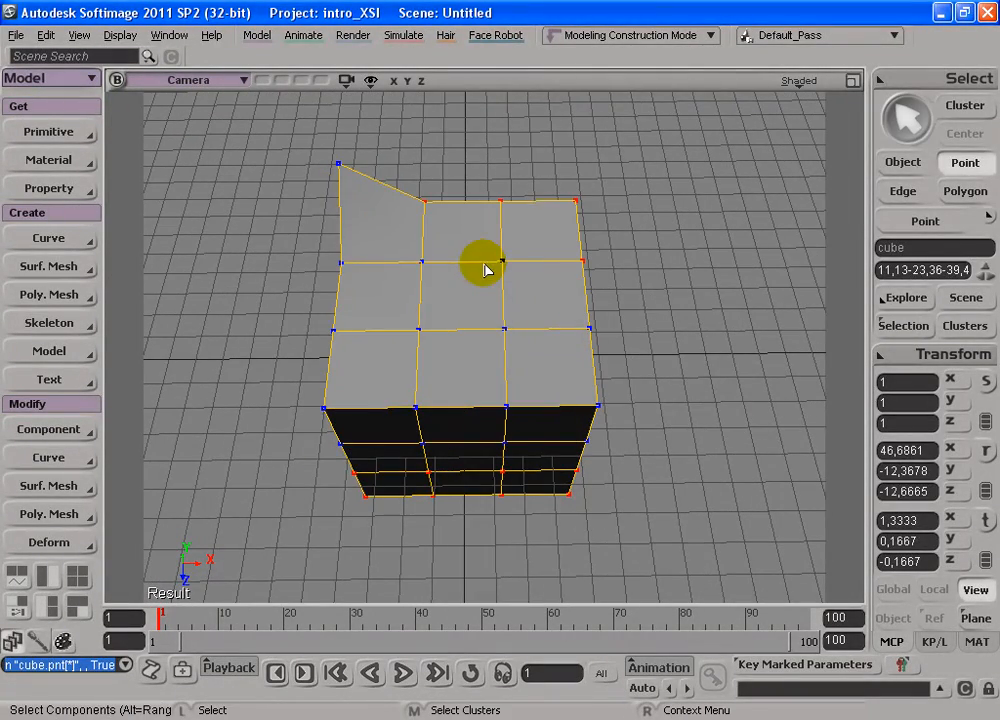
Return to object selection and orbit the cube to view its raised corner from above
key("space")
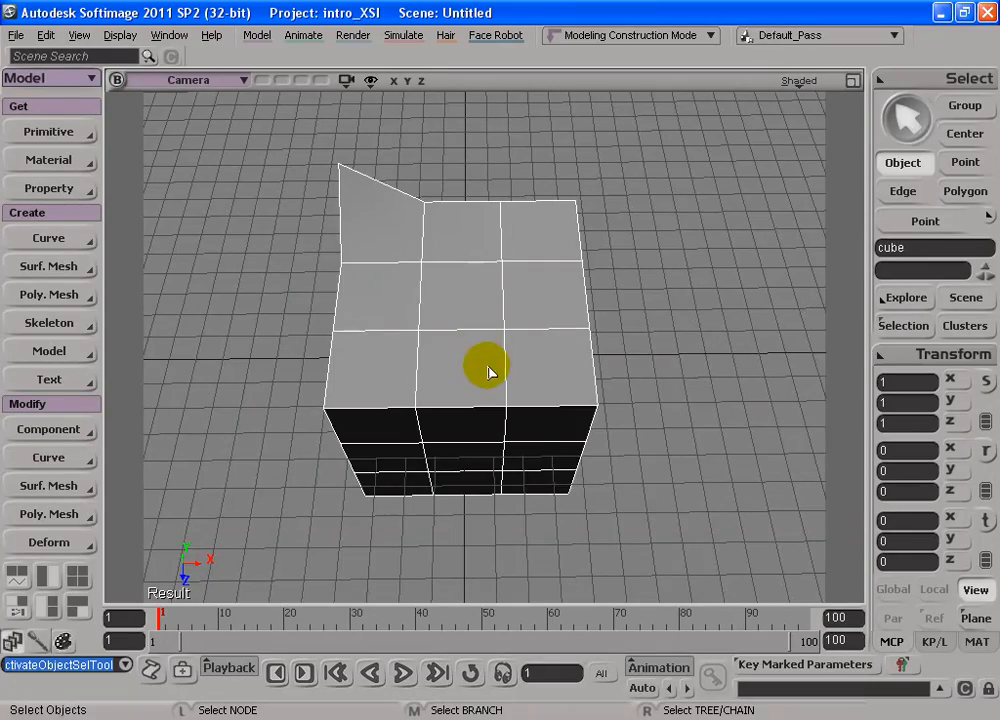
key("s")
mouse_move(483, 357)
left_mouse_down()
mouse_move(469, 341)
mouse_move(458, 268)
mouse_move(458, 341)
mouse_move(479, 323)
mouse_move(458, 324)
mouse_move(458, 308)
mouse_move(504, 326)
mouse_move(469, 350)
mouse_move(476, 362)
left_mouse_up()
key("s")
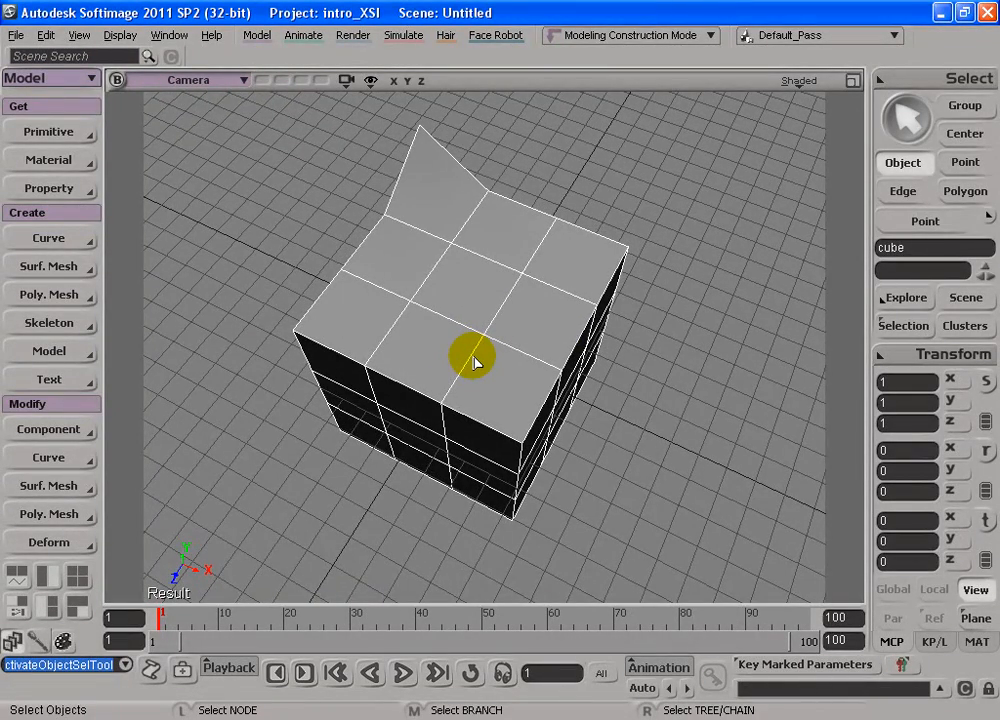
Switch to edge selection, compare it briefly with point selection, and select single inner edges on the cube's top face
key("e")
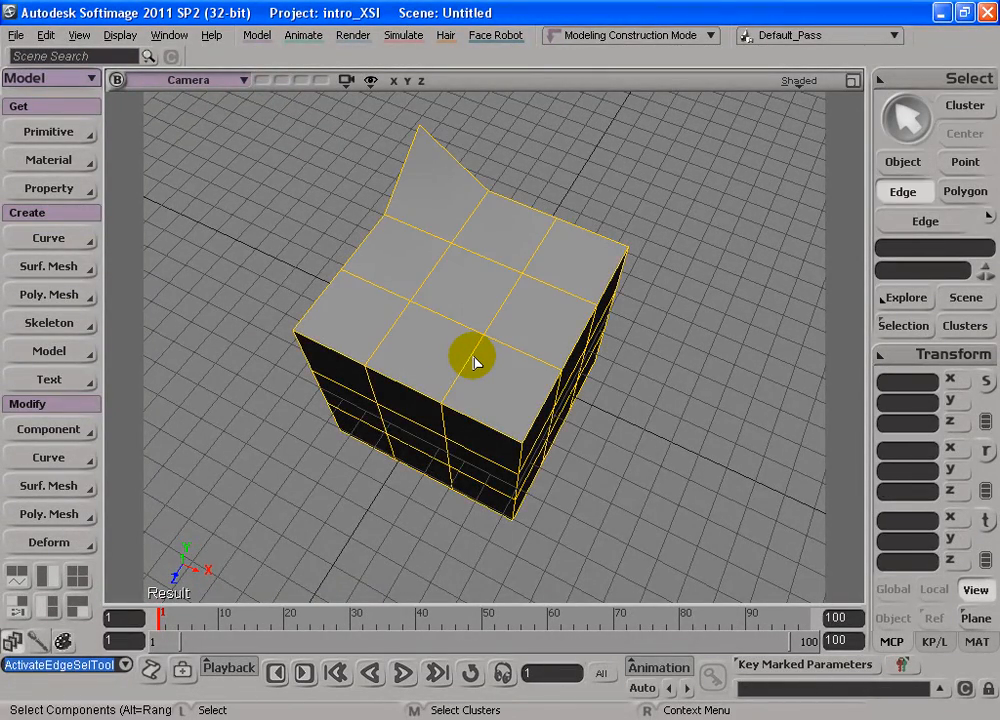
left_click(958, 164)
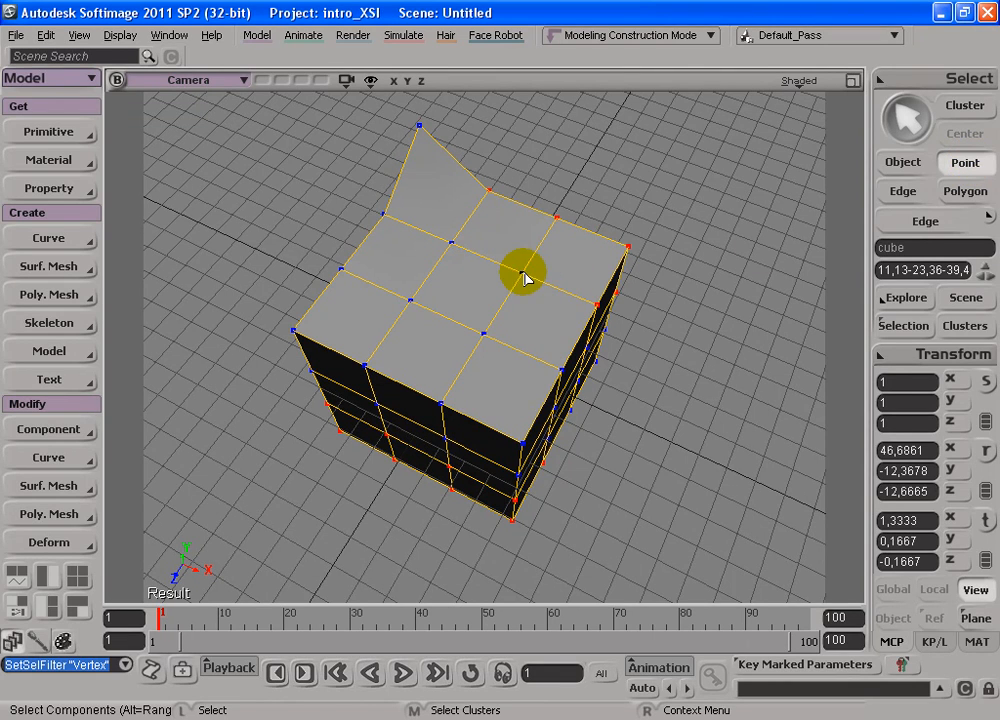
left_click(902, 192)
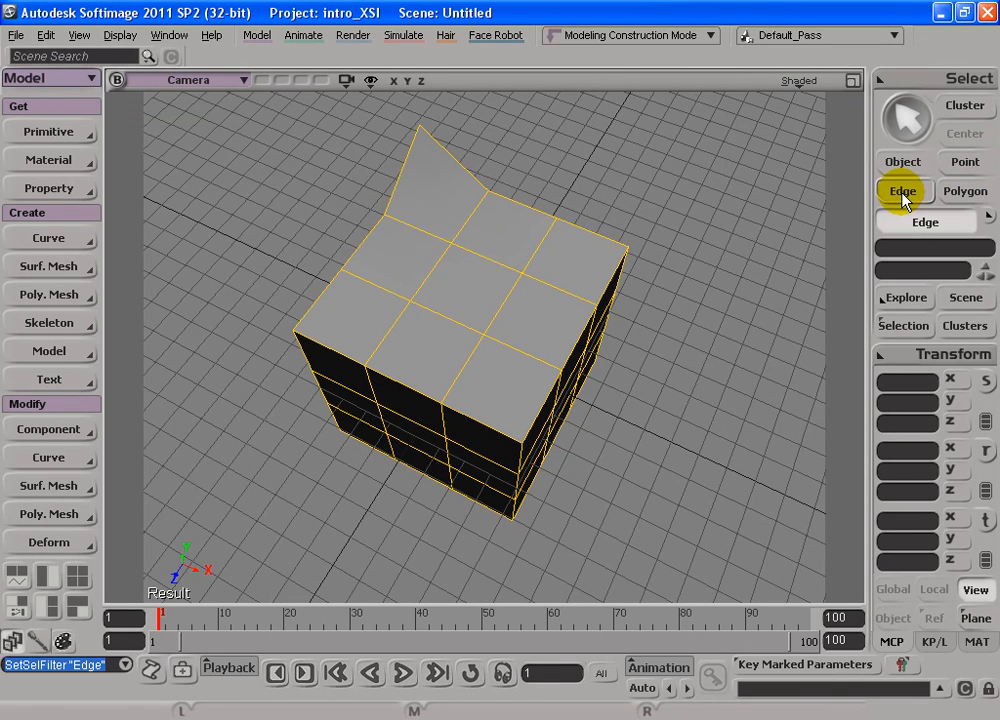
left_click(437, 264)
left_click(498, 295)
left_click(493, 256)
left_click(435, 266)
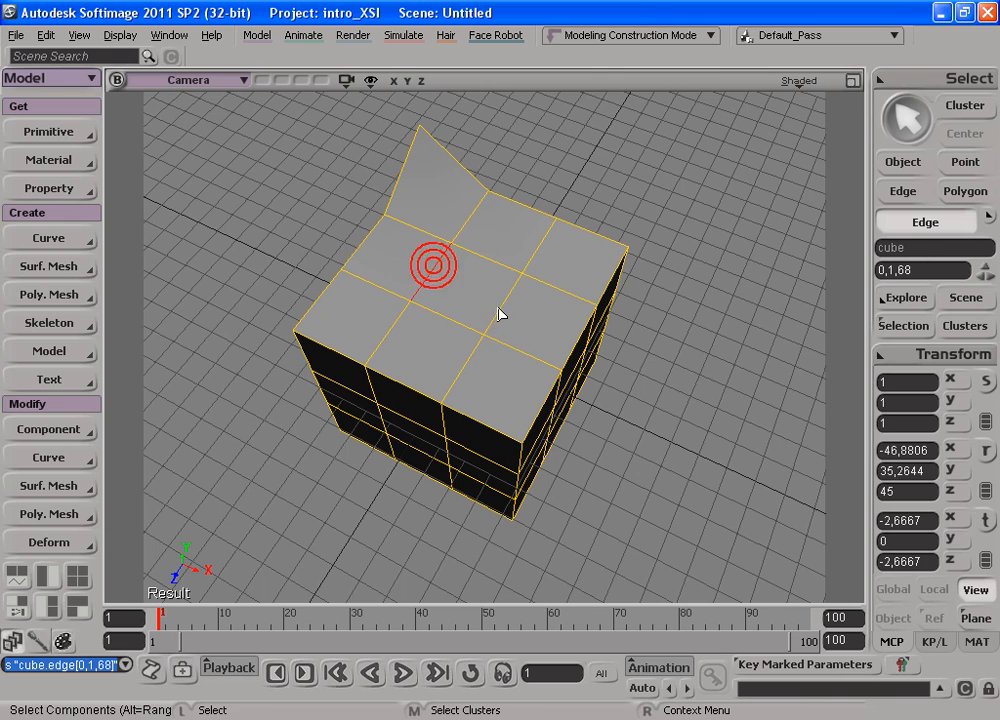
Extend the edge selection along the inner grid lines of the cube's top face
left_click(487, 253, "shift")
left_click(450, 306, "shift")
left_click(504, 293, "shift")
left_click(561, 279, "shift")
left_click(394, 290, "shift")
left_click(518, 341, "shift")
left_click(471, 205, "shift")
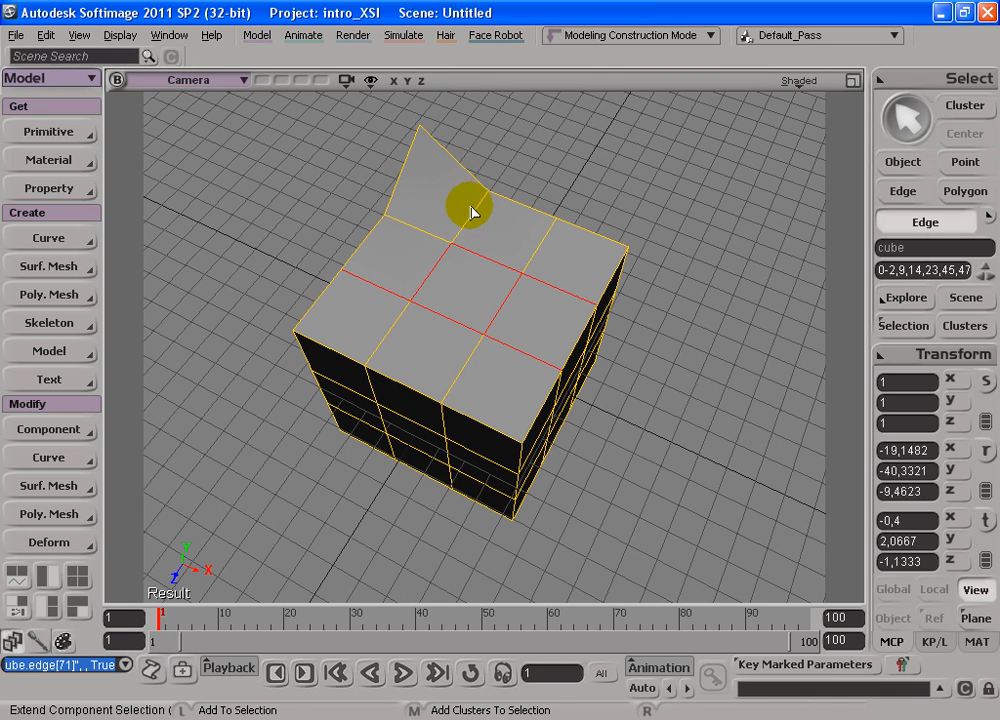
left_click(502, 334, "shift")
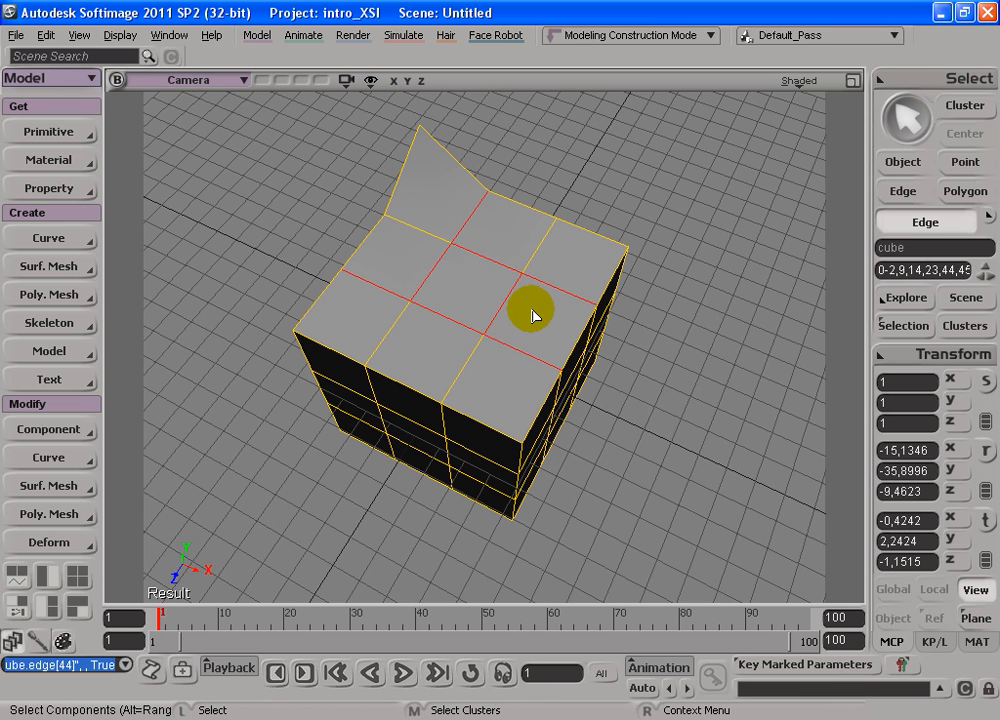
Try translating and rotating the selected top-face edges, undoing each transform
key("v")
left_click_drag(480, 255, 476, 221)
key("ctrl+z")
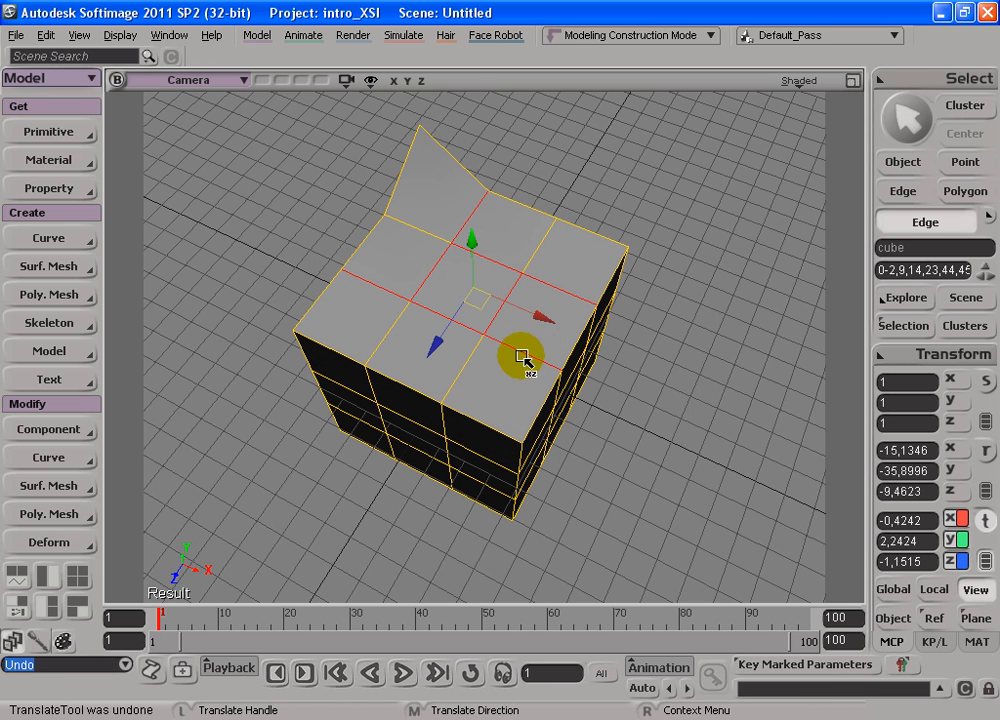
key("c")
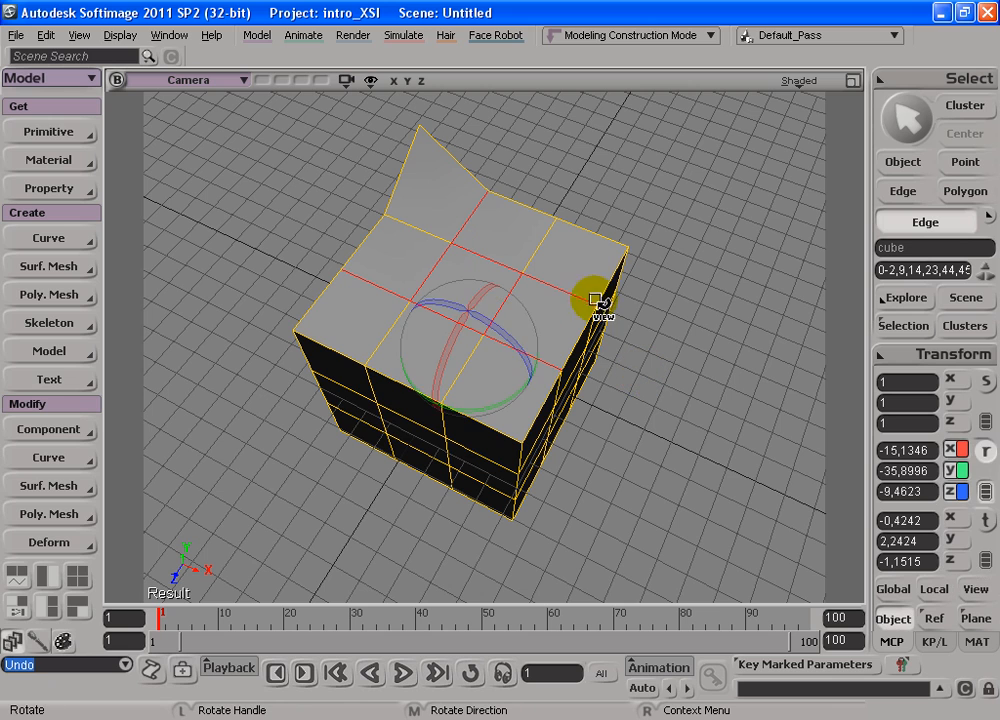
mouse_move(504, 270)
left_mouse_down()
mouse_move(513, 345)
mouse_move(482, 263)
mouse_move(511, 285)
left_mouse_up()
key("ctrl+z")
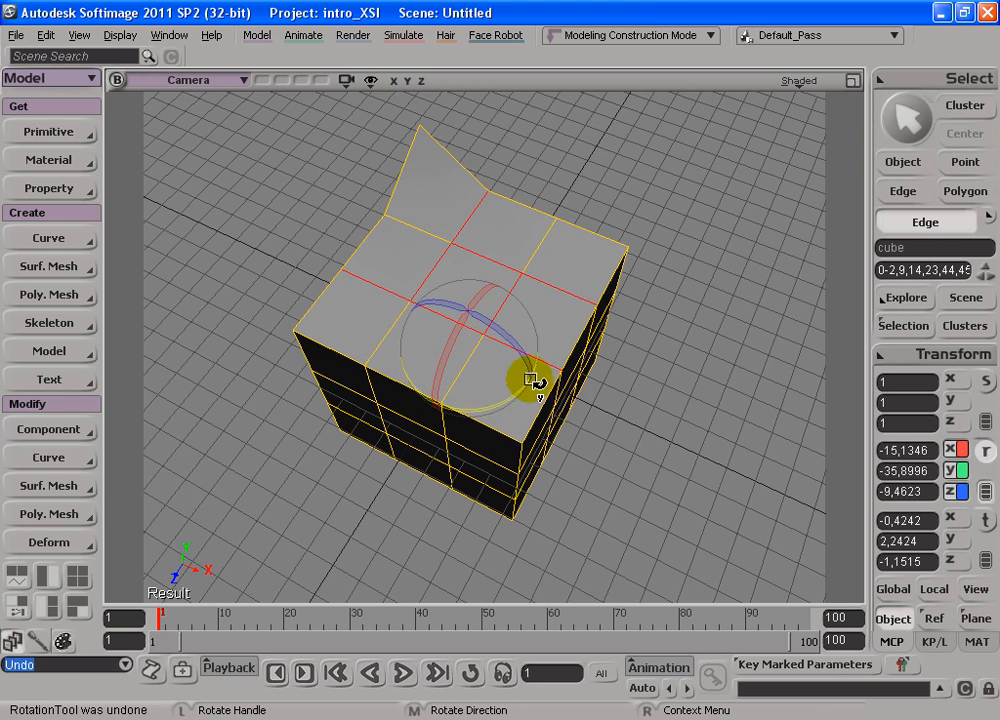
Return to object selection, activate polygon selection, and orbit until the cube's top face is seen from above
key("s")
left_click_drag(556, 373, 494, 346)
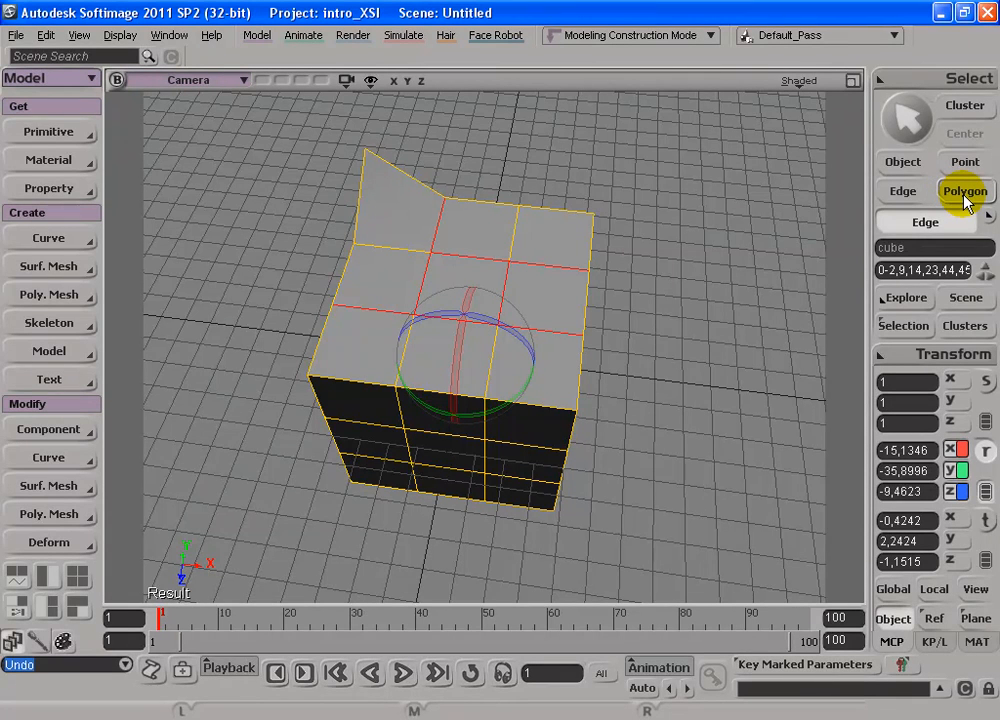
key("space")
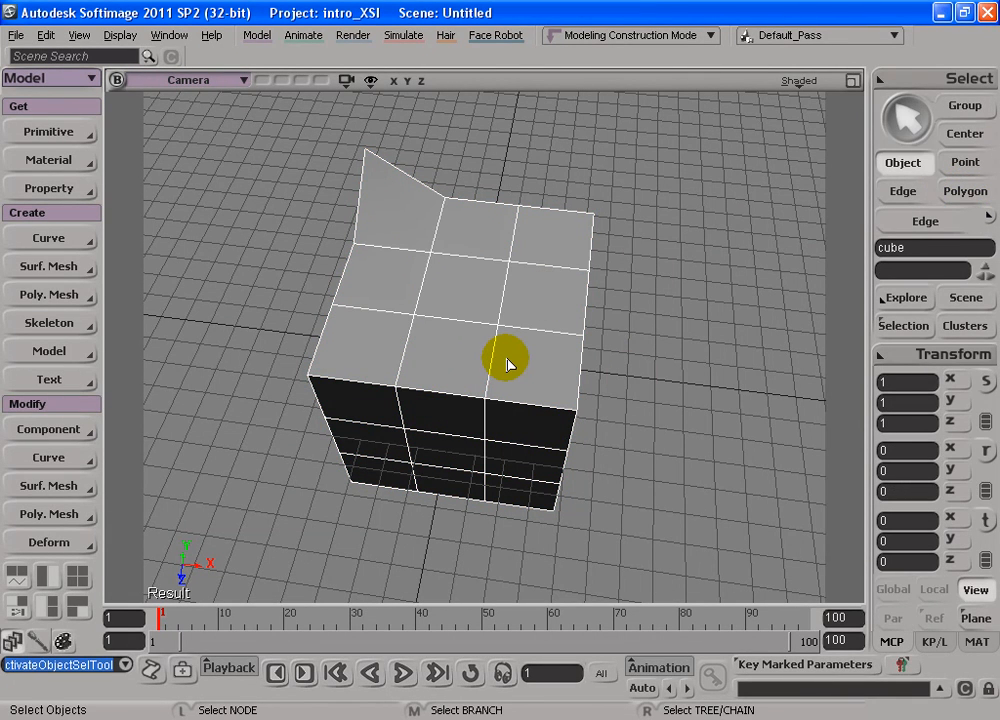
key("u")
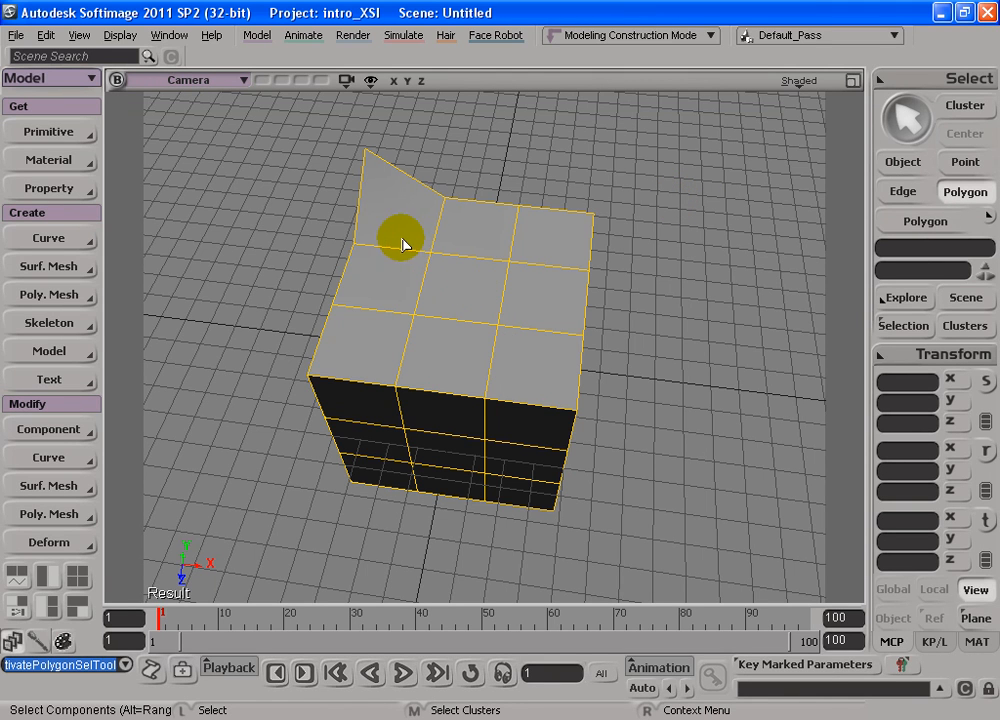
key("s")
mouse_move(457, 323)
left_mouse_down()
mouse_move(455, 288)
mouse_move(460, 315)
mouse_move(455, 299)
left_mouse_up()
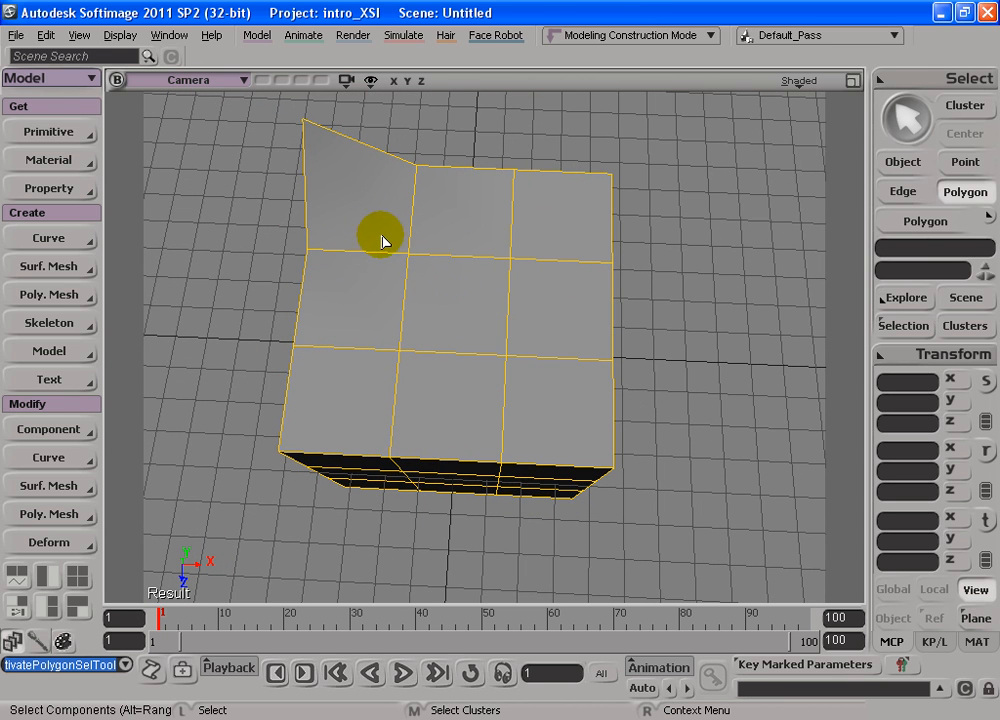
Region-select the top face's centre polygon with a rectangle extending beyond its borders, and clear it with a deselection region
left_click_drag(371, 235, 535, 378)
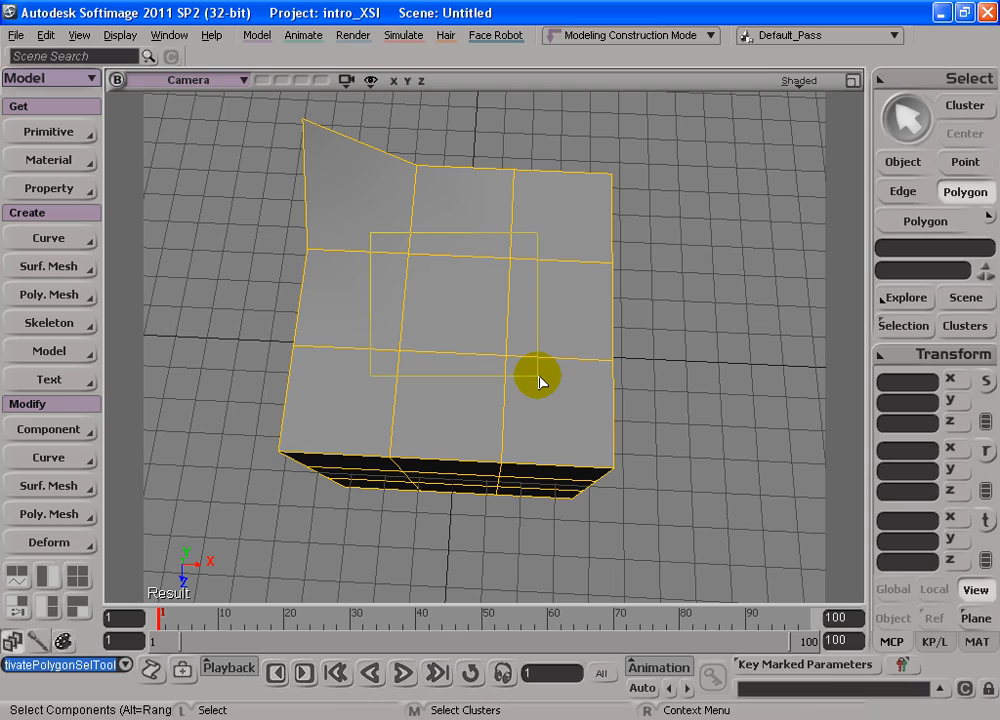
left_click_drag(539, 376, 446, 350)
key("s")
left_click_drag(376, 230, 540, 386)
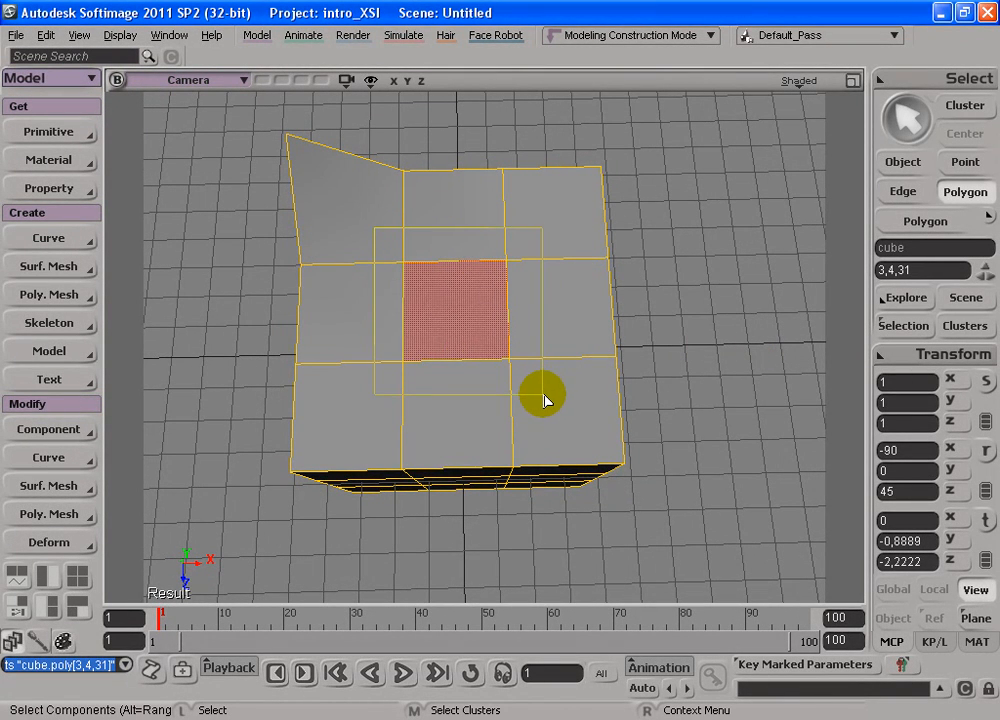
mouse_move(545, 386)
left_mouse_down()
mouse_move(546, 409)
mouse_move(542, 401)
left_mouse_up()
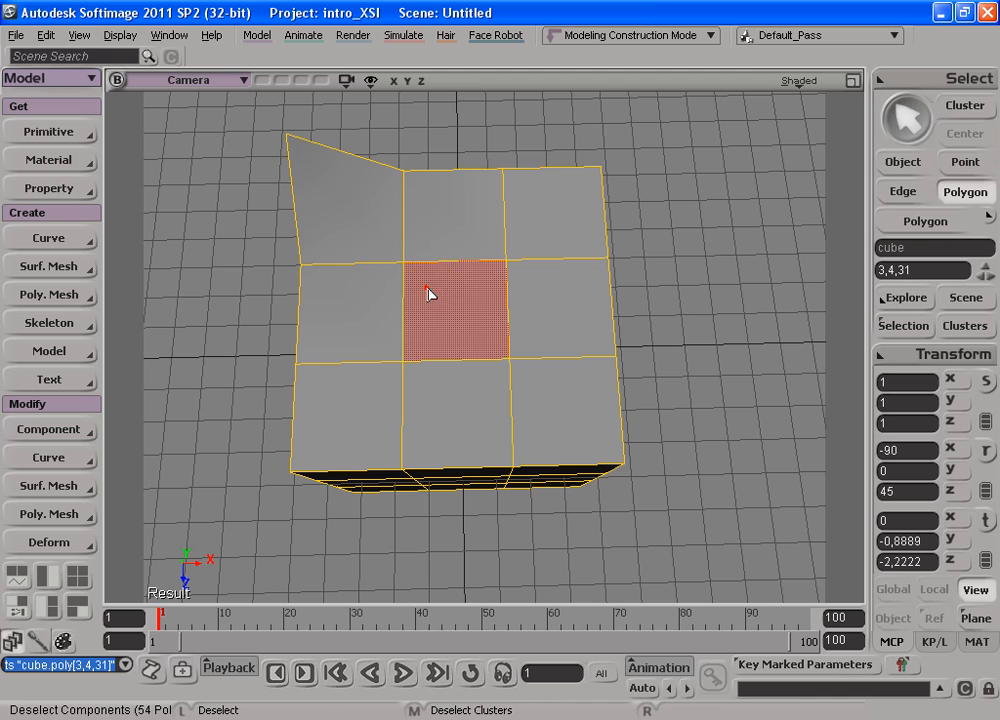
mouse_move(464, 303)
left_mouse_down("ctrl+shift")
mouse_move(536, 381)
mouse_move(553, 419)
left_mouse_up("ctrl+shift")
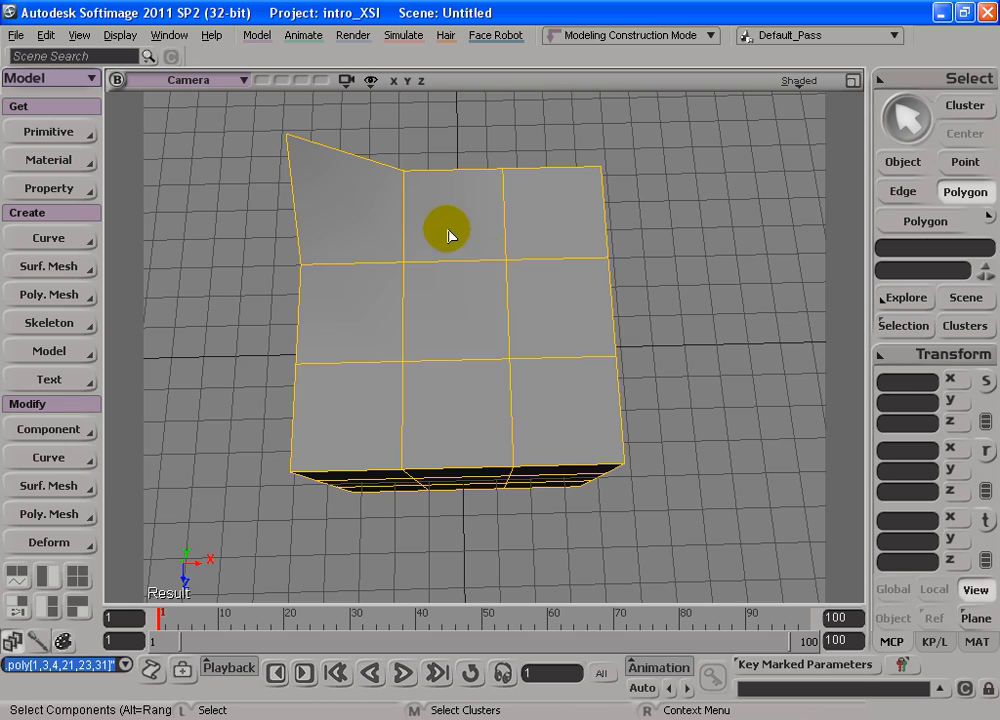
Try rectangle-selecting polygons toward the top face's far corner and side edge using regions that only partly cover them
left_click_drag(435, 217, 585, 319)
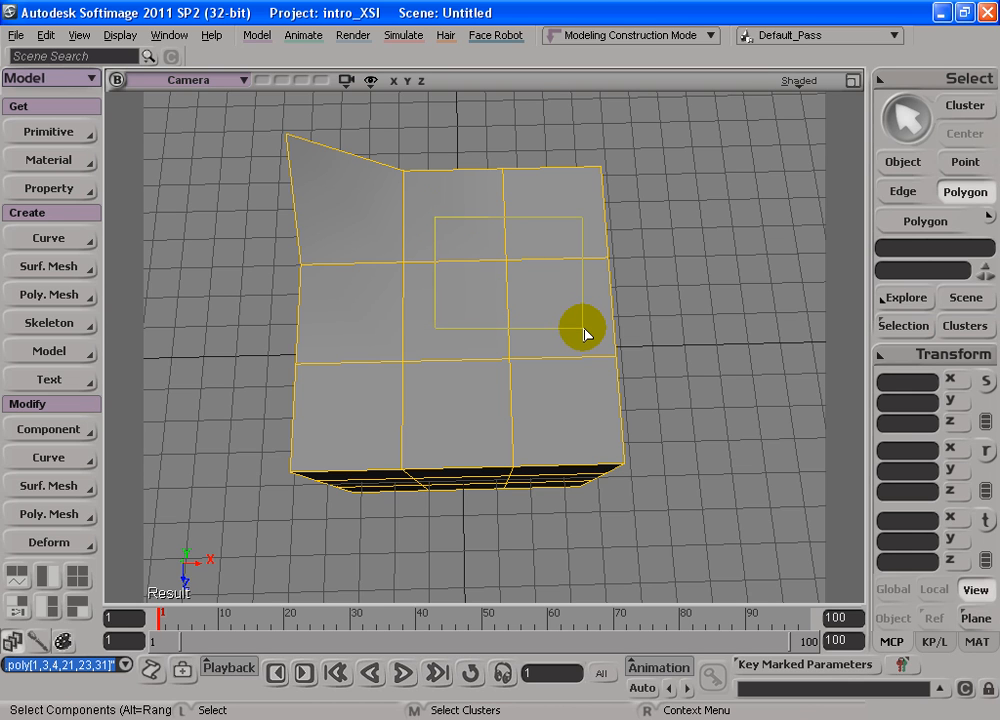
left_click_drag(585, 333, 584, 333)
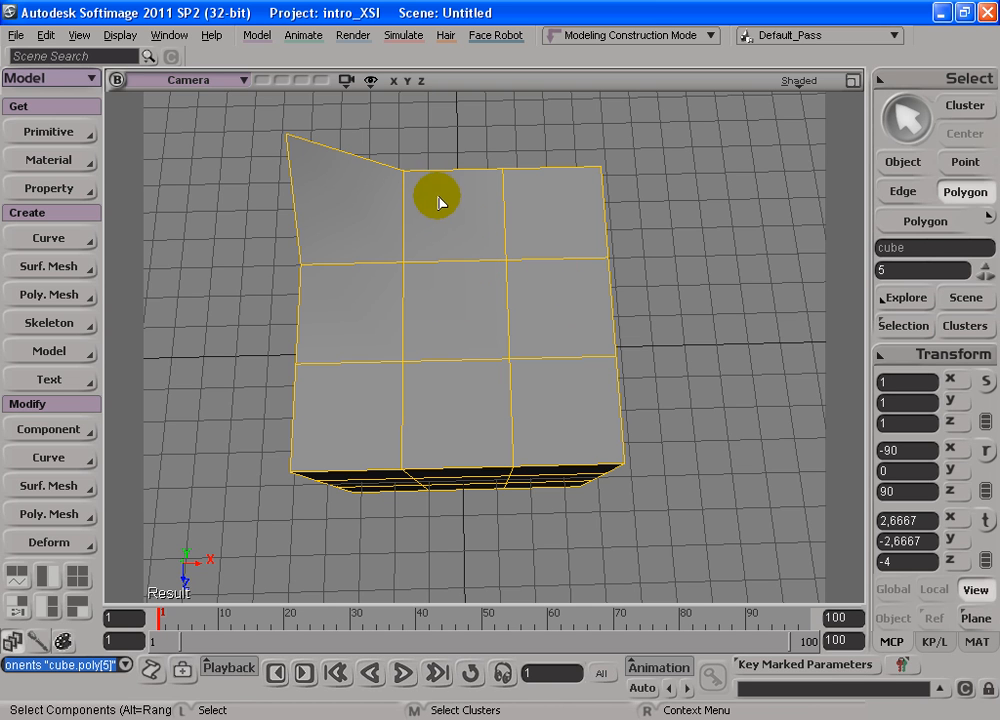
left_click_drag(519, 315, 588, 329)
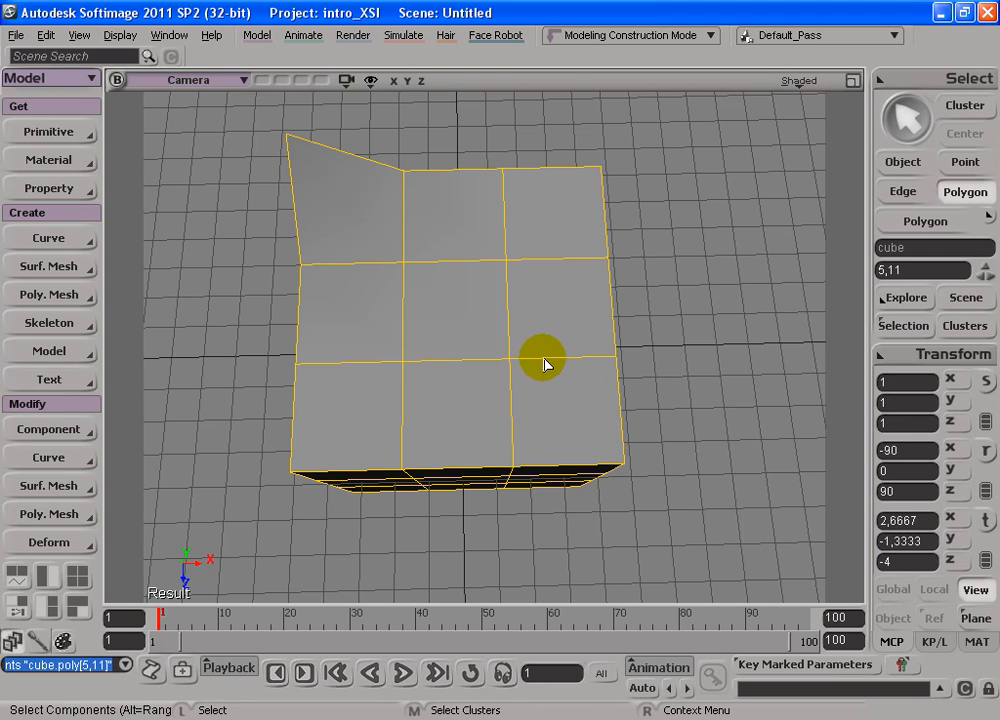
Orbit to an angled view, activate raycast polygon selection, and select the top face's polygons one at a time
key("s")
left_click_drag(540, 359, 466, 355)
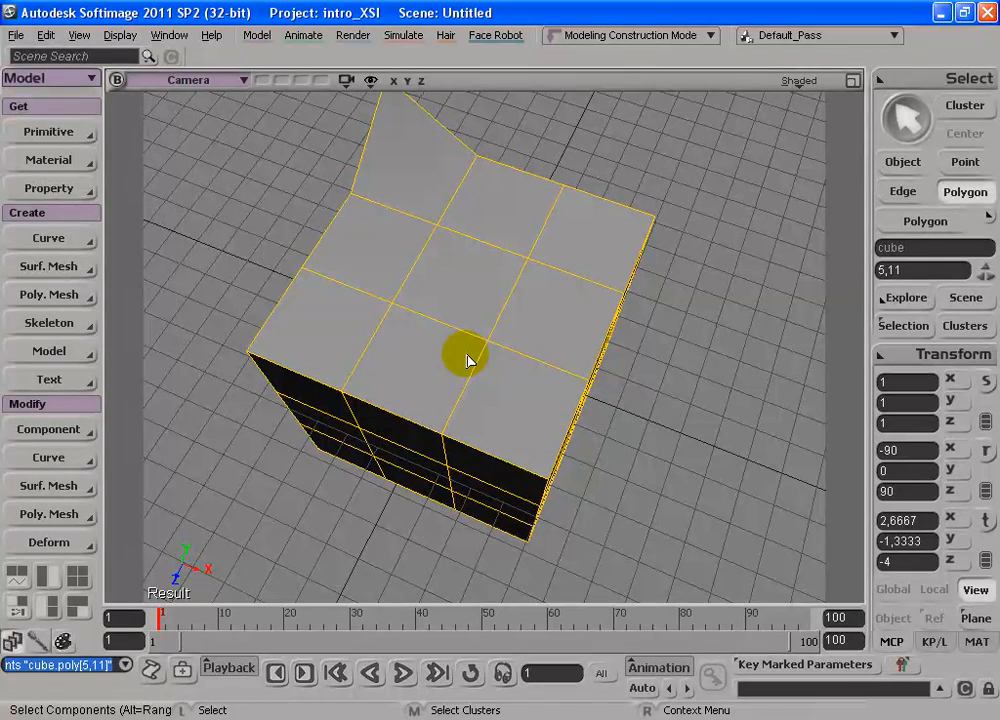
key("y")
left_click(463, 285)
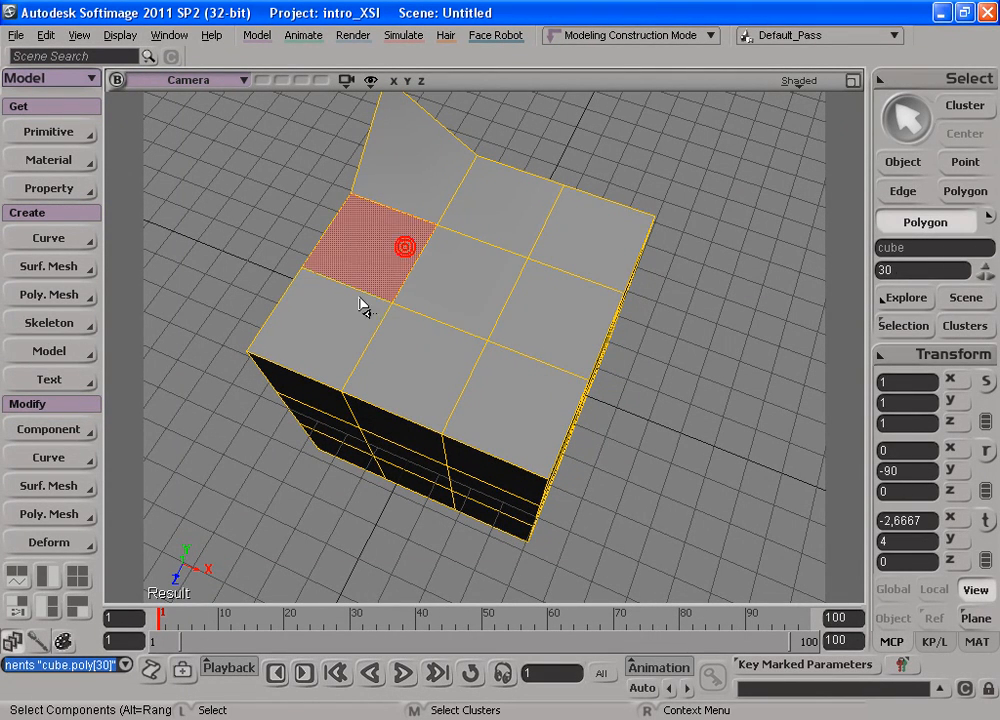
left_click(345, 325)
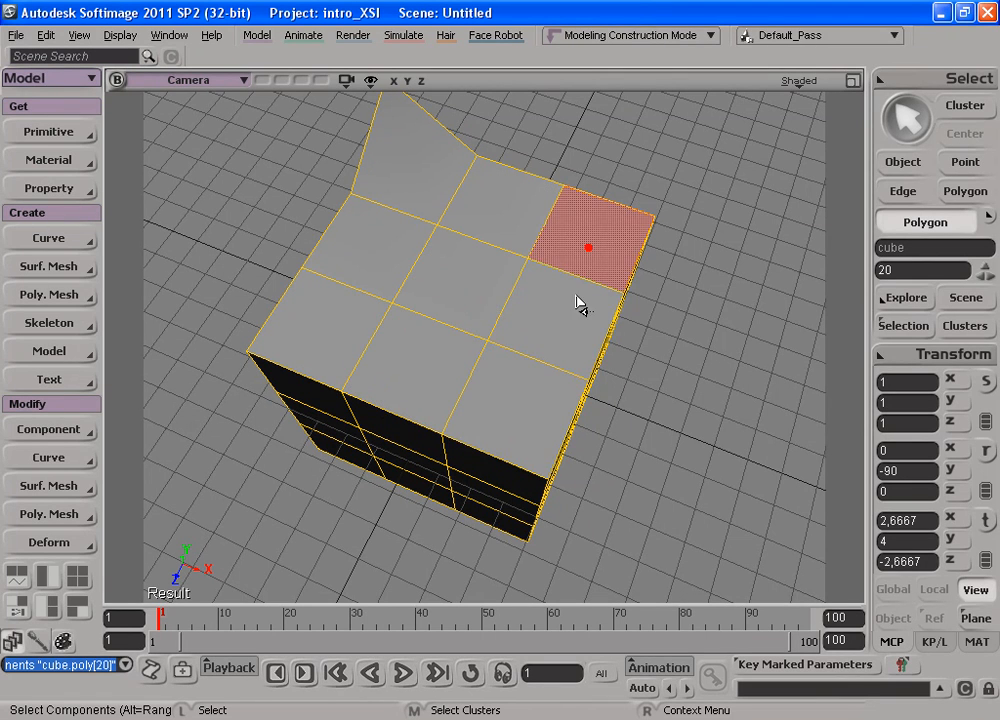
left_click(480, 312)
left_click(406, 380)
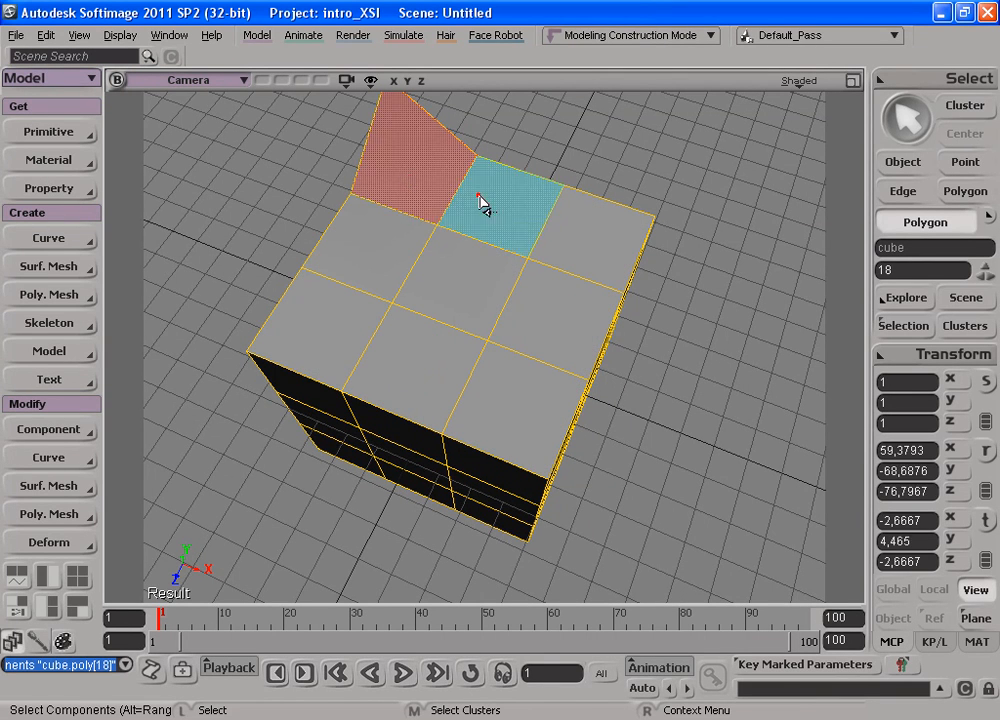
left_click(519, 297)
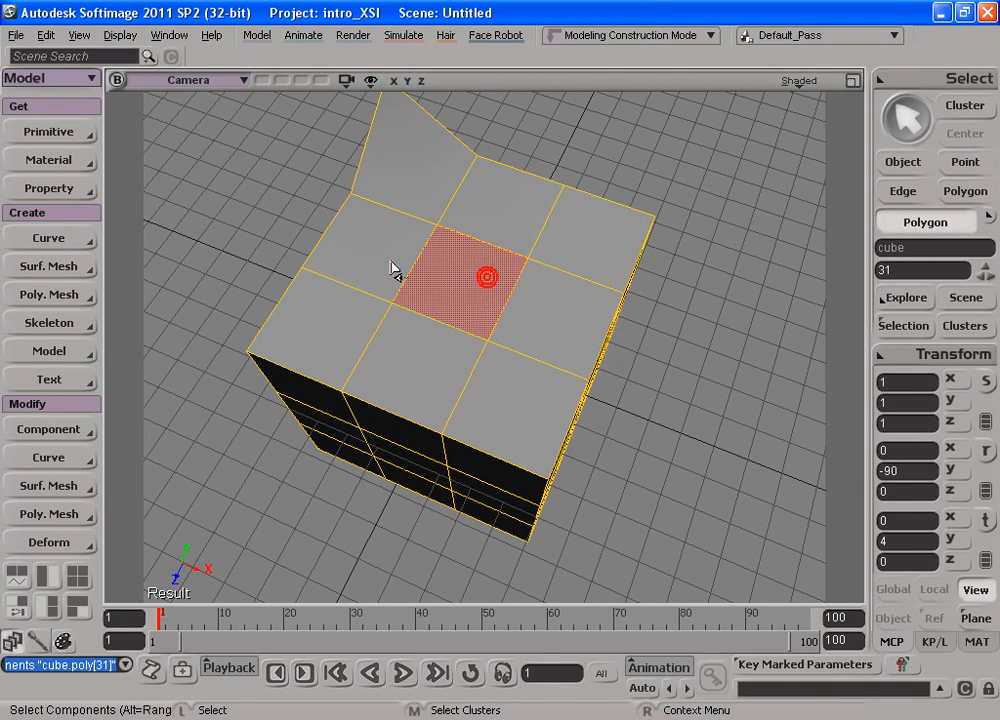
left_click(388, 263)
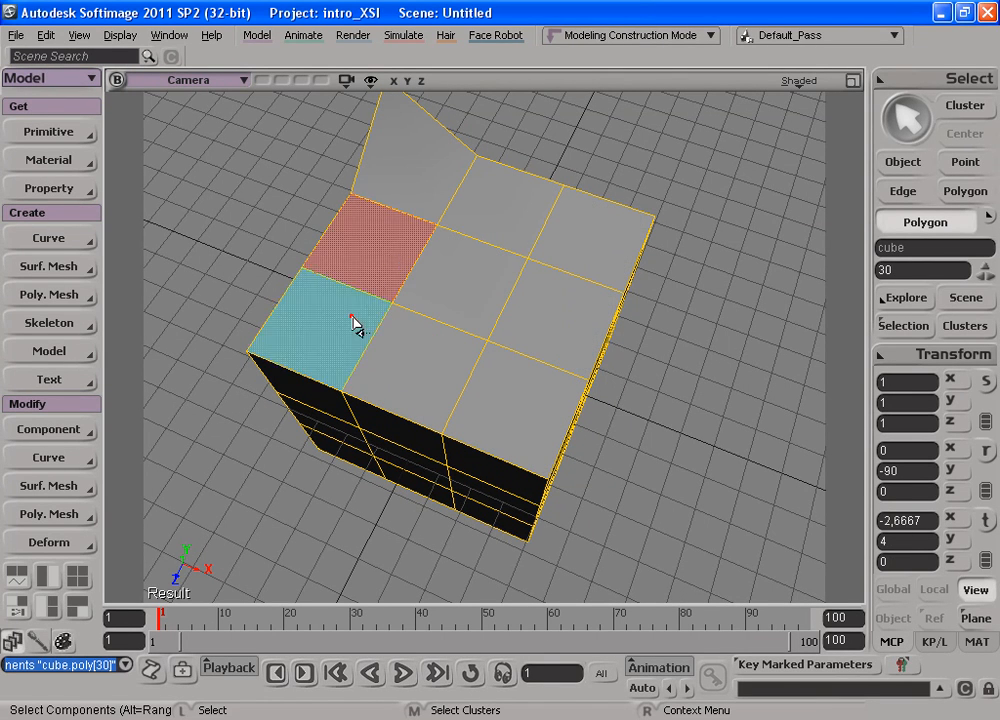
left_click(317, 321)
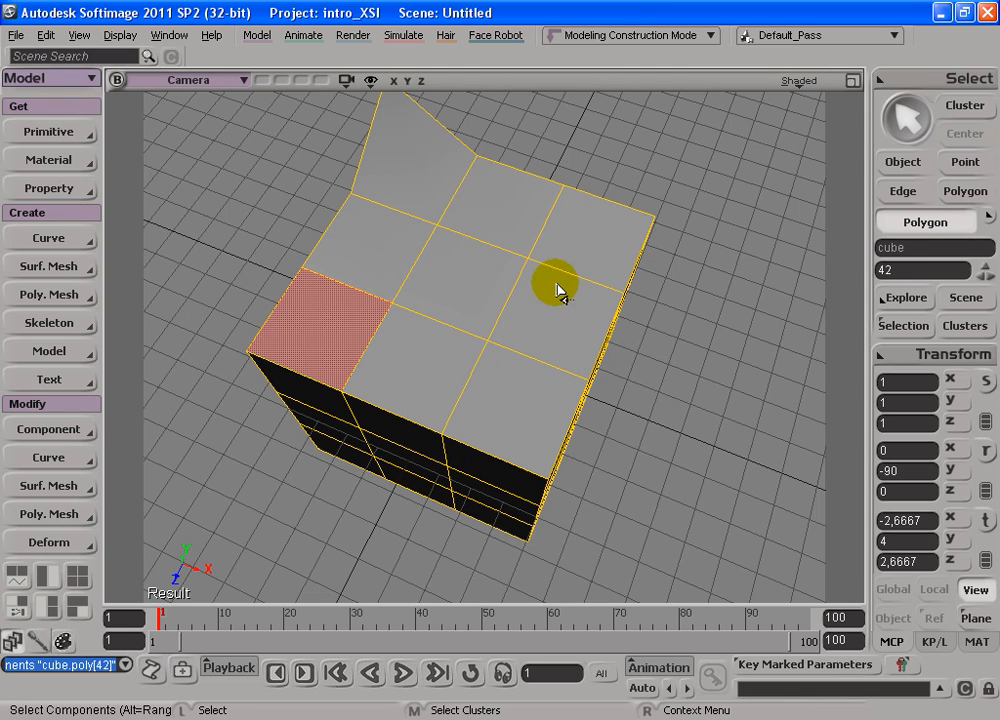
left_click(540, 380)
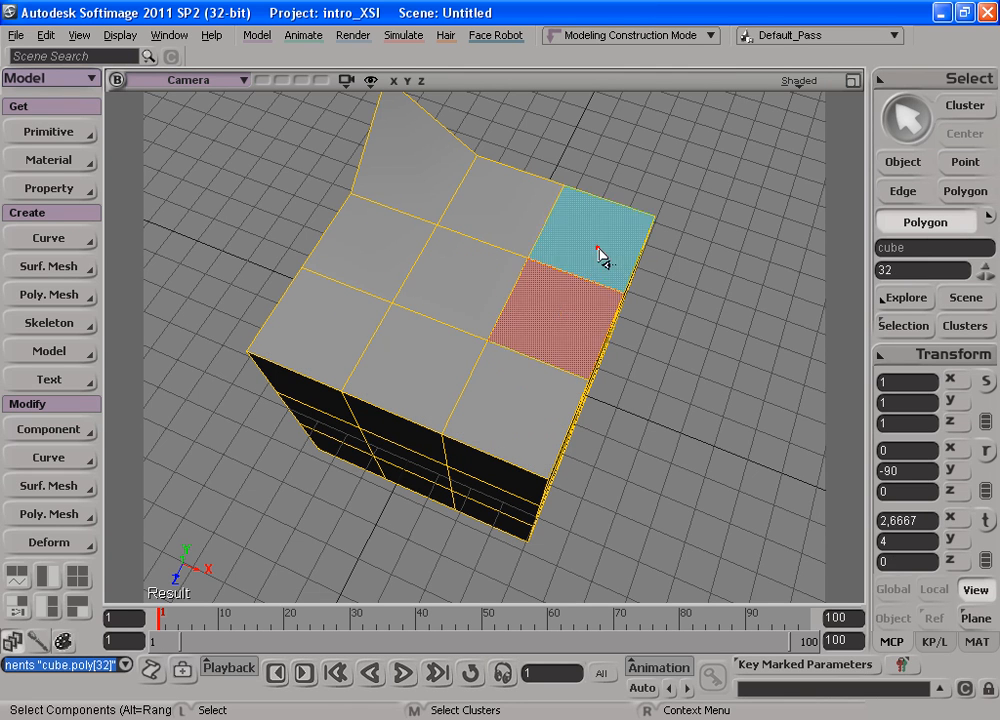
left_click(473, 286)
left_click(375, 252)
left_click(440, 190)
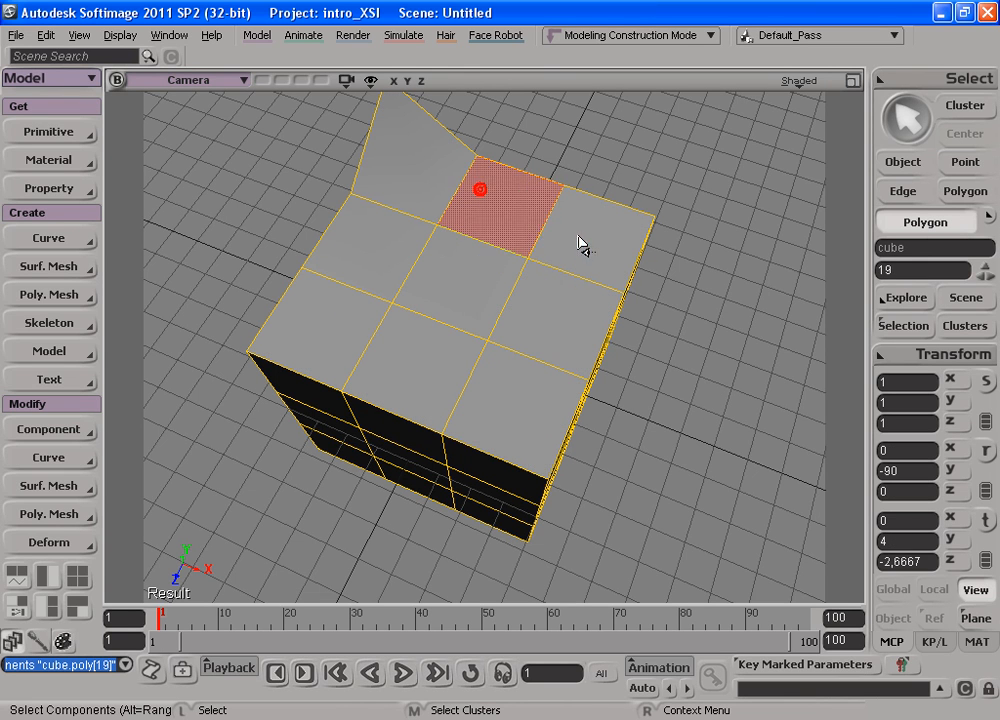
left_click(531, 156)
left_click(542, 312)
left_click(473, 297)
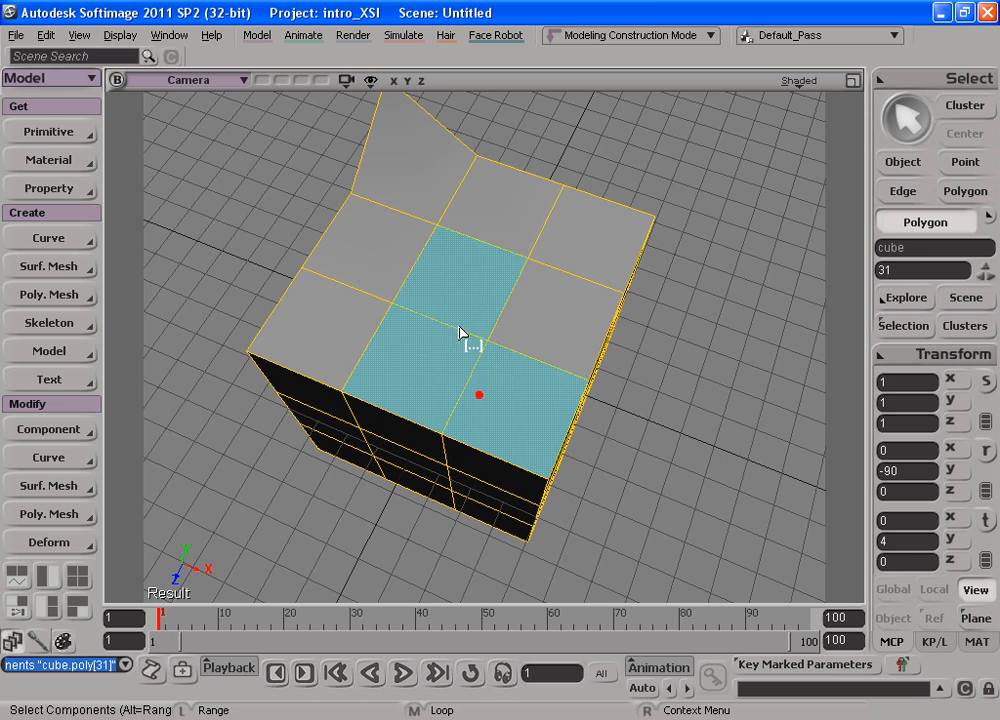
left_click(531, 333)
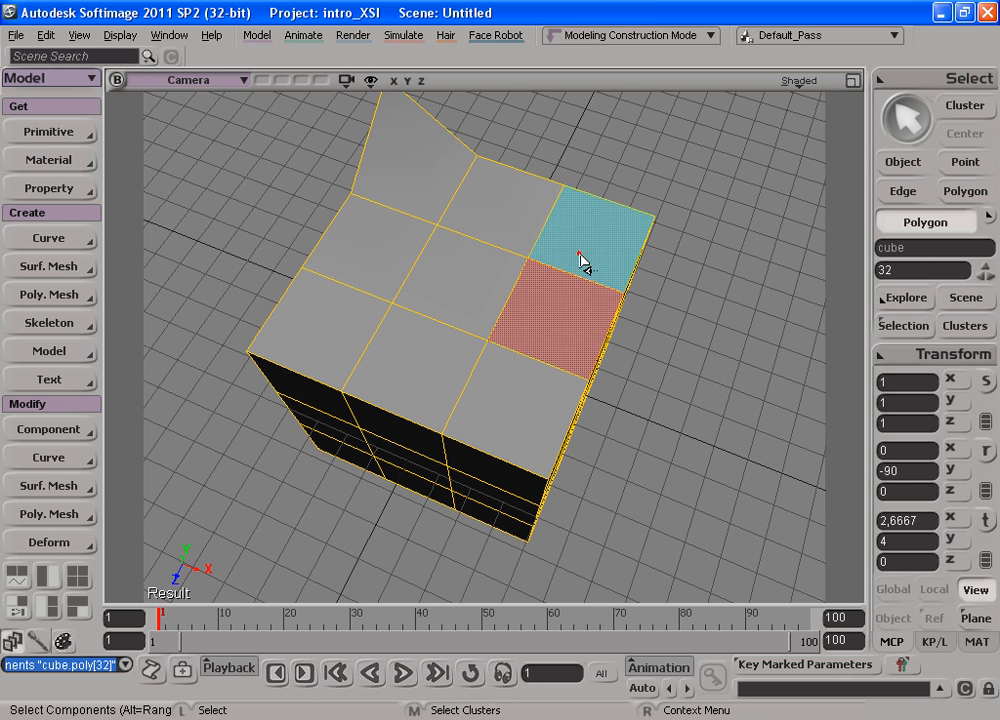
left_click(424, 179)
left_click(385, 250)
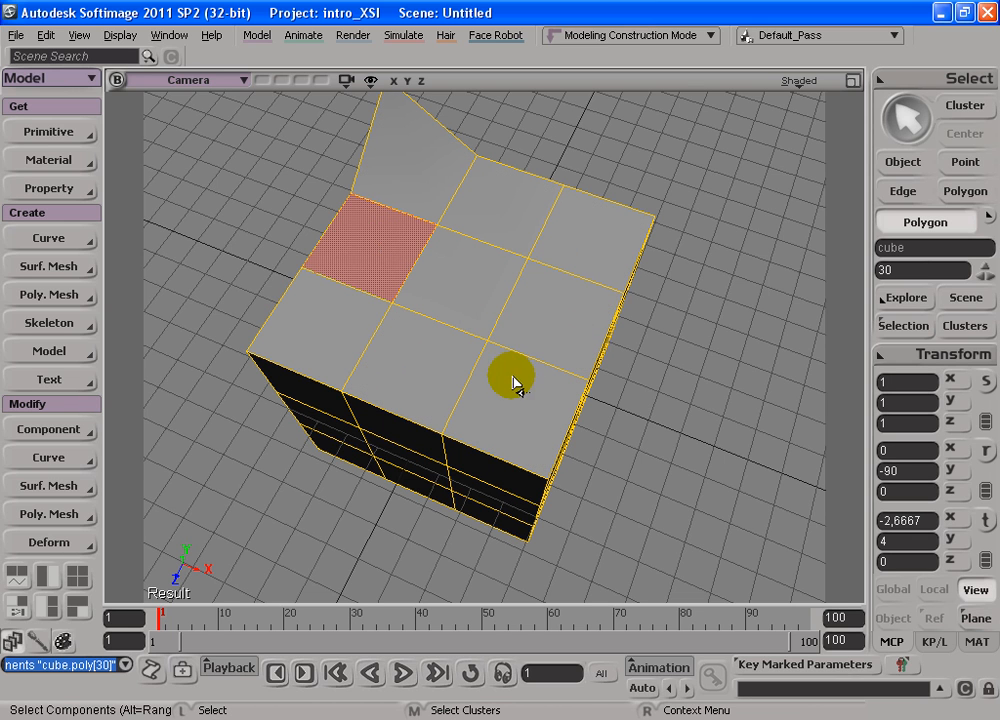
Extend the selection over more top-face polygons and deselect others, keeping the raised-corner column and the centre polygon selected
mouse_move(557, 322)
left_mouse_down("shift")
mouse_move(585, 250)
mouse_move(429, 192)
mouse_move(410, 215)
left_mouse_up("shift")
left_click(327, 331, "shift")
left_click(533, 405, "shift")
mouse_move(513, 412)
left_mouse_down("ctrl+shift")
mouse_move(553, 357)
mouse_move(580, 270)
mouse_move(472, 218)
left_mouse_up("ctrl+shift")
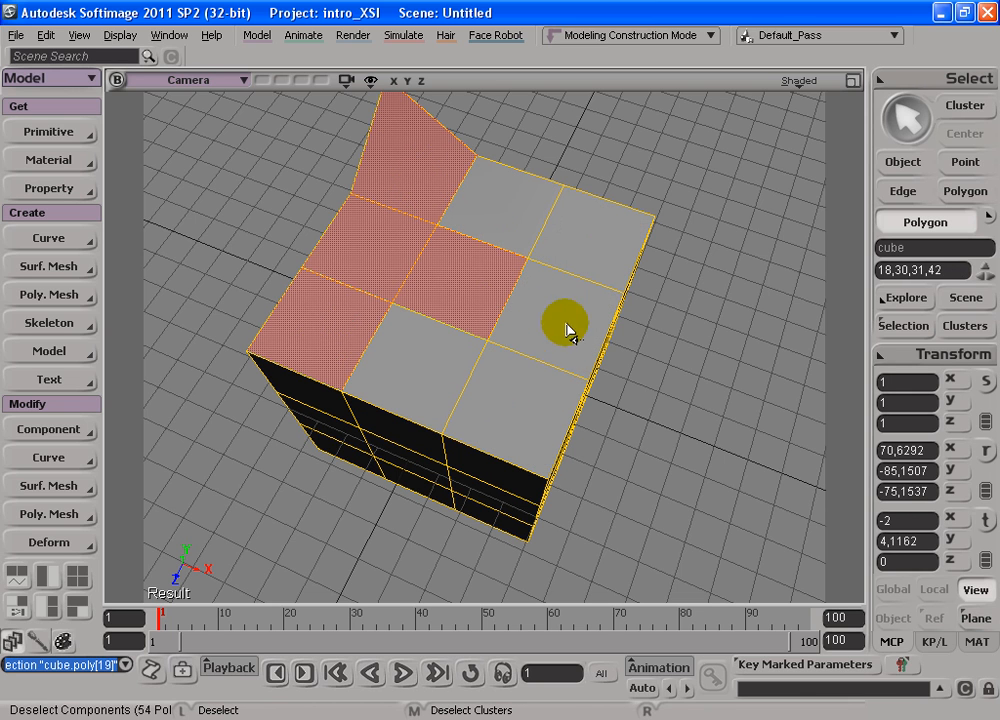
Orbit and zoom out to face the cube's front, and toggle the selection of the top-face polygons by sweeping across them
key("s")
left_click_drag(460, 405, 514, 320)
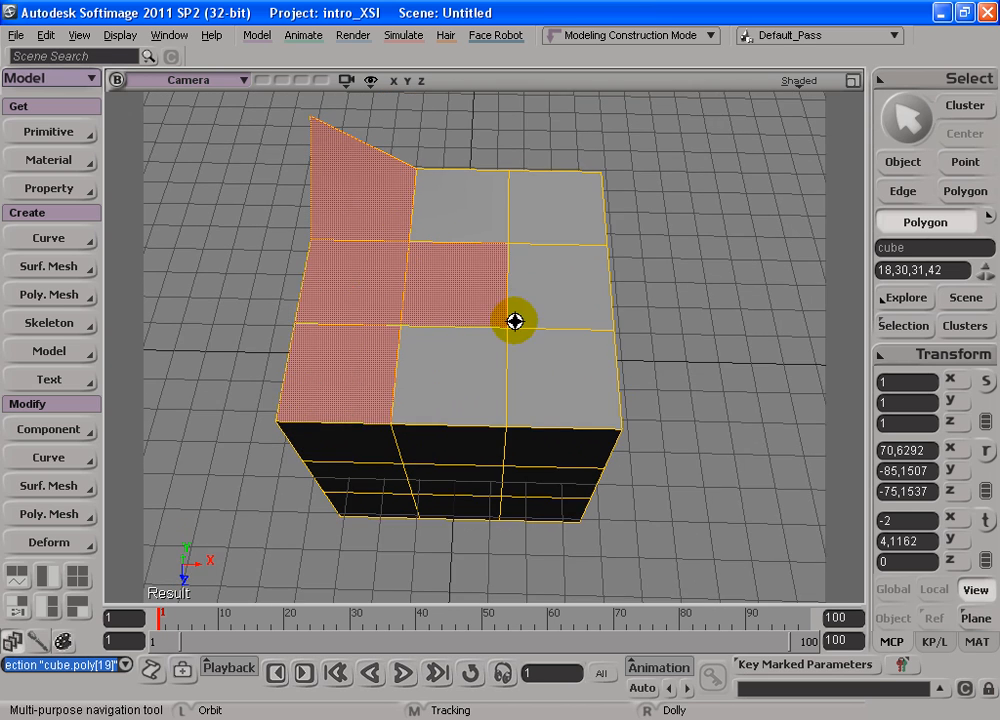
right_click_drag(515, 321, 451, 330)
left_click_drag(269, 129, 634, 406, "ctrl")
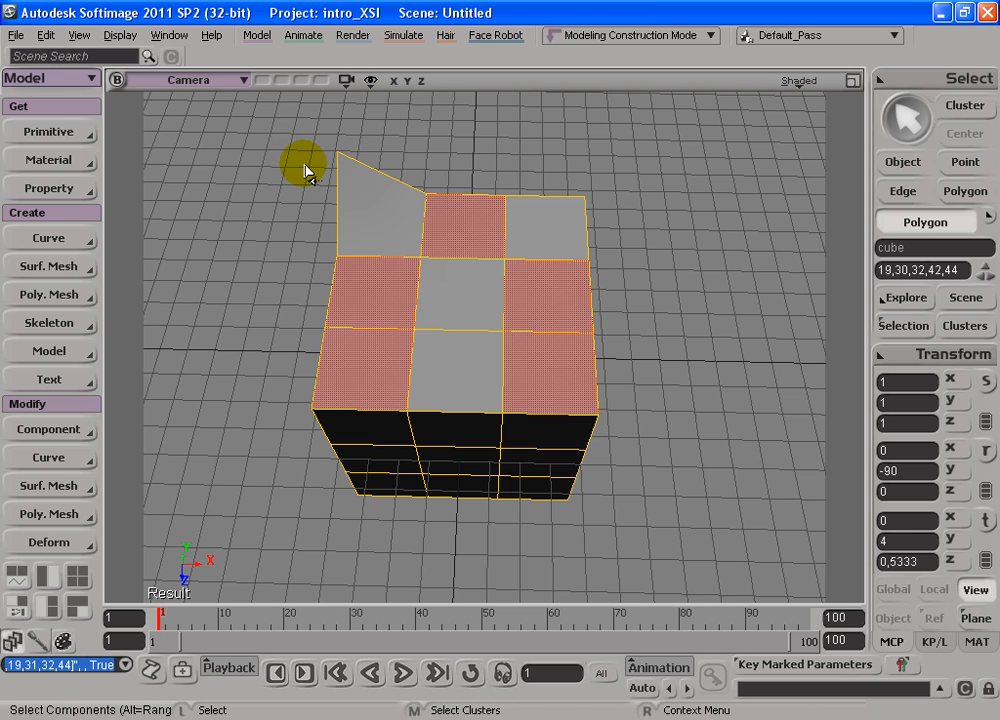
Toggle the selection of all the cube's polygons with one large sweep, and clear the selection
left_click_drag(235, 117, 705, 562, "ctrl")
mouse_move(443, 420)
left_mouse_down()
mouse_move(442, 353)
mouse_move(429, 382)
mouse_move(440, 410)
left_mouse_up()
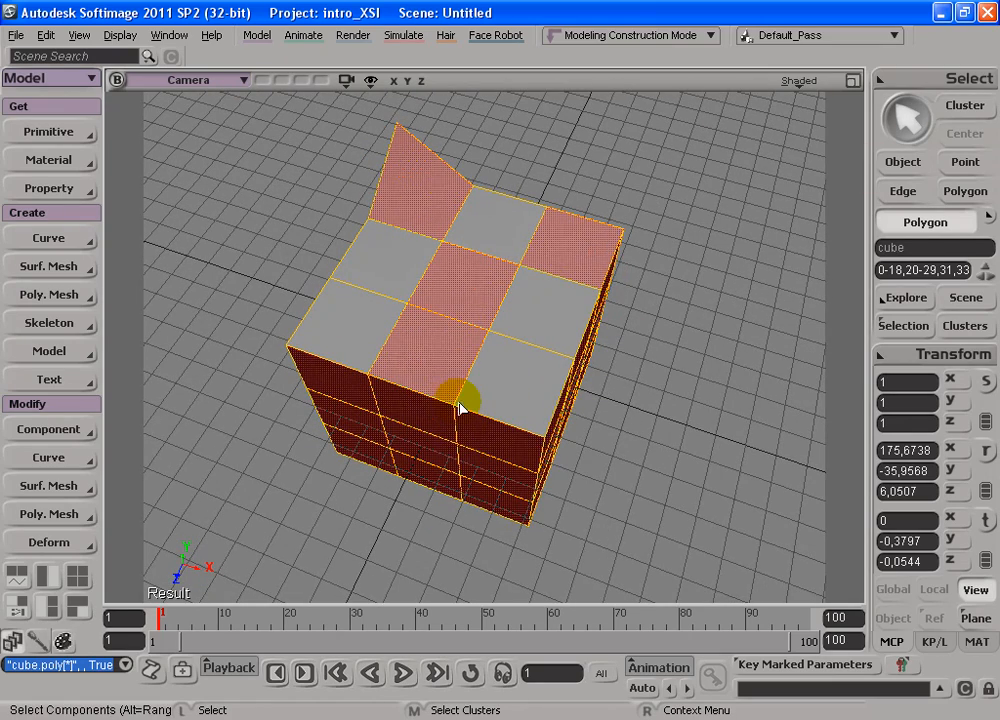
left_click(634, 390)
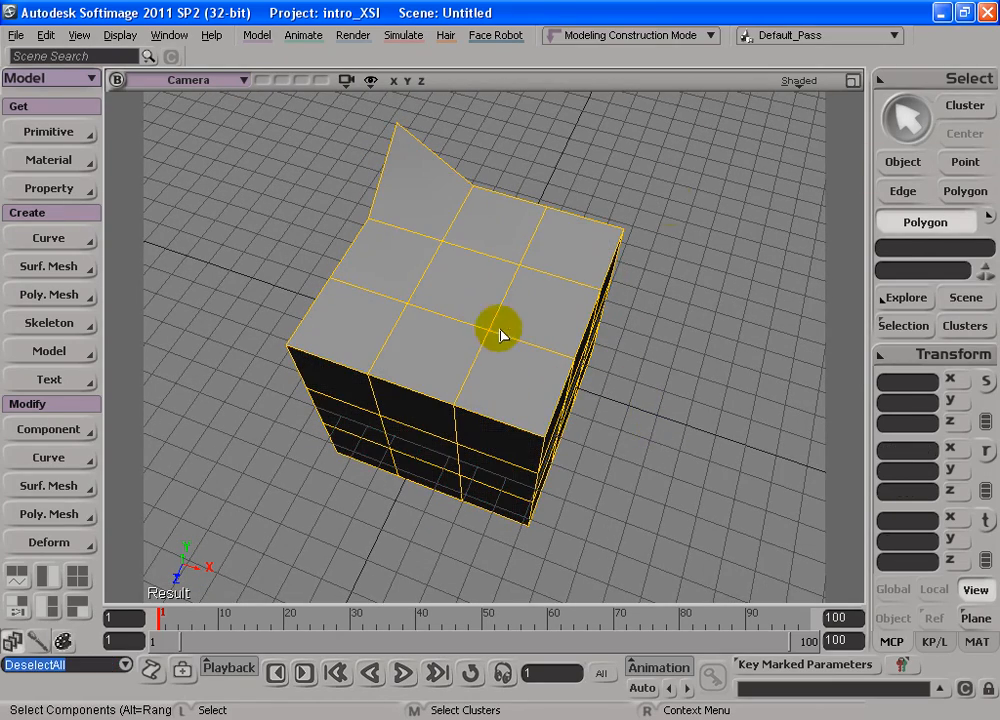
Activate raycast polygon selection and pick the top face's polygons one by one, ending on the near corner polygon below the raised corner's side
left_click(908, 80)
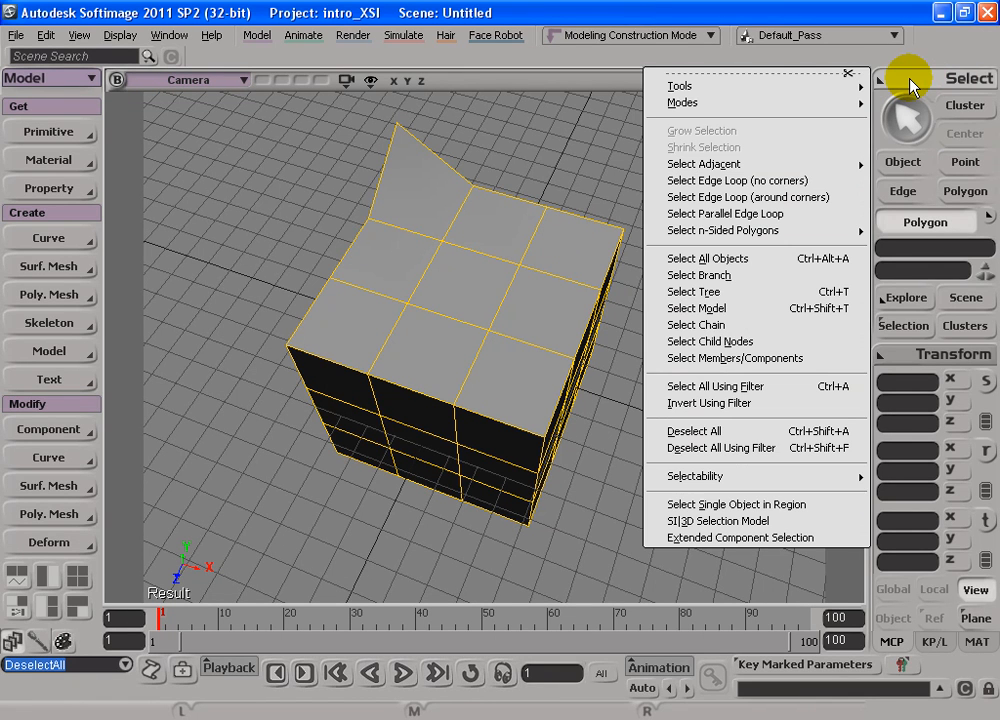
mouse_move(716, 104)
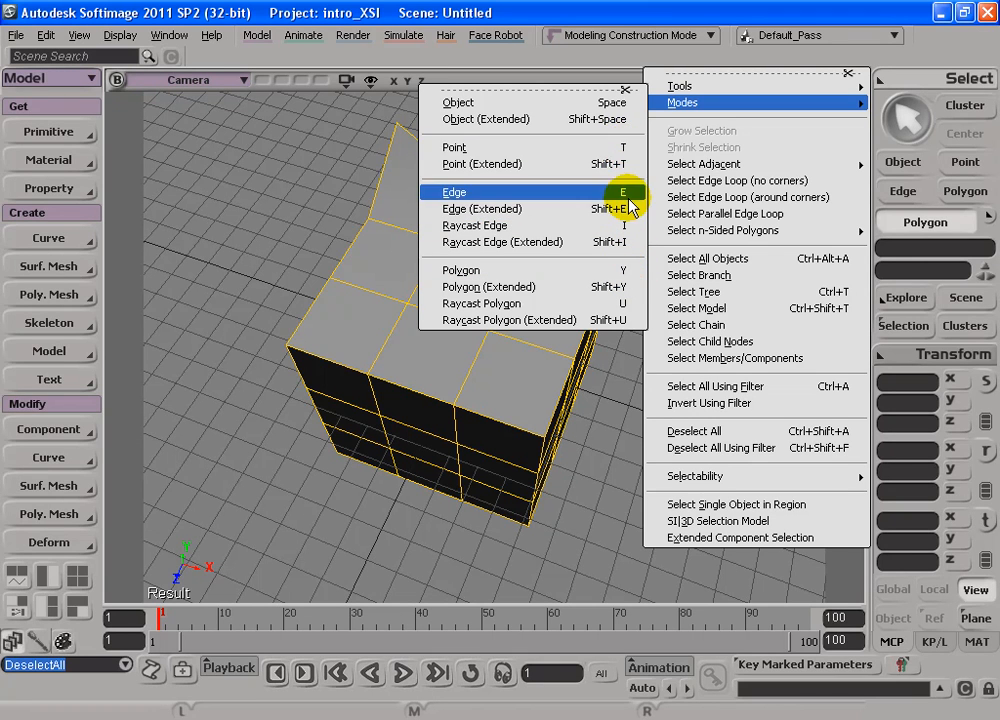
left_click(624, 304)
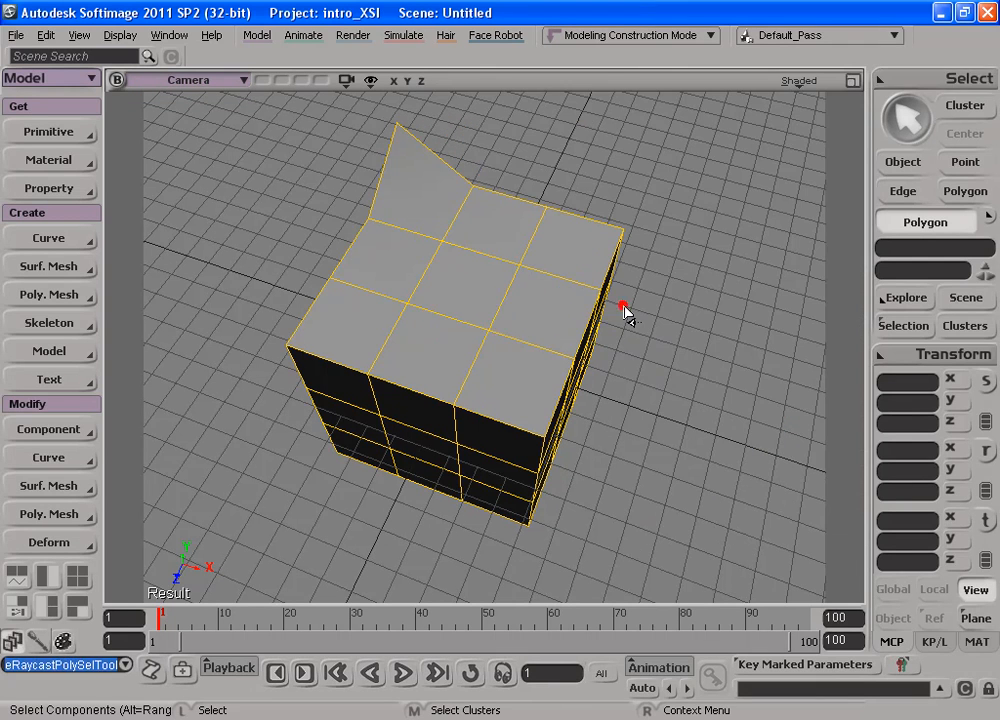
left_click(478, 290)
left_click(532, 311)
left_click(565, 249)
left_click(502, 228)
left_click(432, 205)
left_click(396, 268)
left_click(458, 272)
left_click(509, 395)
left_click(425, 345)
left_click(375, 342)
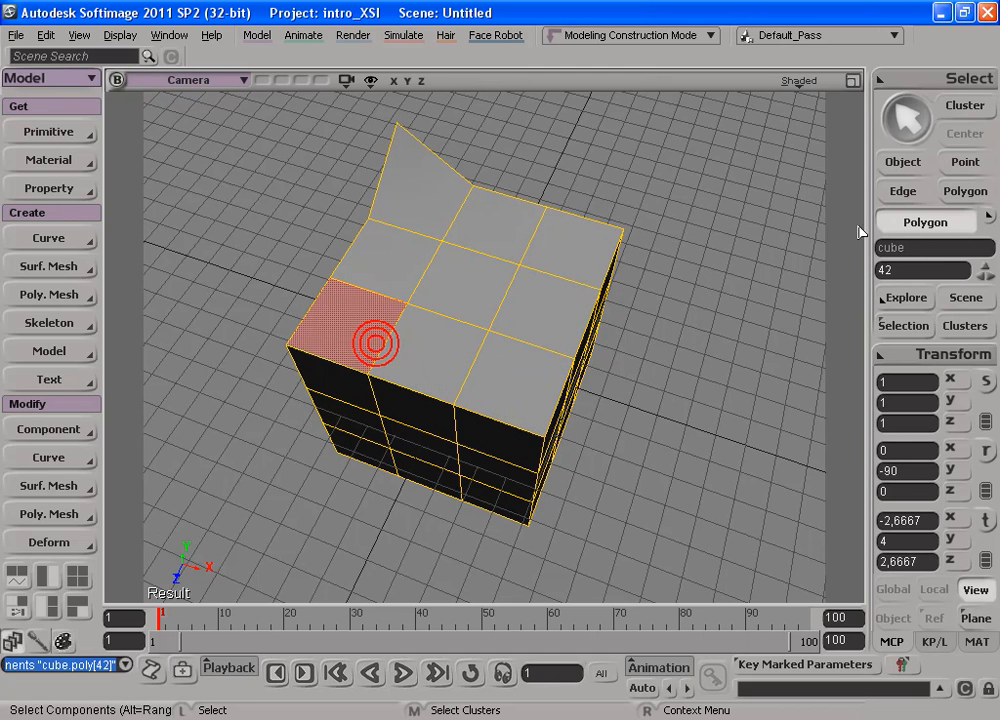
Switch to raycast edge selection, select an inner edge of the top face, and extend the selection over the neighbouring inner edges
left_click(903, 191)
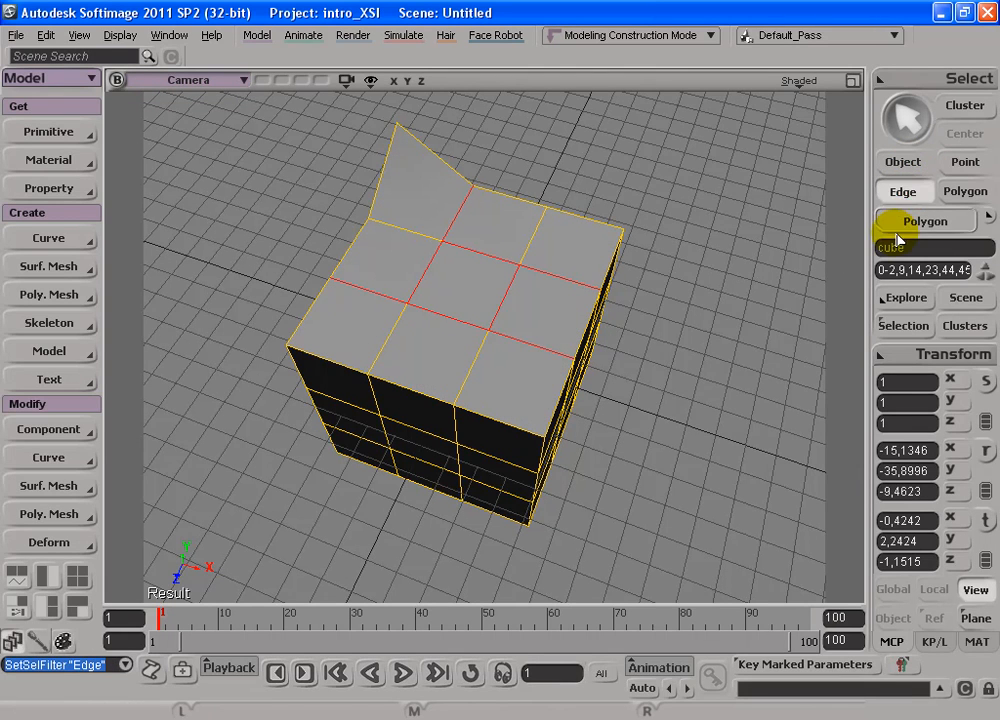
left_click(903, 87)
mouse_move(754, 103)
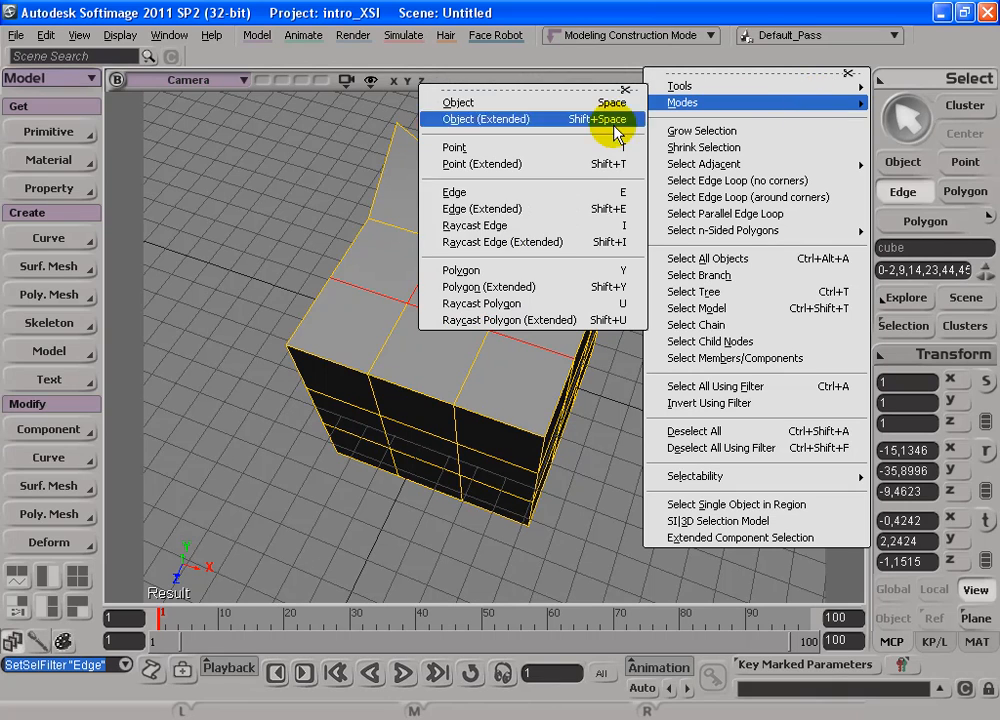
left_click(585, 225)
left_click(527, 325)
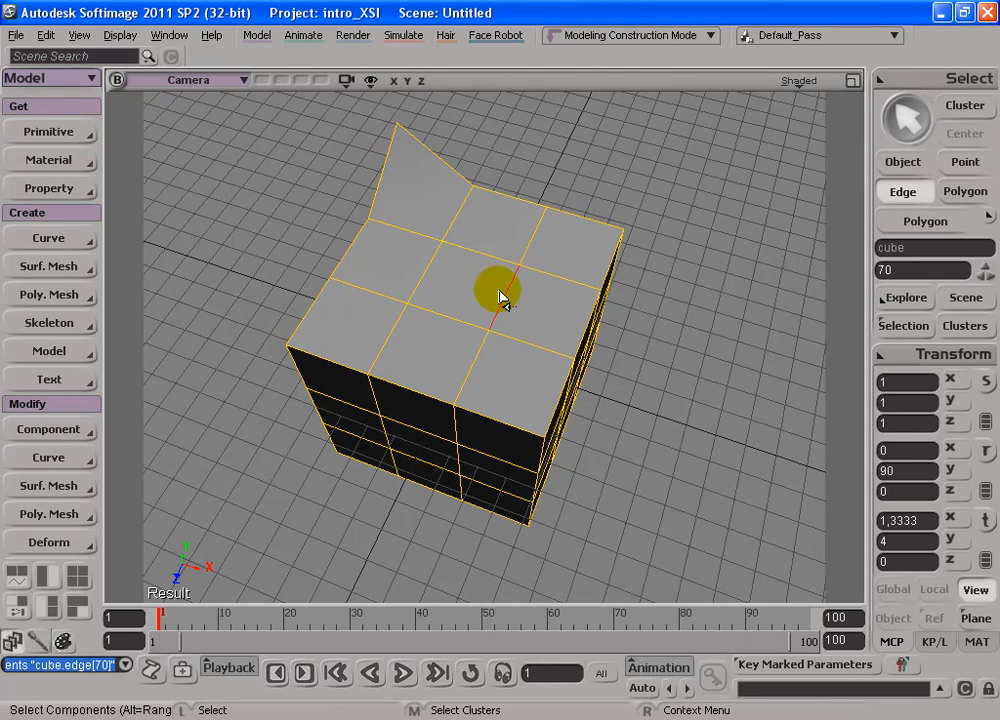
left_click(478, 252, "shift")
left_click(502, 300, "shift")
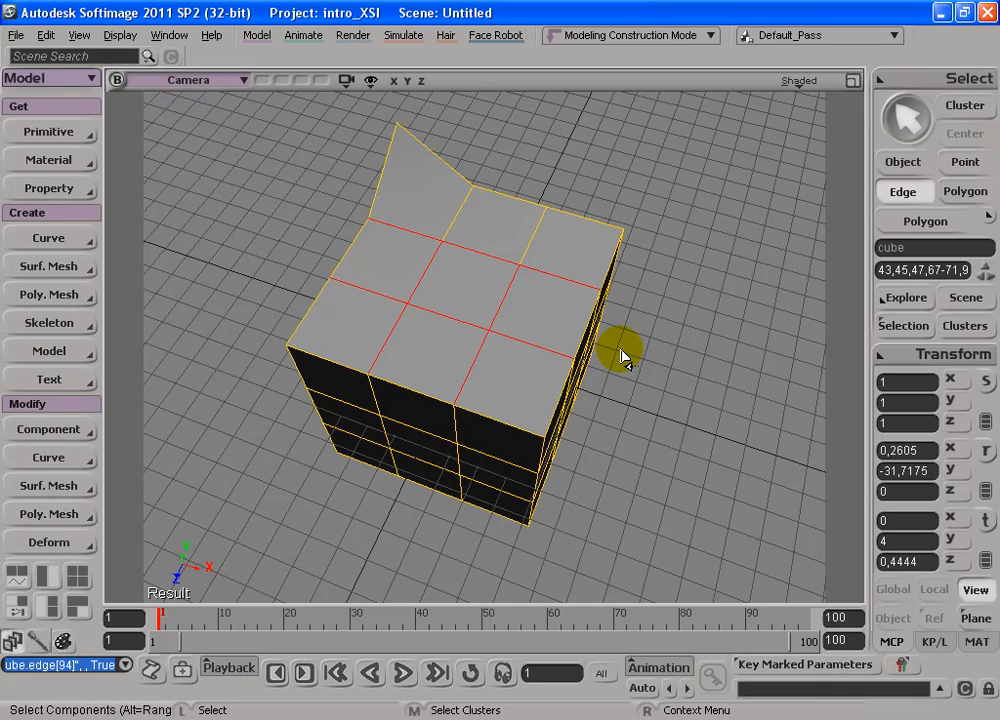
Alternate between object selection and the cube's stored edge and point selections, ending in point selection
key("space")
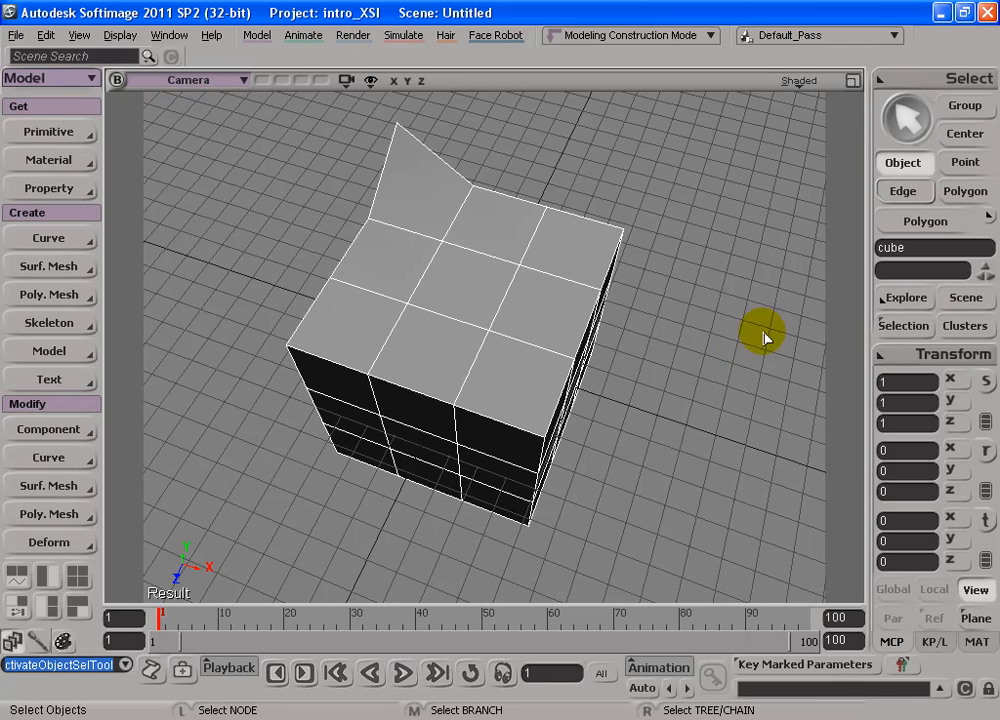
left_click(903, 190)
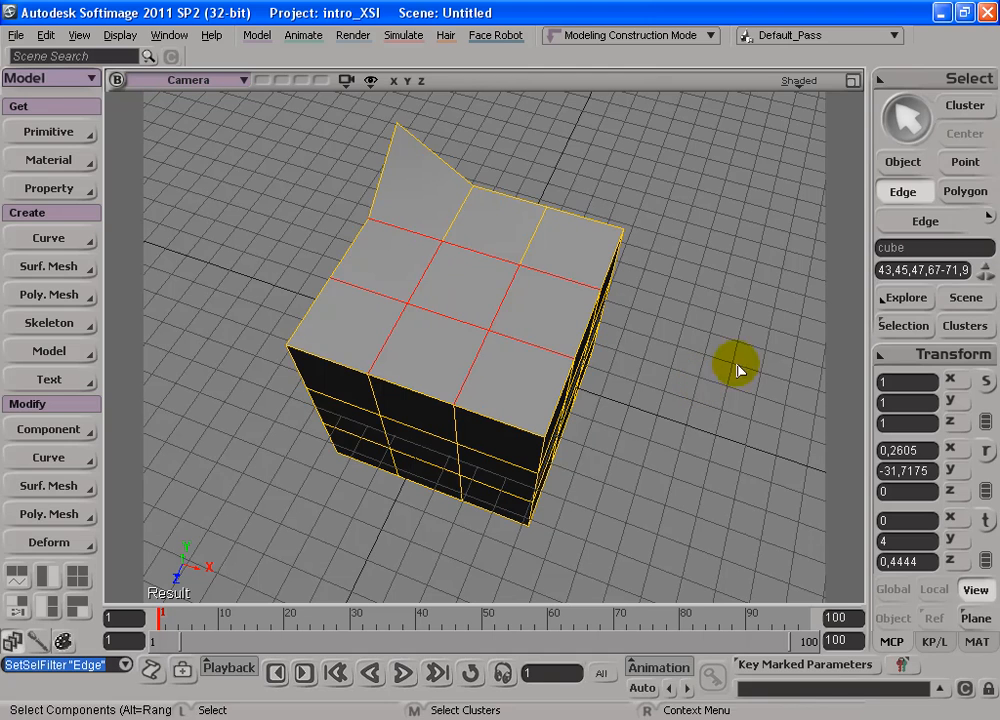
key("space")
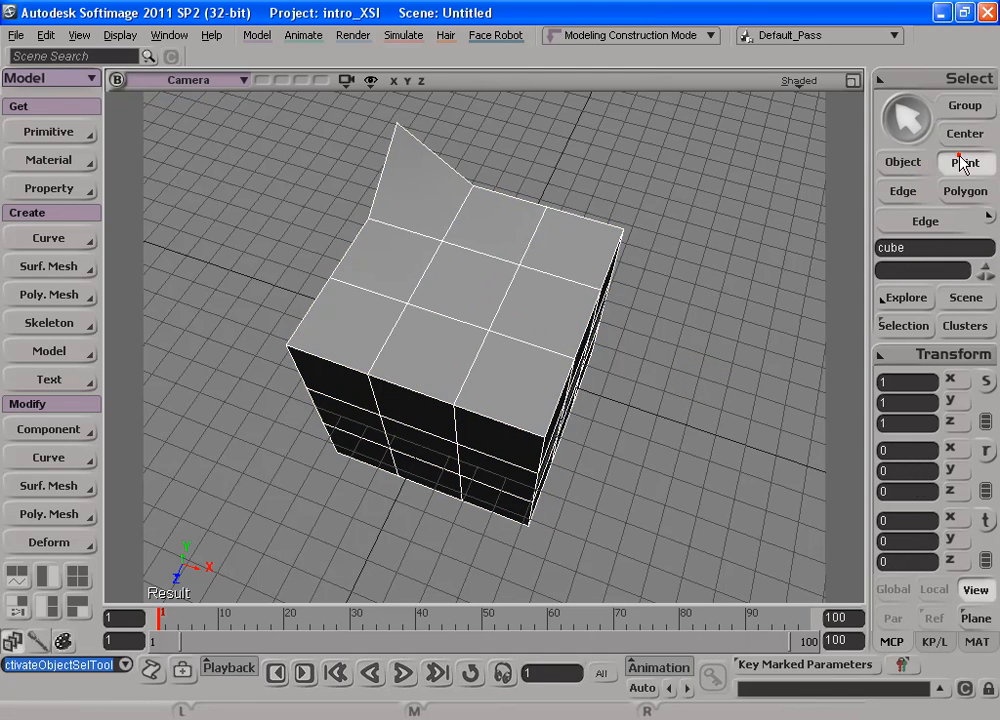
left_click(961, 163)
key("space")
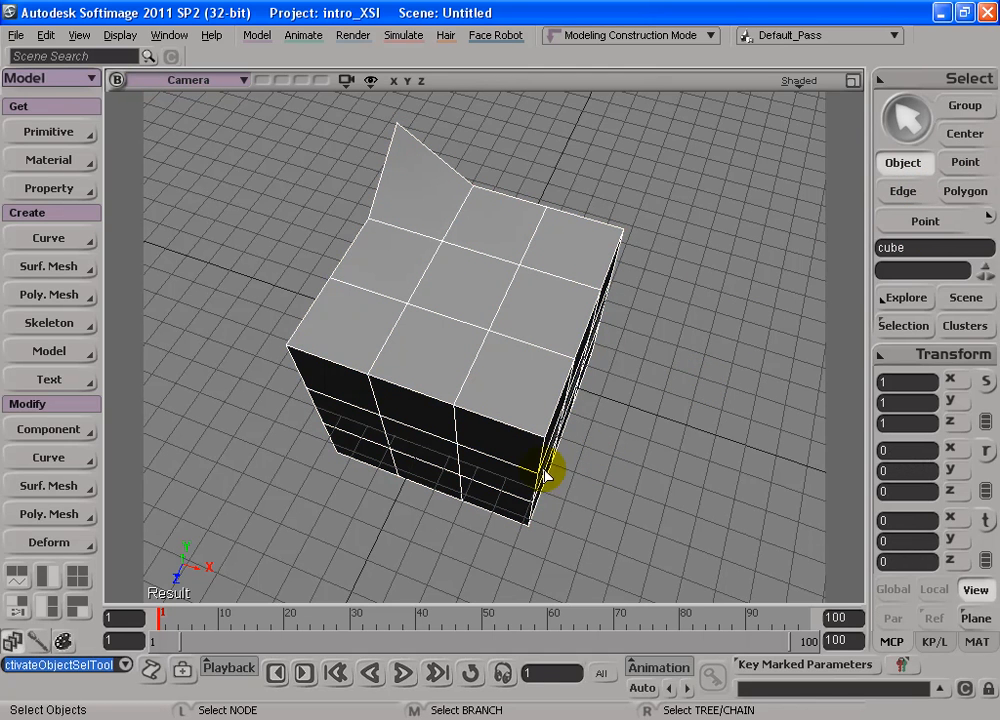
left_click(966, 164)
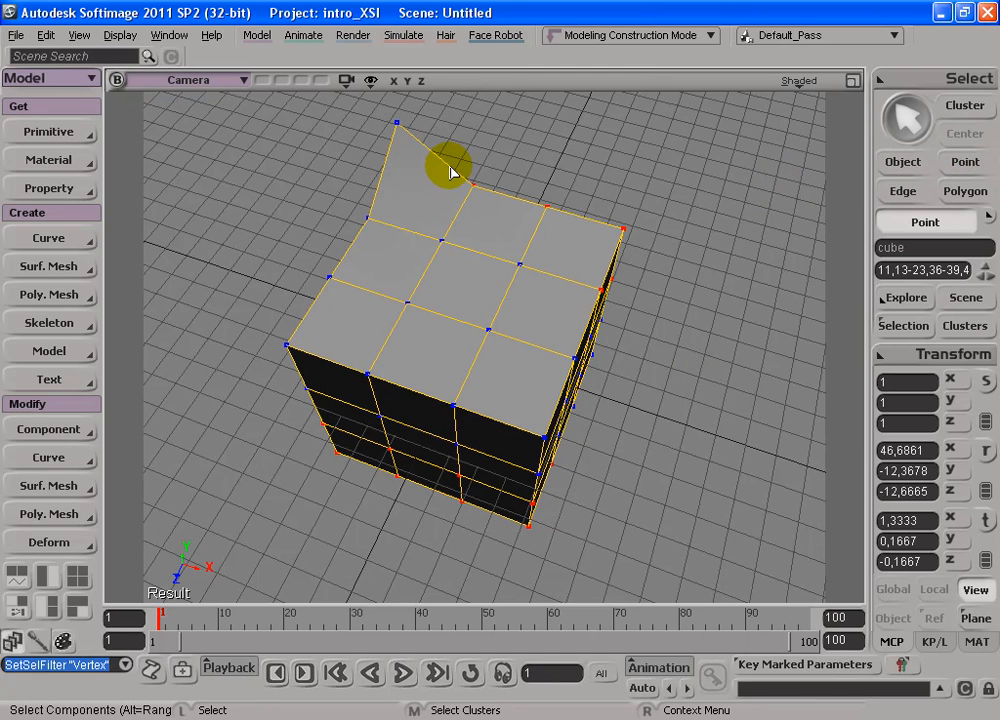
Examine the stored point selection from several angles, switching to object selection and back to points
key("s")
left_click_drag(596, 376, 531, 354)
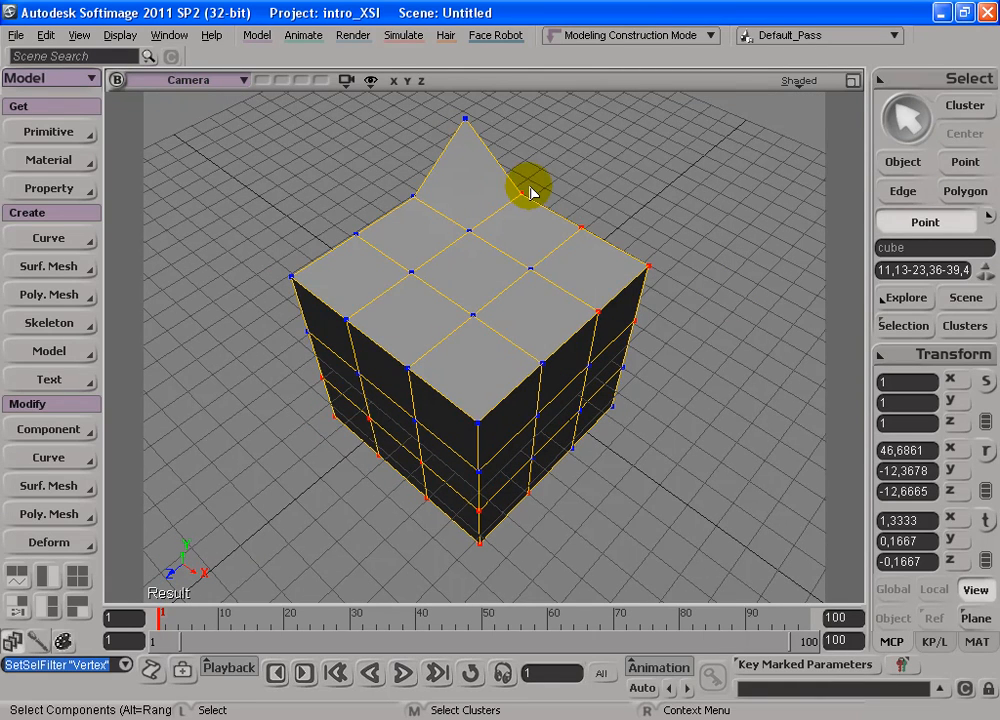
key("space")
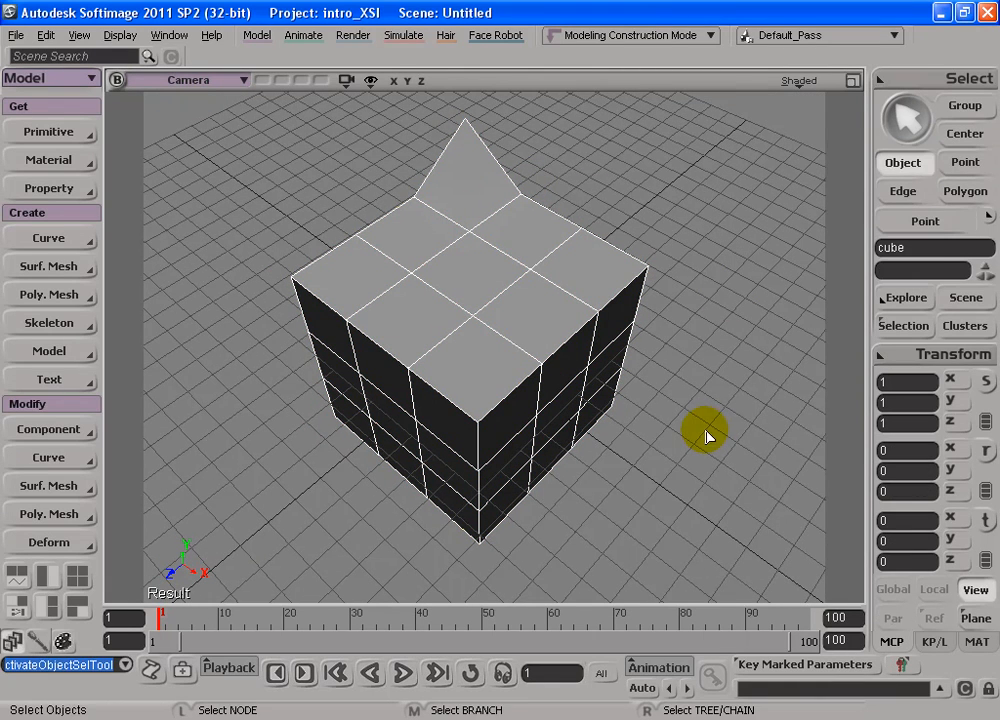
left_click(966, 164)
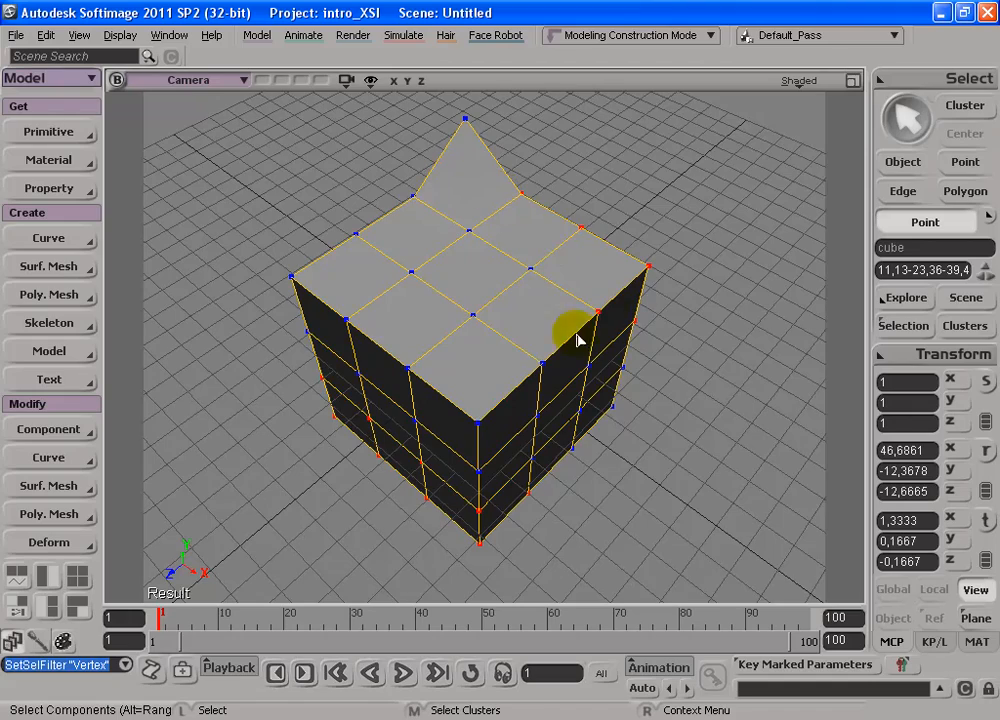
left_click_drag(567, 393, 542, 395, "alt")
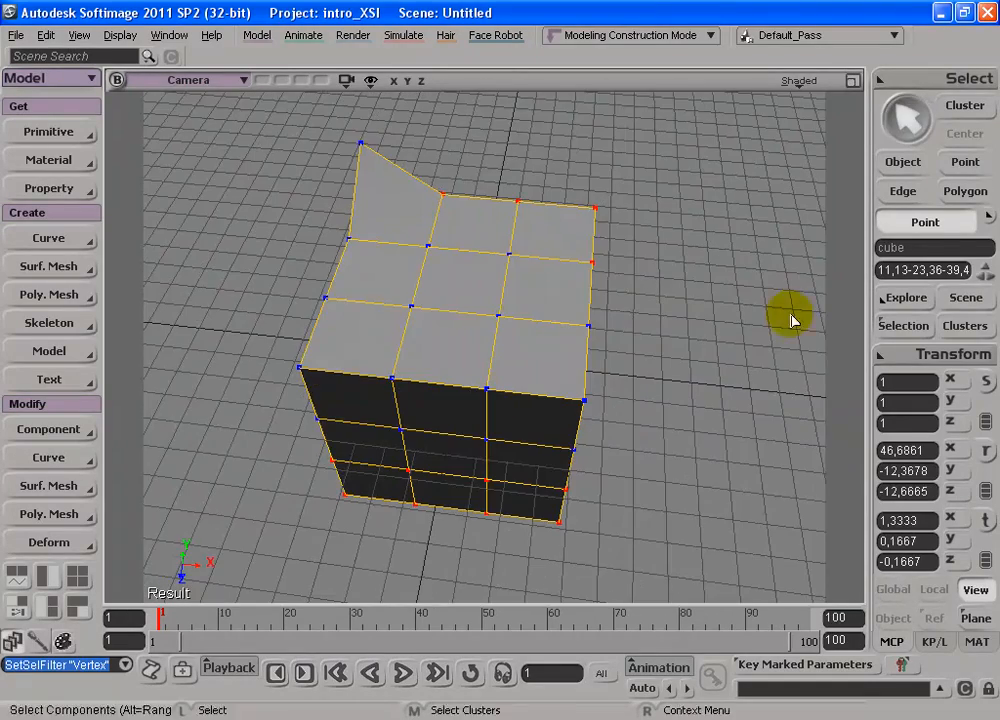
Recall the cube's stored polygon selection and its edge selection, and return to object selection
left_click(958, 192)
left_click(360, 335)
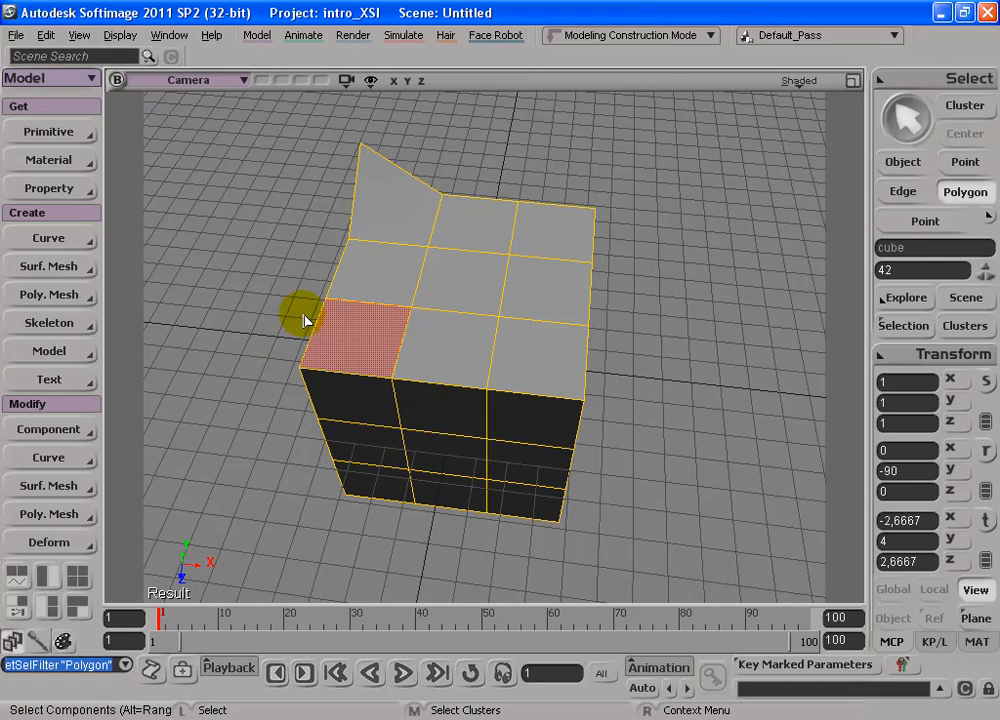
left_click(903, 191)
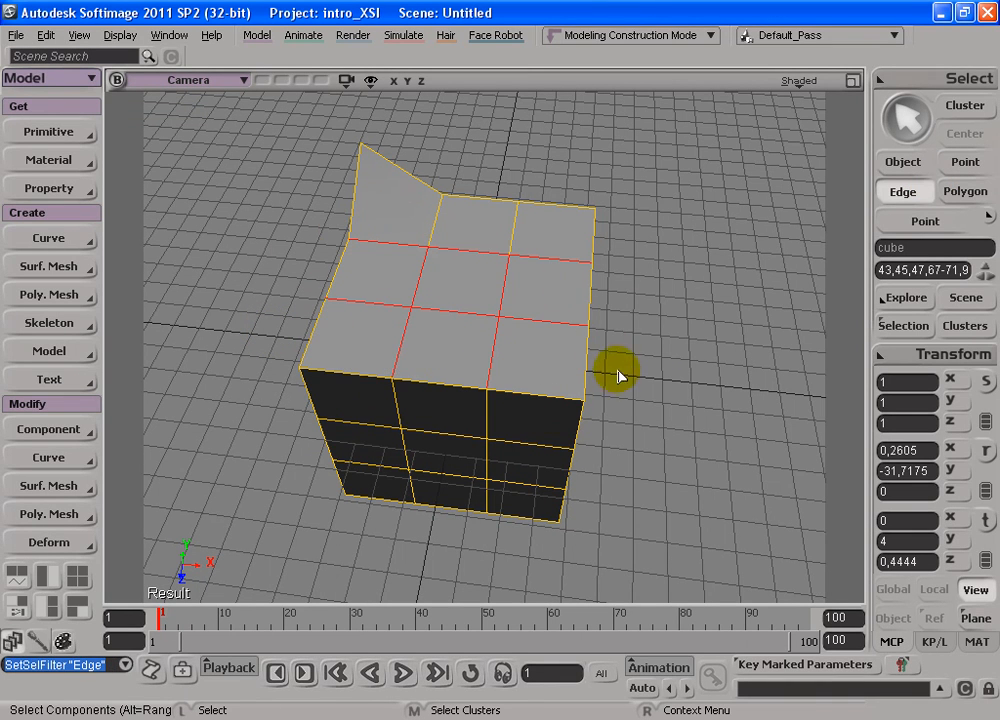
key("space")
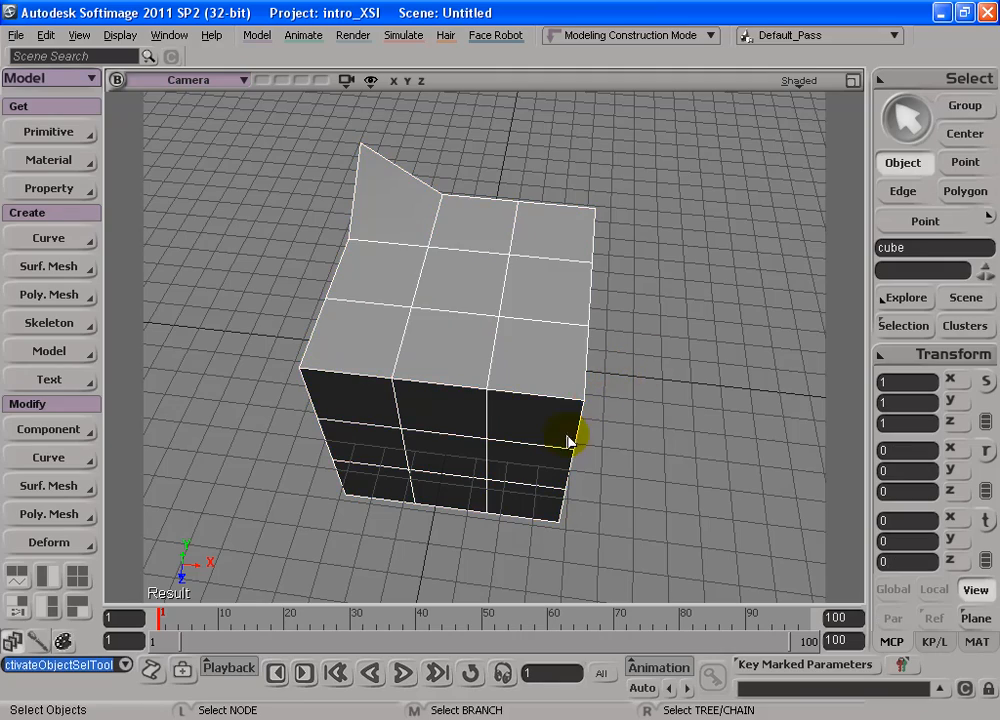
Orbit to an angled view showing the cube's top and two sides, deselect the cube, and select it again
key("s")
left_click_drag(531, 375, 431, 332)
middle_click_drag(443, 292, 453, 339)
key("space")
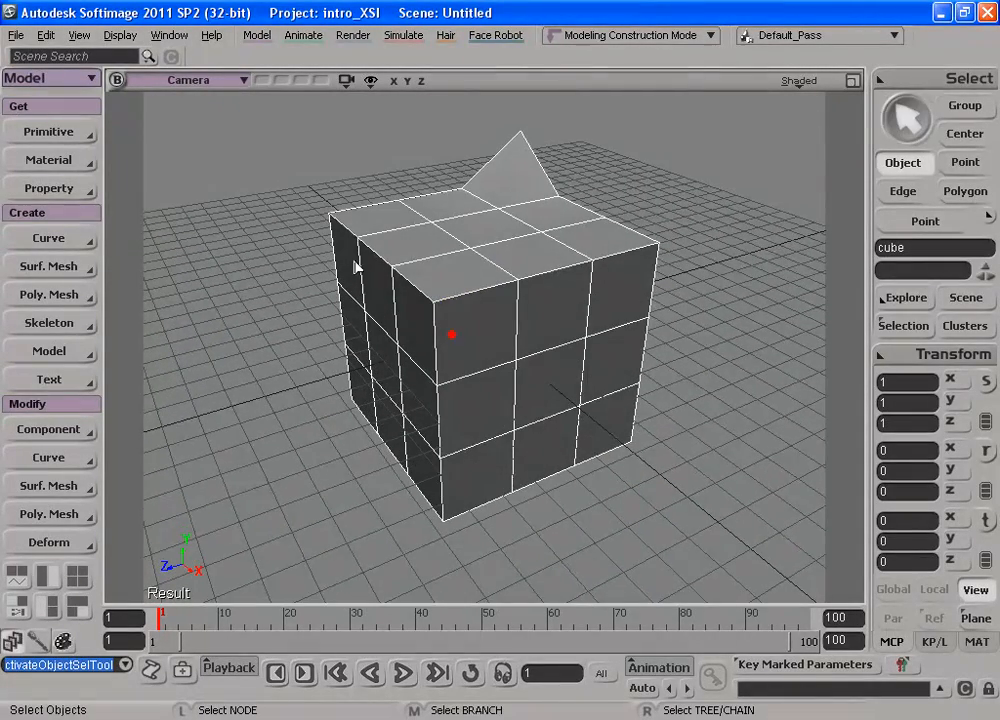
key("s")
left_click_drag(400, 330, 297, 464)
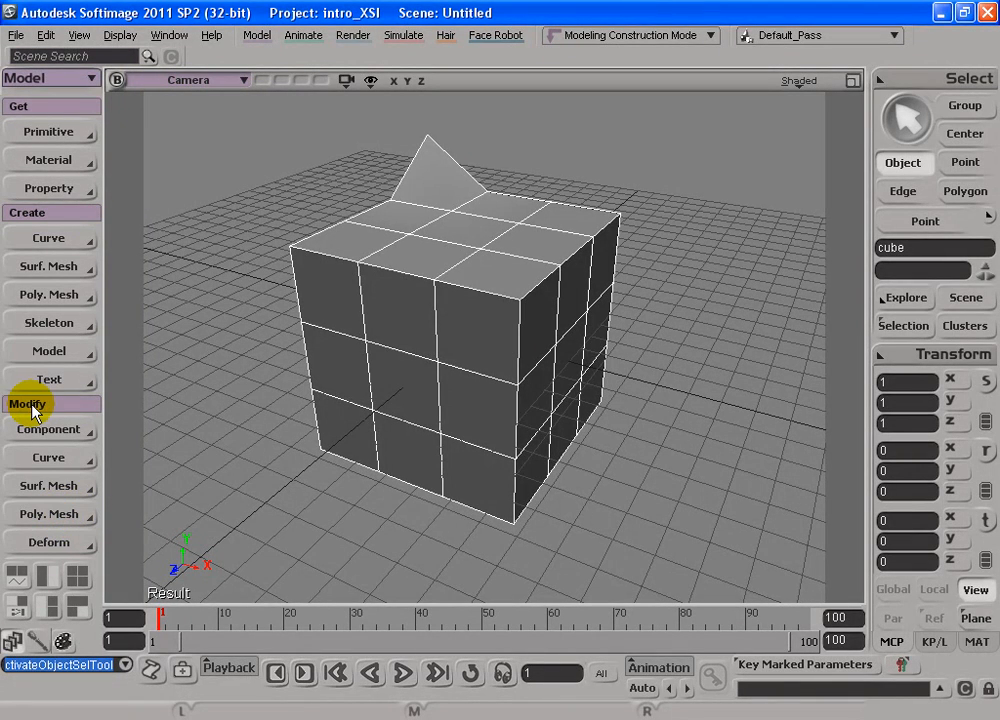
left_click(676, 326)
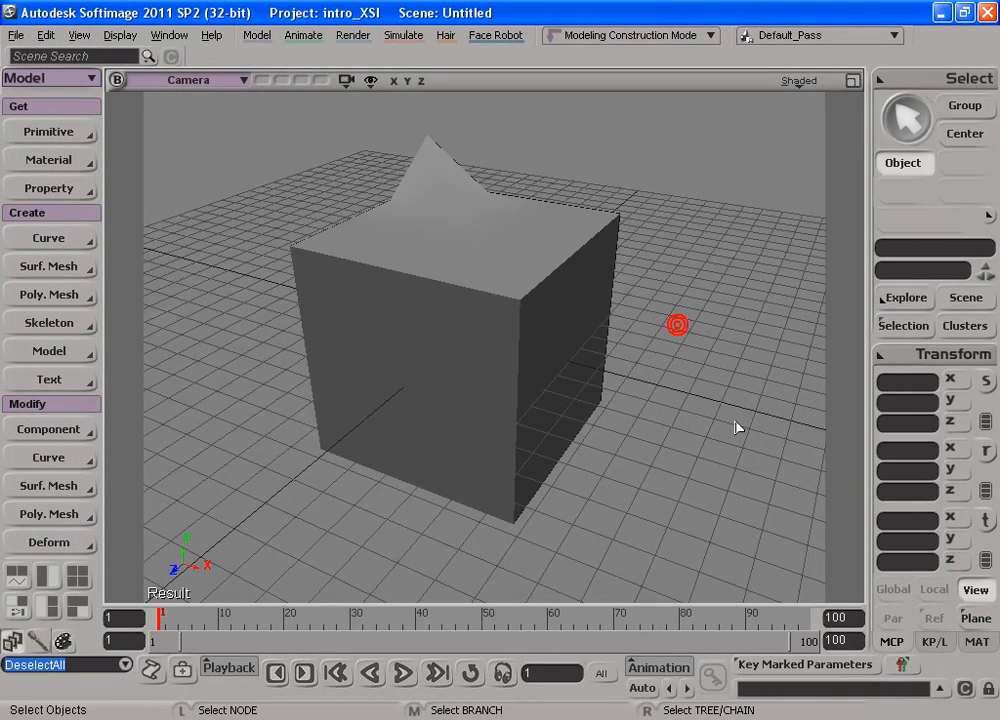
left_click(520, 179)
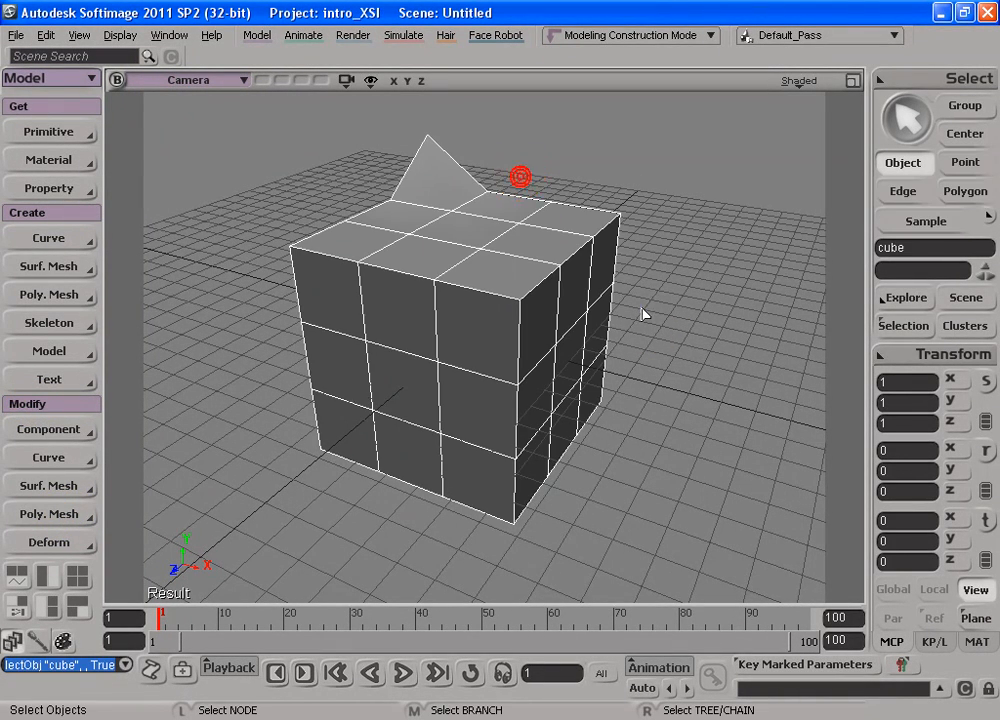
Try splitting the middle segment of the near vertical corner edge with the Split Edge Tool, inspect the point, and undo the split
left_click(66, 516)
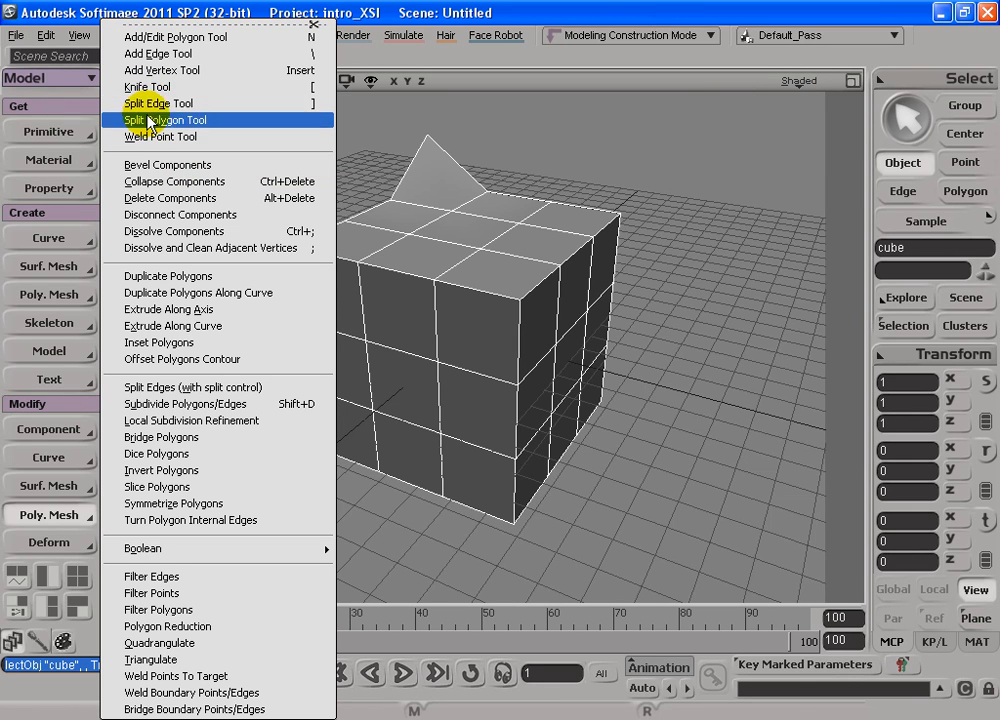
left_click(179, 105)
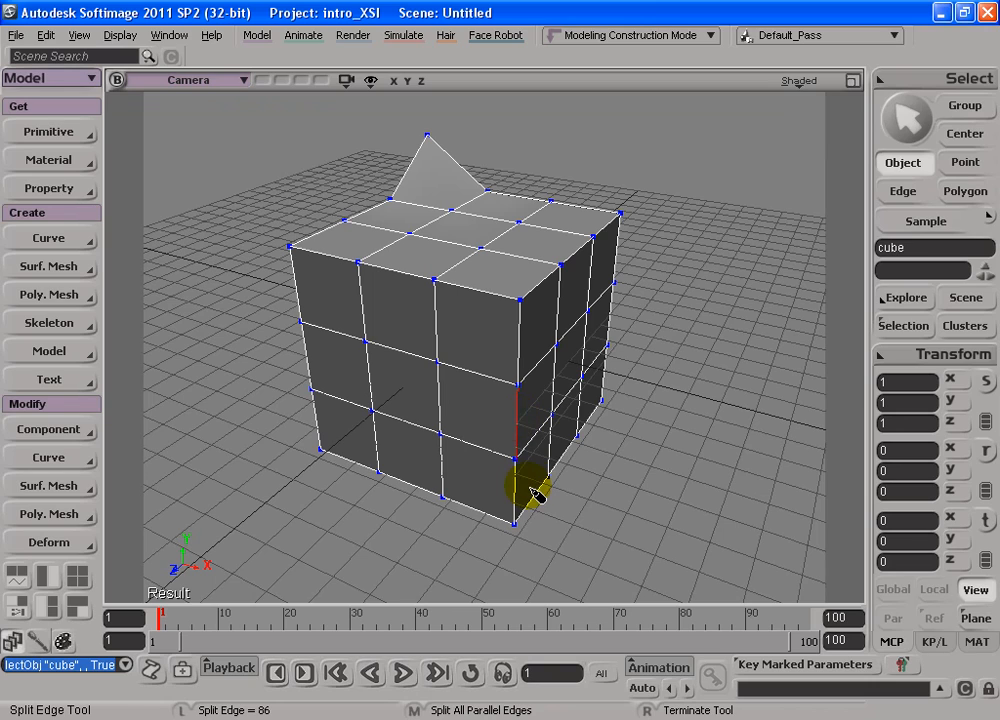
key("s")
right_click_drag(431, 393, 475, 350)
key("t")
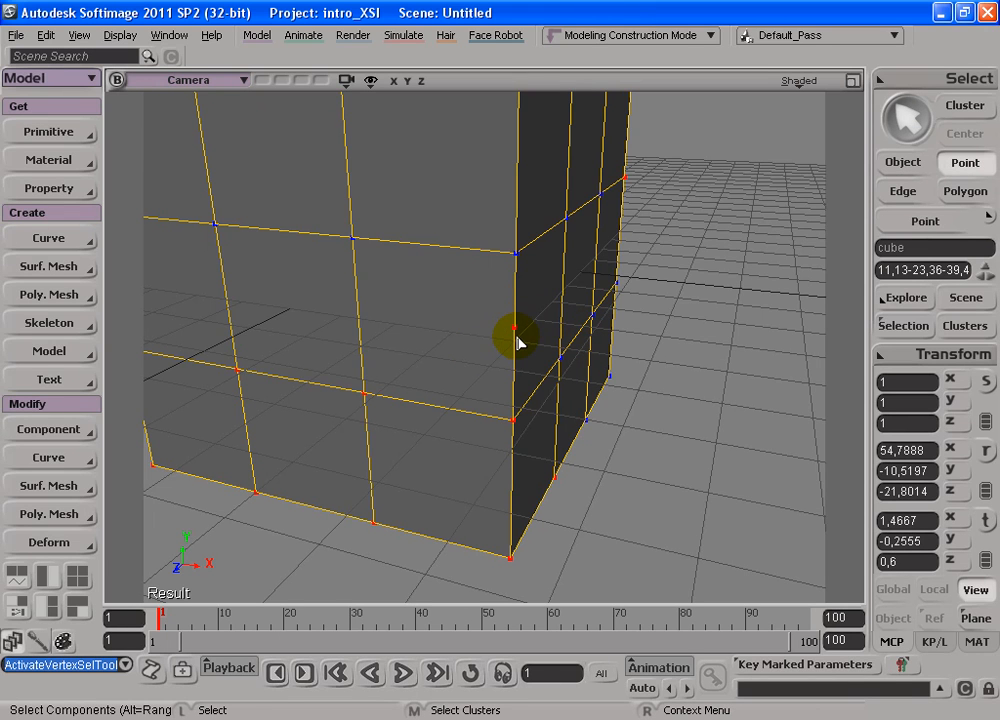
key("ctrl+z")
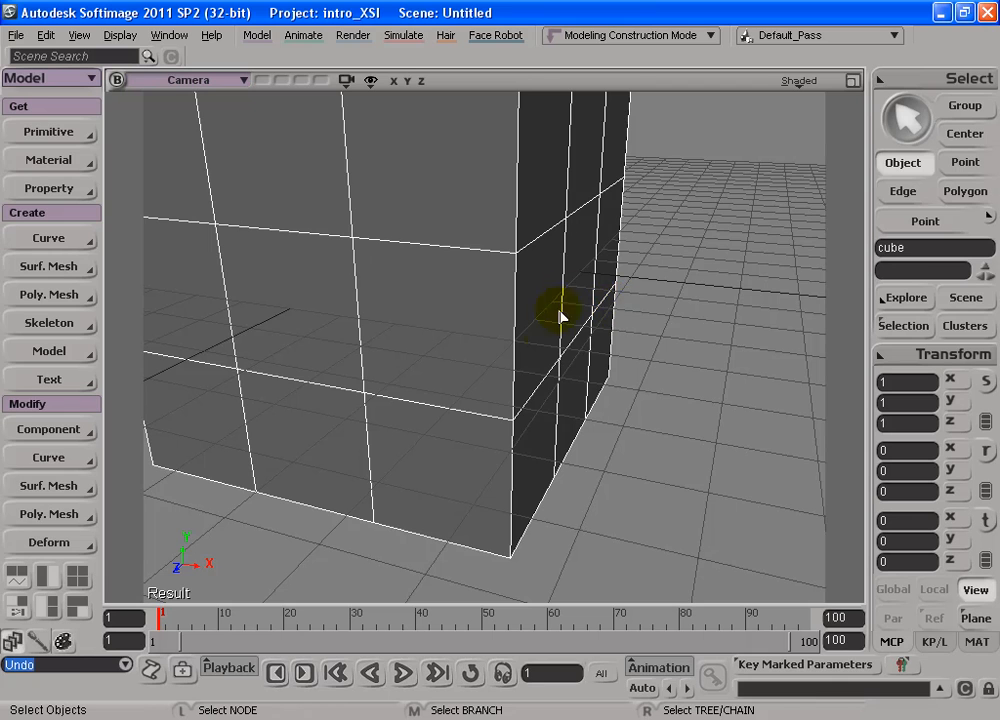
Split all edges parallel to the near vertical corner's middle segment with the Split Edge Tool, adding a horizontal loop around the cube
right_click_drag(603, 297, 466, 319, "alt")
middle_click_drag(466, 319, 568, 343, "alt")
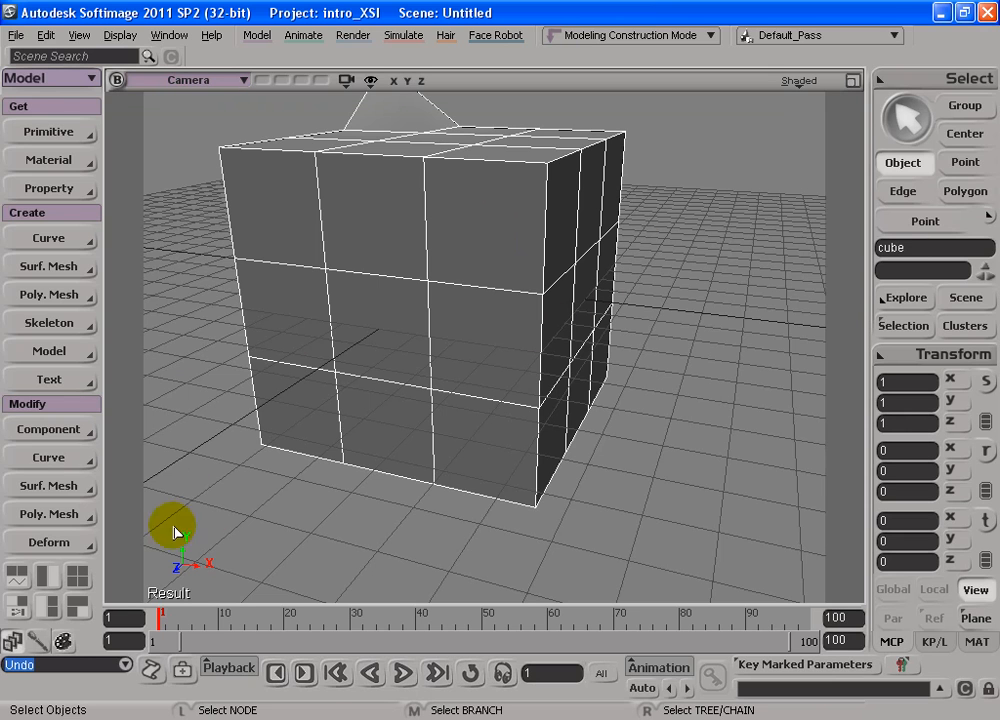
left_click(50, 515)
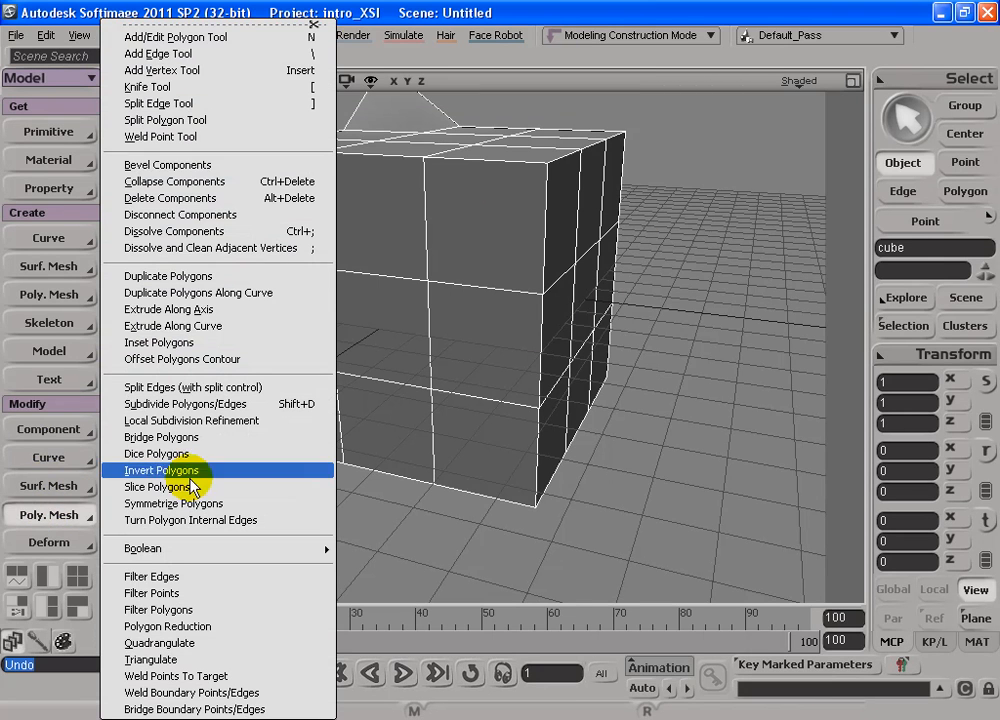
left_click(157, 104)
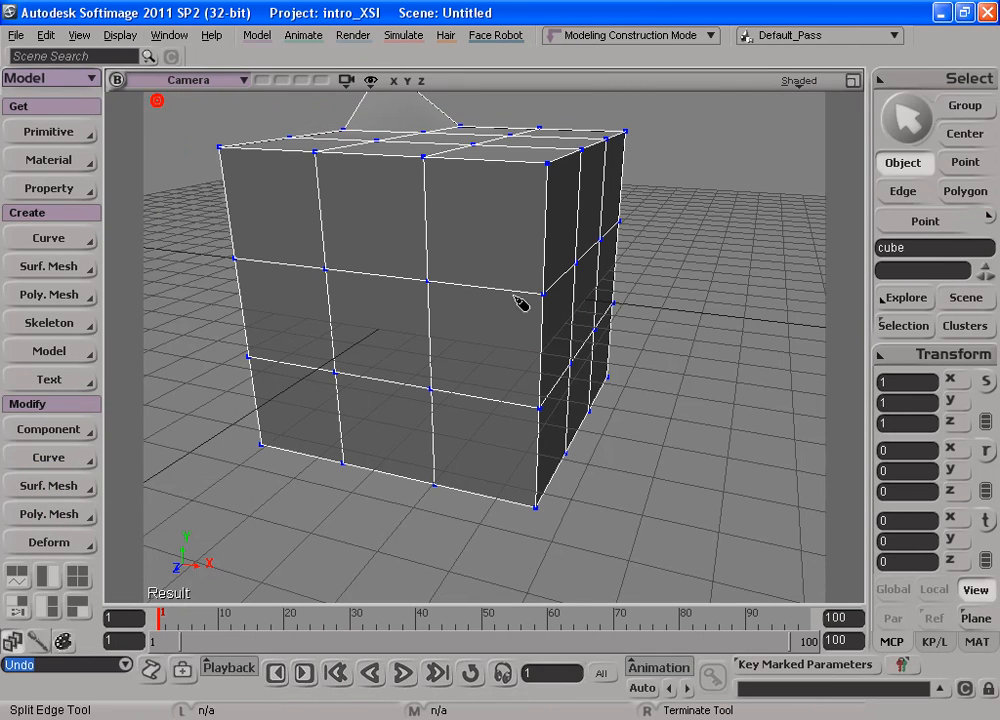
middle_click(546, 346)
Orbit and zoom around the cube to examine the added horizontal edge loop on all its sides
key("s")
right_click_drag(362, 360, 481, 342)
left_click_drag(481, 342, 617, 338)
left_click_drag(500, 307, 458, 417)
left_click_drag(516, 339, 574, 335)
mouse_move(357, 341)
left_mouse_down()
mouse_move(455, 337)
mouse_move(451, 349)
left_mouse_up()
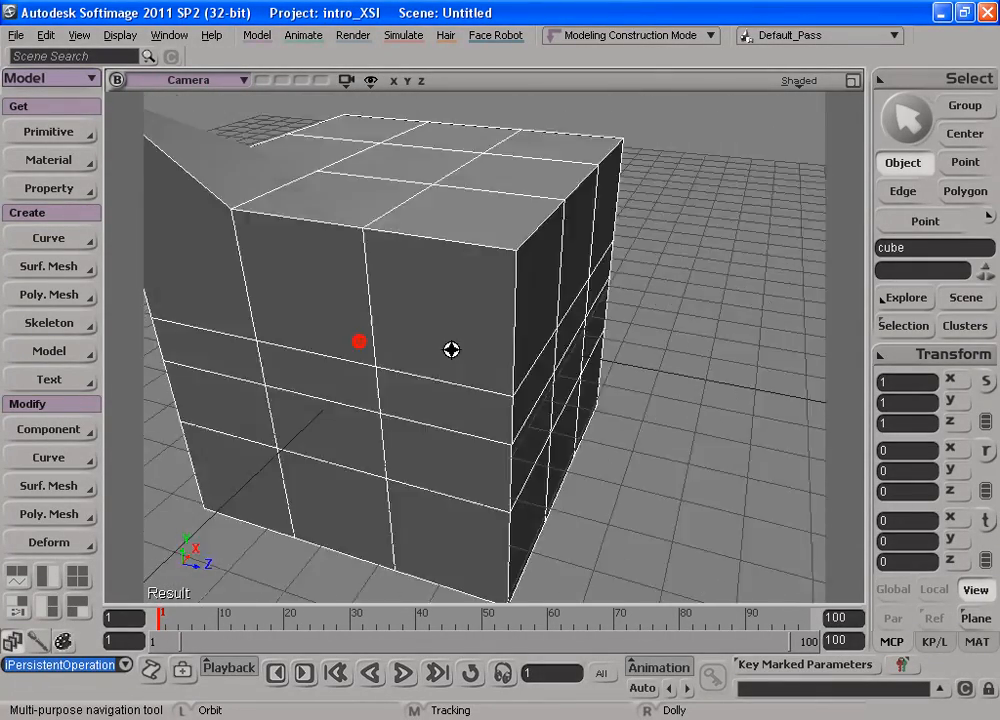
right_click_drag(527, 338, 404, 364)
mouse_move(473, 355)
left_mouse_down()
mouse_move(587, 324)
mouse_move(548, 416)
left_mouse_up()
left_click_drag(473, 424, 367, 408)
left_click_drag(474, 382, 383, 367)
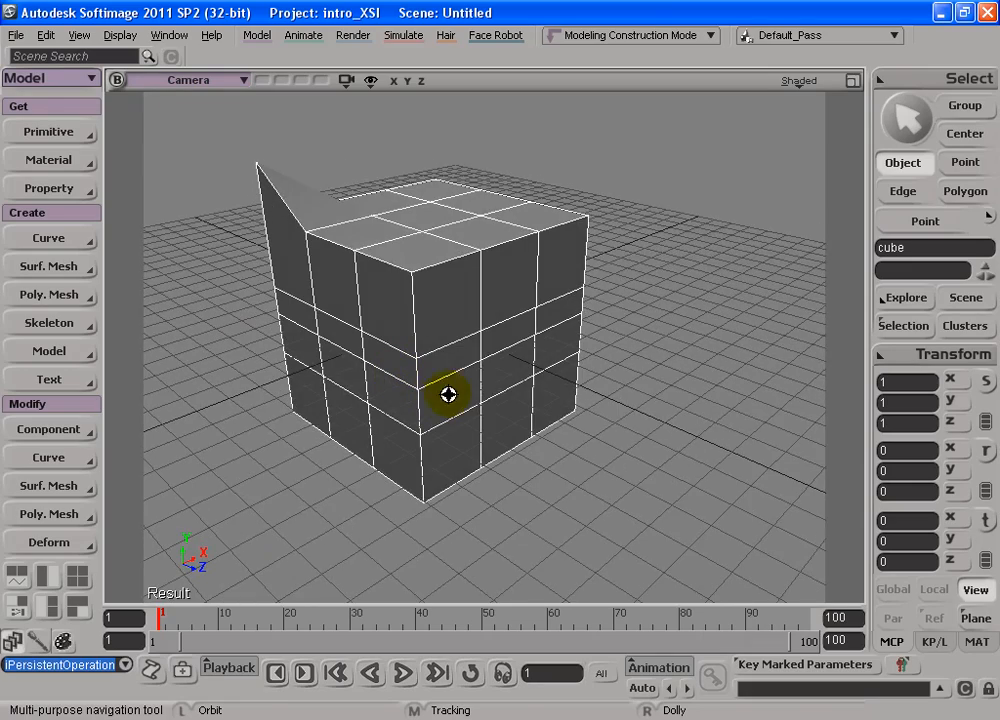
Orbit, pan and zoom around the cube to examine its edge loops from several sides
key("backslash")
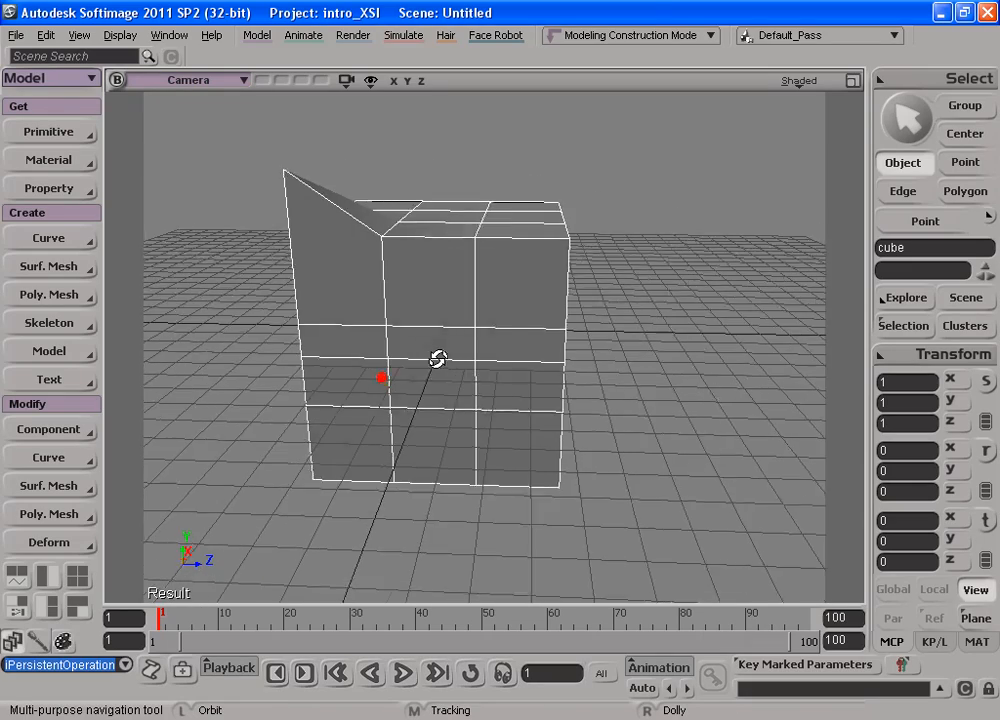
left_click_drag(393, 395, 447, 365)
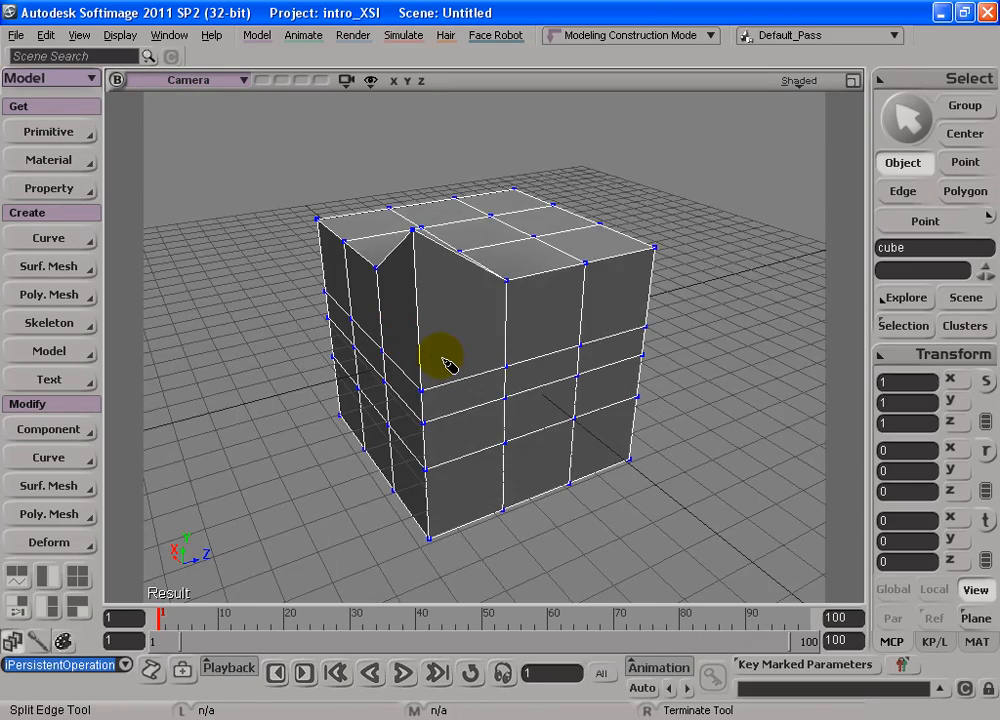
key("s")
left_click_drag(507, 386, 440, 330)
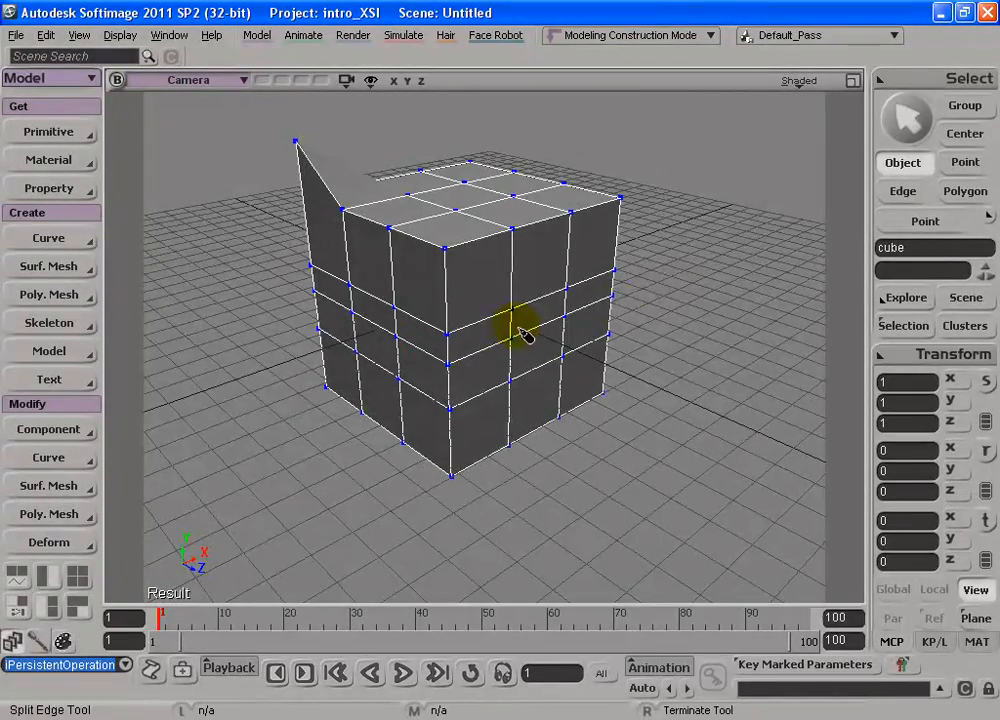
key("space")
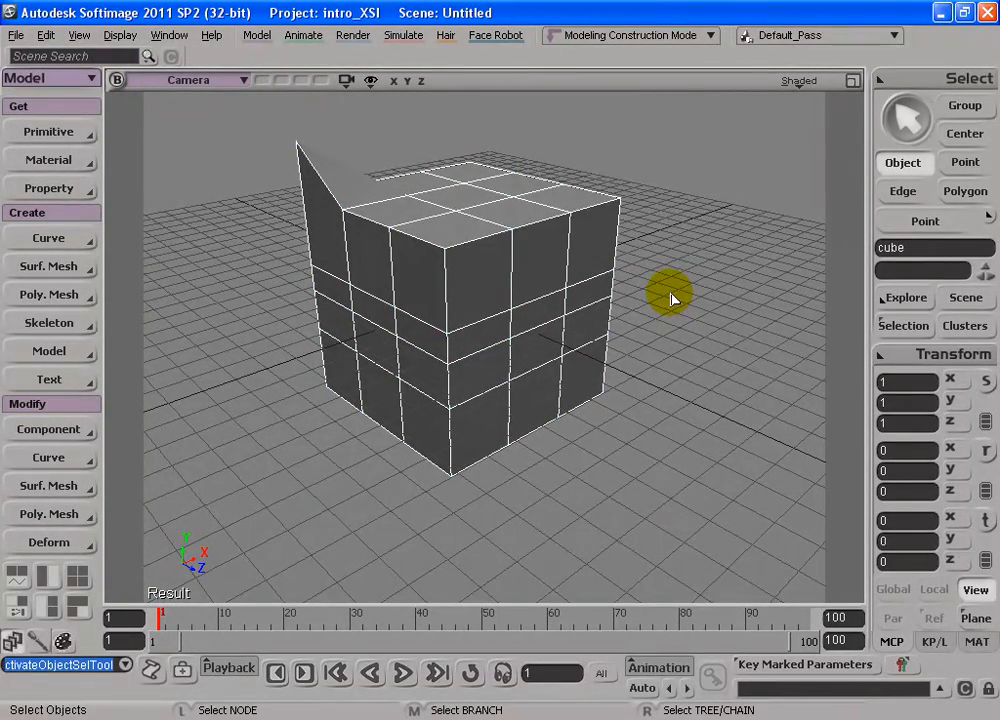
key("s")
middle_click_drag(501, 378, 509, 370)
left_click_drag(509, 370, 500, 337)
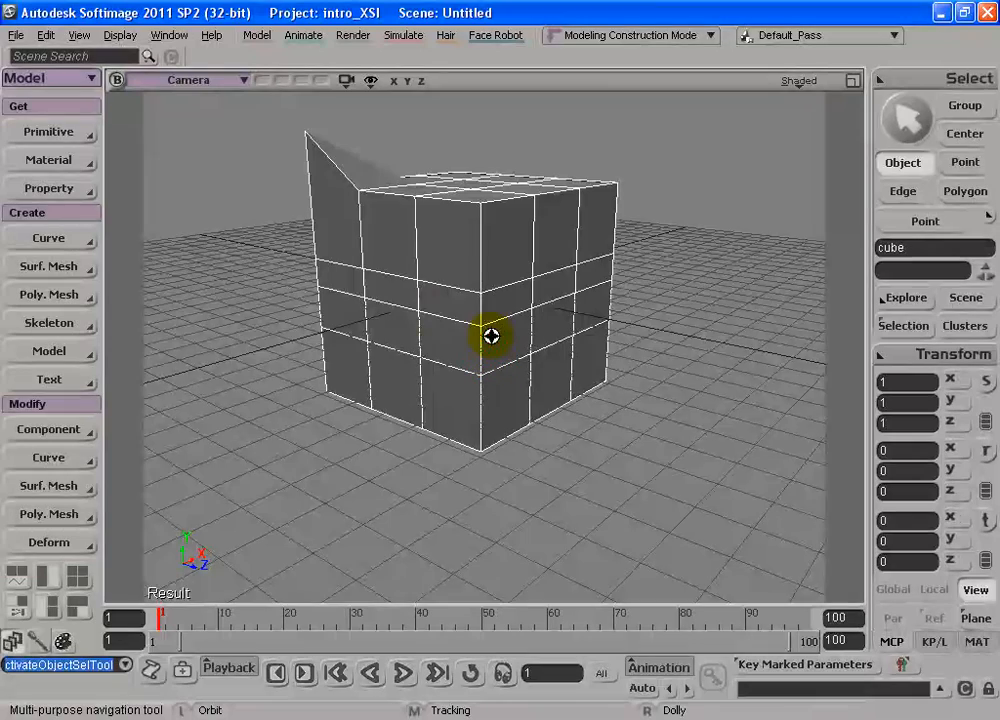
right_click_drag(500, 337, 484, 324)
left_click_drag(484, 324, 512, 310)
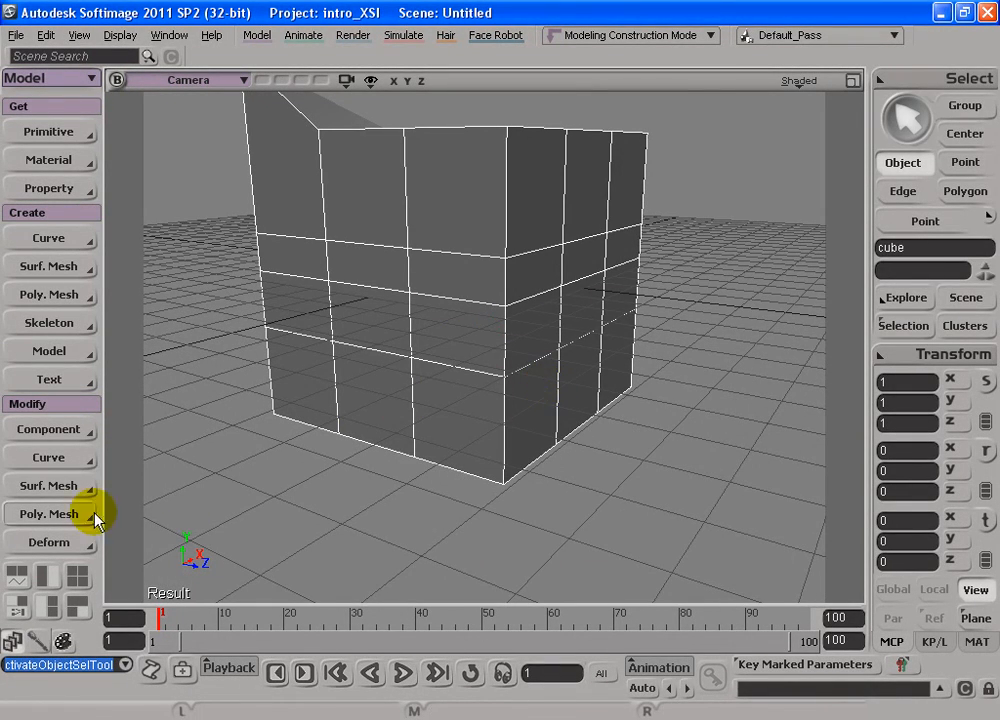
Split all edges parallel to the near vertical corner's segment just below the added loop with the Split Edge Tool, adding another horizontal loop
left_click(48, 516)
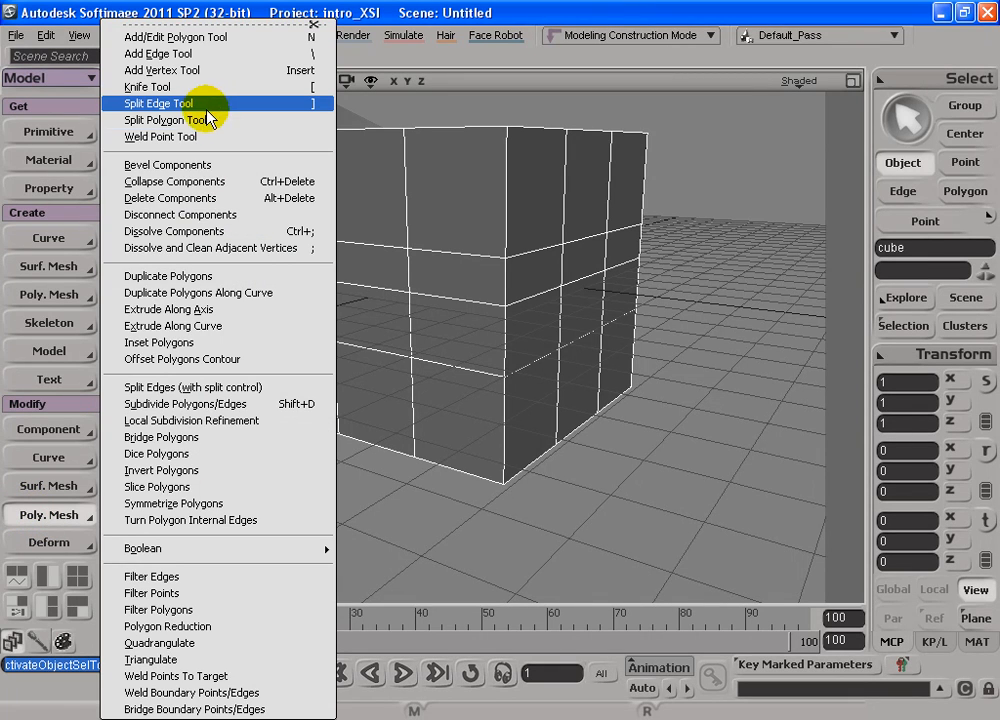
key("Escape")
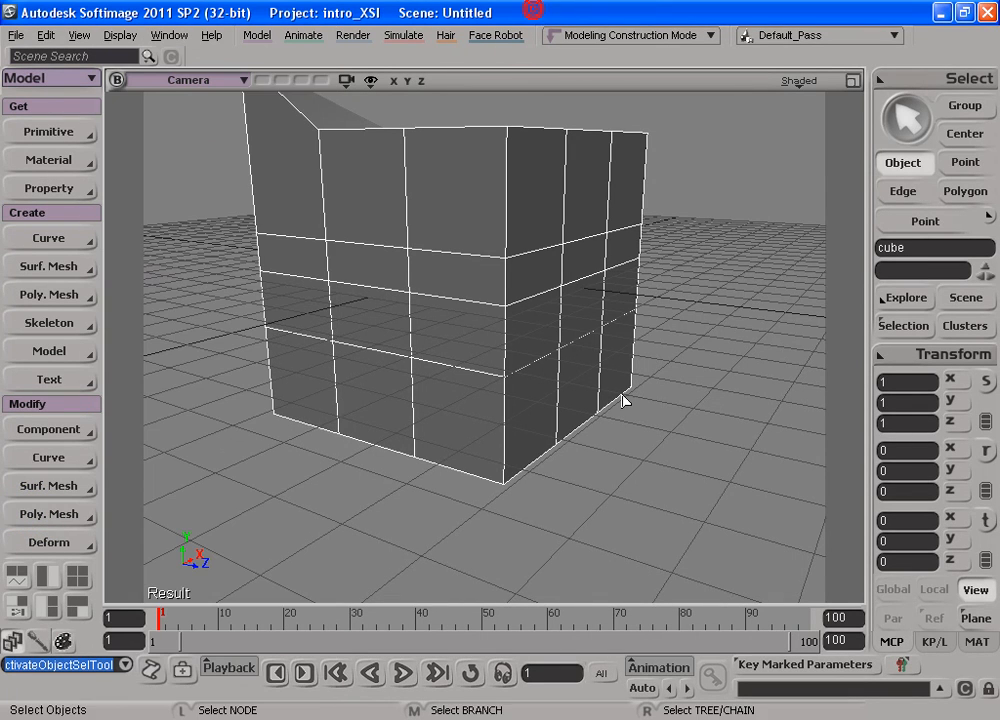
key("s")
left_click_drag(473, 420, 500, 421)
key("space")
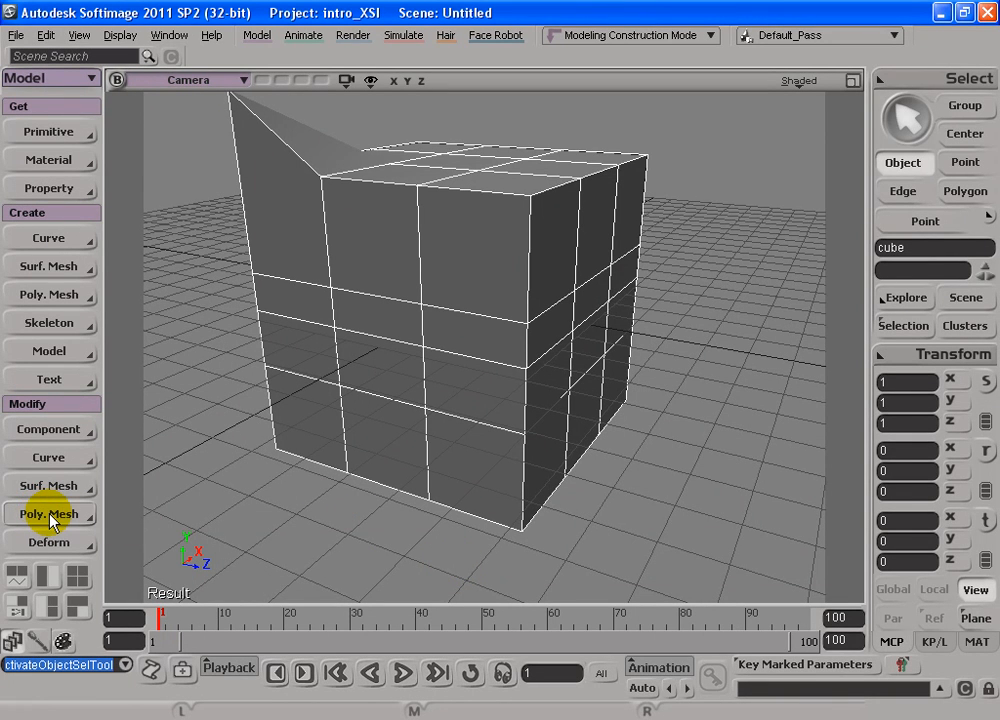
key("backslash")
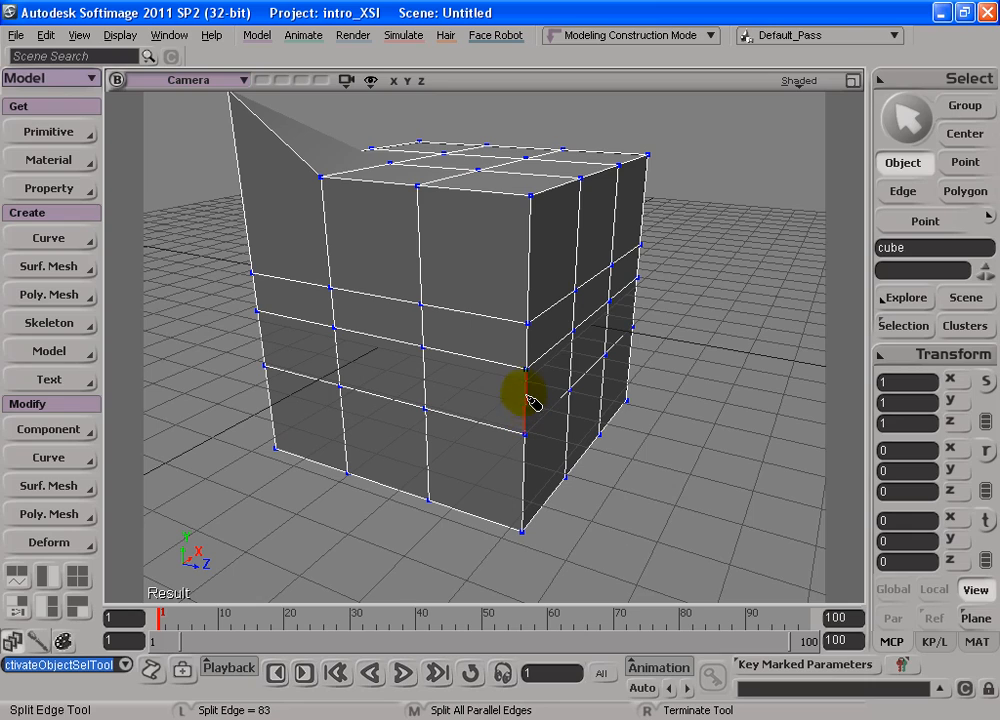
key("s")
left_click_drag(556, 388, 444, 382)
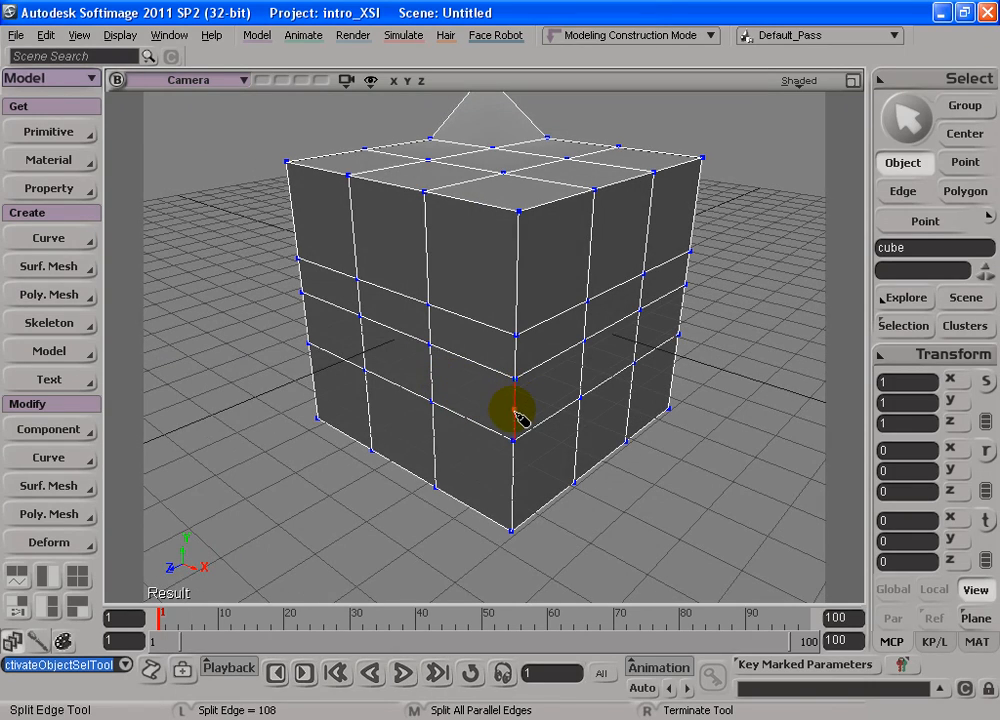
key("s")
left_click_drag(473, 444, 475, 417)
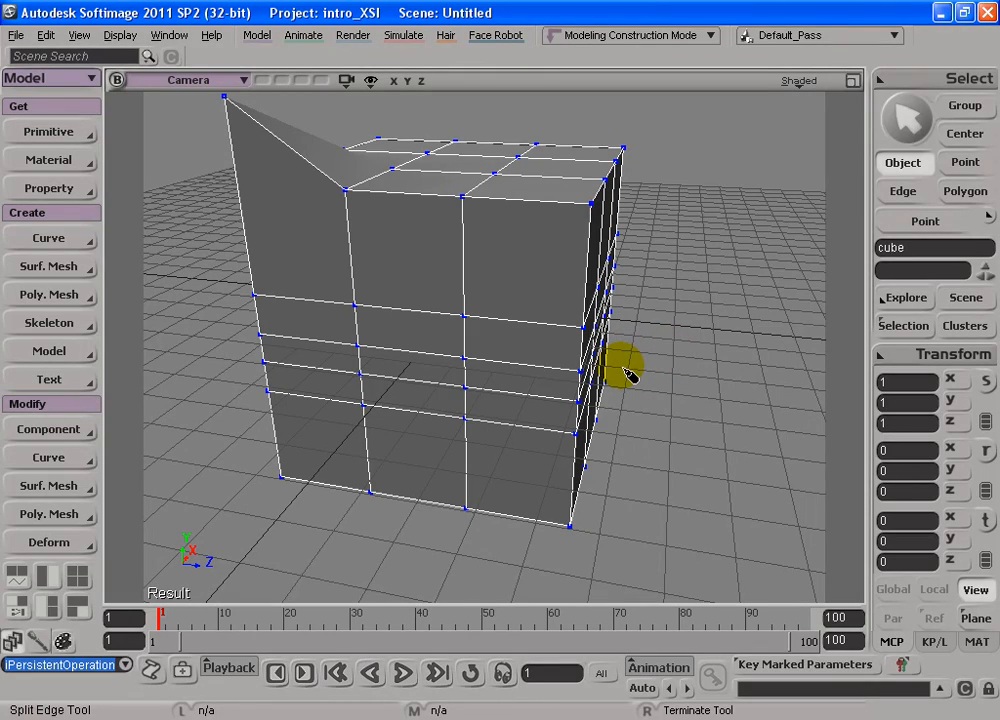
key("space")
Review the polygon mesh modify commands, including the Boolean options, and look over the cube from several angles
key("s")
left_click_drag(609, 406, 400, 445)
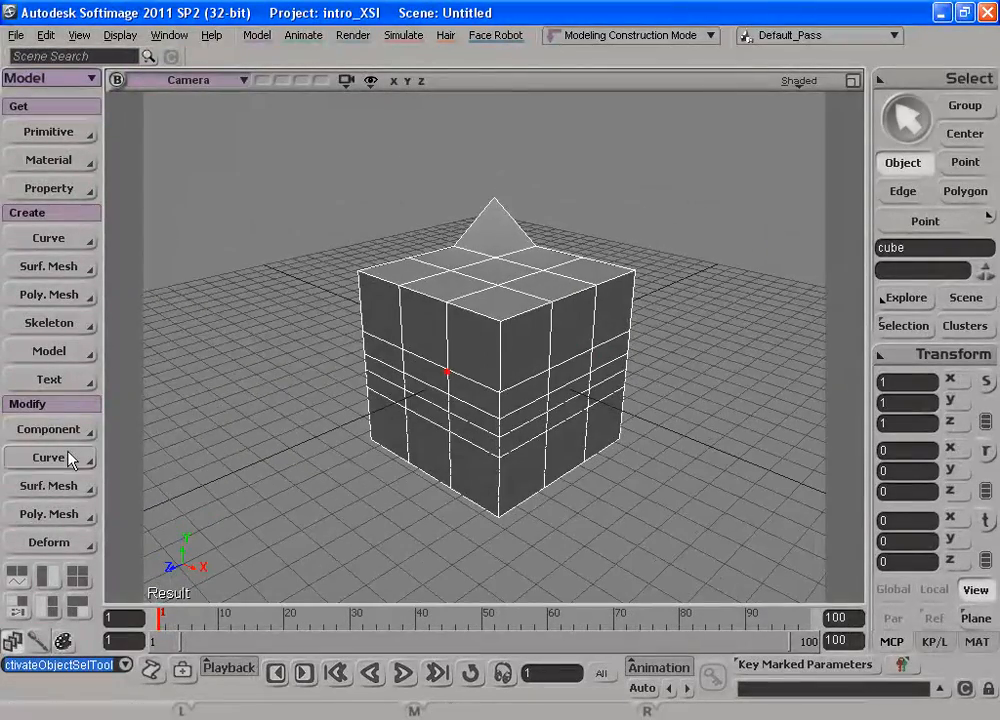
left_click(50, 513)
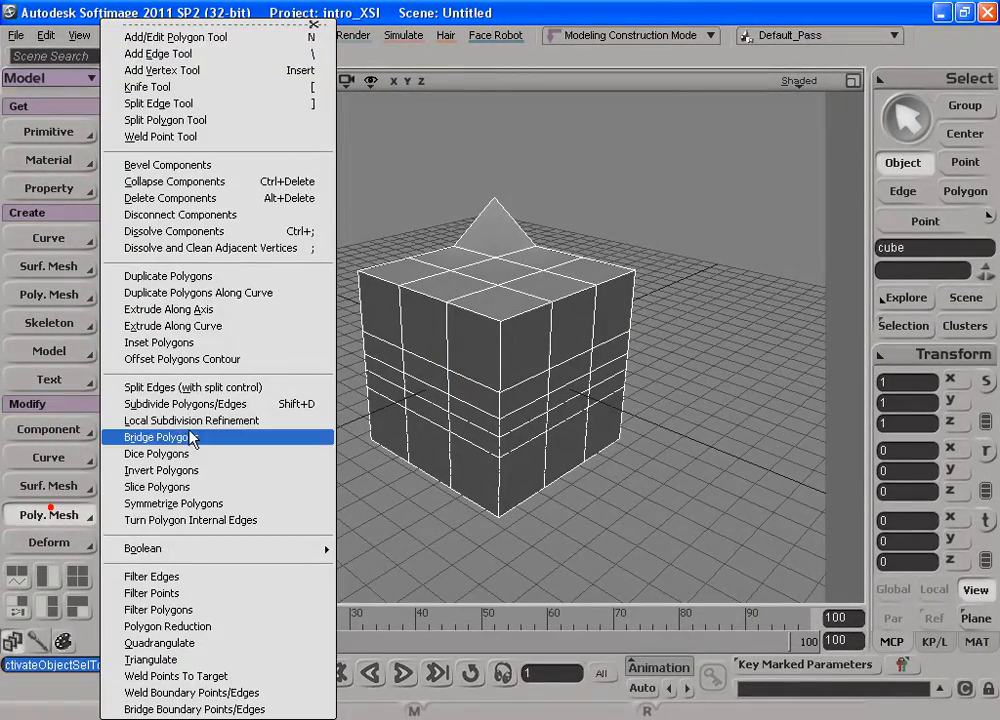
mouse_move(275, 560)
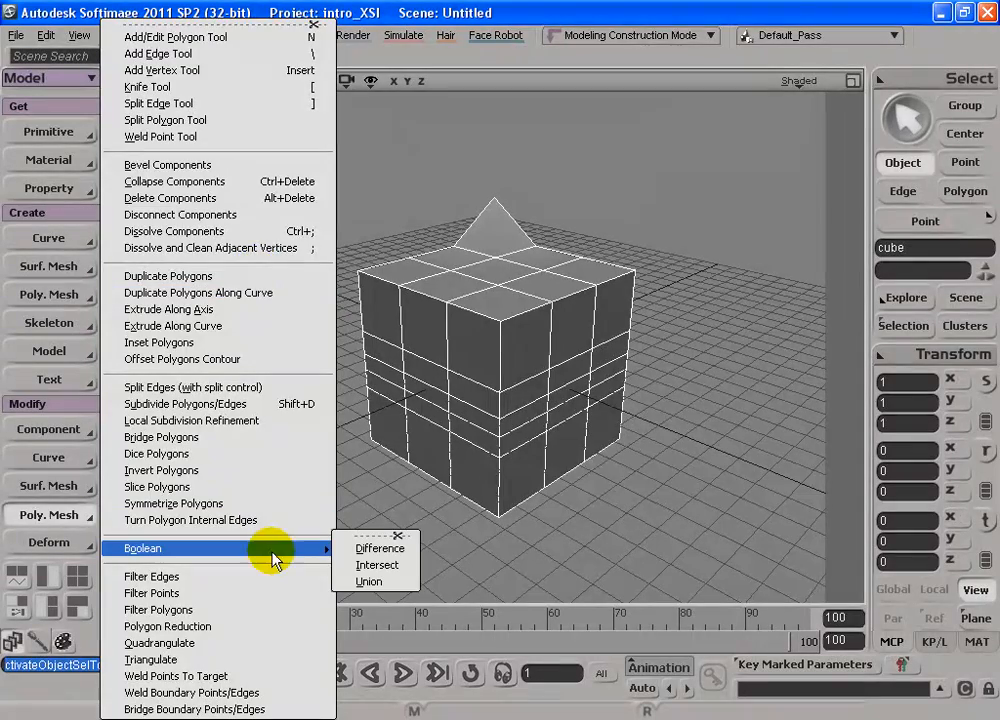
left_click(685, 338)
key("s")
left_click_drag(478, 384, 549, 410)
mouse_move(413, 324)
left_mouse_down()
mouse_move(533, 382)
mouse_move(549, 301)
mouse_move(430, 330)
left_mouse_up()
left_click(16, 35)
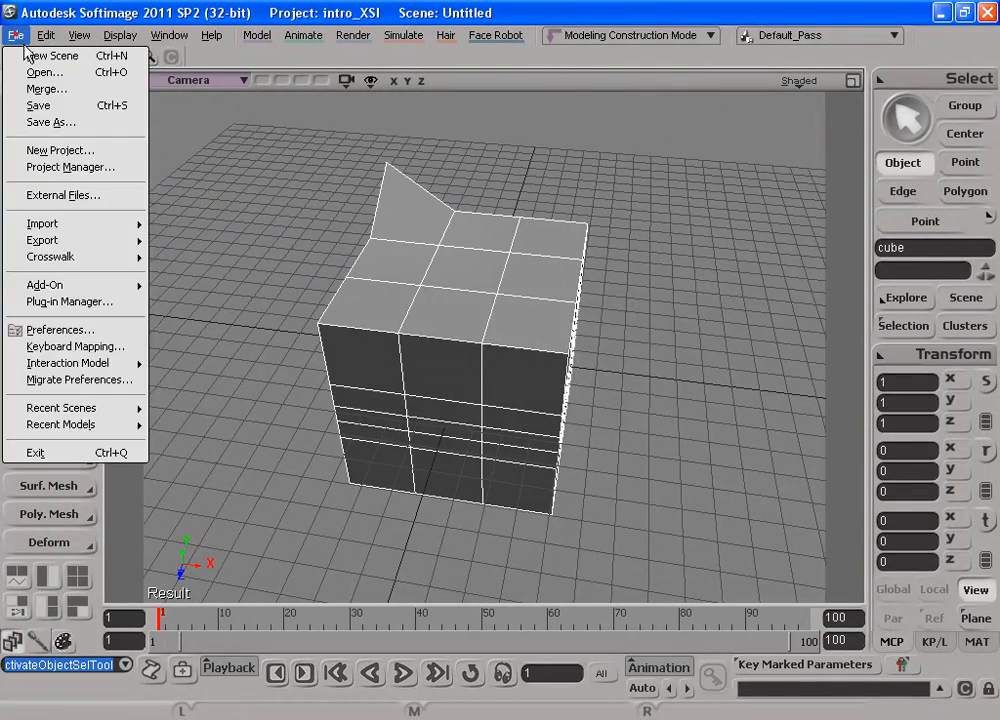
left_click(30, 55)
left_click(500, 403)
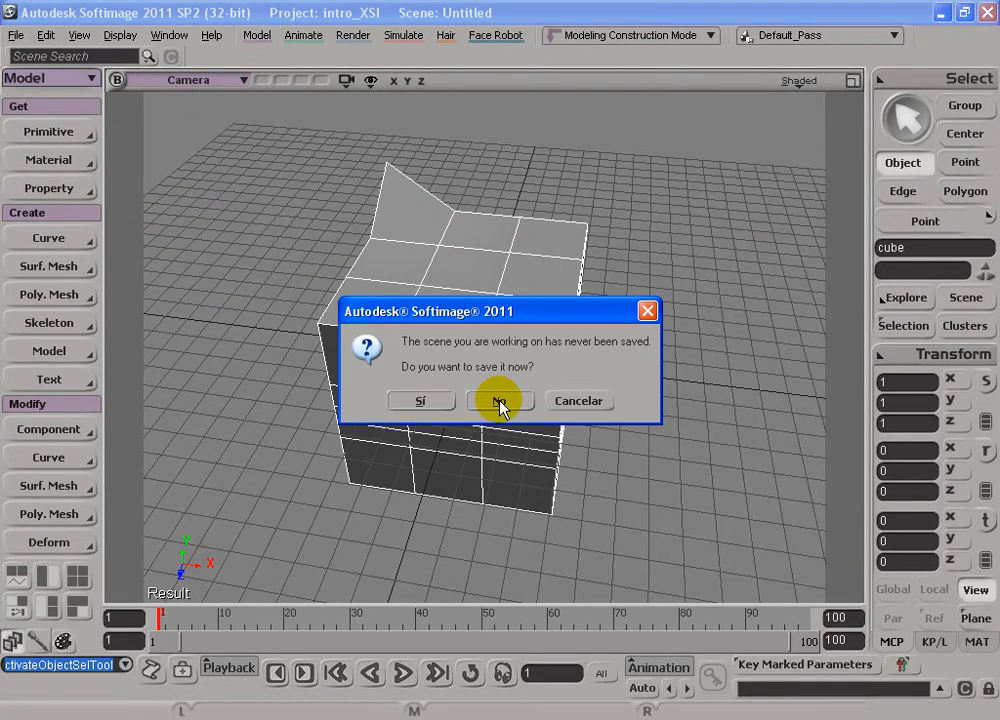
Delete the cube and create a polygon mesh sphere with the default settings
left_click(448, 281)
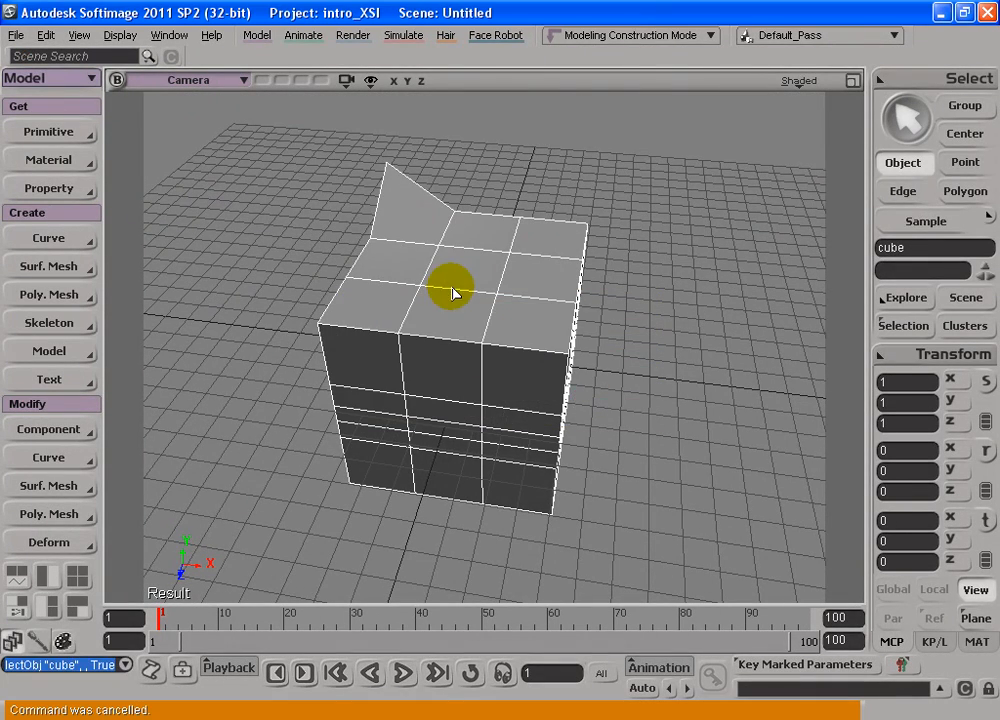
key("Delete")
left_click(72, 133)
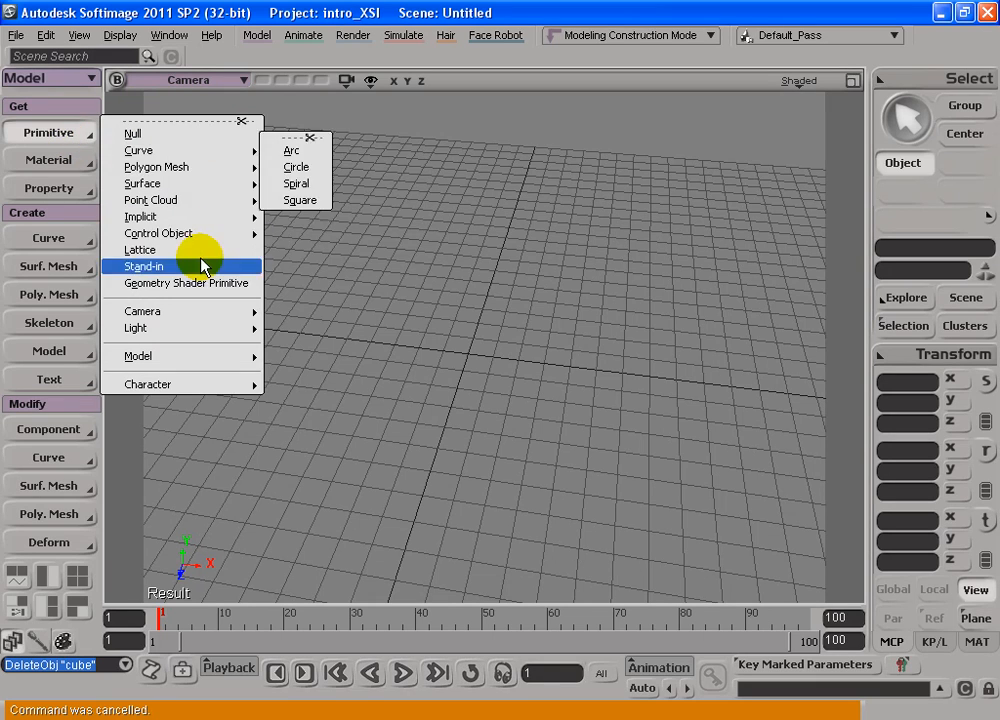
mouse_move(177, 155)
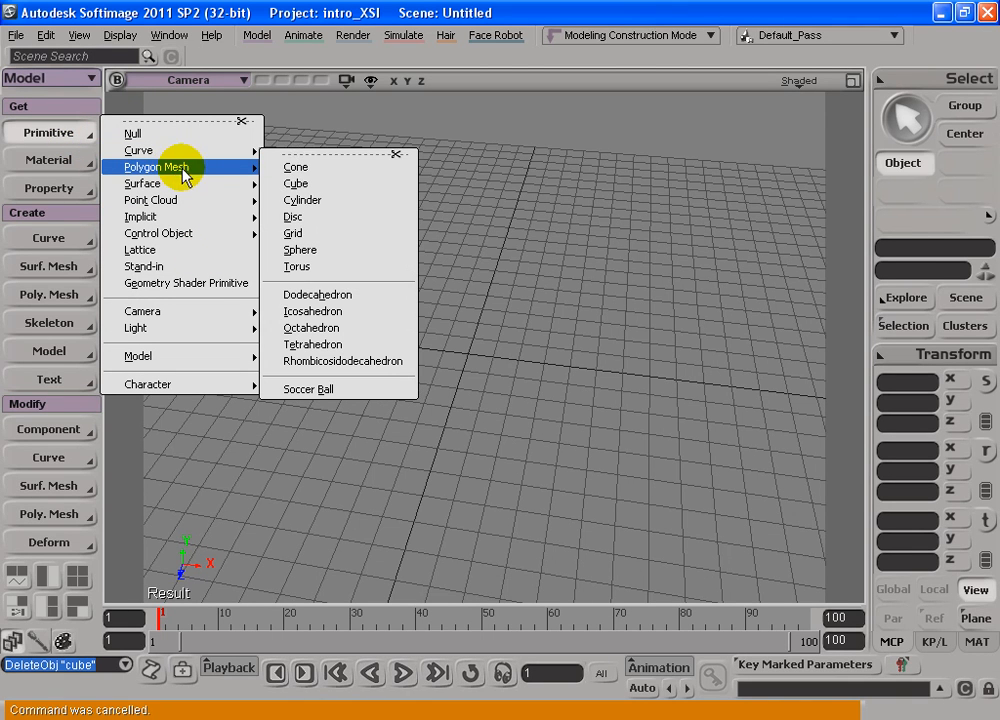
left_click(315, 250)
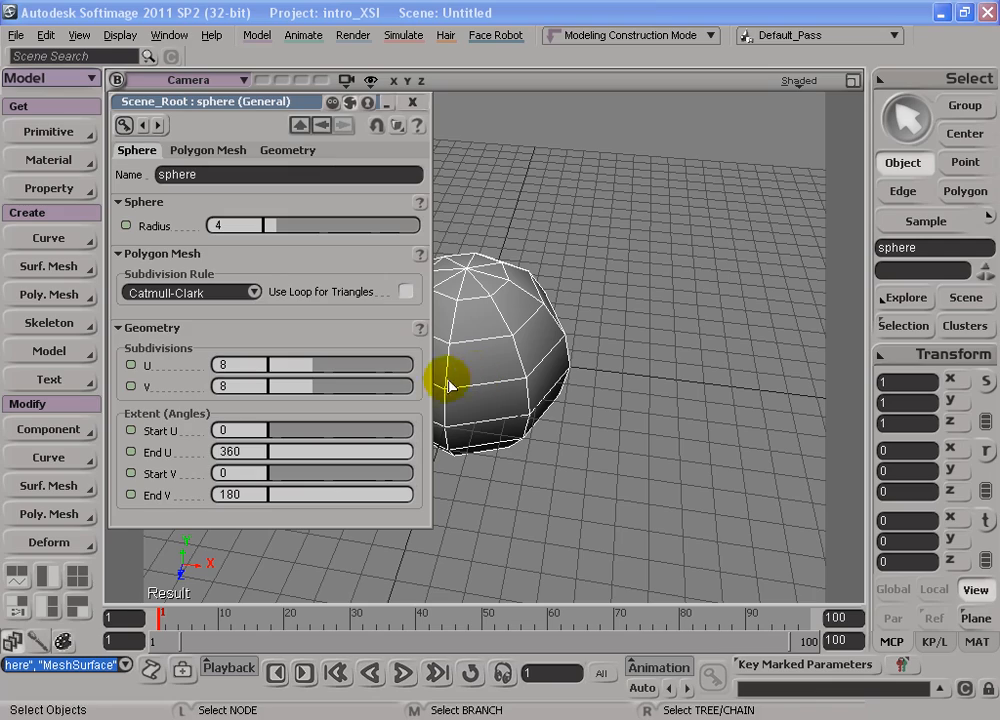
left_click(413, 102)
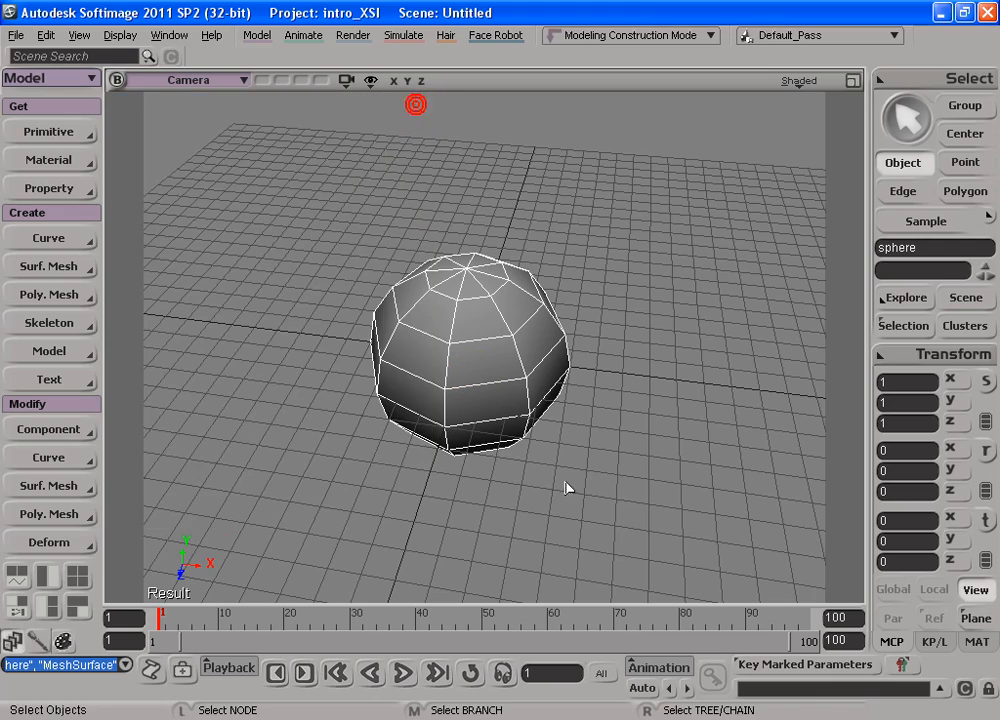
Move only the sphere's transform pivot along the Z axis to a spot well outside the sphere
key("s")
left_click_drag(557, 488, 499, 406)
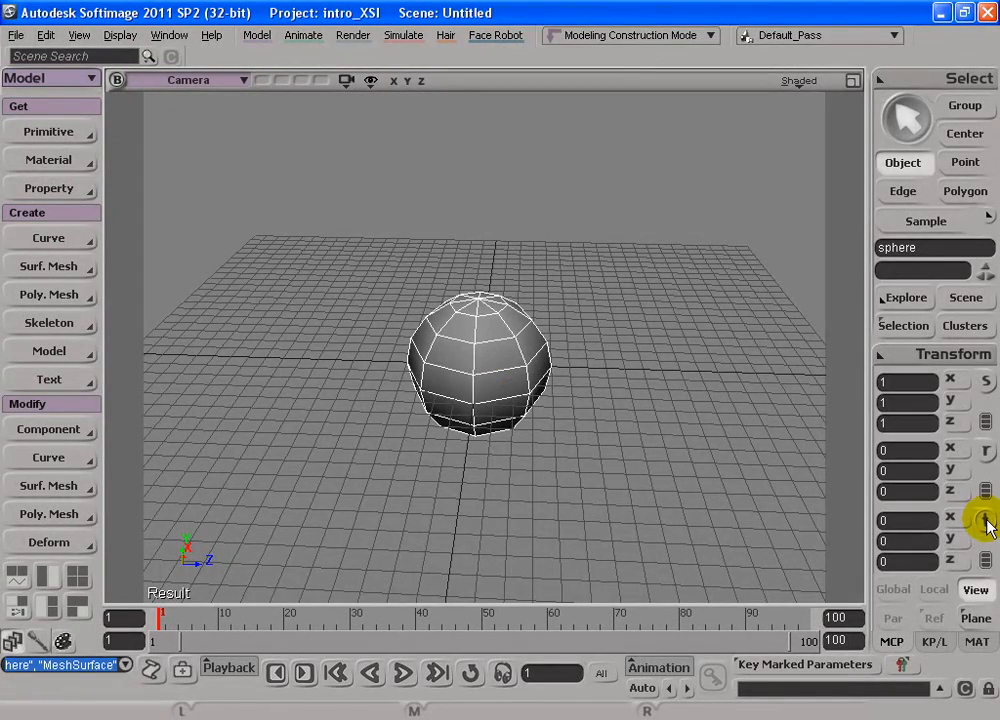
key("v")
key("s")
left_click_drag(547, 382, 432, 396)
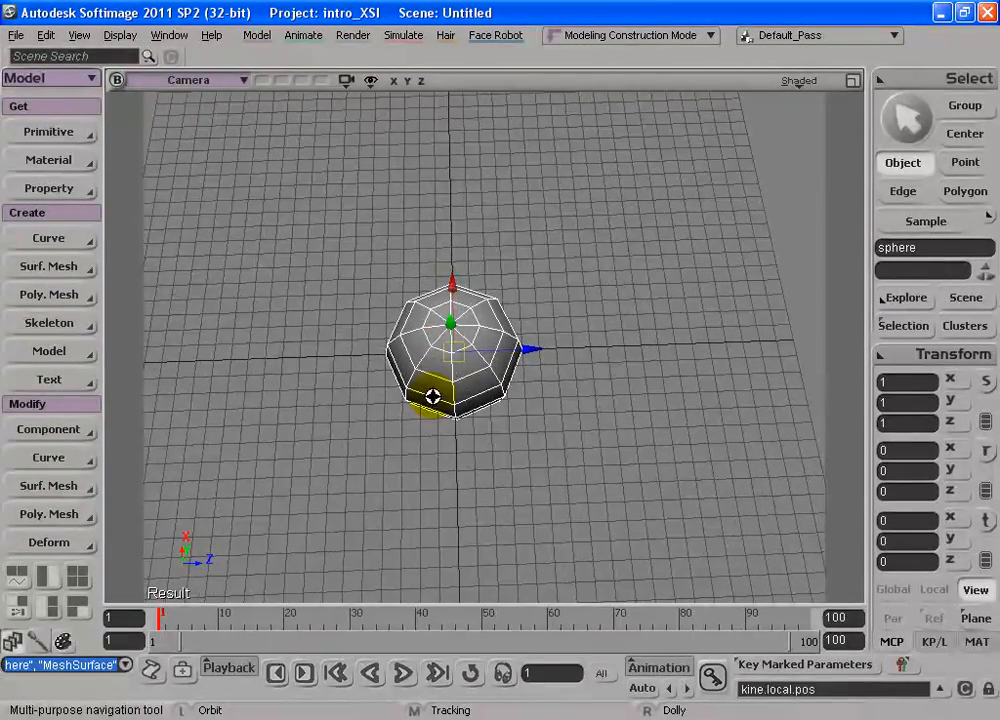
key("v")
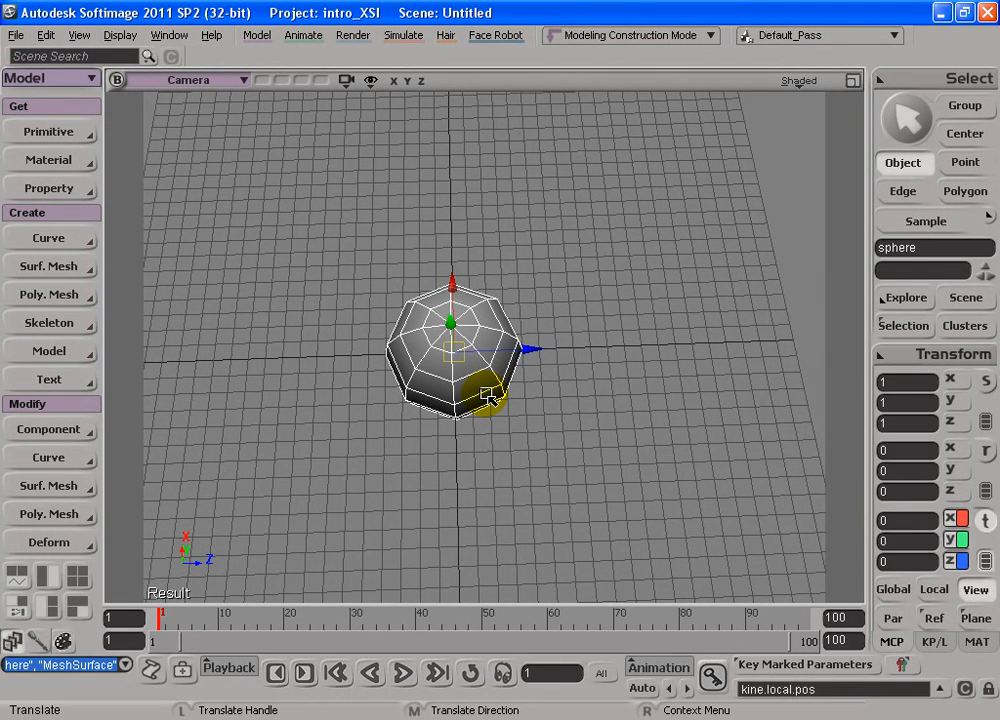
key("alt")
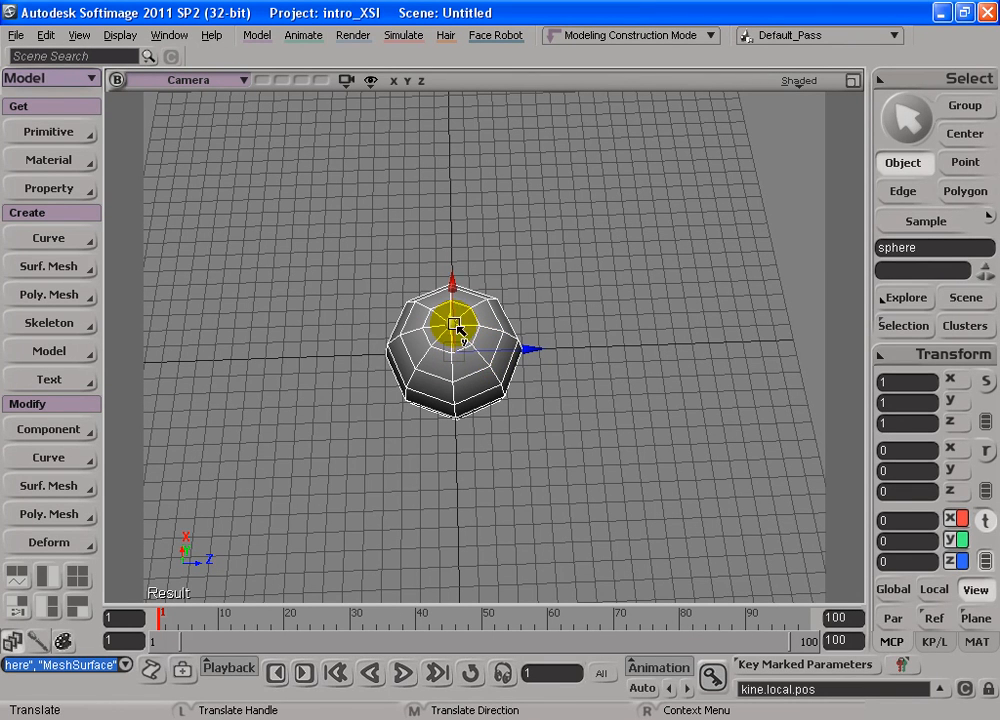
key("s")
left_click_drag(484, 352, 477, 390)
key("v")
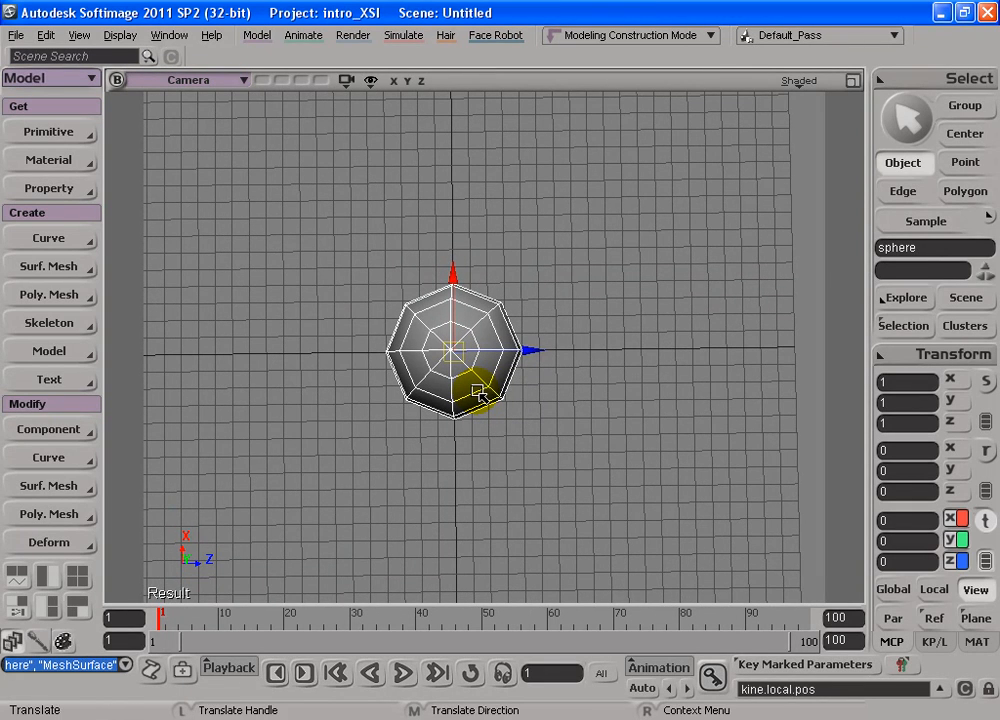
left_click_drag(571, 352, 694, 372, "alt")
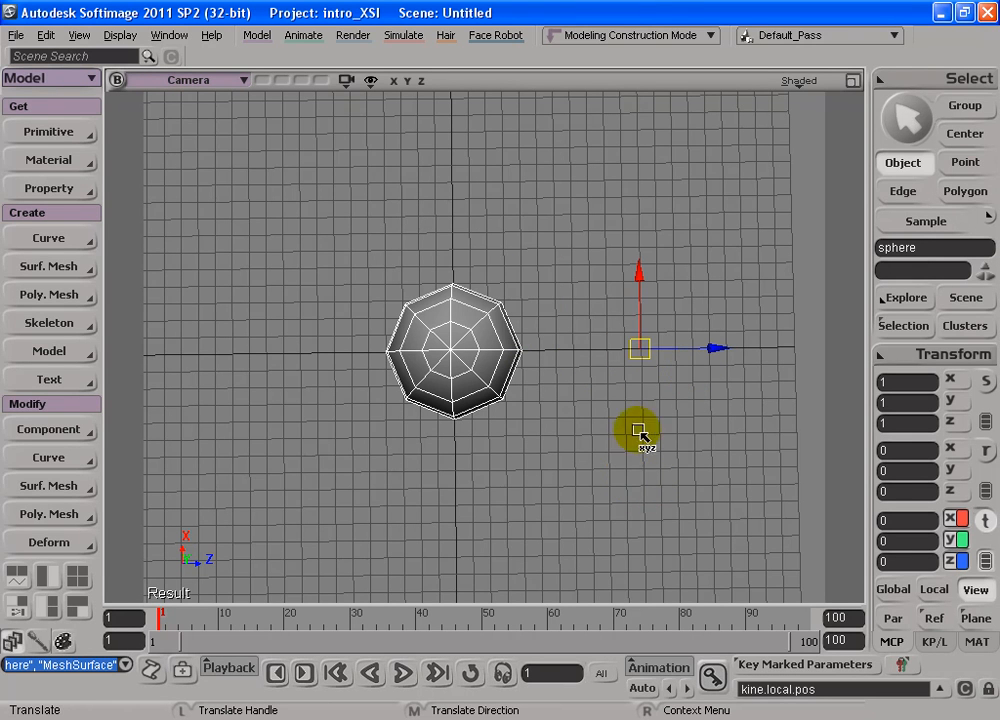
Try rotating the sphere about its offset pivot on the X axis, and undo the rotation
key("s")
left_click_drag(572, 447, 600, 270)
left_click(985, 452)
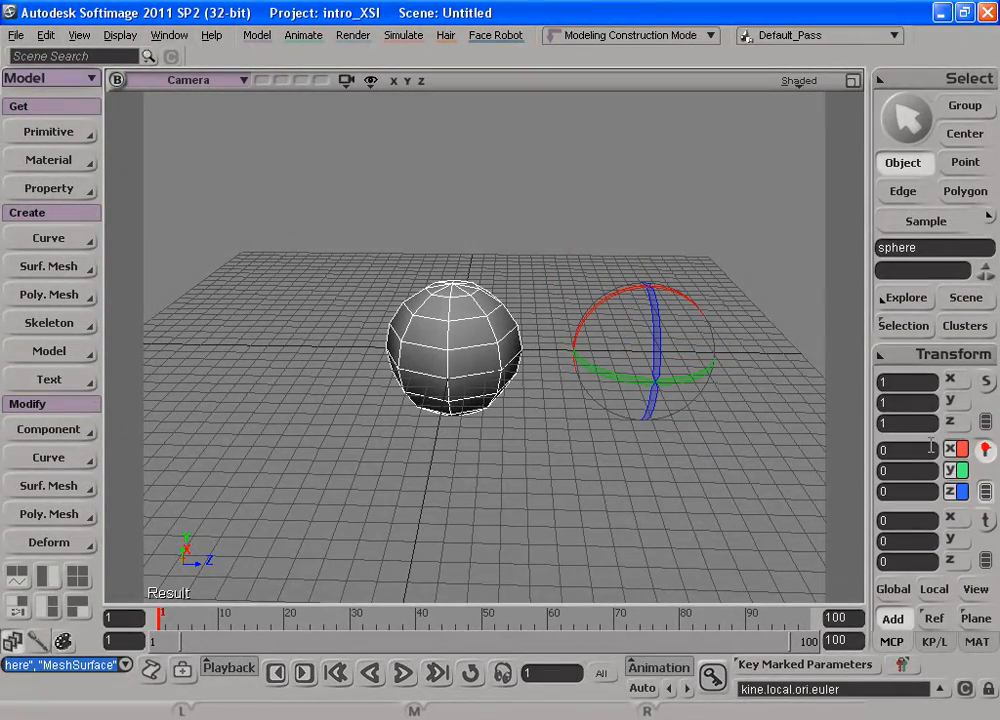
left_click_drag(615, 307, 604, 256)
mouse_move(600, 287)
left_mouse_down()
mouse_move(567, 335)
mouse_move(571, 308)
mouse_move(627, 246)
mouse_move(606, 301)
left_mouse_up()
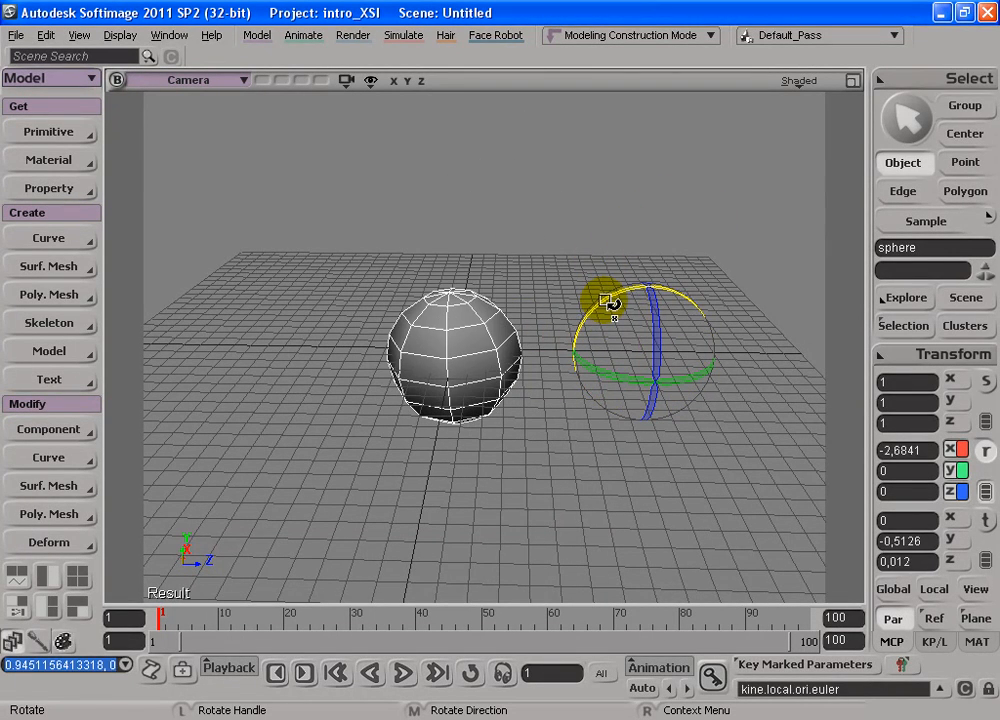
key("ctrl+z")
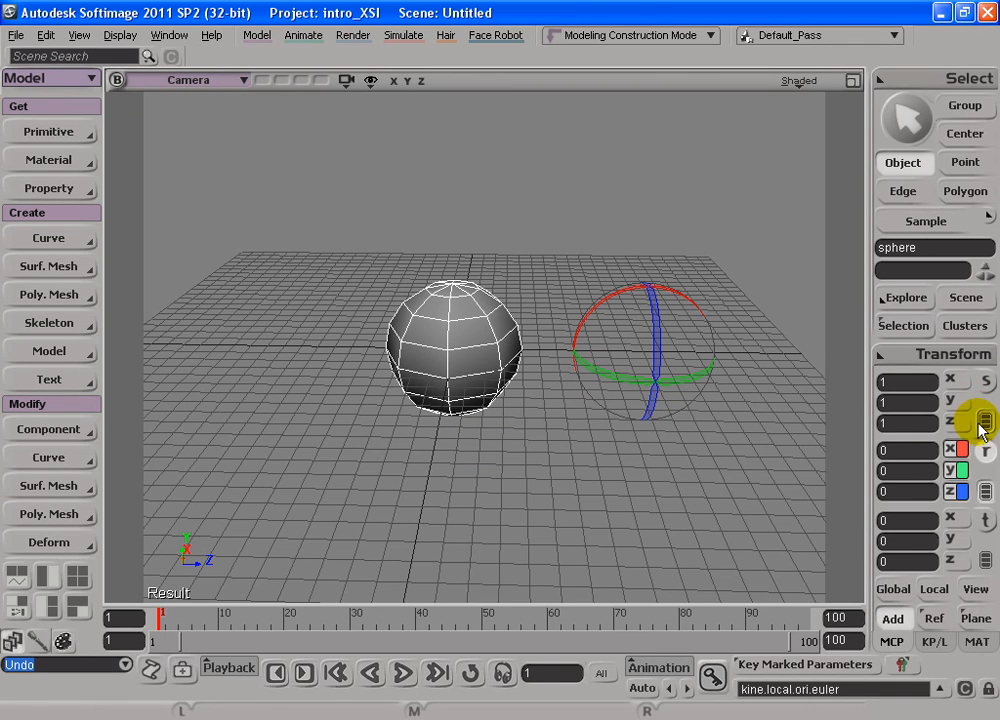
Reselect the sphere and move only its transform pivot along the negative Z axis, well outside the mesh
key("space")
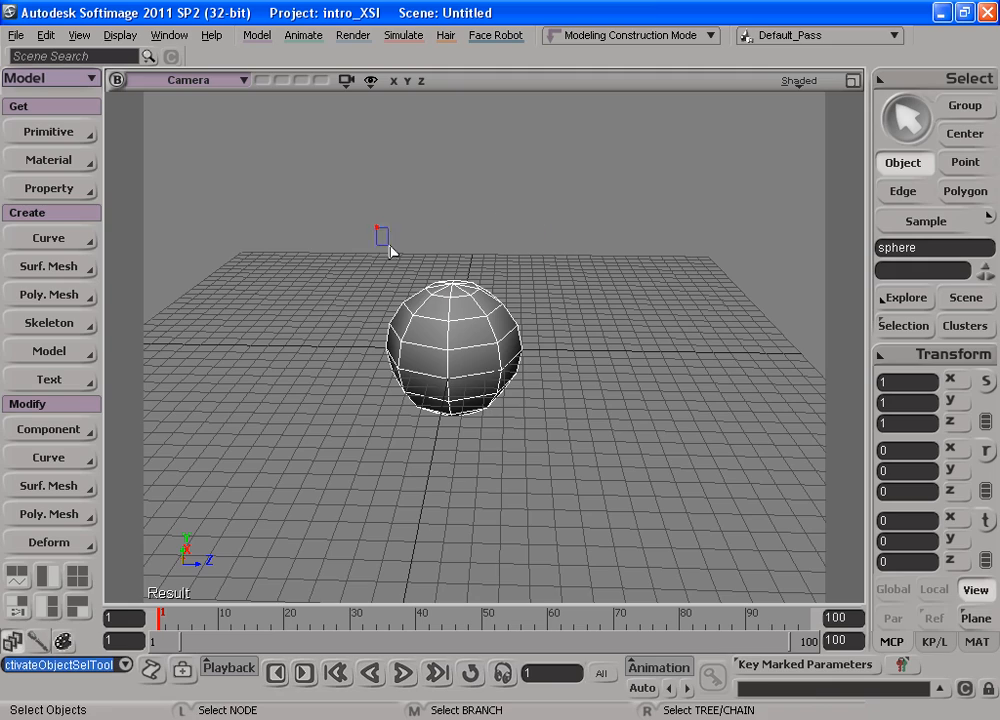
left_click(983, 520)
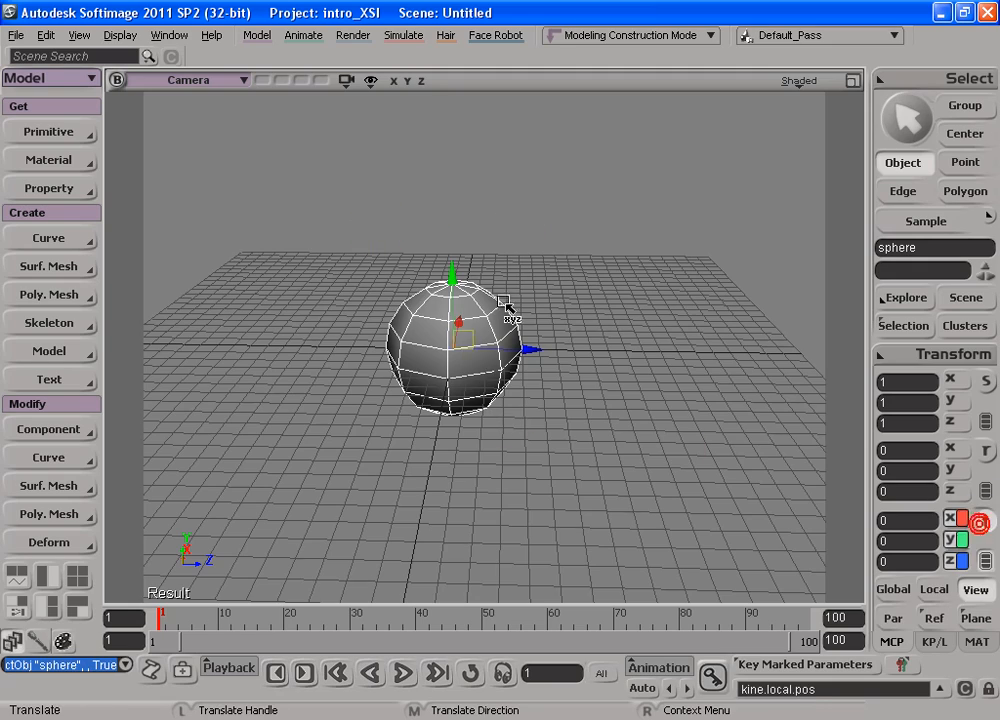
key("s")
left_click_drag(426, 311, 455, 421)
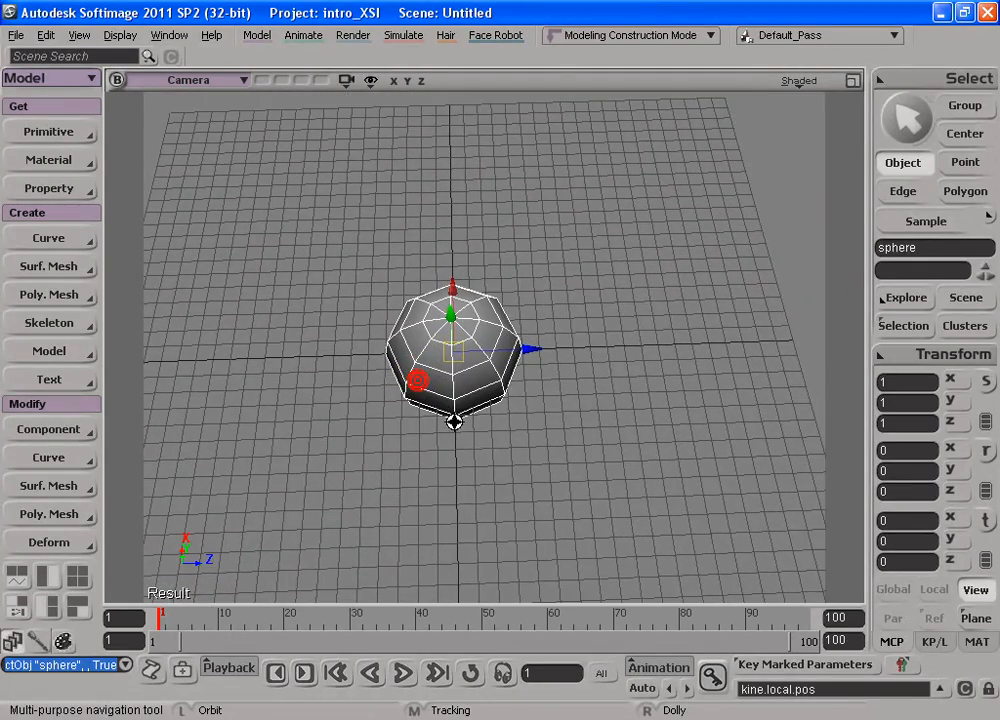
key("alt")
key("alt")
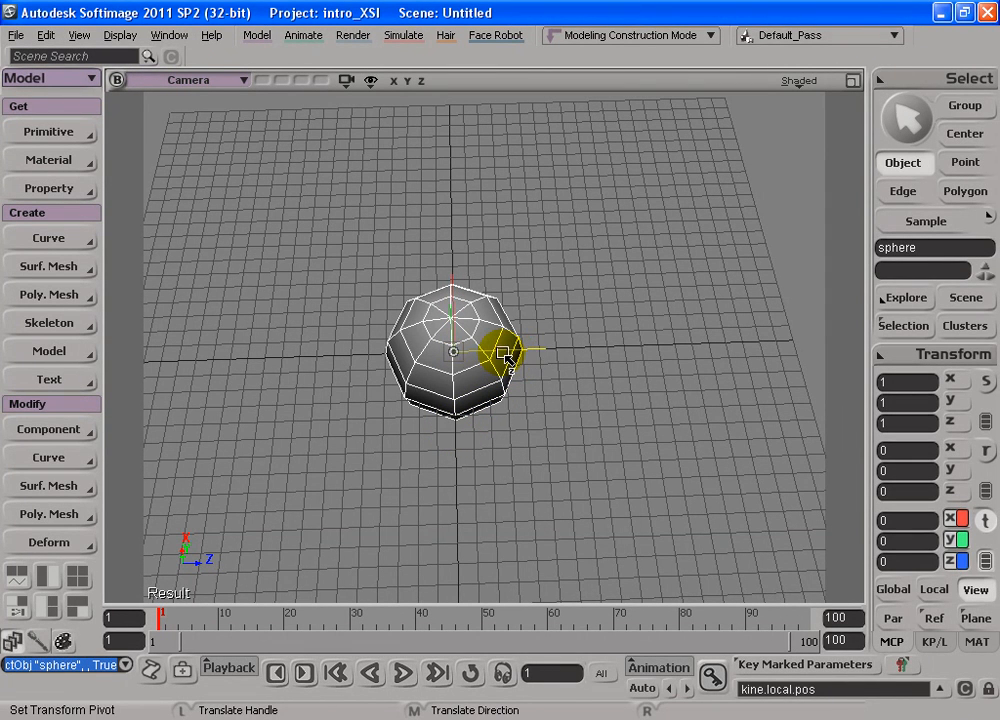
left_click_drag(569, 356, 287, 368, "alt")
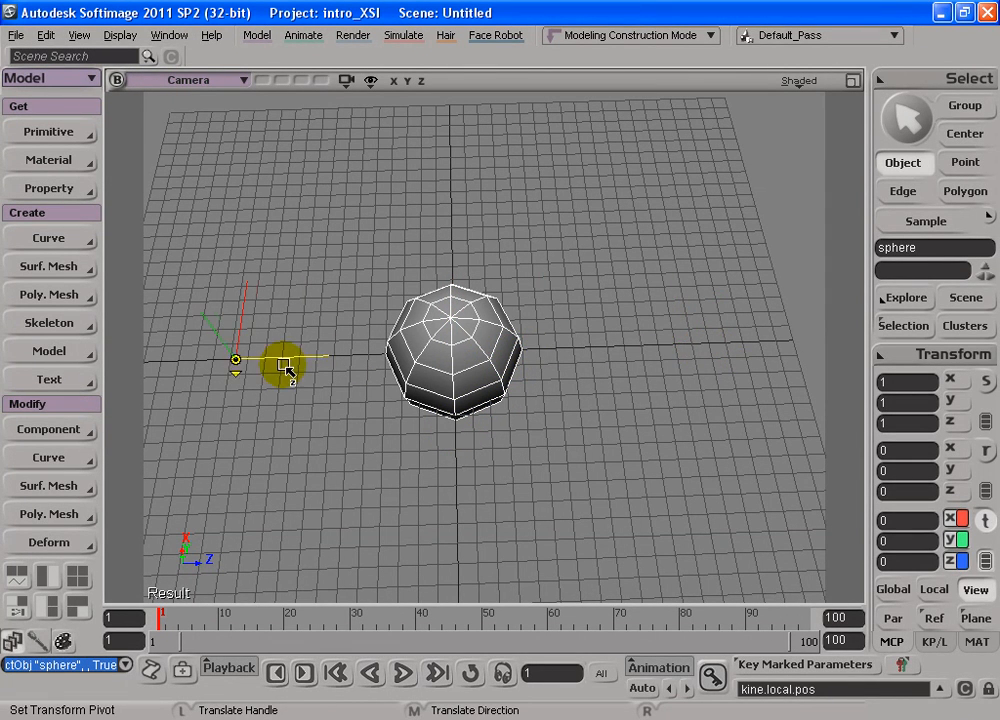
Try rotating the sphere about the pivot offset toward negative Z, and undo the rotation
left_click(985, 451)
mouse_move(289, 404)
left_mouse_down()
mouse_move(237, 431)
mouse_move(281, 415)
mouse_move(277, 404)
left_mouse_up()
key("ctrl+z")
key("space")
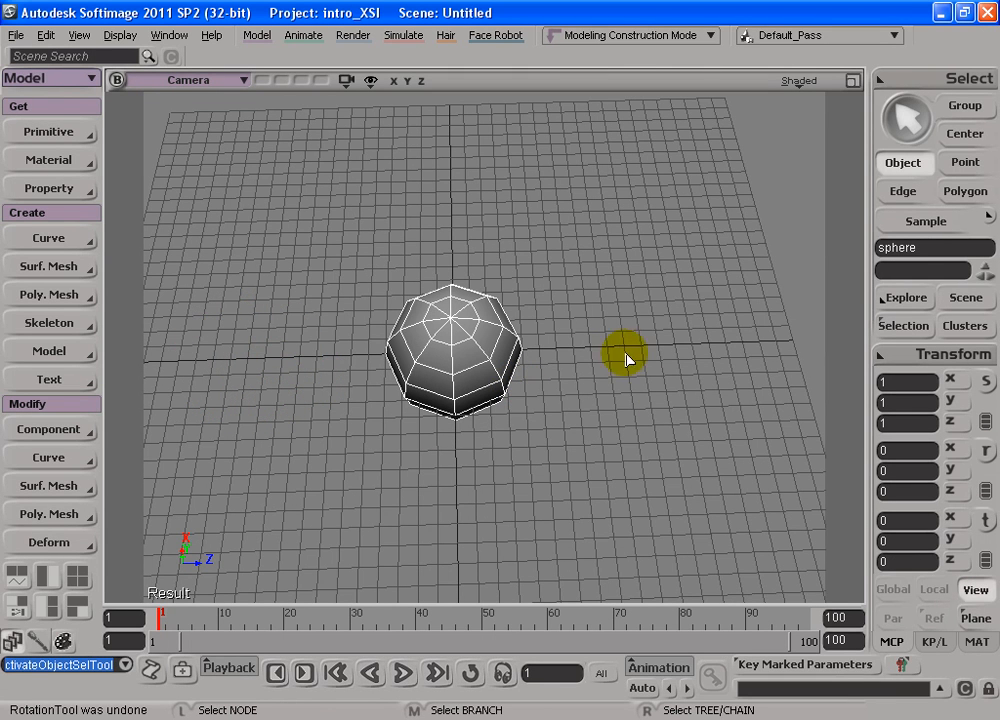
Reselect the sphere and check with the Rotate manipulator where its pivot sits, viewing it from several angles
left_click(500, 313)
key("c")
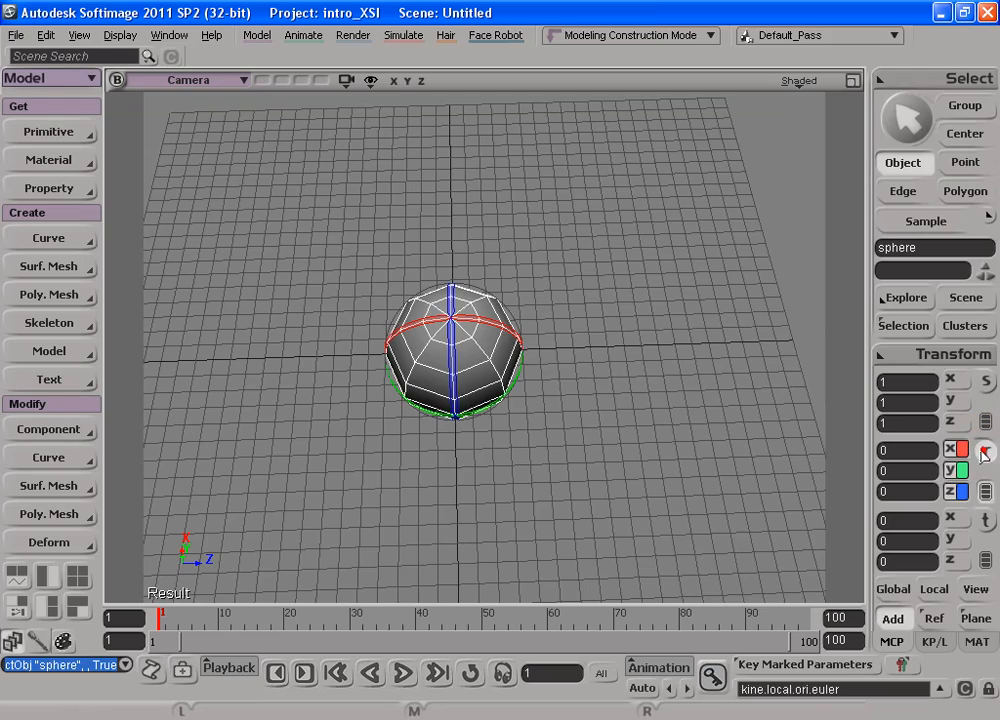
key("s")
left_click_drag(487, 462, 505, 410)
key("space")
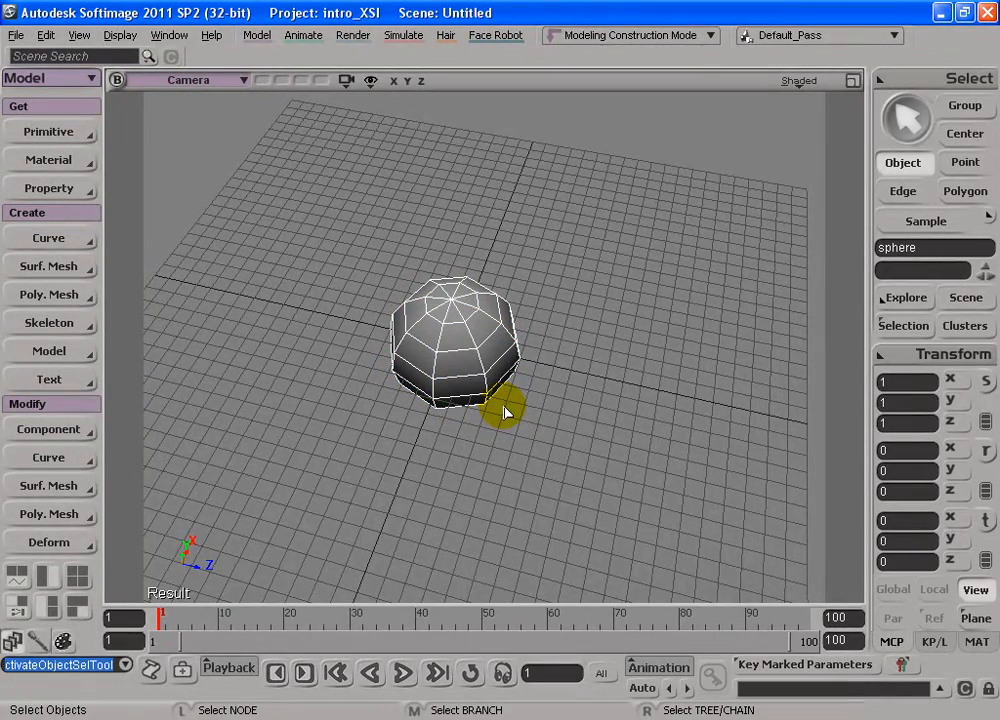
key("s")
mouse_move(453, 386)
left_mouse_down()
mouse_move(462, 398)
mouse_move(480, 346)
mouse_move(446, 350)
mouse_move(524, 369)
mouse_move(466, 370)
mouse_move(513, 431)
mouse_move(475, 364)
mouse_move(465, 377)
left_mouse_up()
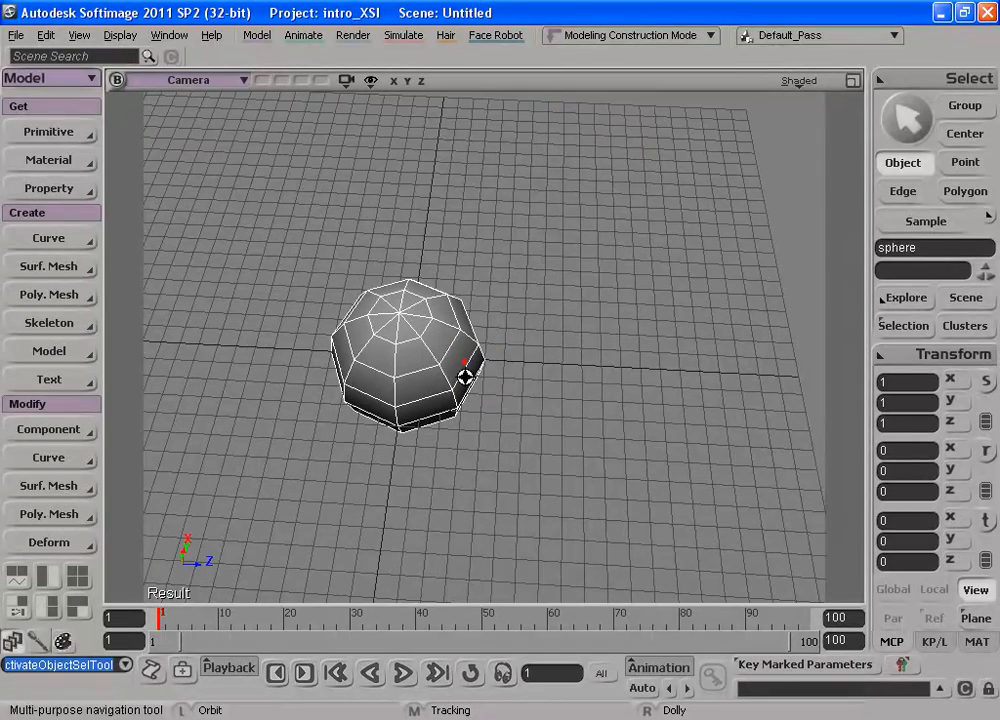
key("space")
left_click(481, 384)
left_click_drag(386, 244, 397, 257)
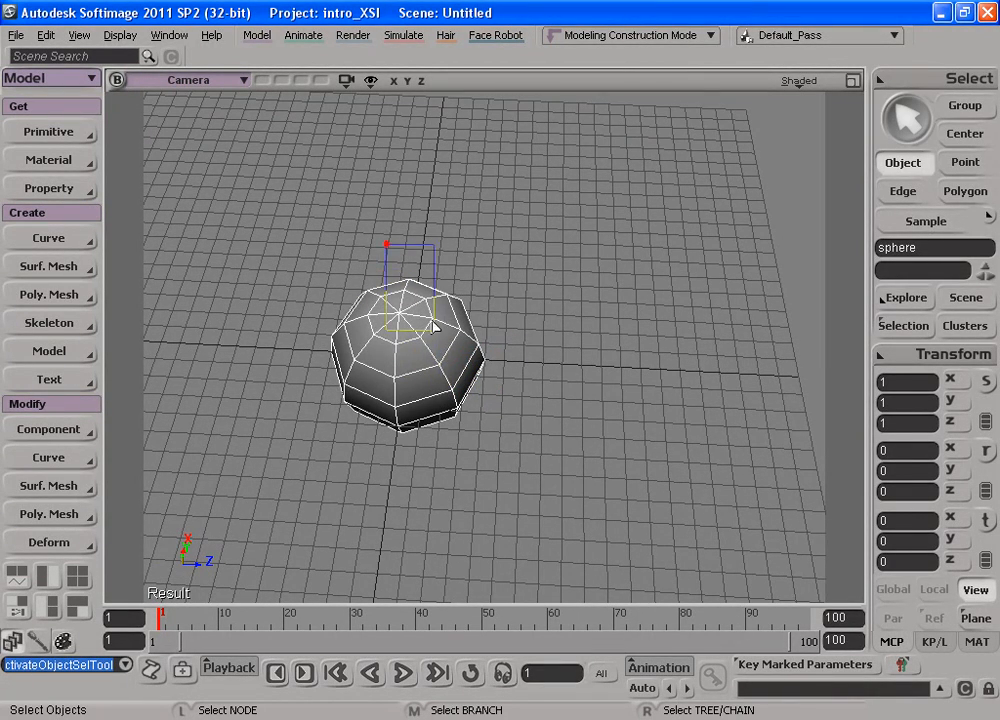
left_click(340, 255)
left_click_drag(446, 359, 446, 359)
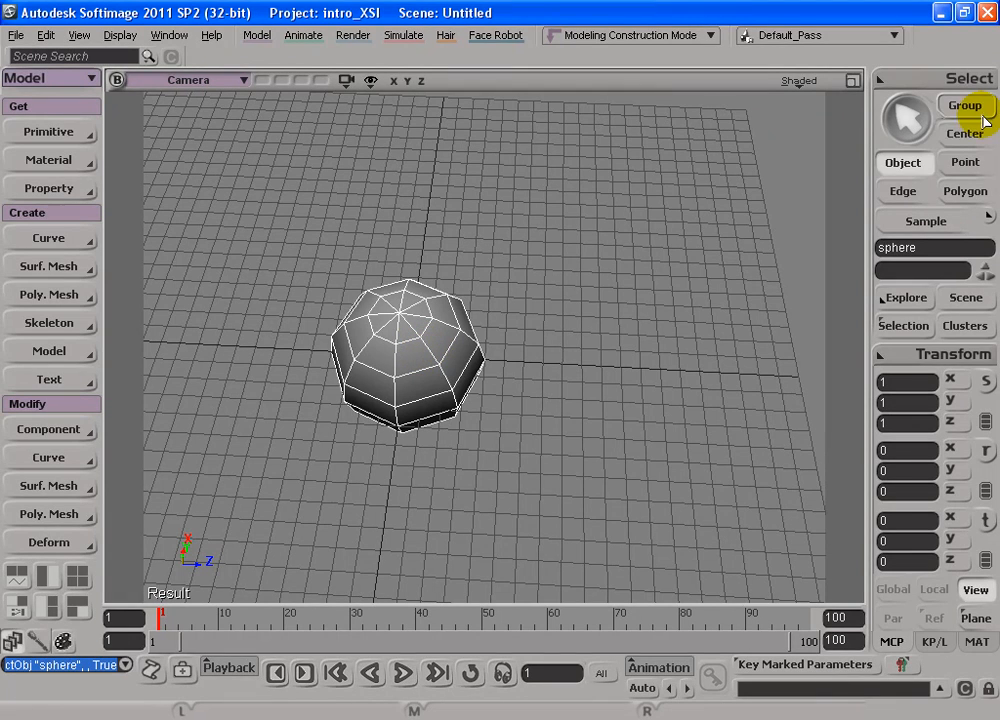
Move only the sphere's center along the Z axis to about 14.0067, and return to Object selection mode
left_click(986, 522)
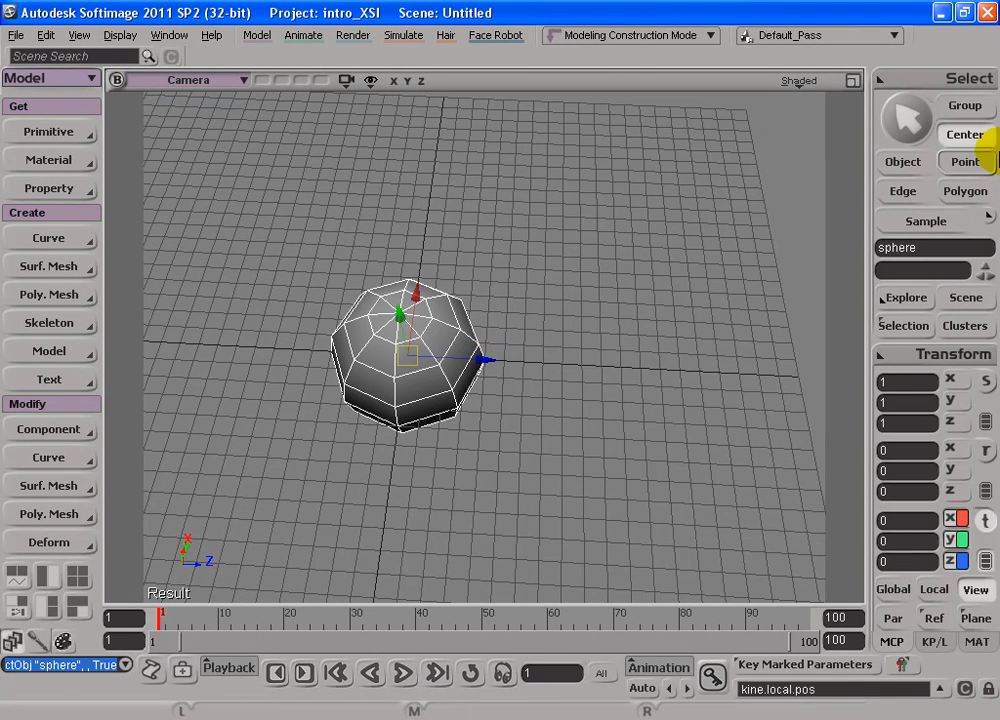
left_click_drag(565, 362, 735, 367)
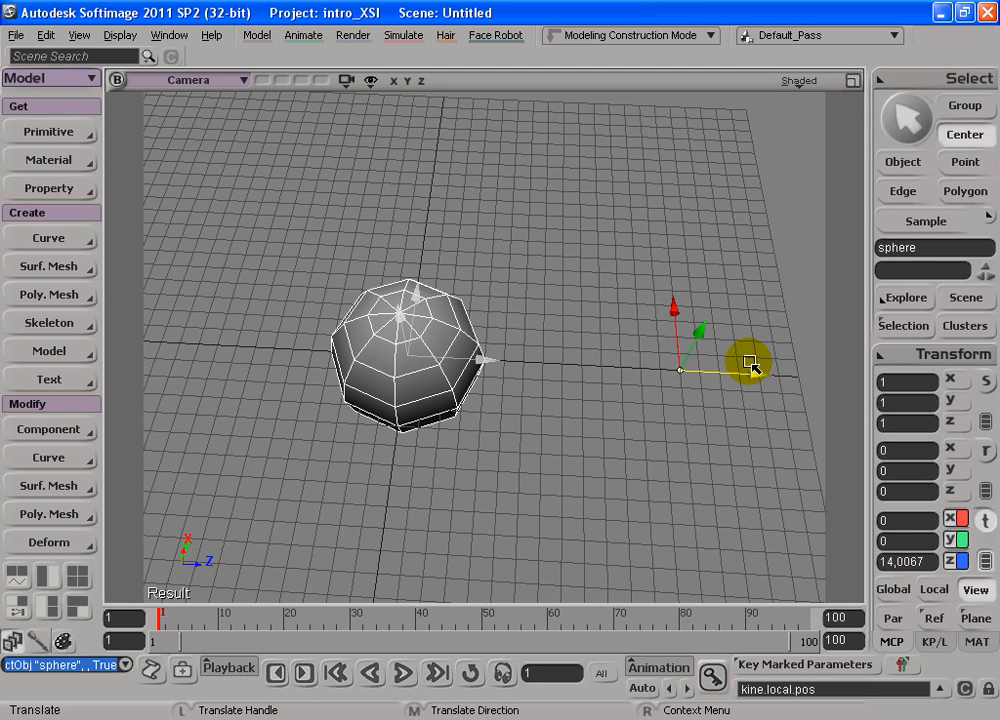
left_click(951, 139)
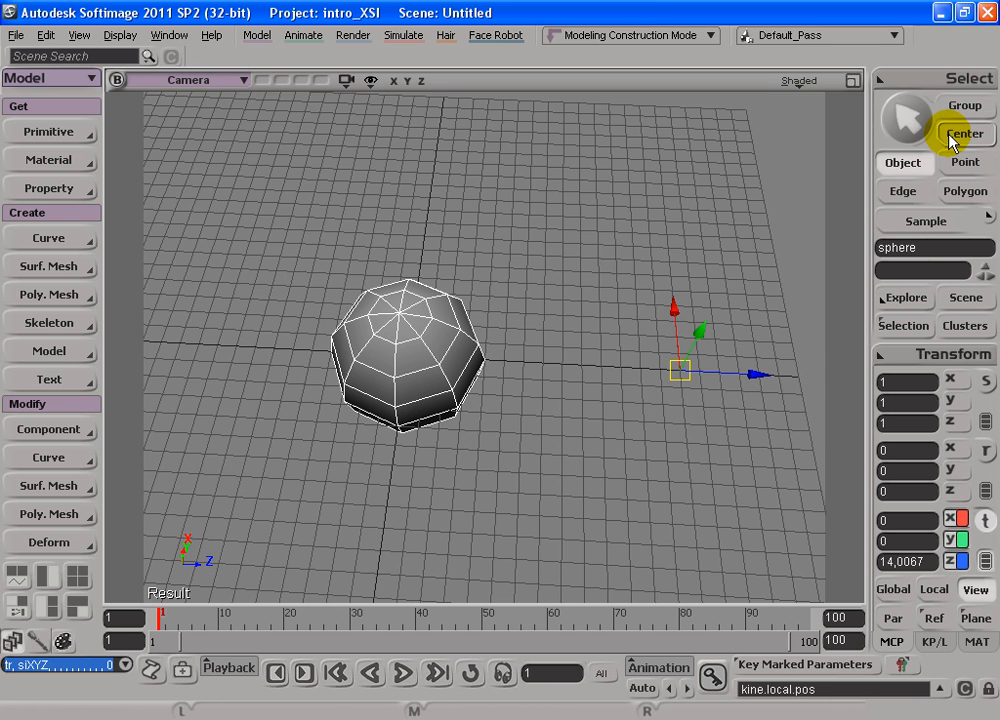
Try translating the whole sphere from its offset center, and undo the move
key("s")
left_click_drag(424, 357, 531, 471)
key("ctrl+z")
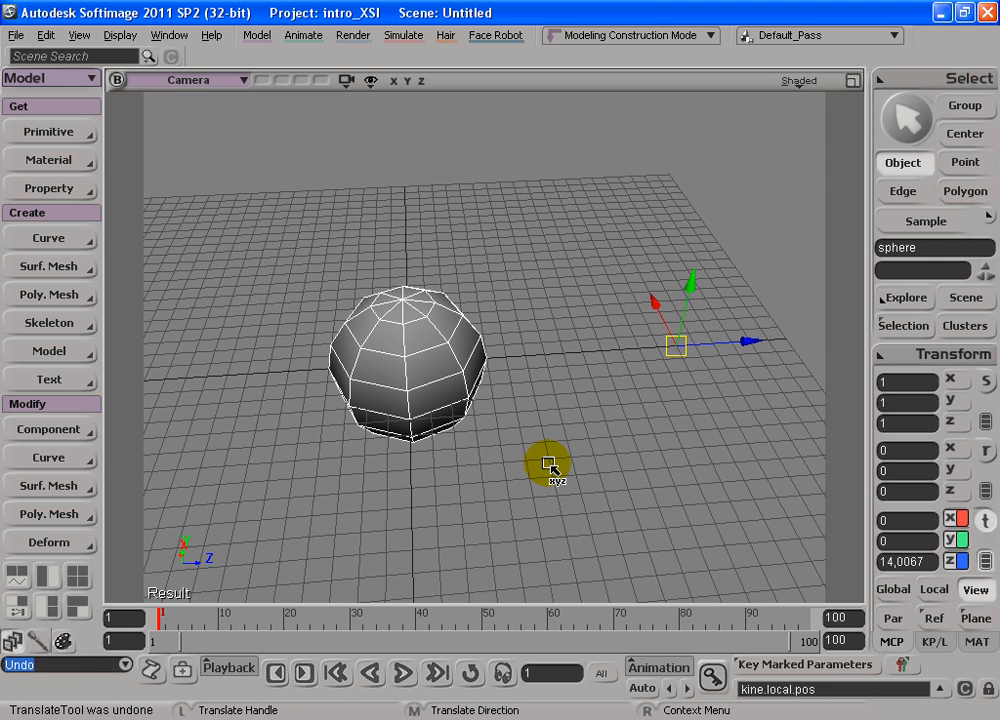
key("space")
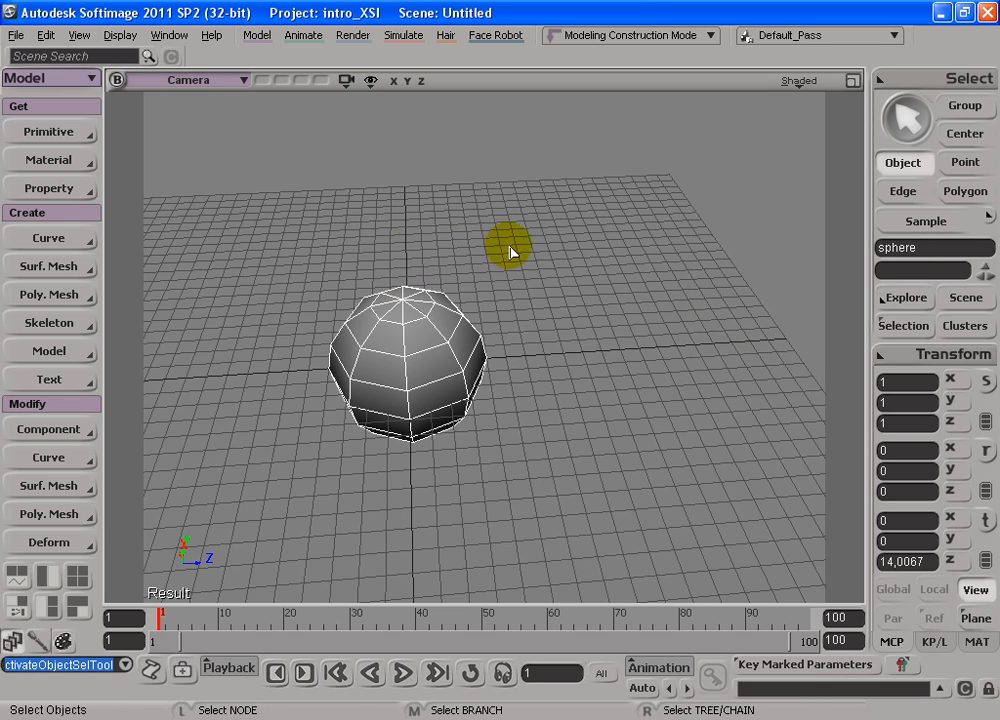
Reselect the sphere and check the Translate and Scale manipulators at its offset center
key("s")
left_click_drag(612, 459, 478, 335)
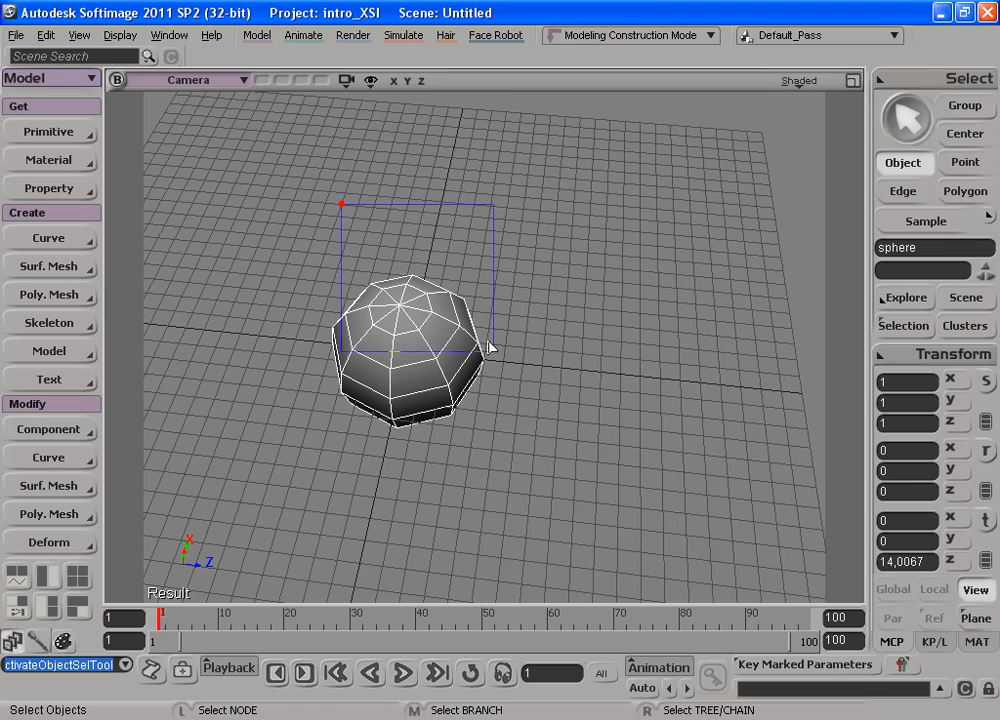
left_click(987, 520)
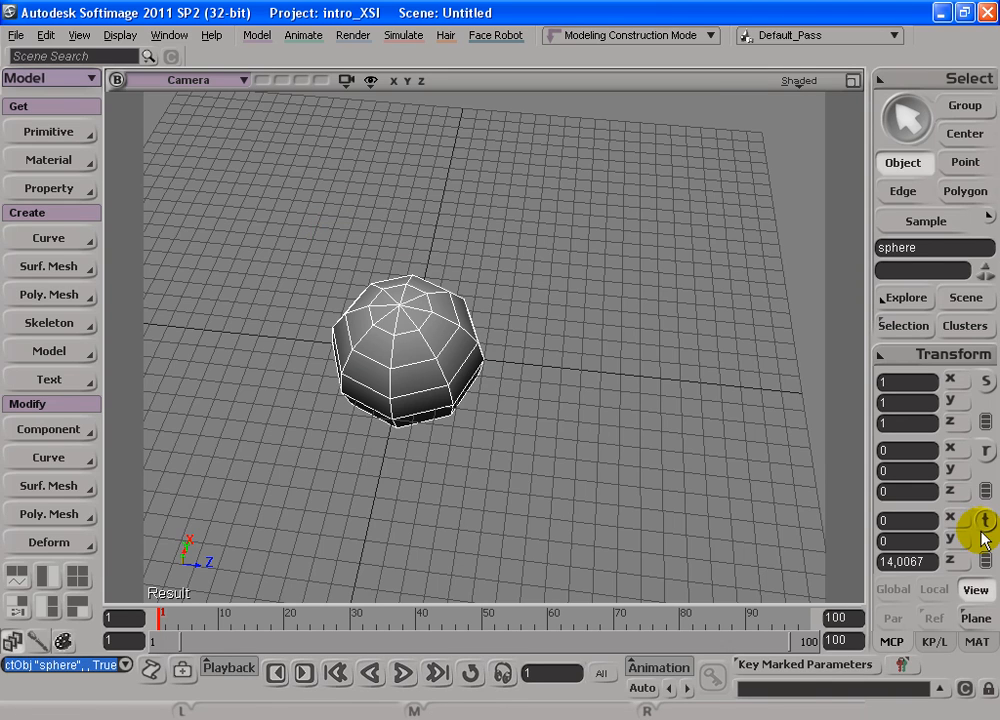
key("s")
left_click_drag(437, 493, 495, 475)
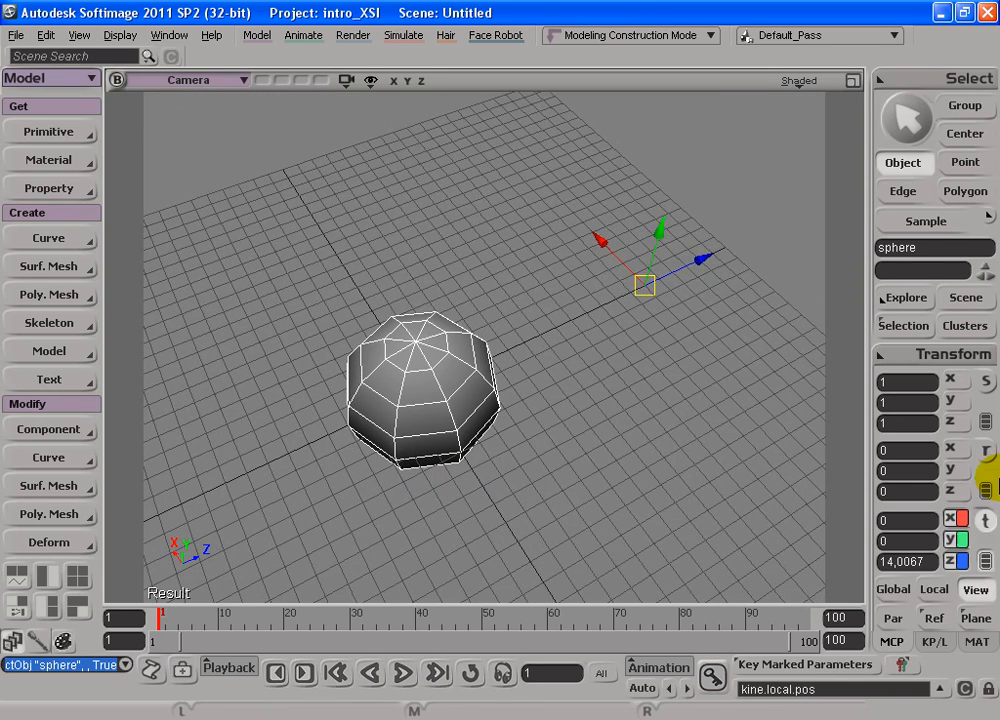
left_click(987, 381)
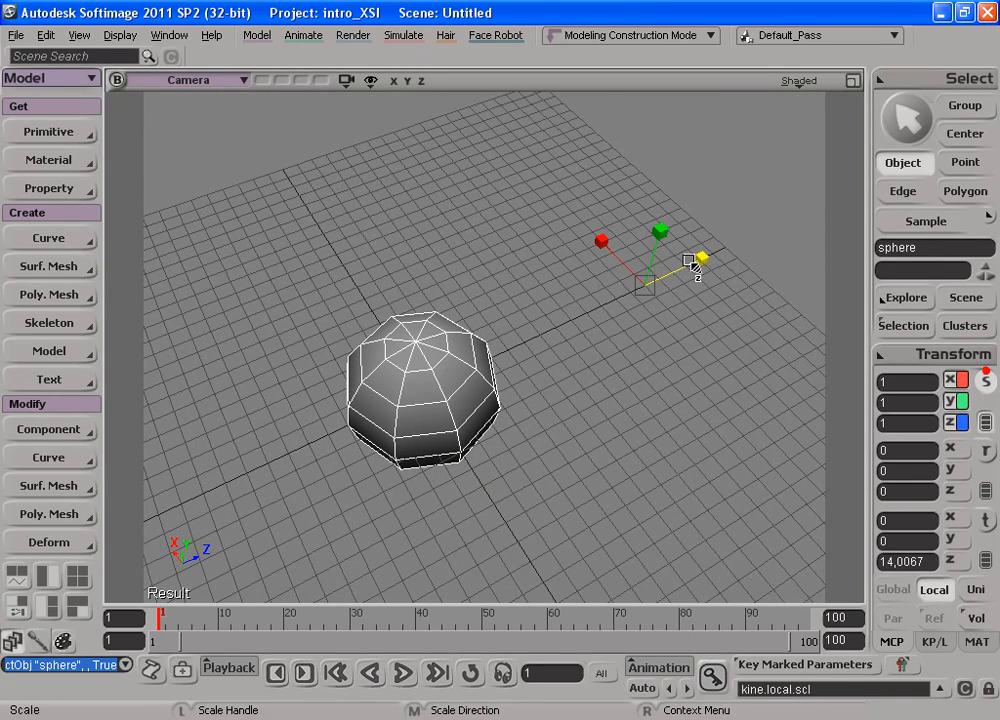
Try rotating the sphere about its permanently offset center, and undo the rotation
left_click(986, 451)
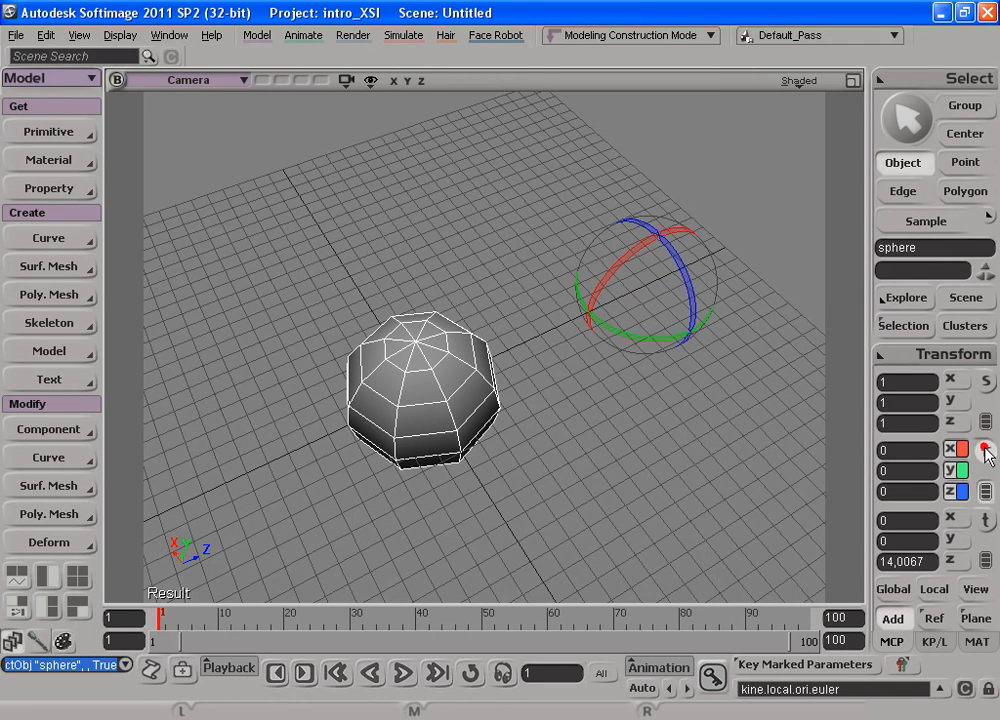
left_click_drag(663, 279, 637, 345)
key("ctrl+z")
key("space")
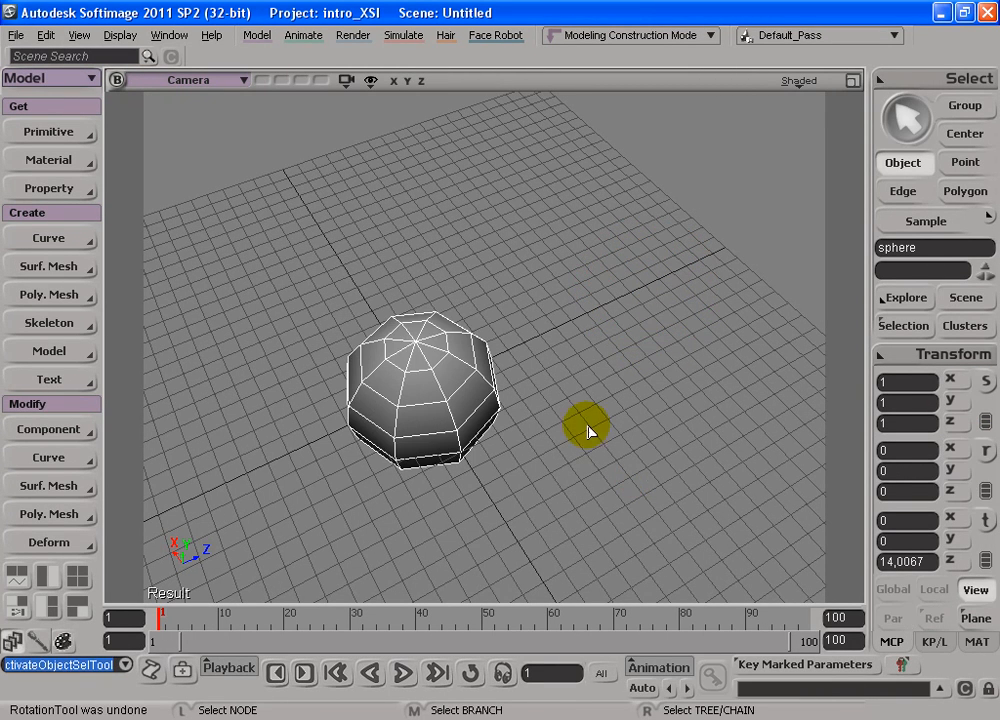
Reselect the sphere and compare where the Translate, Rotate and Scale manipulators sit, viewing it from different angles
left_click_drag(590, 407, 638, 488)
left_click_drag(390, 310, 421, 331)
key("s")
left_click_drag(580, 457, 589, 489)
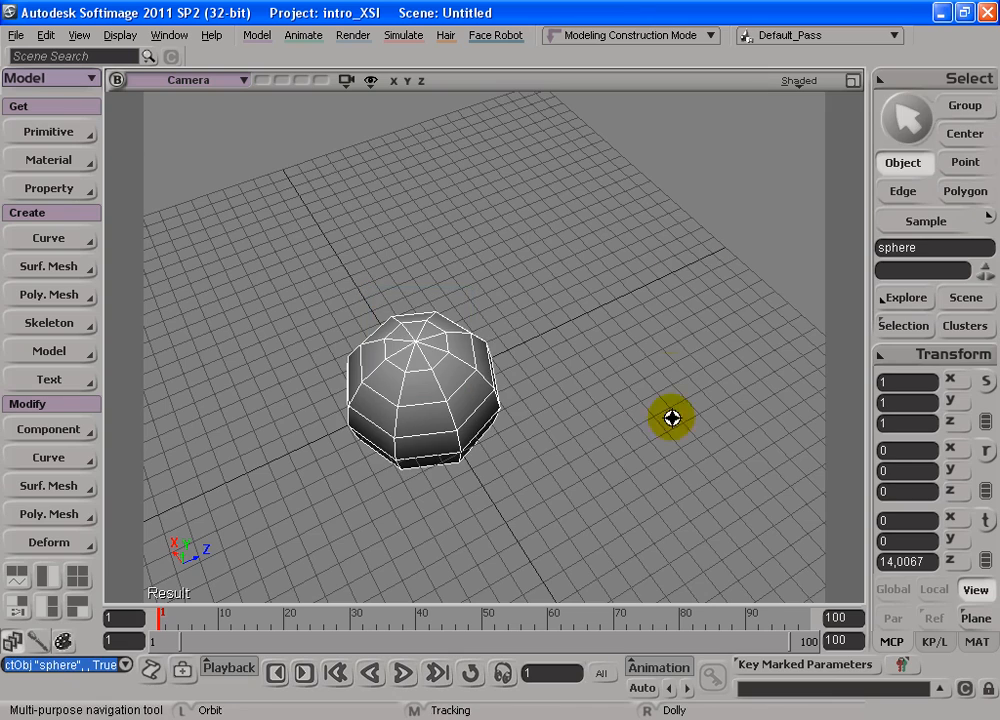
middle_click_drag(616, 460, 562, 471)
key("space")
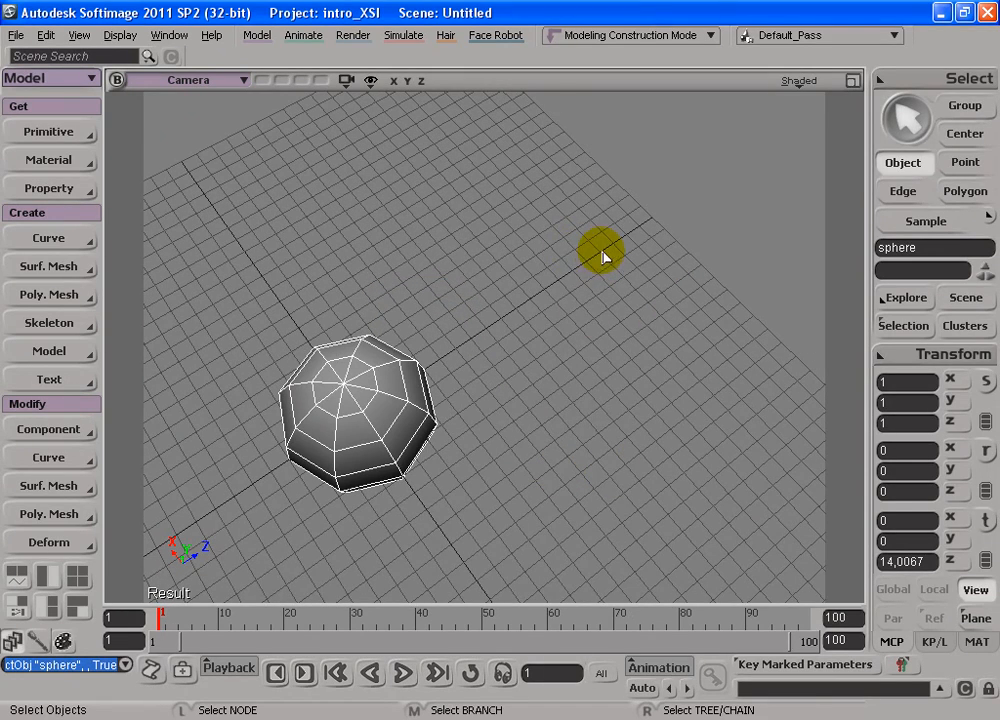
left_click(985, 520)
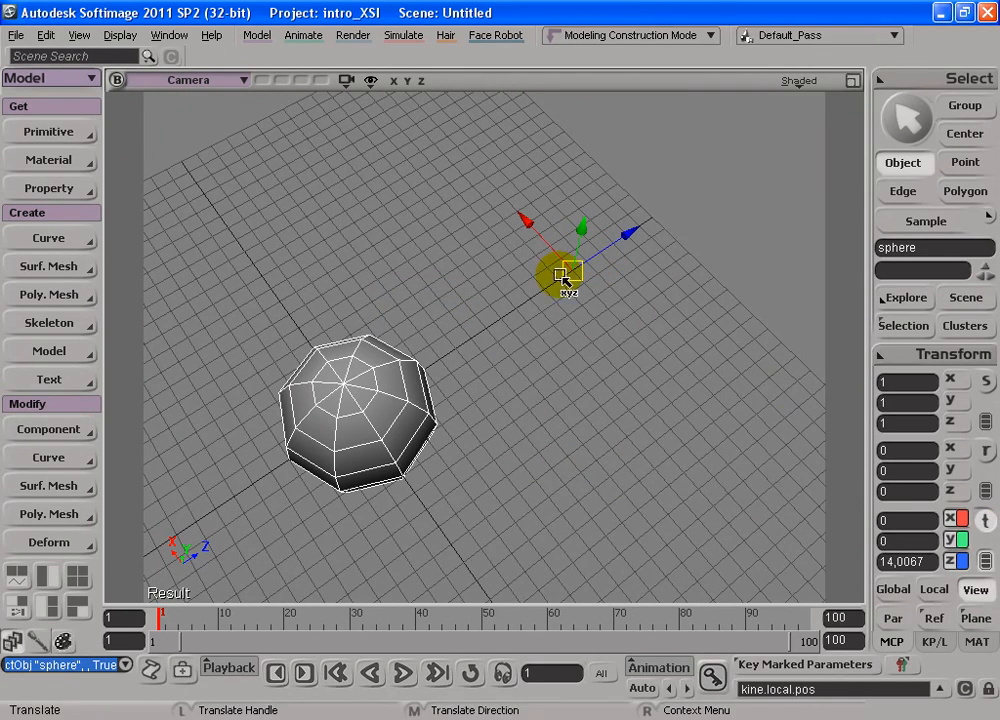
left_click(985, 450)
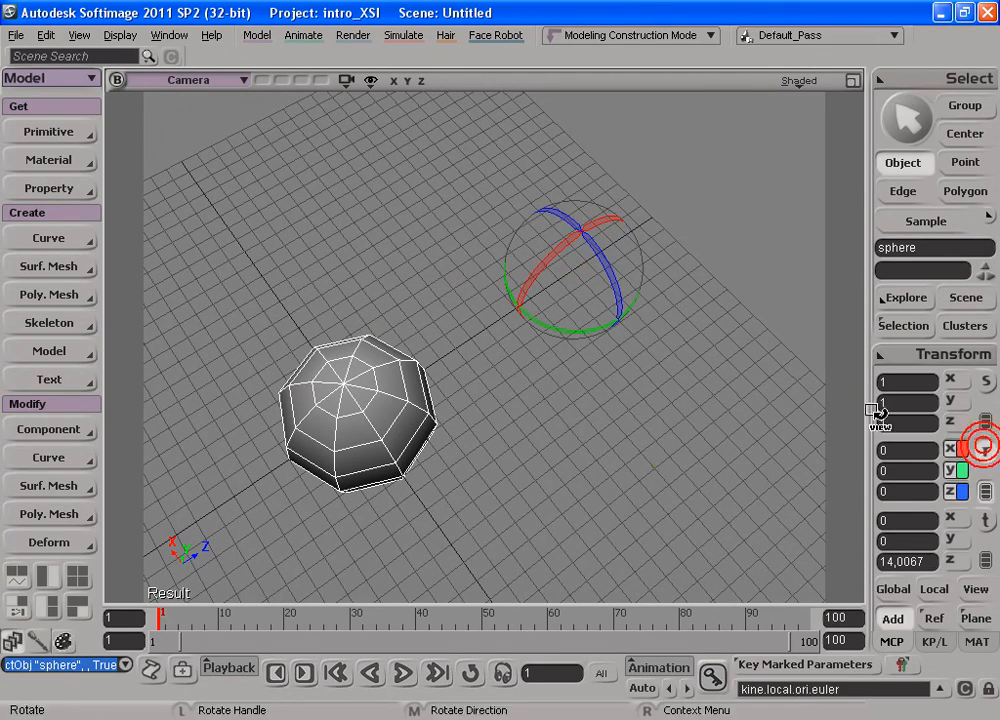
left_click(983, 382)
key("s")
left_click_drag(346, 391, 336, 333)
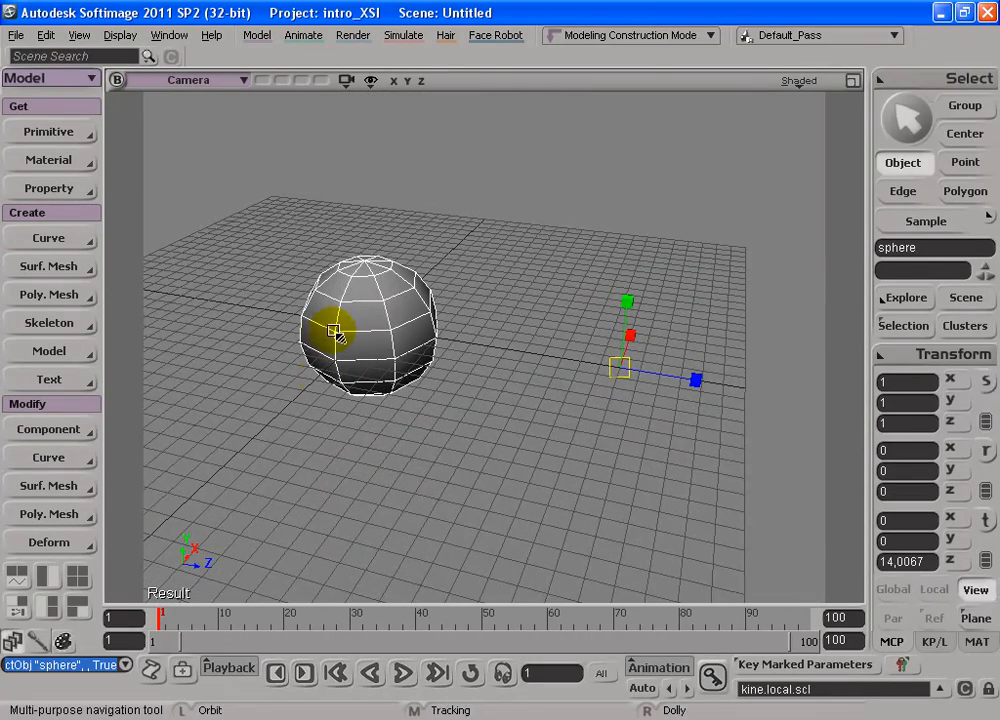
left_click(986, 451)
left_click(985, 520)
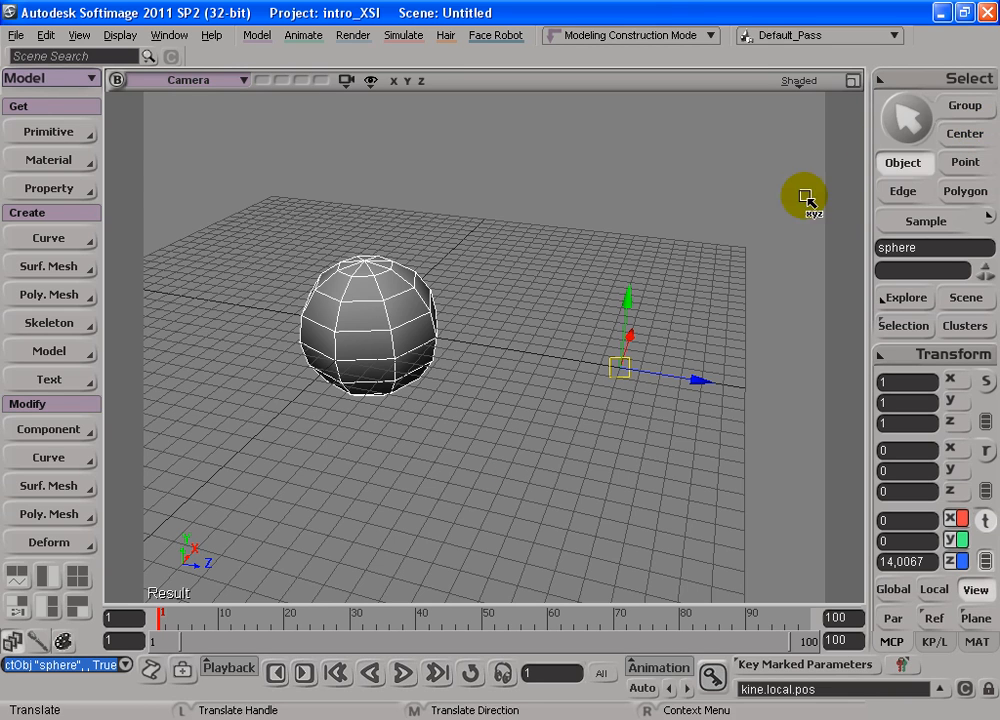
Move only the sphere's center along the X axis to about 7.5051, and return to Object selection mode
left_click(965, 136)
key("s")
left_click_drag(636, 364, 604, 515)
key("v")
left_click_drag(616, 277, 625, 160)
left_click_drag(386, 410, 396, 432)
middle_click_drag(538, 326, 545, 362)
right_click_drag(533, 362, 415, 397)
key("v")
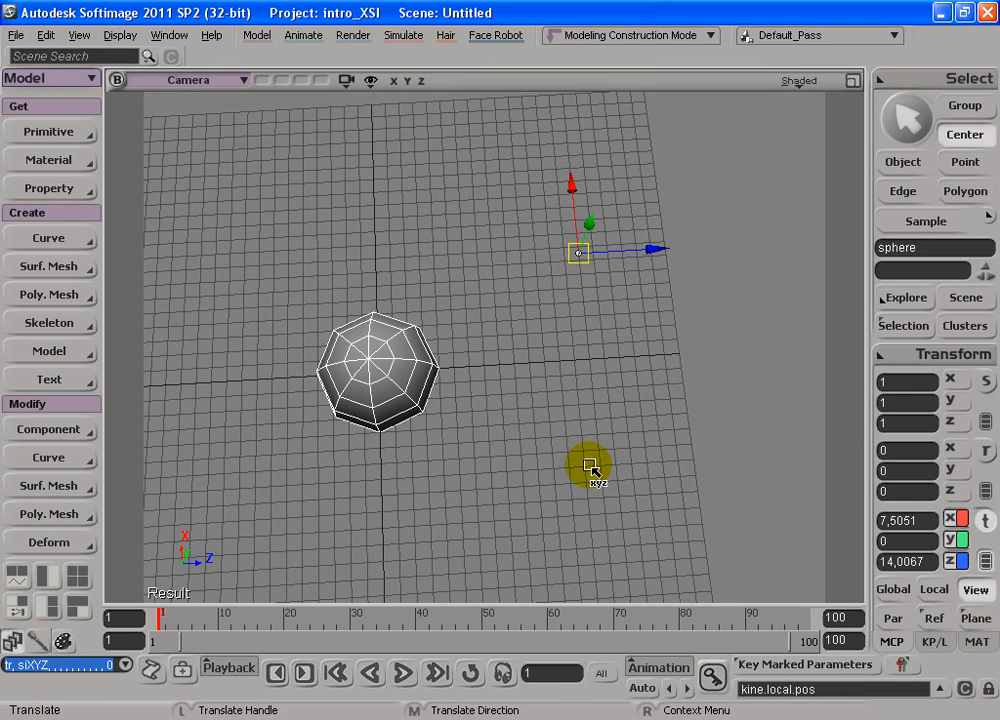
left_click(983, 590)
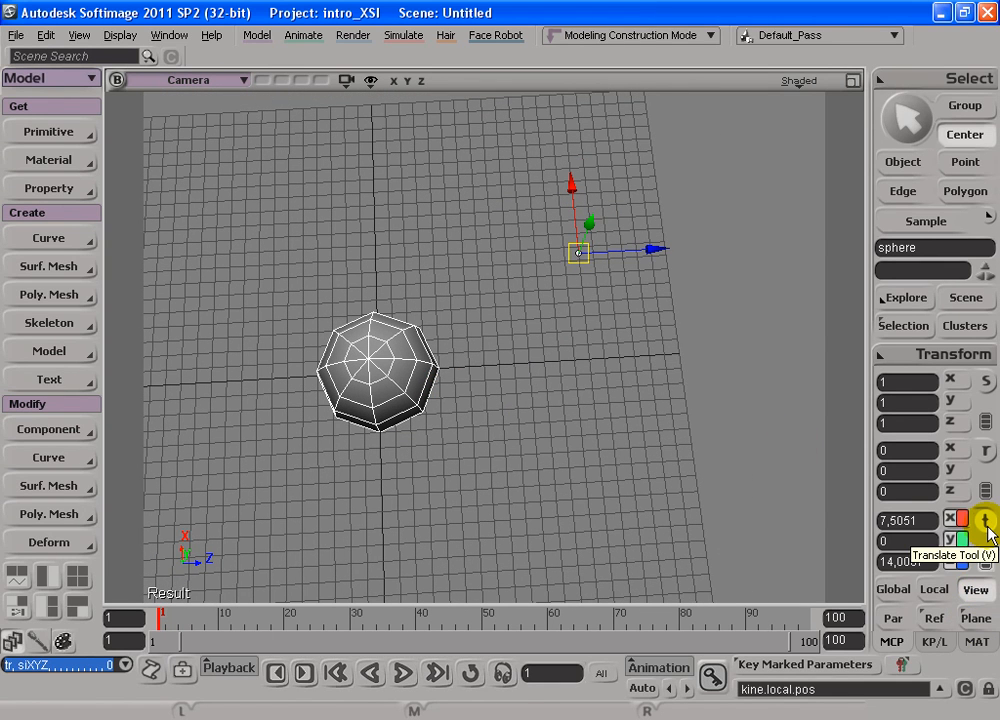
left_click(966, 134)
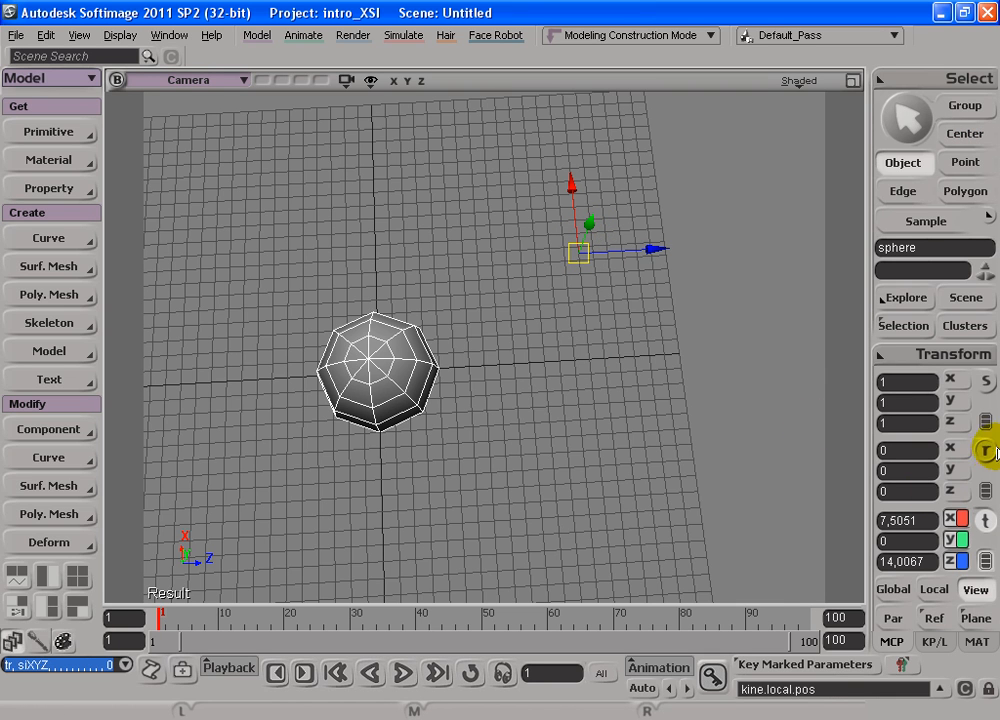
Try rotating the sphere about 25 degrees in the negative Y direction around its relocated center, and undo the rotation
left_click(986, 450)
left_click_drag(529, 292, 503, 275)
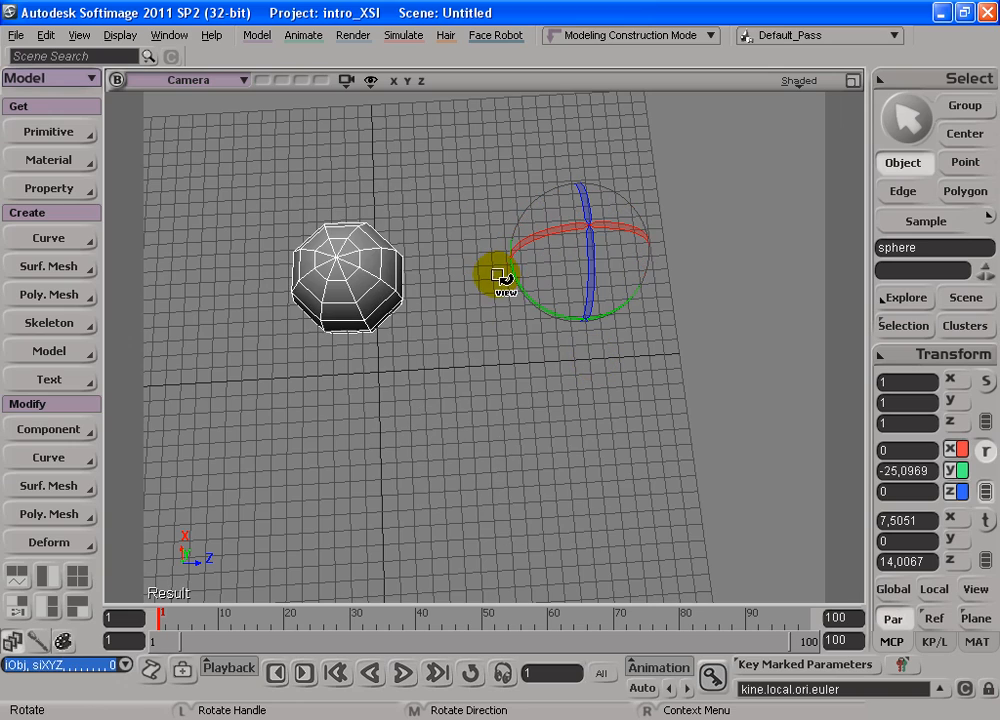
key("ctrl+z")
key("s")
left_click_drag(444, 403, 456, 335)
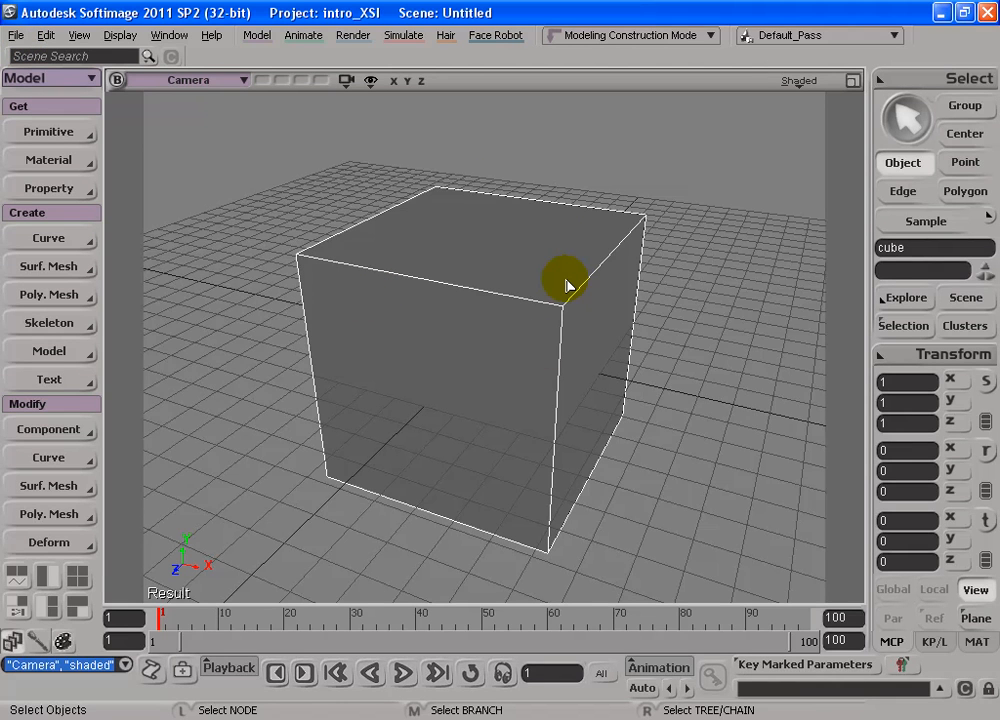
Turn on the Headlight display option in the shaded Camera view and check the cube's shading
key("s")
mouse_move(513, 319)
left_mouse_down()
mouse_move(585, 286)
mouse_move(634, 339)
mouse_move(538, 368)
left_mouse_up()
left_click(799, 81)
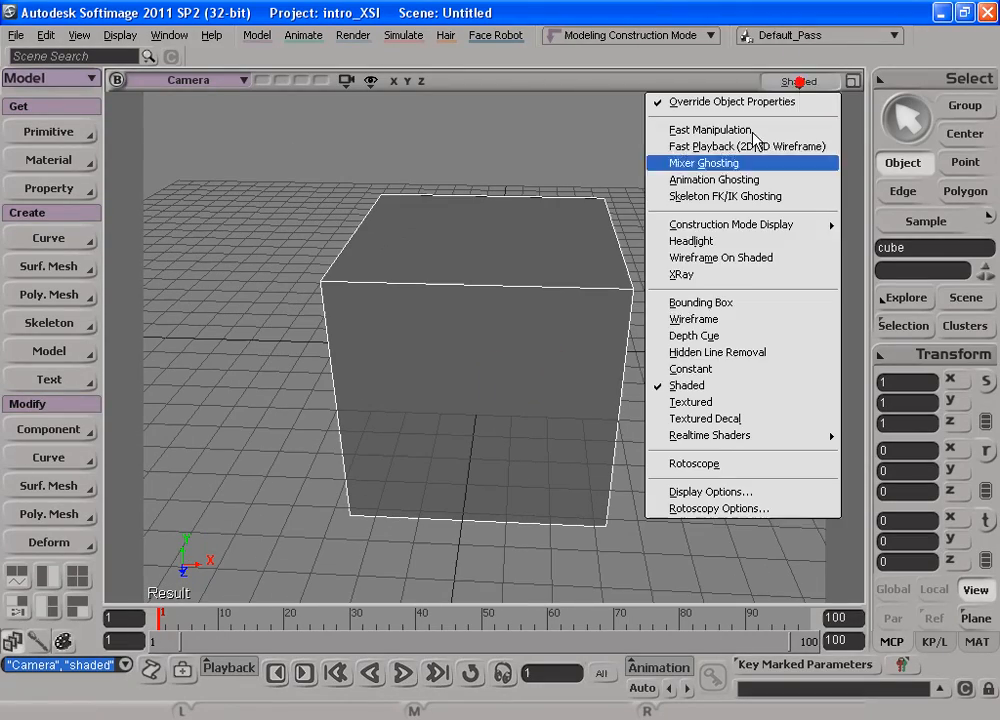
left_click(683, 242)
mouse_move(667, 259)
left_mouse_down()
mouse_move(487, 355)
mouse_move(538, 346)
mouse_move(529, 364)
mouse_move(533, 353)
mouse_move(529, 364)
mouse_move(605, 402)
mouse_move(522, 397)
mouse_move(558, 462)
mouse_move(507, 389)
mouse_move(522, 386)
left_mouse_up()
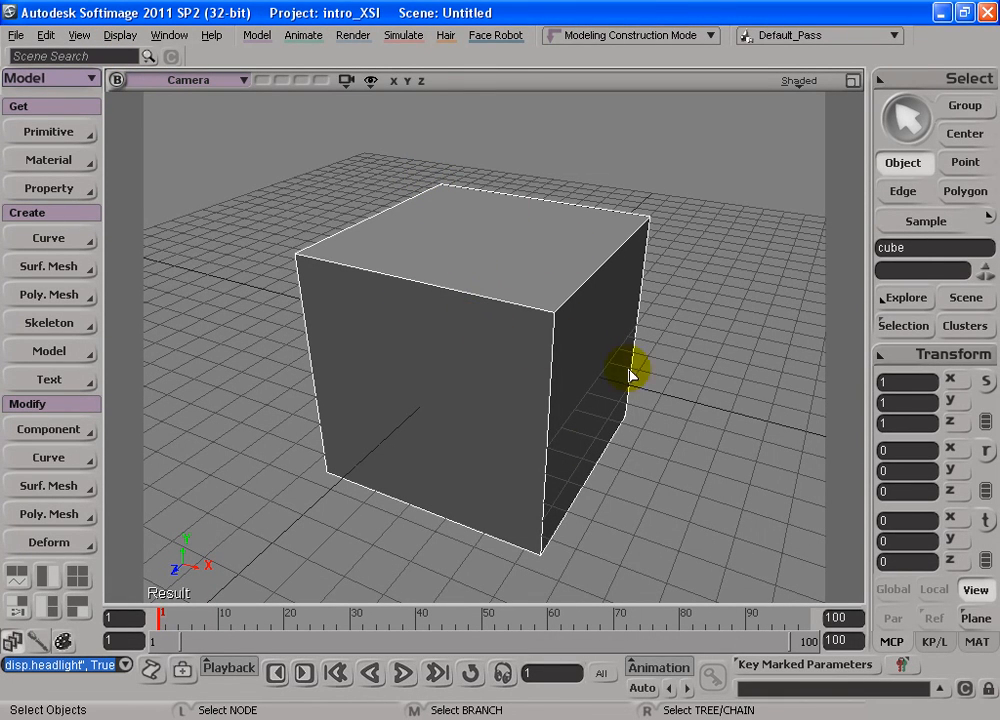
Inspect the cube's Phong material and set its diffuse color to pink, R 0.953, G 0.353, B 0.929
key("s")
left_click_drag(416, 423, 415, 390)
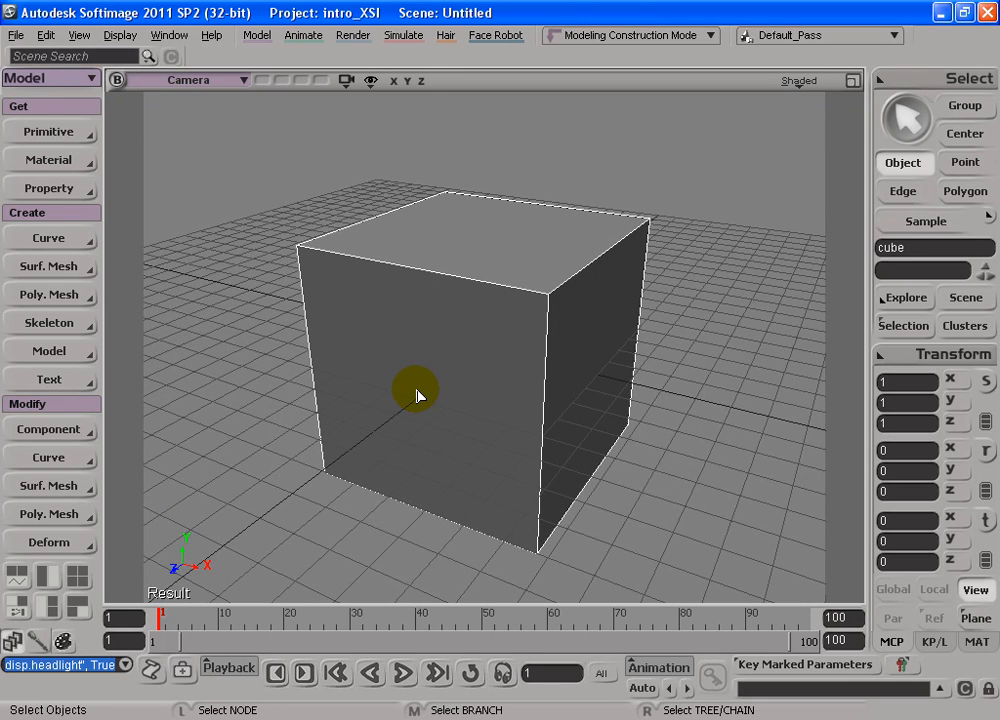
right_click(476, 247)
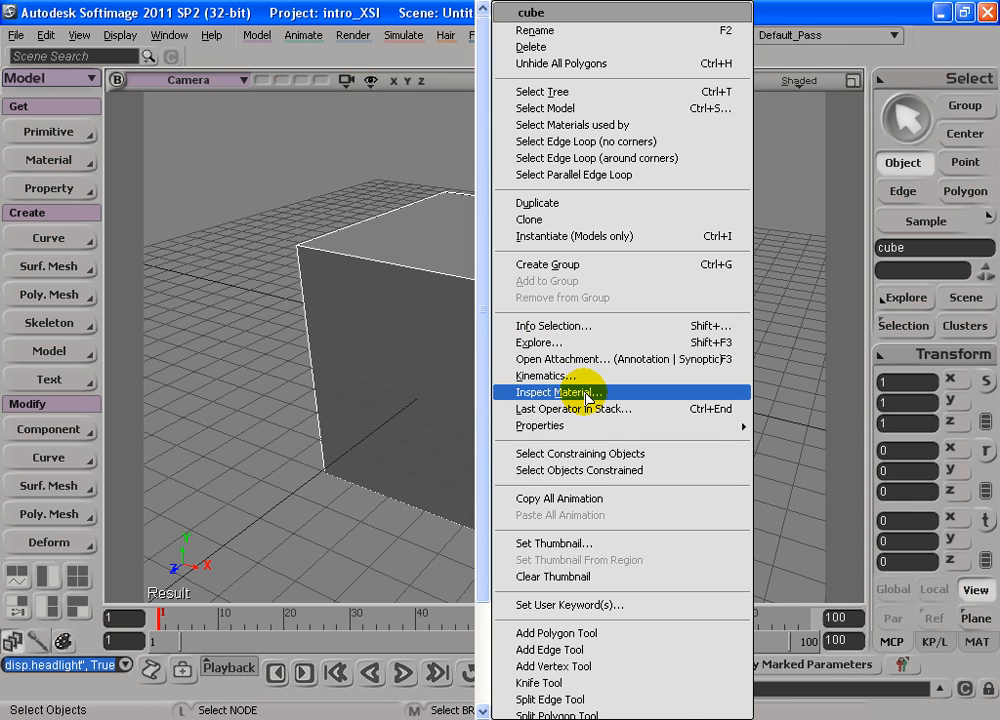
left_click(588, 396)
left_click_drag(295, 204, 218, 103)
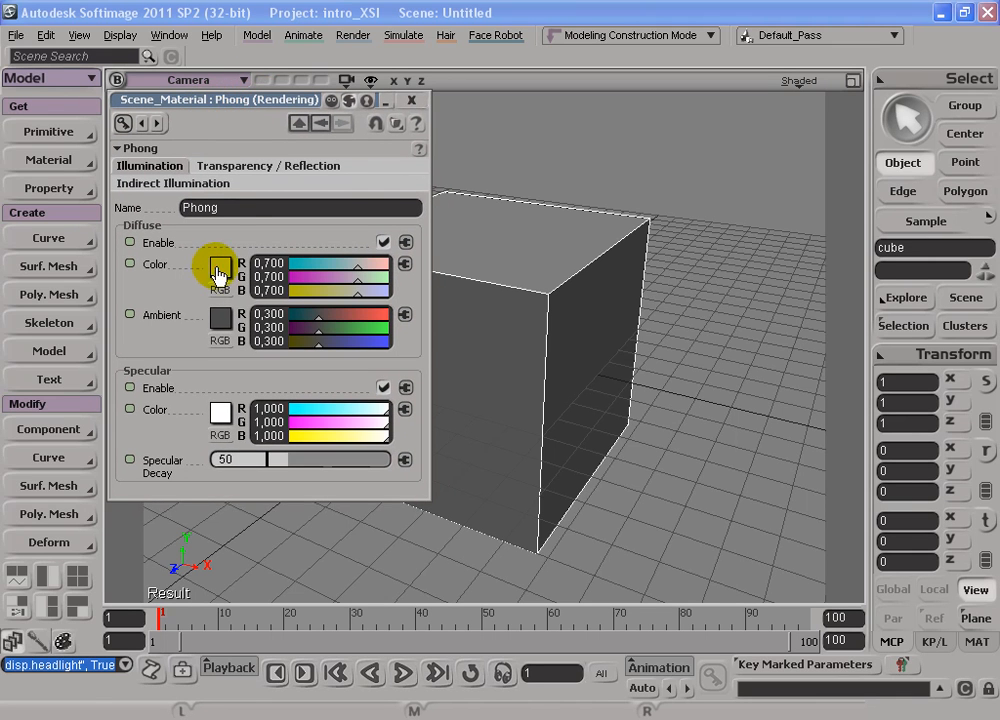
left_click(218, 270)
left_click_drag(246, 321, 296, 363)
left_click_drag(343, 322, 260, 345)
left_click_drag(348, 306, 322, 340)
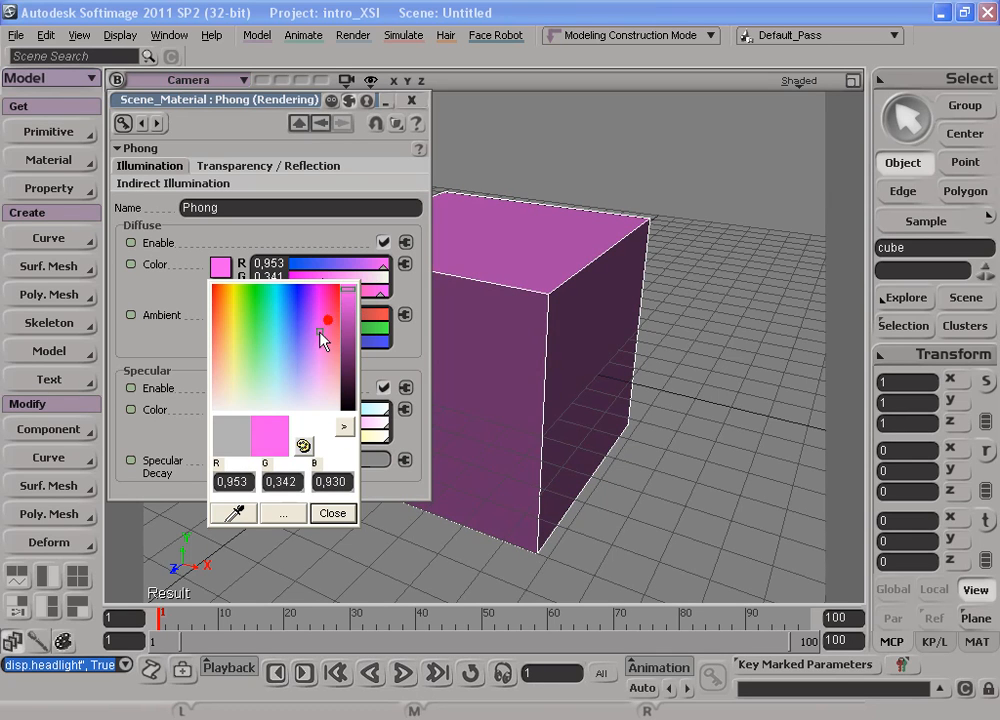
left_click(316, 514)
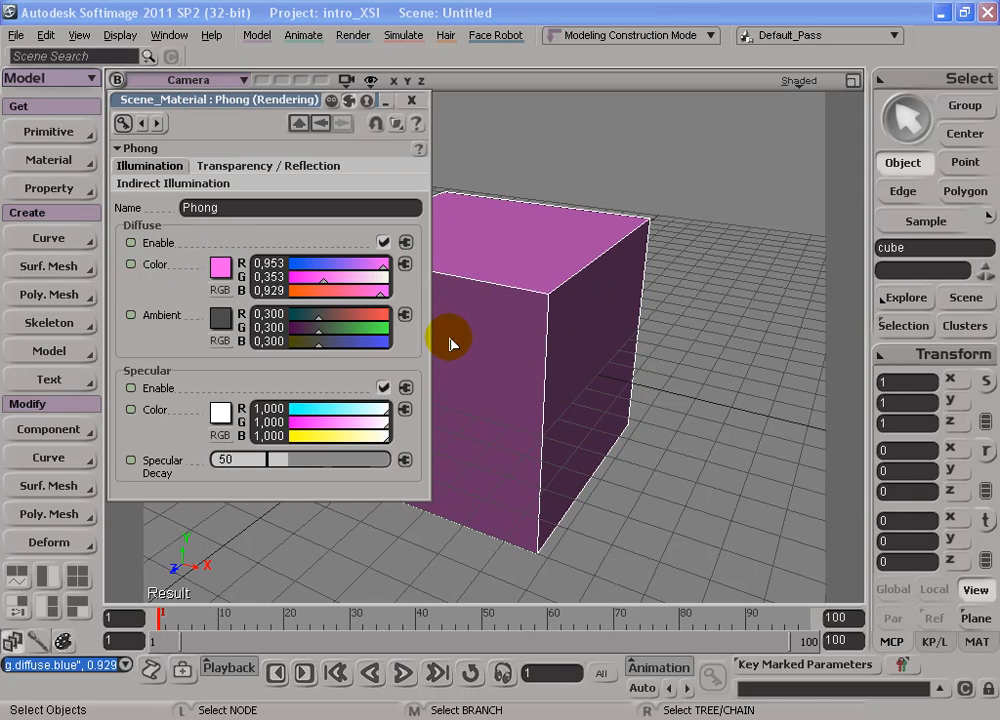
Connect an Image node to the diffuse color, keeping the noIcon_pic picture, and close the material's property editor
left_click(408, 270)
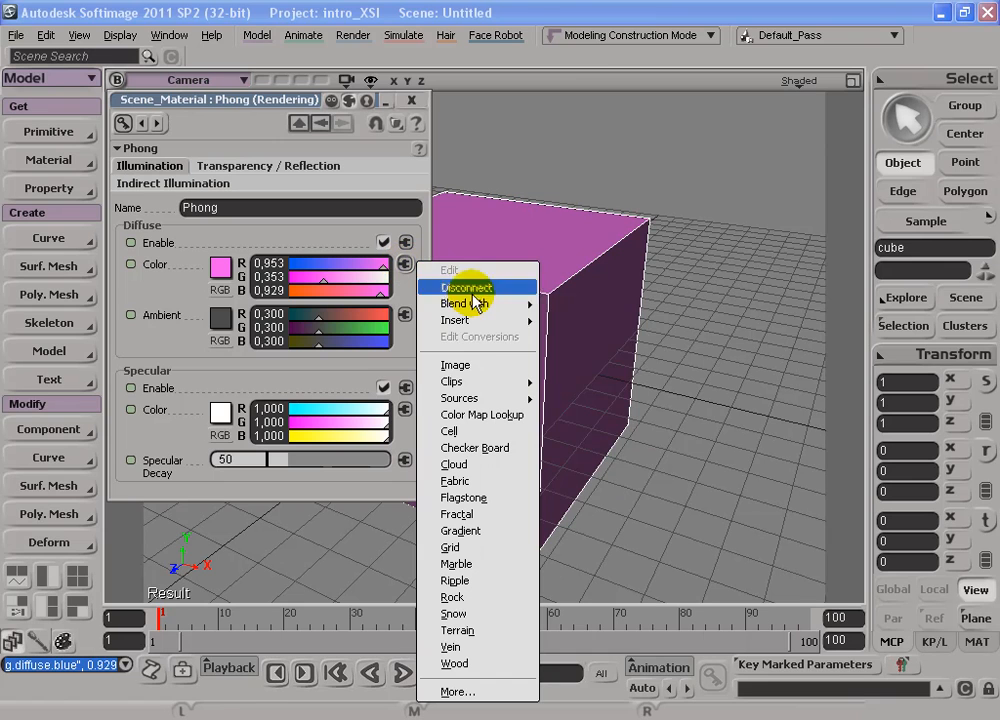
left_click(474, 368)
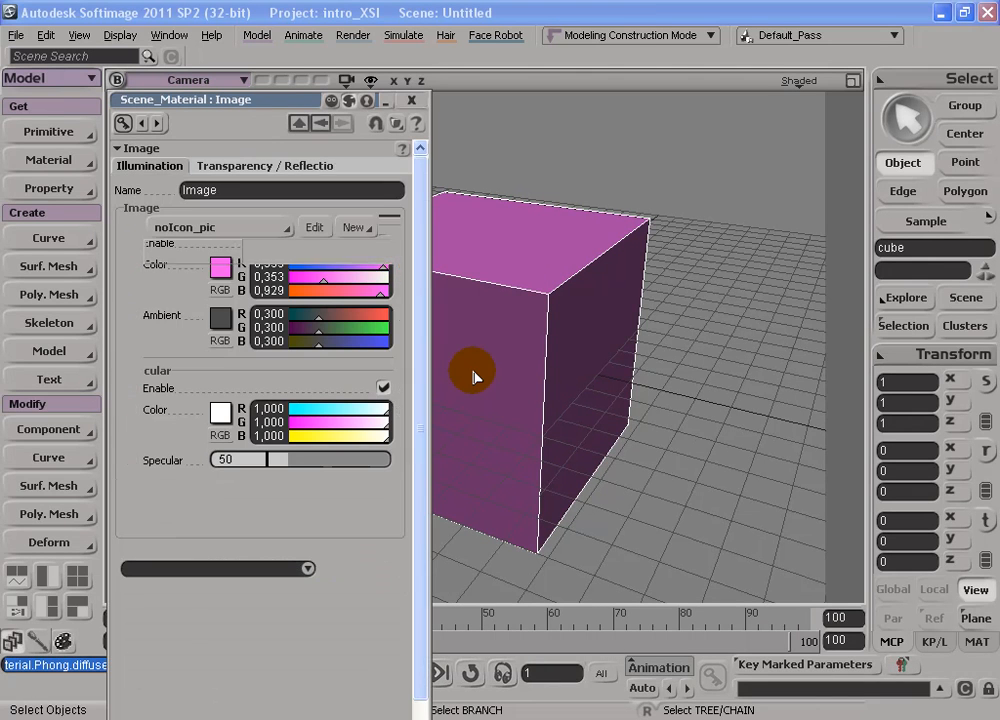
left_click_drag(251, 102, 250, 107)
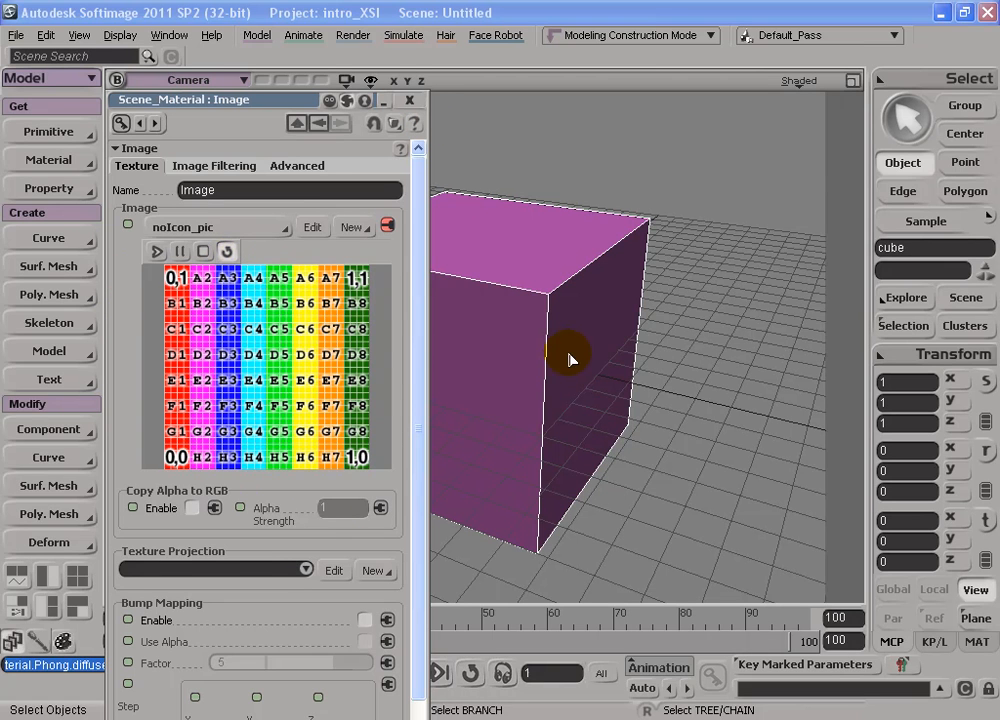
key("s")
right_click_drag(556, 376, 649, 334)
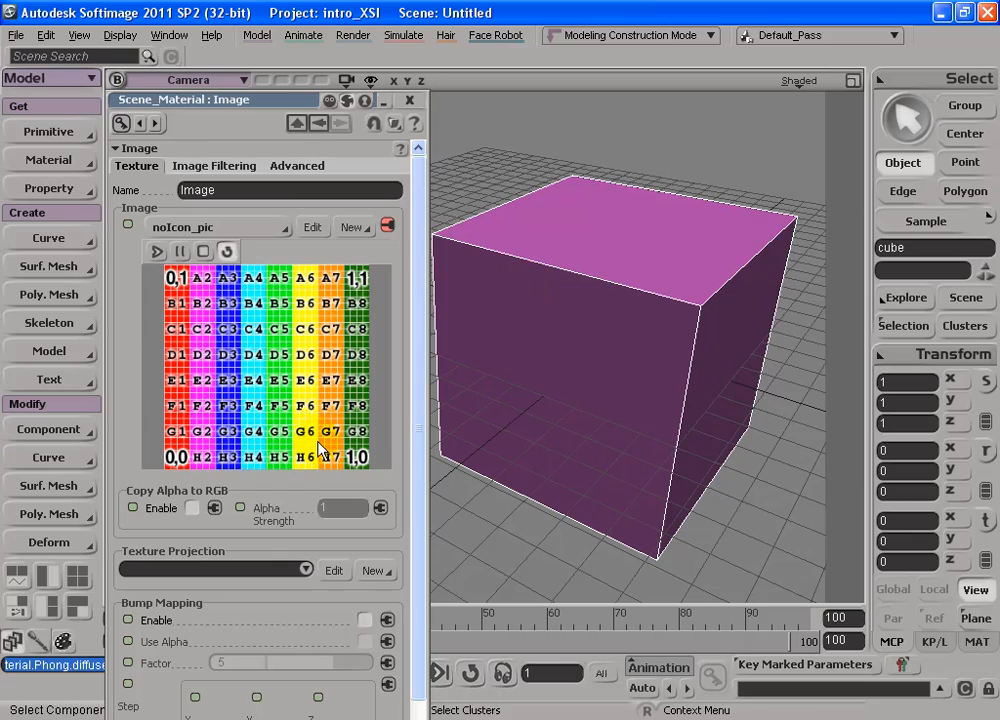
key("s")
mouse_move(571, 322)
right_mouse_down()
mouse_move(705, 359)
mouse_move(661, 324)
mouse_move(670, 415)
mouse_move(731, 393)
mouse_move(527, 301)
mouse_move(556, 288)
mouse_move(533, 330)
mouse_move(566, 236)
mouse_move(605, 384)
mouse_move(592, 337)
mouse_move(685, 408)
mouse_move(649, 436)
mouse_move(629, 366)
mouse_move(587, 328)
mouse_move(643, 357)
mouse_move(588, 369)
mouse_move(632, 350)
mouse_move(603, 353)
mouse_move(554, 323)
right_mouse_up()
key("s")
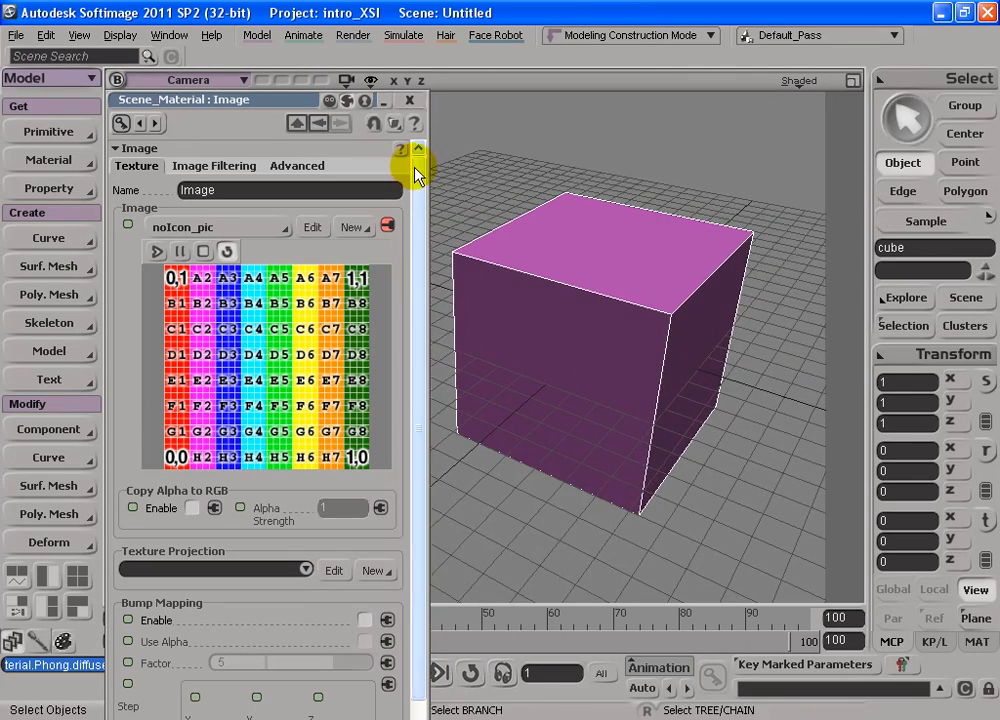
left_click(405, 101)
Review the texture map and texture projection types available for the cube, and compare its faces with the axes
mouse_move(629, 350)
left_mouse_down()
mouse_move(558, 415)
mouse_move(551, 353)
mouse_move(441, 339)
mouse_move(487, 337)
mouse_move(478, 359)
mouse_move(442, 330)
mouse_move(481, 326)
mouse_move(467, 364)
mouse_move(484, 350)
mouse_move(516, 368)
mouse_move(431, 319)
mouse_move(478, 326)
mouse_move(404, 362)
mouse_move(444, 373)
mouse_move(442, 324)
left_mouse_up()
left_click(328, 262)
left_click(40, 189)
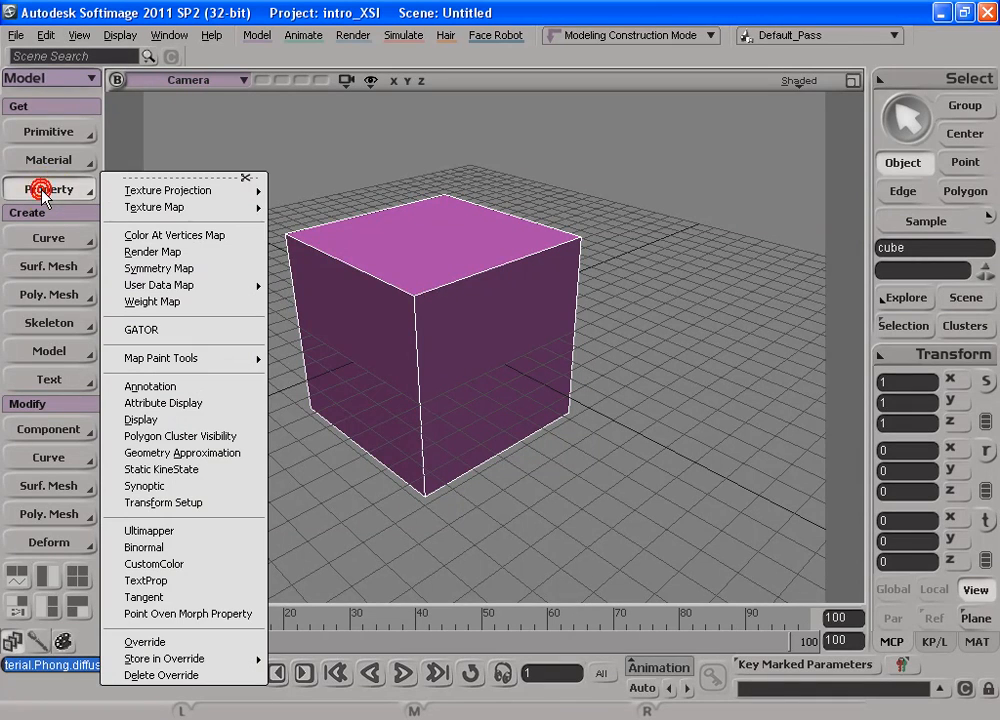
mouse_move(165, 209)
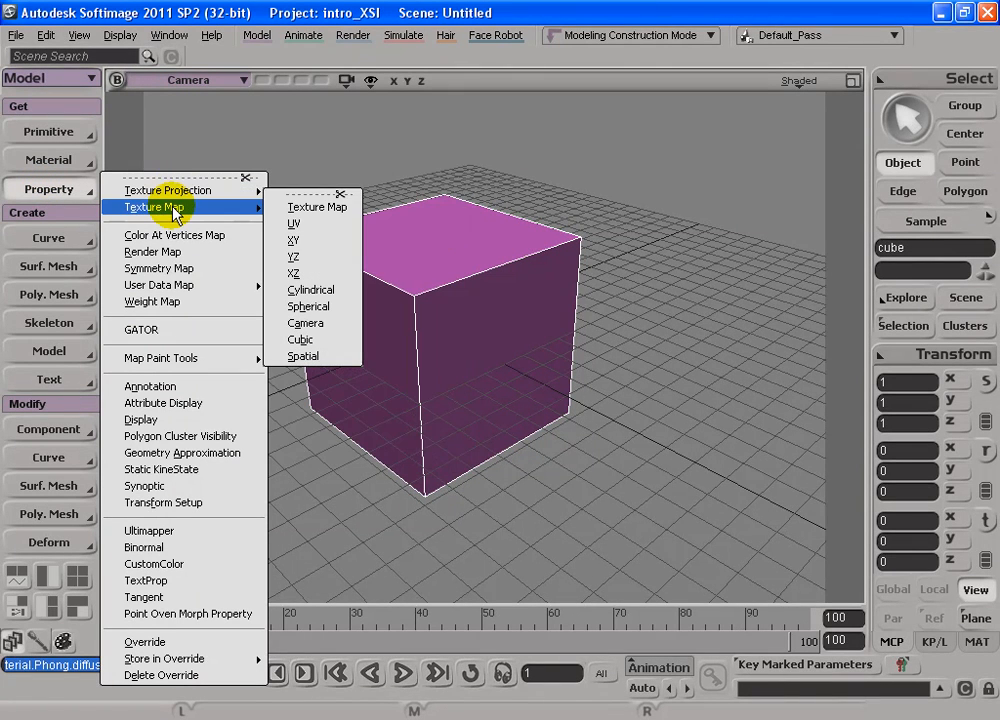
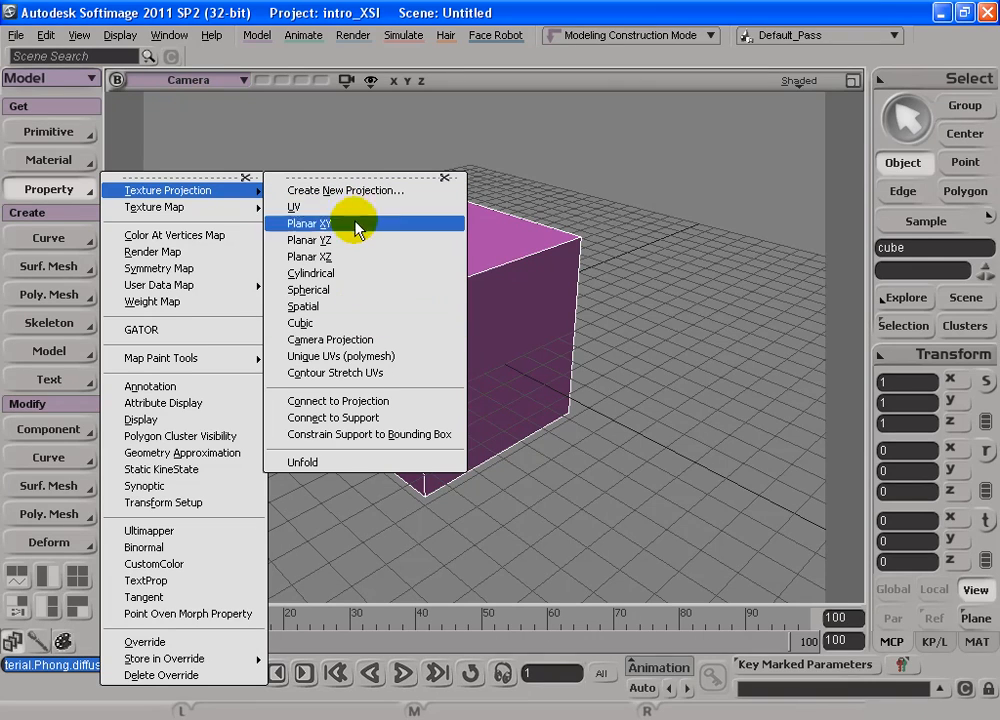
left_click(432, 220)
key("s")
left_click_drag(307, 498, 478, 502)
middle_click_drag(478, 502, 481, 503)
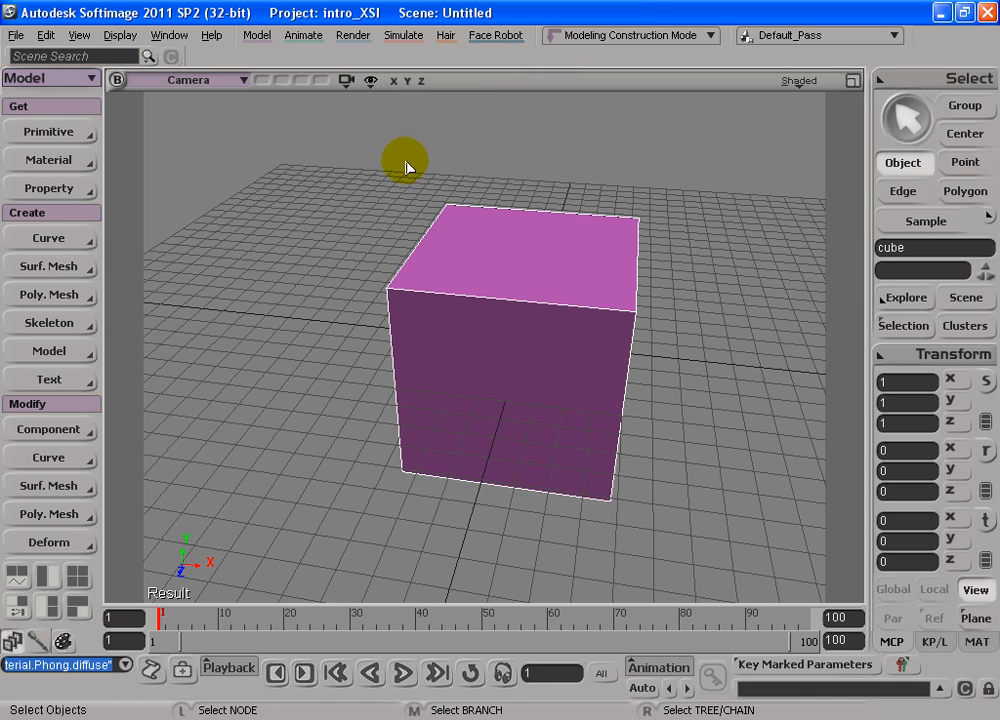
key("s")
left_click_drag(385, 138, 565, 290)
key("s")
left_click_drag(576, 557, 520, 440)
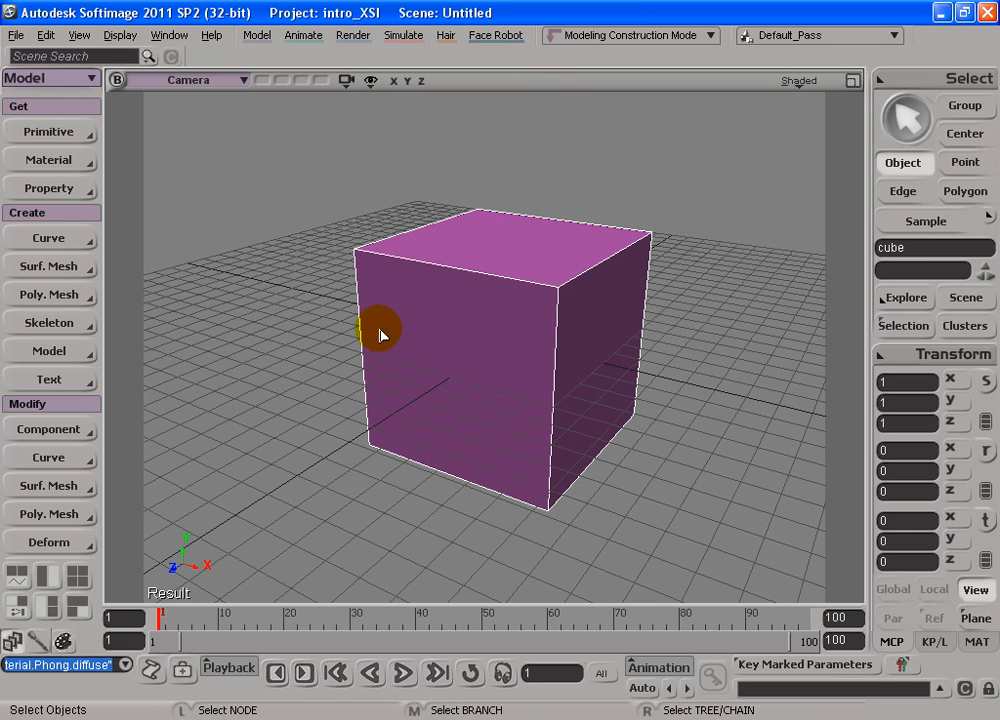
Apply a Planar YZ texture projection to the cube and inspect the projection support from several angles
left_click(50, 189)
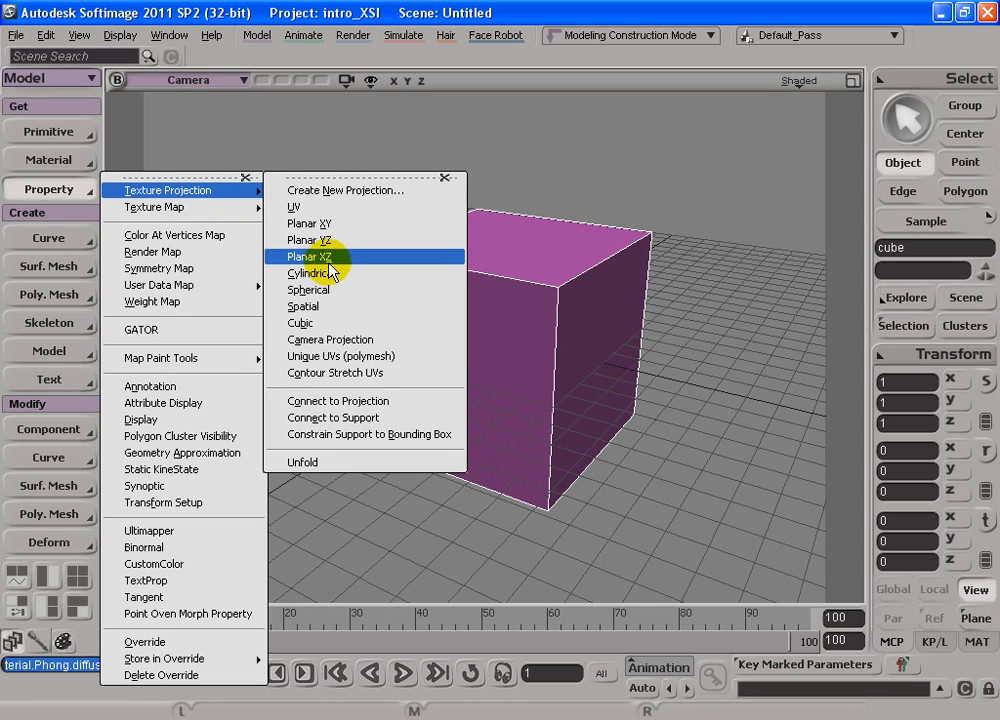
left_click(330, 257)
key("s")
left_click_drag(375, 328, 516, 412)
key("s")
left_click_drag(531, 304, 467, 296)
key("s")
left_click_drag(531, 262, 605, 488)
left_click(500, 284)
key("s")
key("s")
key("s")
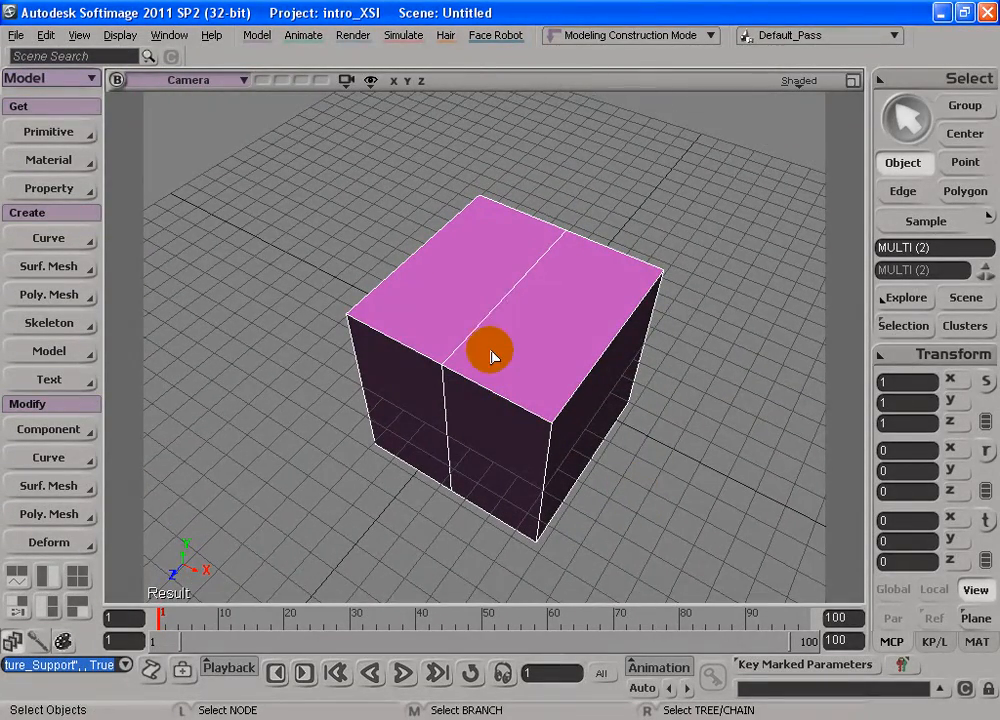
Switch the Camera view to Wireframe display and select only the texture support inside the cube
left_click(800, 82)
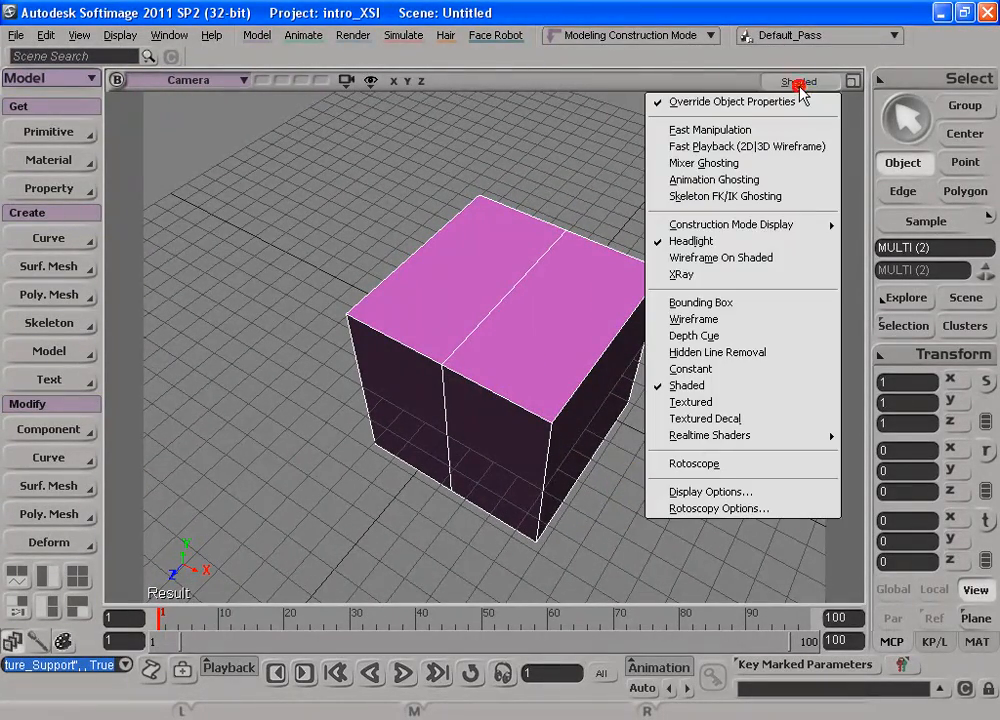
left_click(703, 320)
left_click(515, 270)
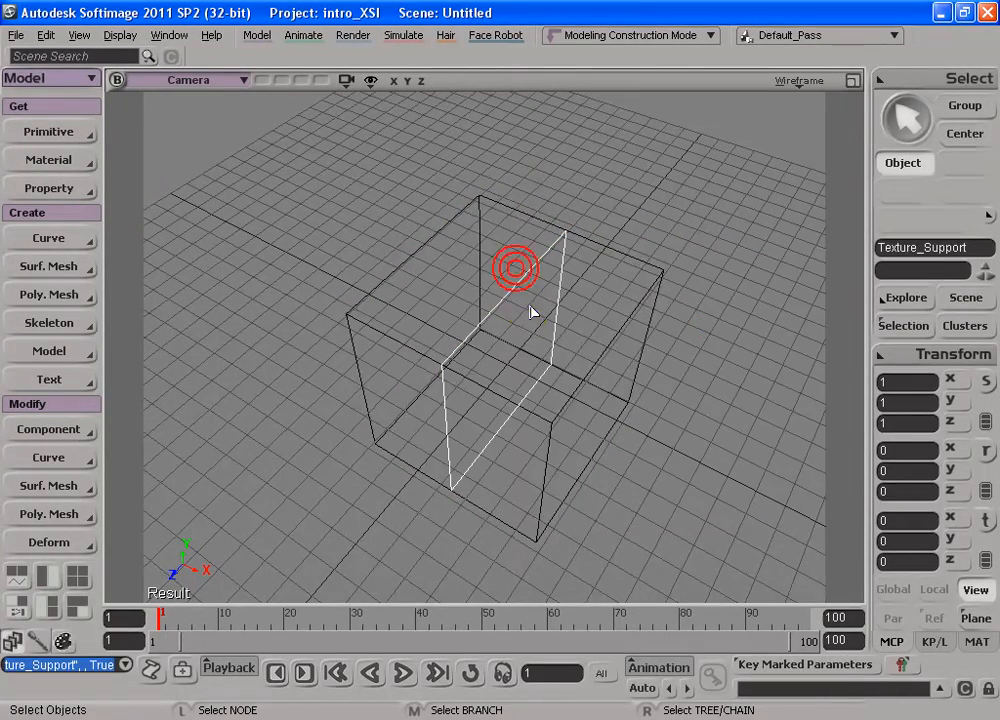
key("s")
mouse_move(492, 387)
left_mouse_down()
mouse_move(509, 352)
mouse_move(487, 384)
left_mouse_up()
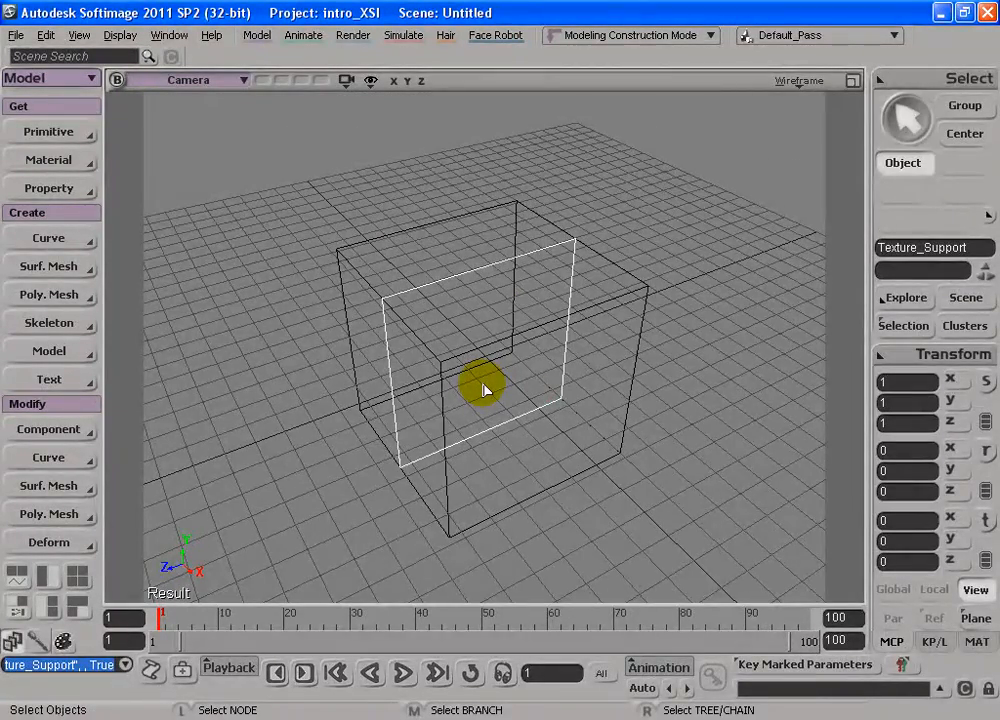
Scale the texture support along Z to about 1.4842
key("v")
left_click_drag(463, 373, 374, 399)
key("ctrl+z")
key("x")
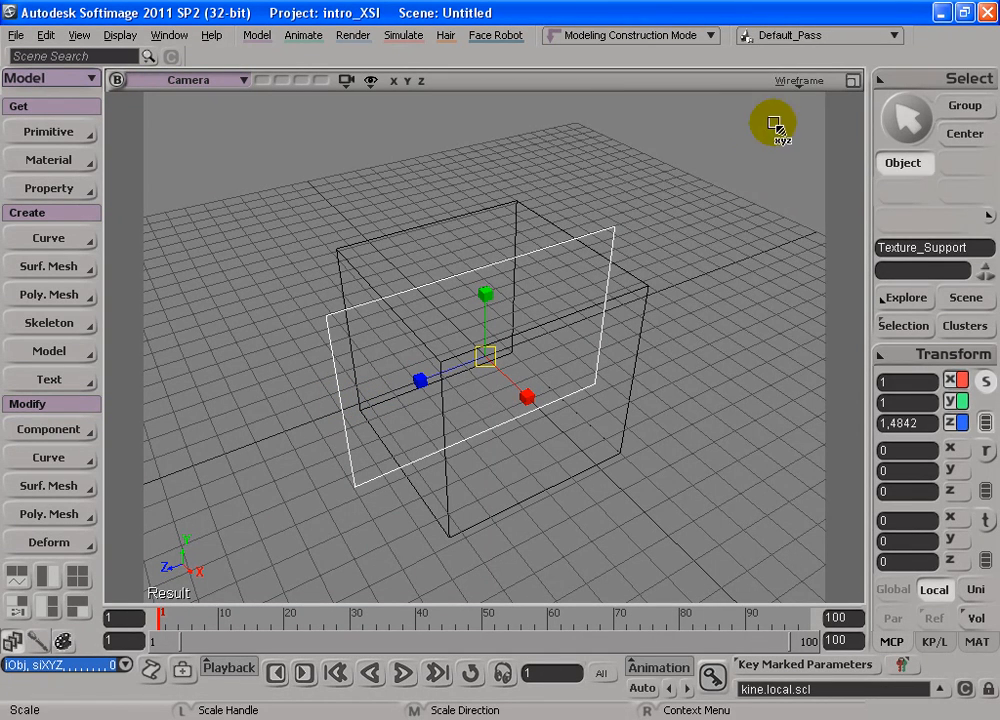
Return the Camera view to Shaded display and go back to object selection with the texture support still selected
left_click(799, 80)
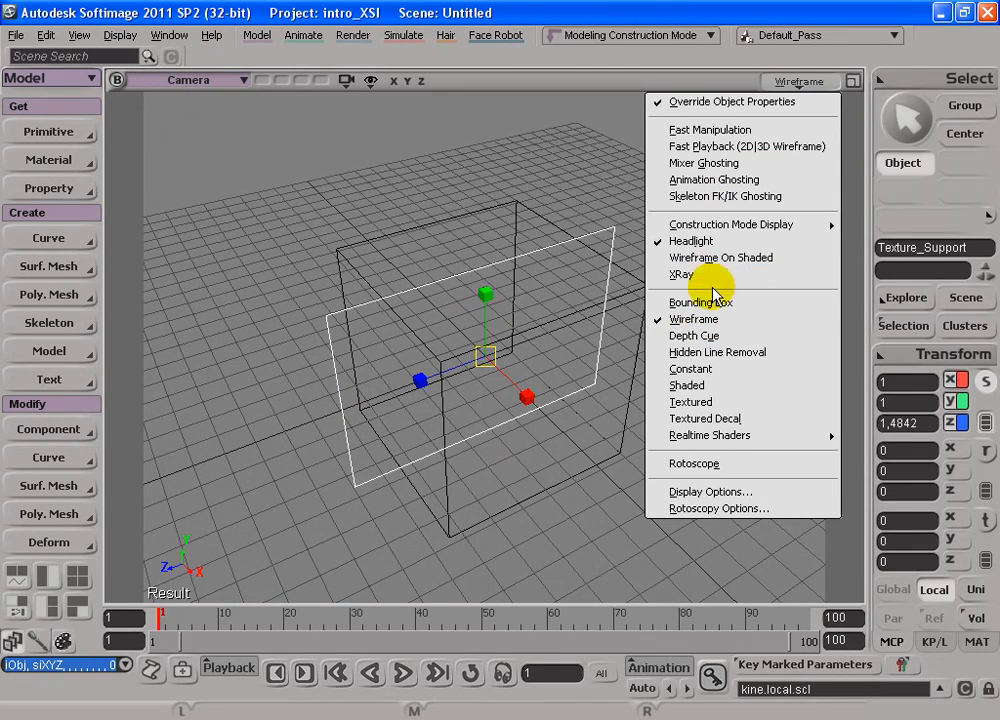
left_click(705, 386)
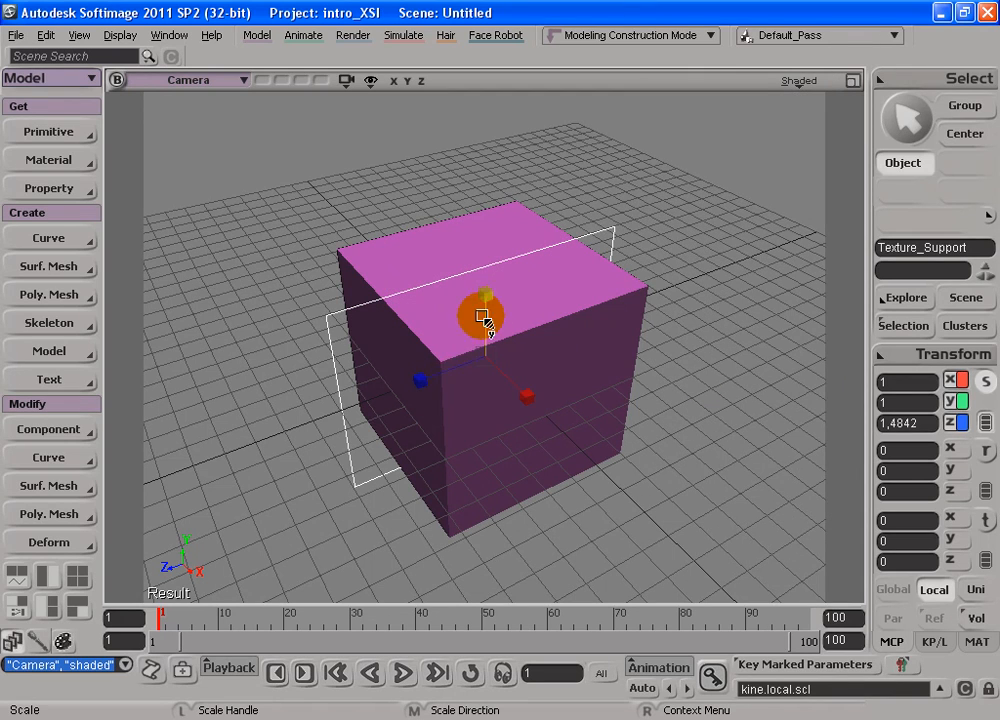
key("space")
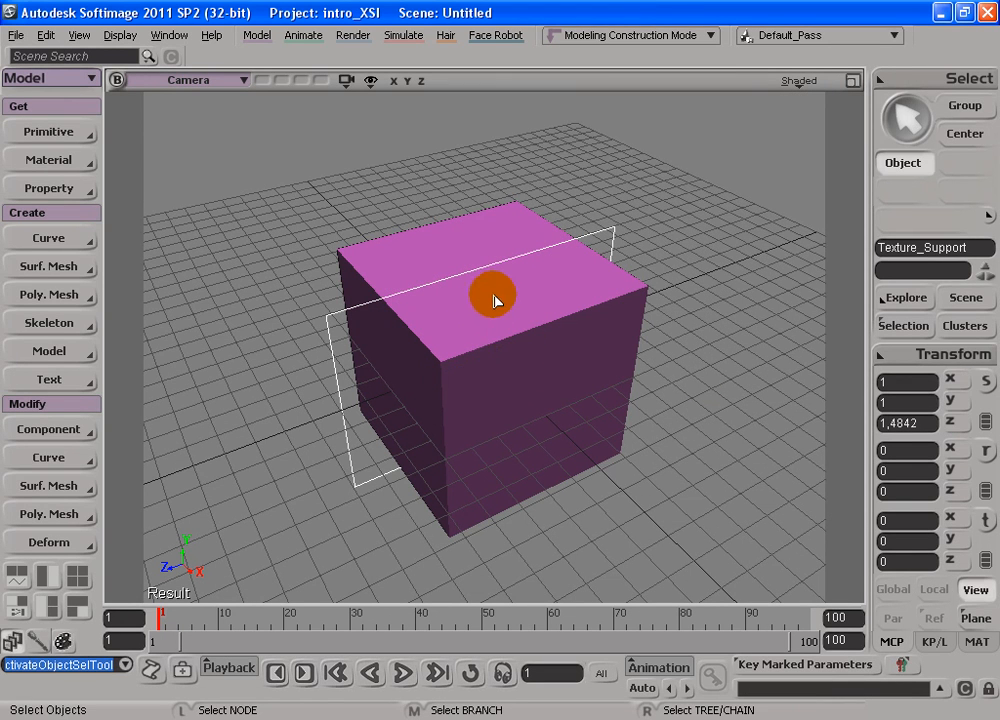
key("ctrl+d")
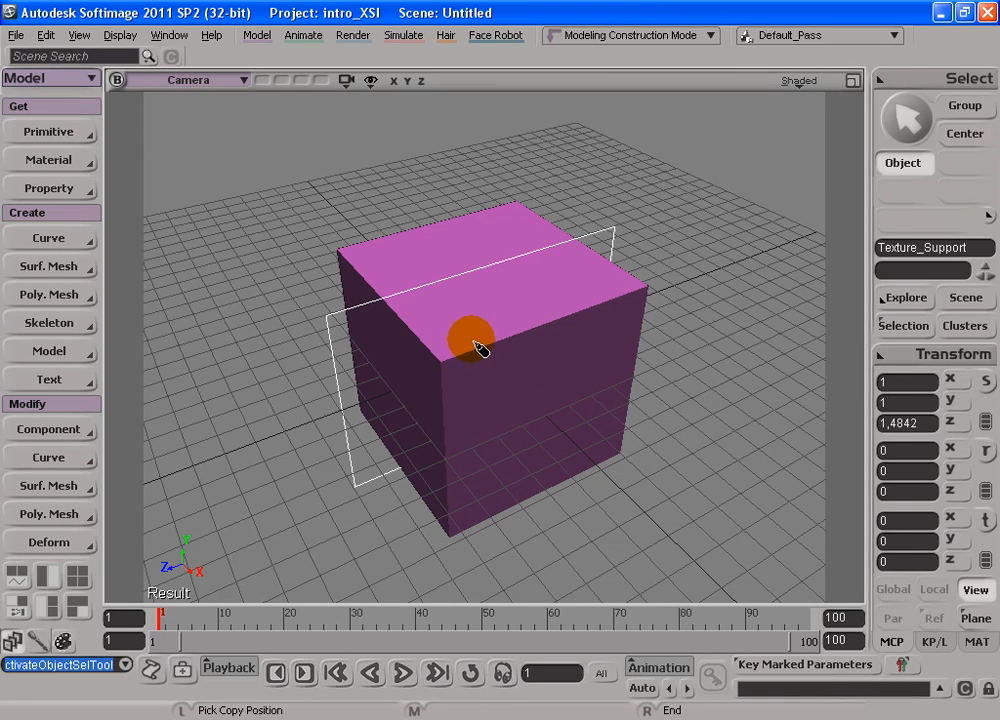
mouse_move(468, 340)
left_mouse_down()
mouse_move(567, 326)
mouse_move(585, 300)
left_mouse_up()
Switch the Camera view to Textured display and check the image projected on the cube
left_click(798, 80)
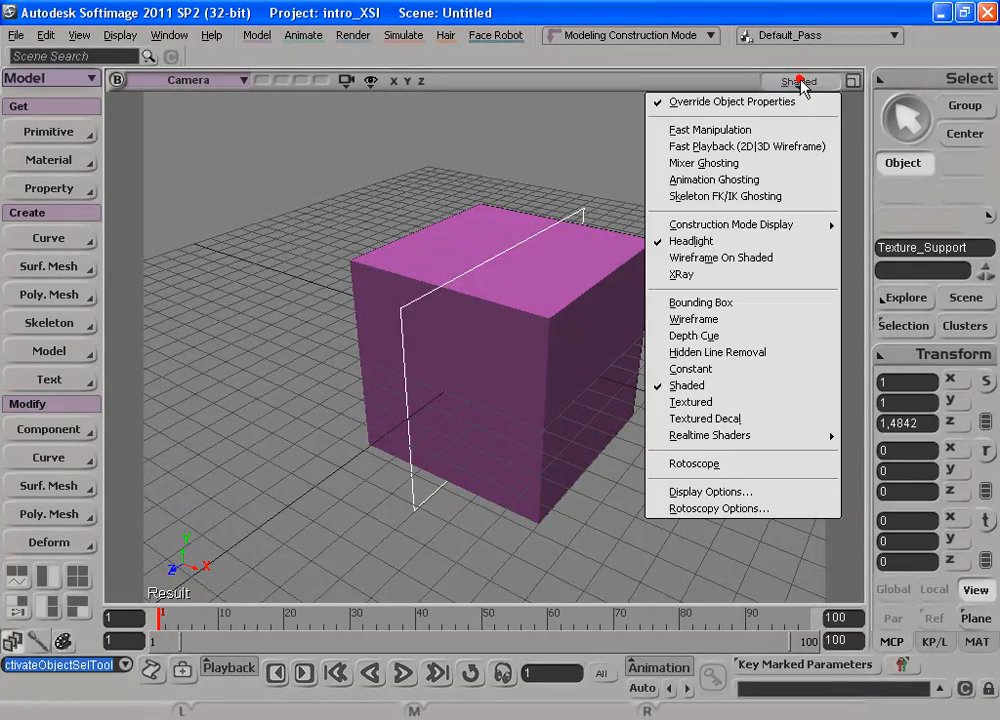
left_click(711, 409)
left_click_drag(654, 391, 541, 324)
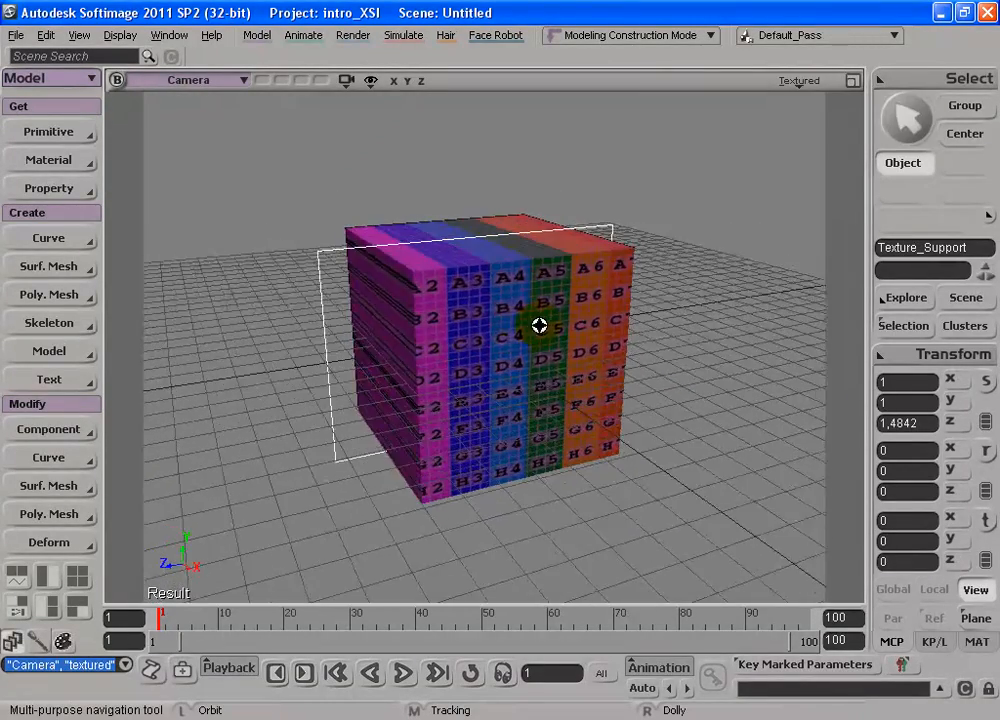
key("s")
left_click_drag(574, 239, 560, 373)
key("s")
left_click_drag(448, 315, 471, 377)
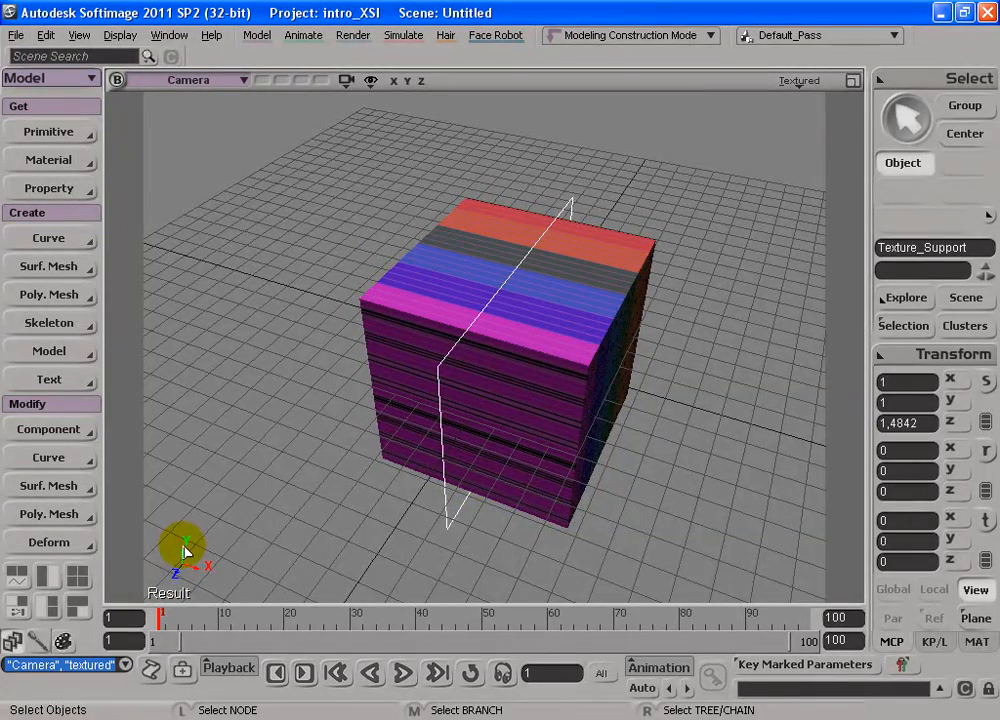
Examine from different angles how the light affects the texture on the cube's top and side faces
key("s")
left_click_drag(612, 404, 542, 328)
key("s")
left_click_drag(471, 330, 608, 374)
key("s")
left_click_drag(647, 275, 543, 432)
key("s")
key("s")
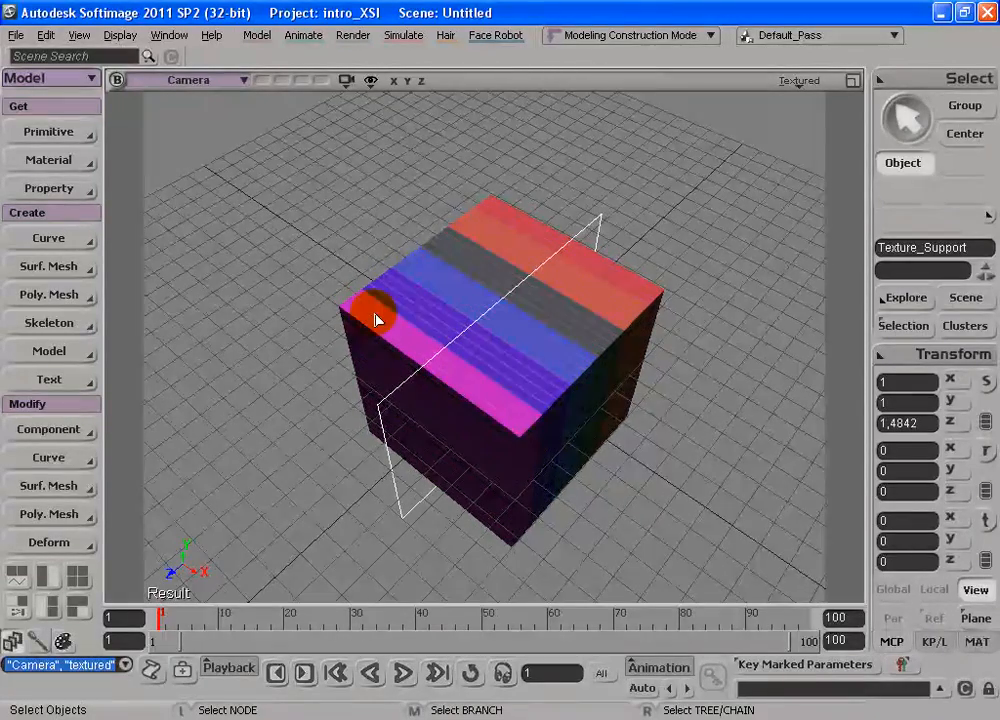
key("s")
left_click_drag(431, 404, 546, 431)
left_click(800, 82)
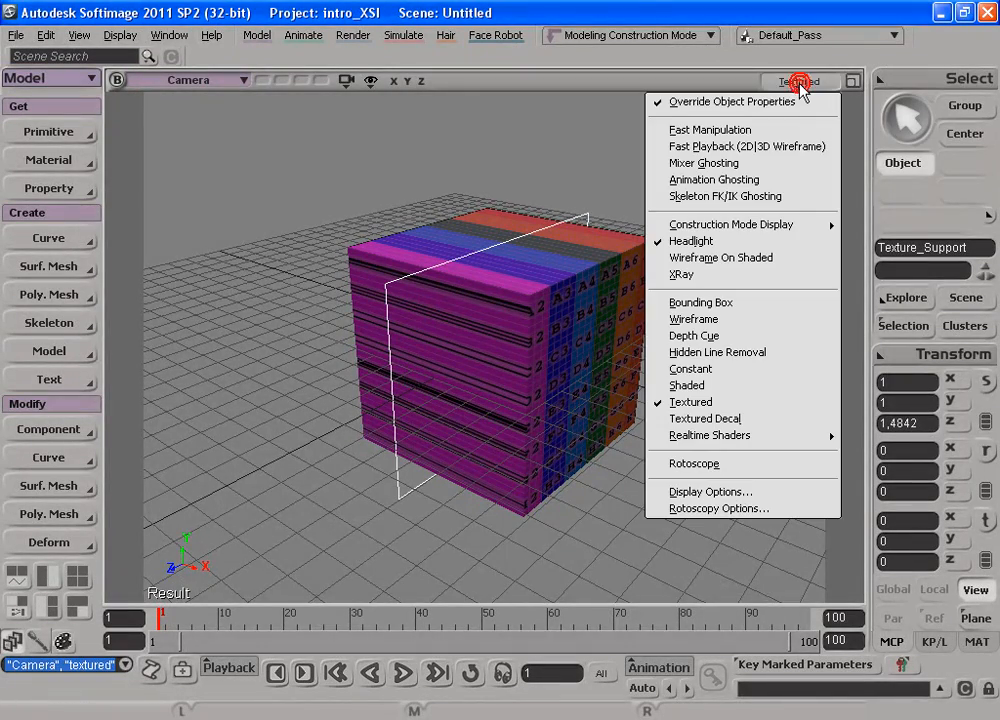
left_click(547, 77)
key("s")
left_click_drag(618, 382, 576, 341)
Switch the Camera view to Textured Decal display and inspect the cube's texture without shading
left_click(800, 81)
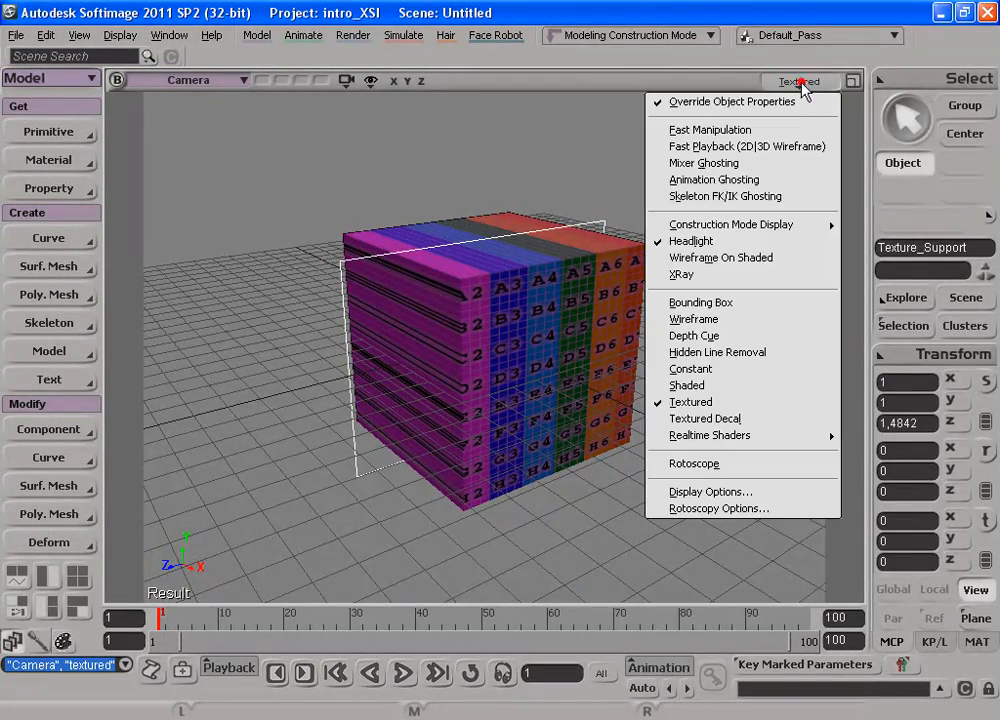
left_click(731, 421)
key("s")
left_click_drag(696, 415, 630, 205)
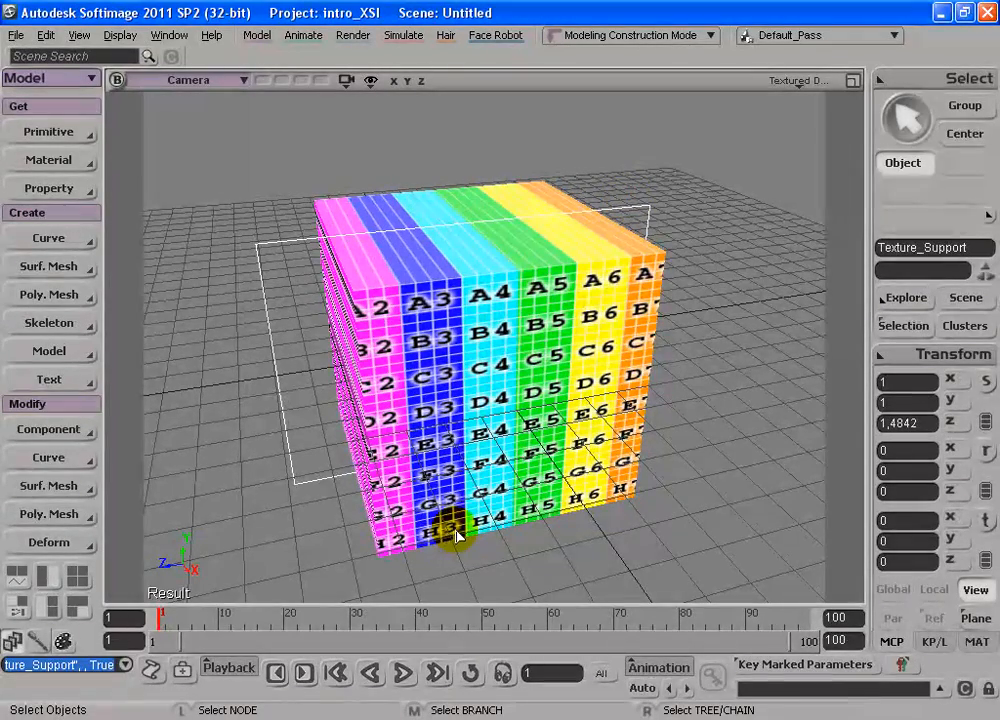
Scale the texture support along Z to about 1.2217, then try a Y scale of about 0.8794 and undo it
key("x")
left_click_drag(405, 355, 440, 372)
mouse_move(479, 284)
left_mouse_down()
mouse_move(471, 167)
mouse_move(465, 286)
mouse_move(479, 297)
left_mouse_up()
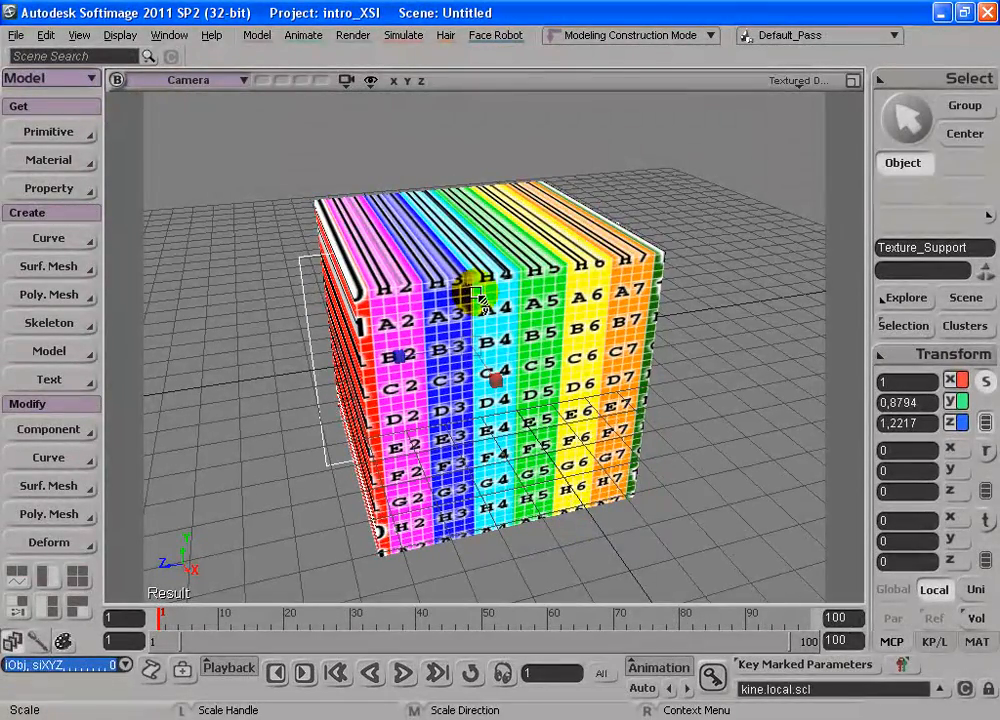
key("ctrl+z")
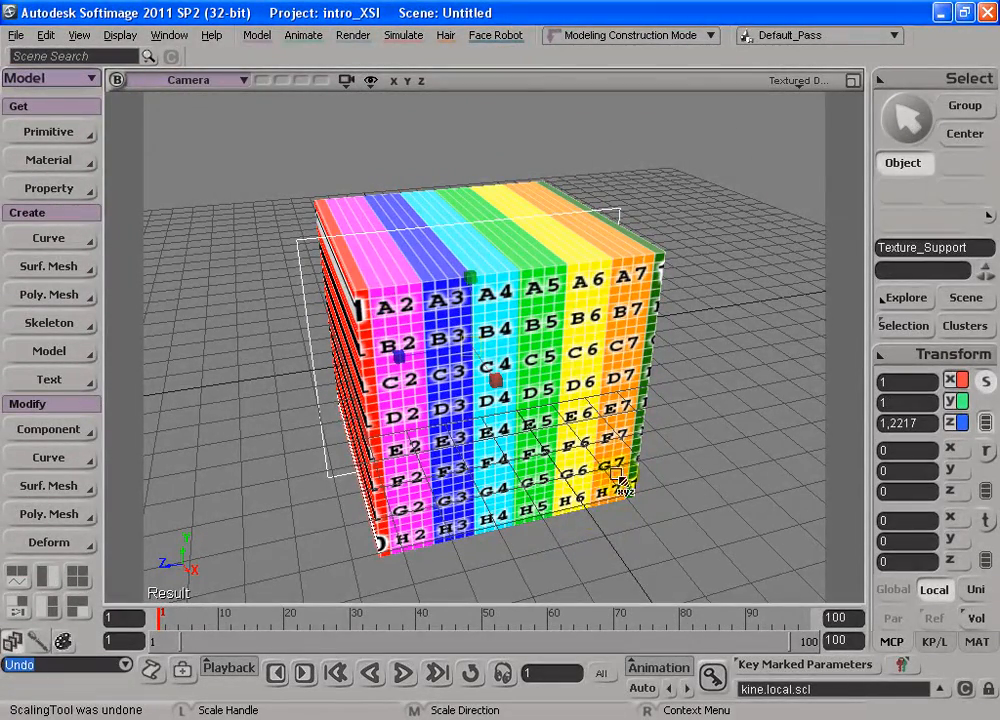
key("s")
left_click_drag(464, 486, 540, 500)
key("s")
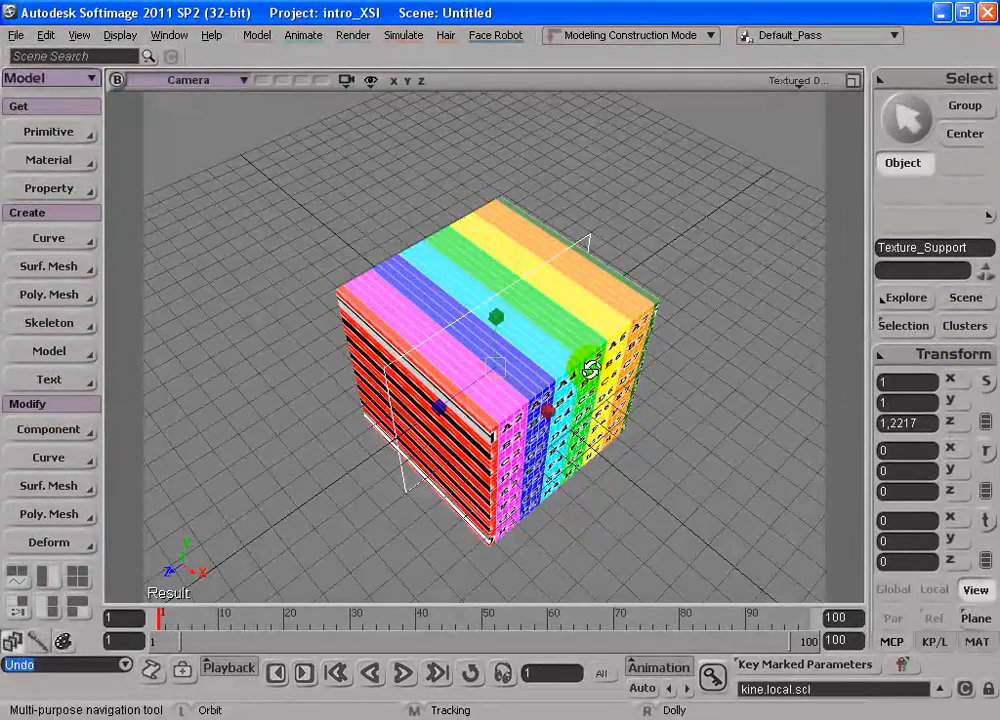
Examine the texture projection and its support on the cube's top and side faces from different angles
left_click_drag(591, 368, 496, 268)
key("s")
left_click_drag(435, 419, 471, 346)
key("x")
key("space")
key("s")
left_click_drag(525, 370, 492, 356)
key("s")
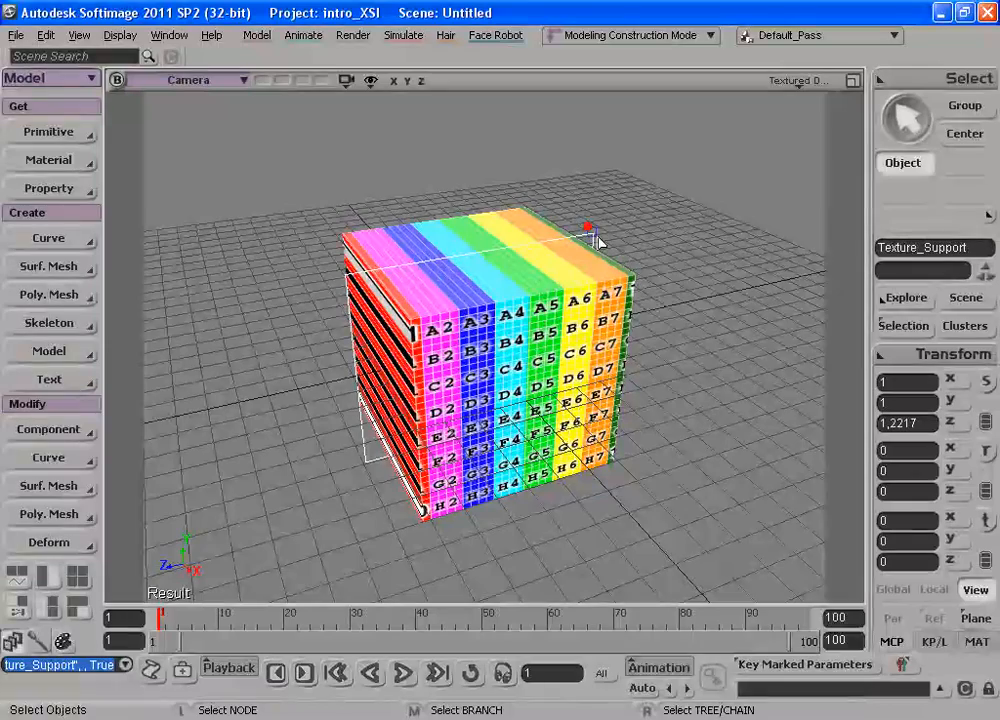
List the properties of the selected texture support, then return to viewing the cube
left_click(890, 327)
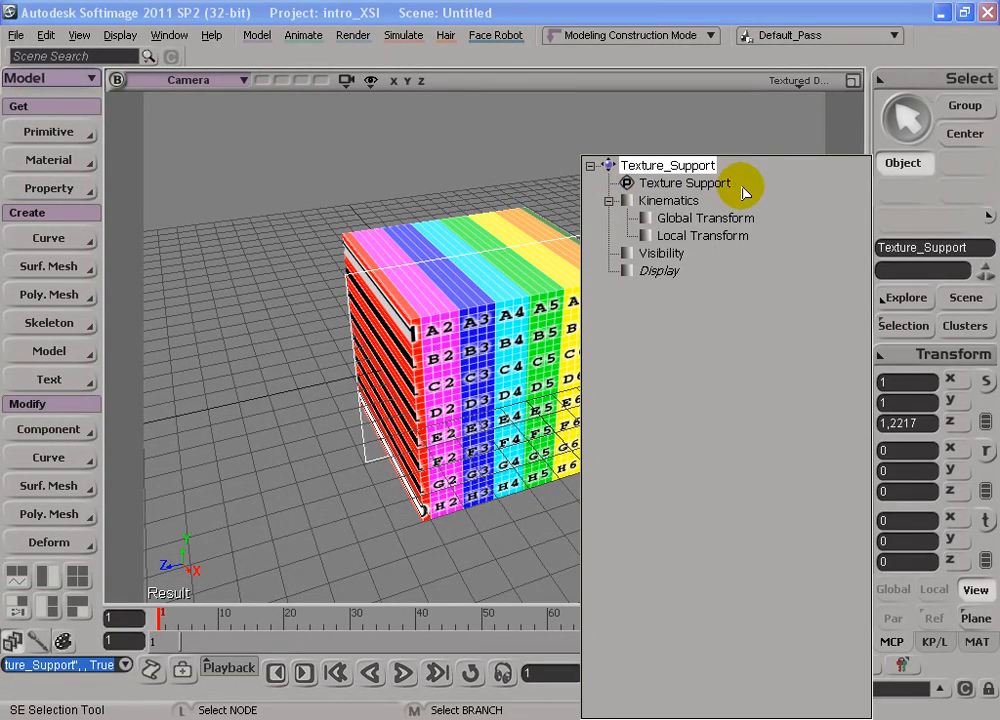
key("s")
mouse_move(447, 346)
left_mouse_down()
mouse_move(459, 381)
mouse_move(478, 364)
mouse_move(453, 357)
left_mouse_up()
key("s")
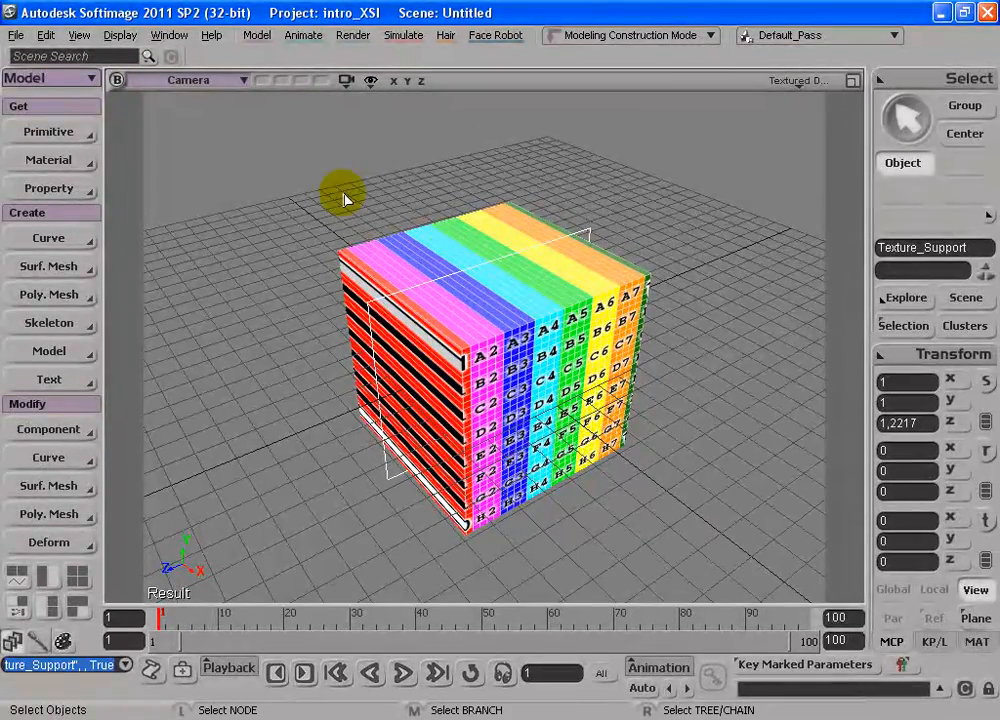
Open the Texture Editor and select the cube to show its UVs over the texture image
left_click(84, 35)
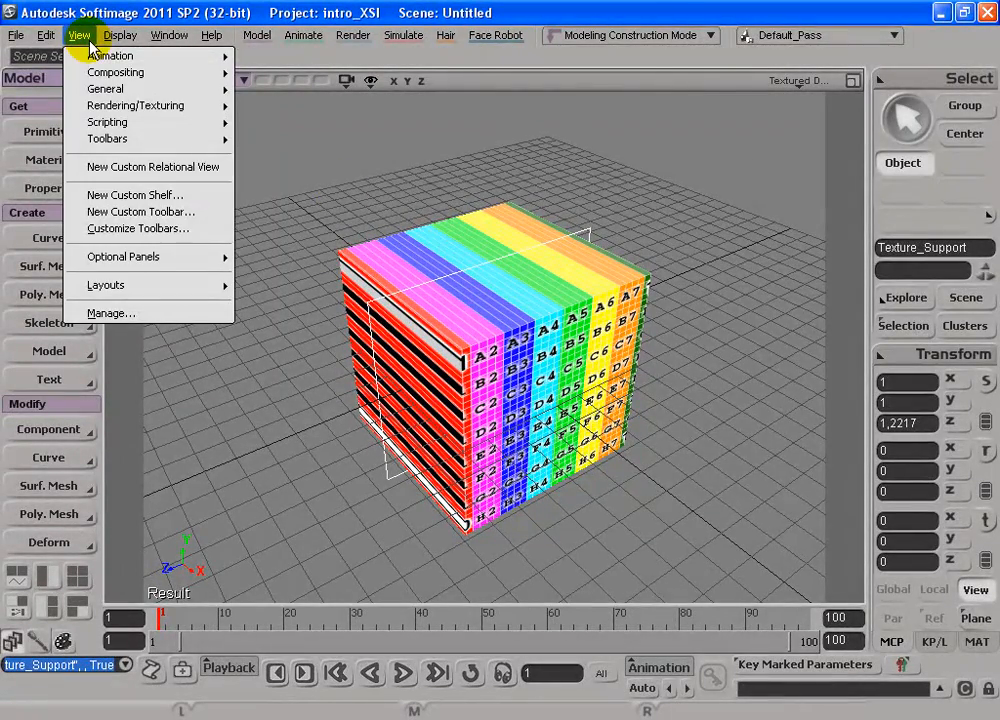
mouse_move(108, 108)
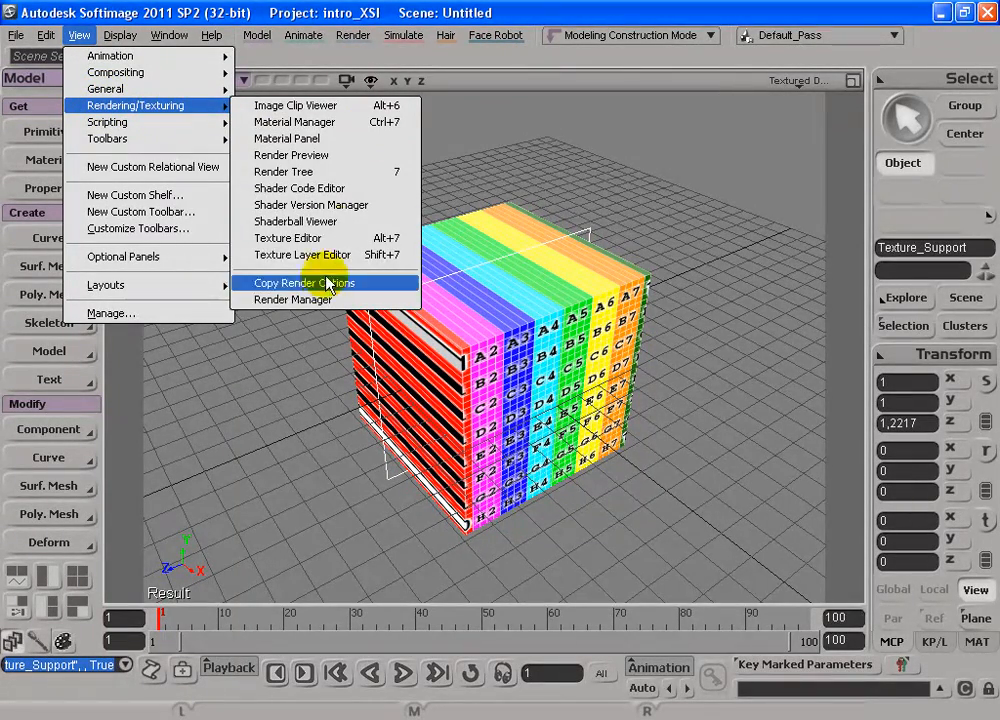
left_click(302, 240)
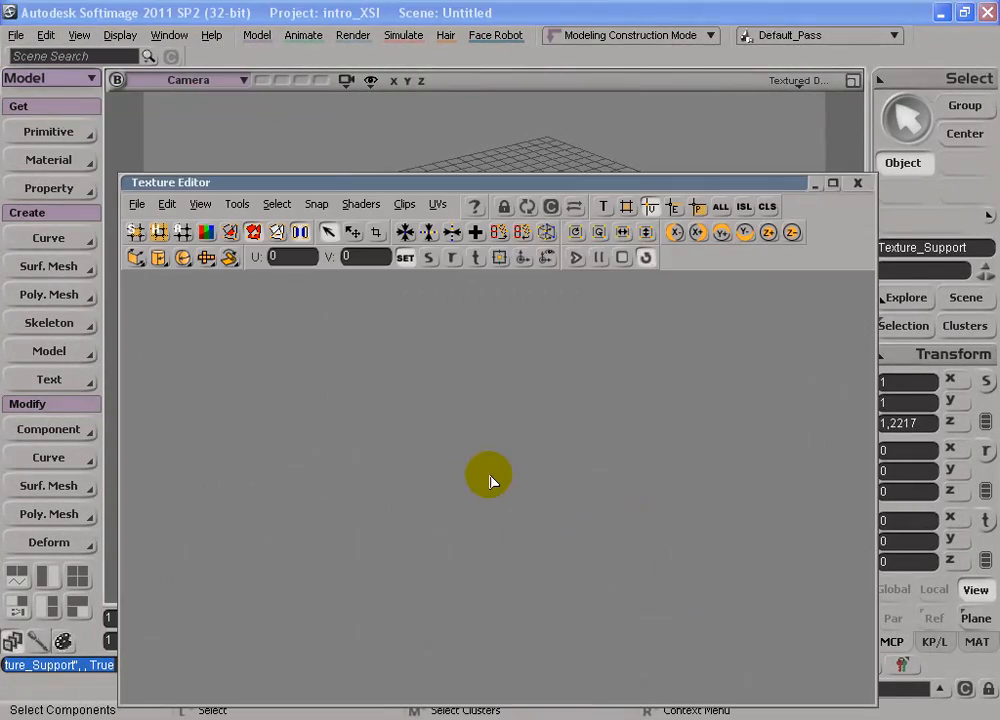
left_click_drag(535, 190, 390, 35)
left_click(375, 280)
Dim the texture image in the Texture Editor so the cube's UV outline stands out
key("s")
right_click_drag(605, 361, 460, 384)
left_click_drag(525, 361, 490, 374)
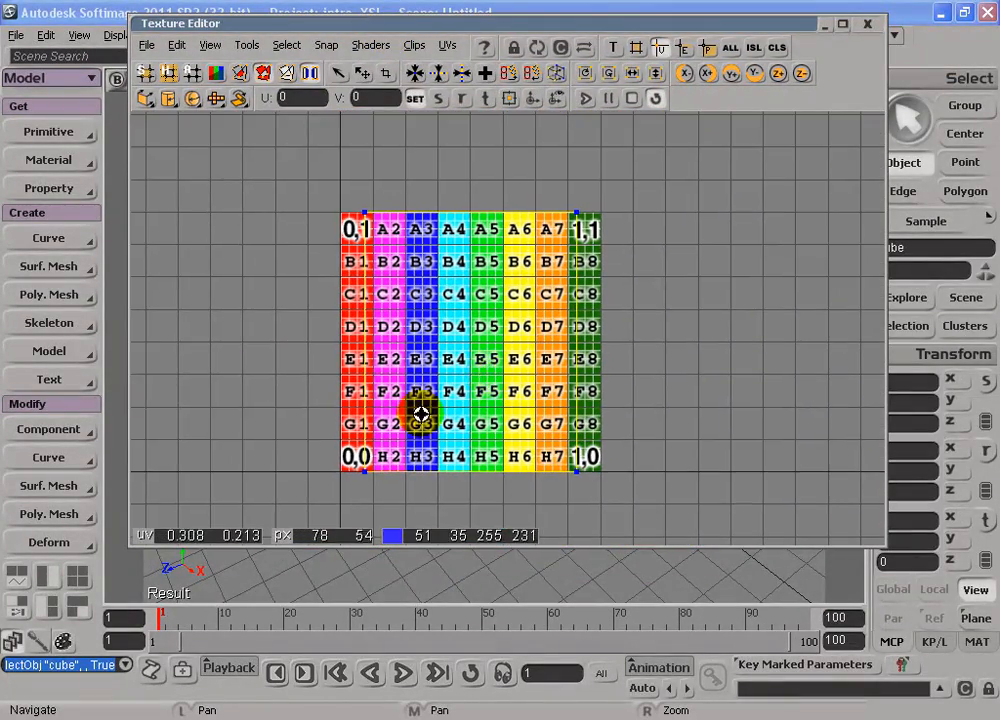
left_click_drag(422, 402, 447, 396)
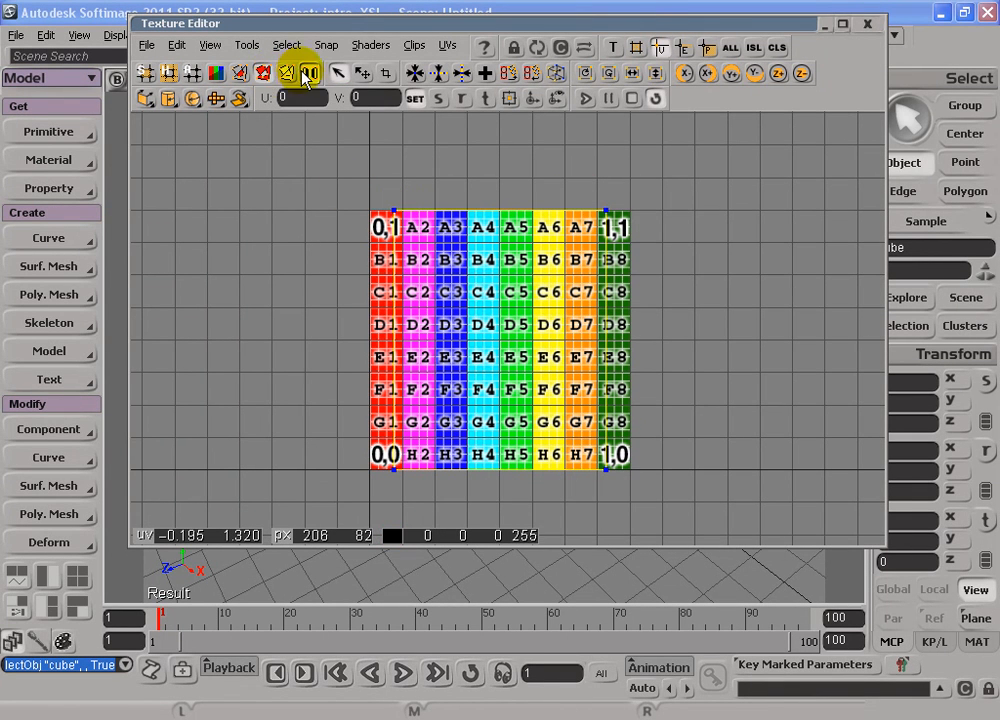
left_click(216, 76)
left_click(415, 215)
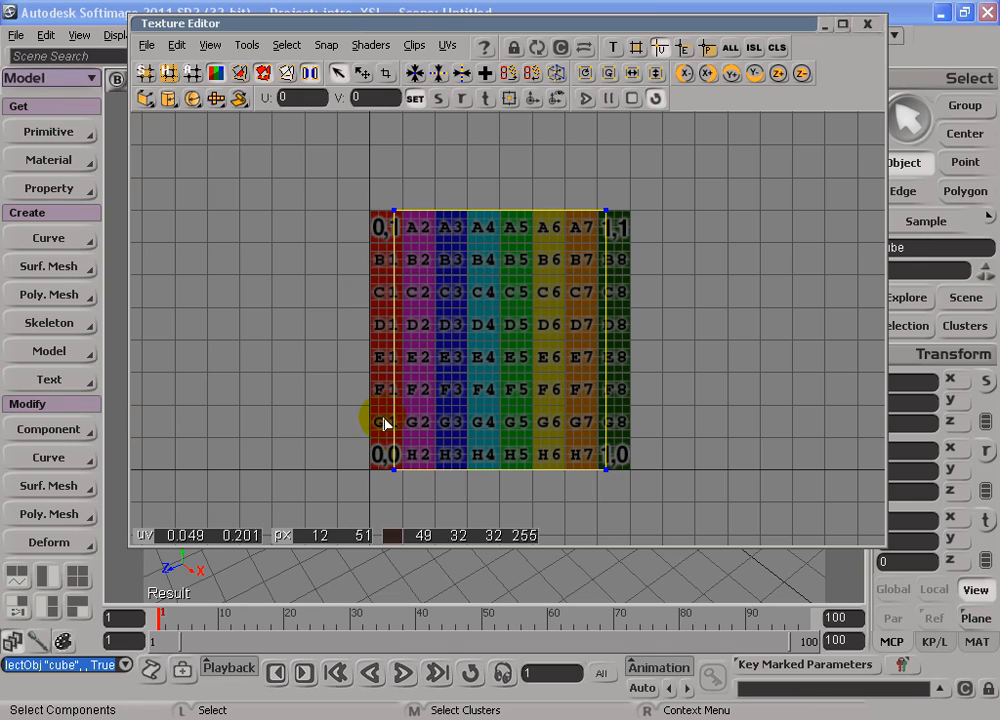
Compare the cube's textured faces with its UV outline and check the outline's corner points in the Texture Editor
left_click_drag(425, 25, 900, 46)
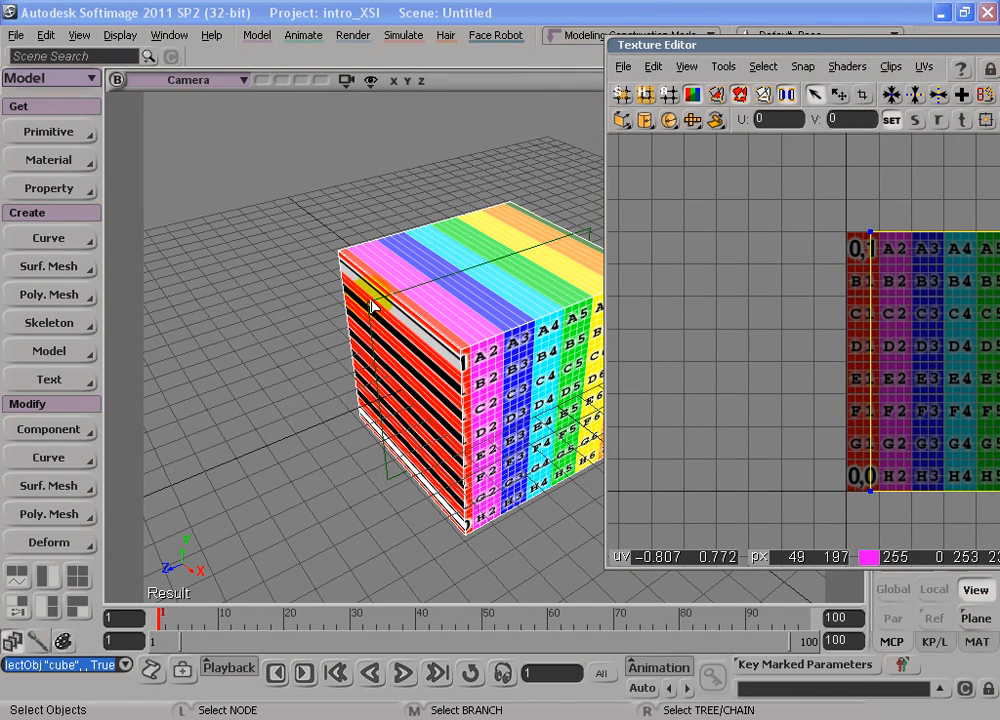
left_click_drag(835, 52, 541, 45)
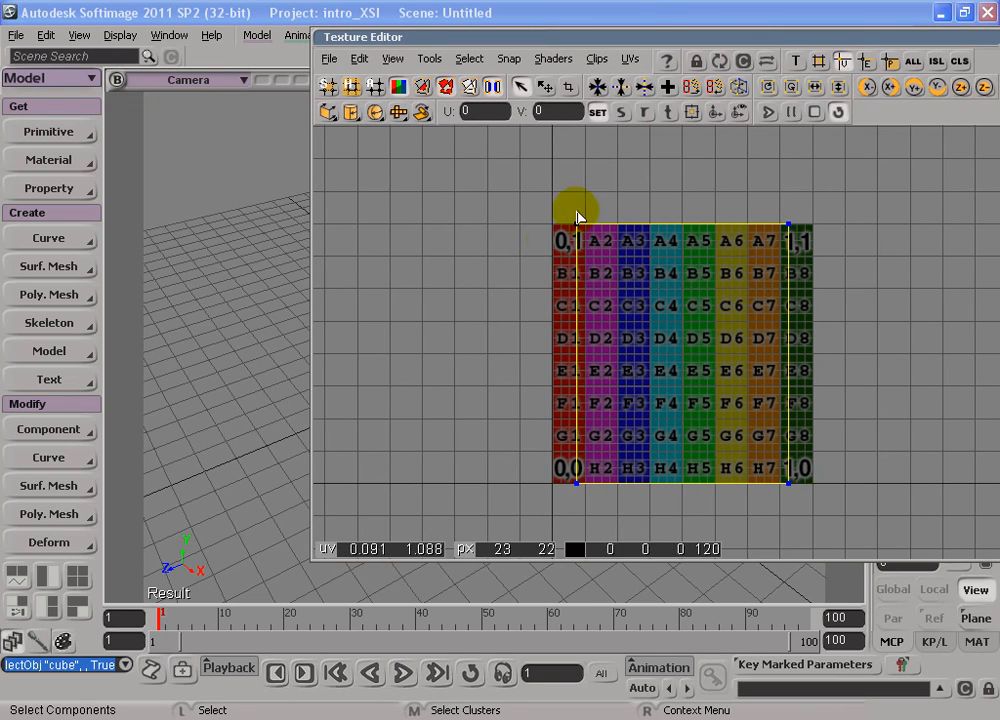
left_click(789, 228)
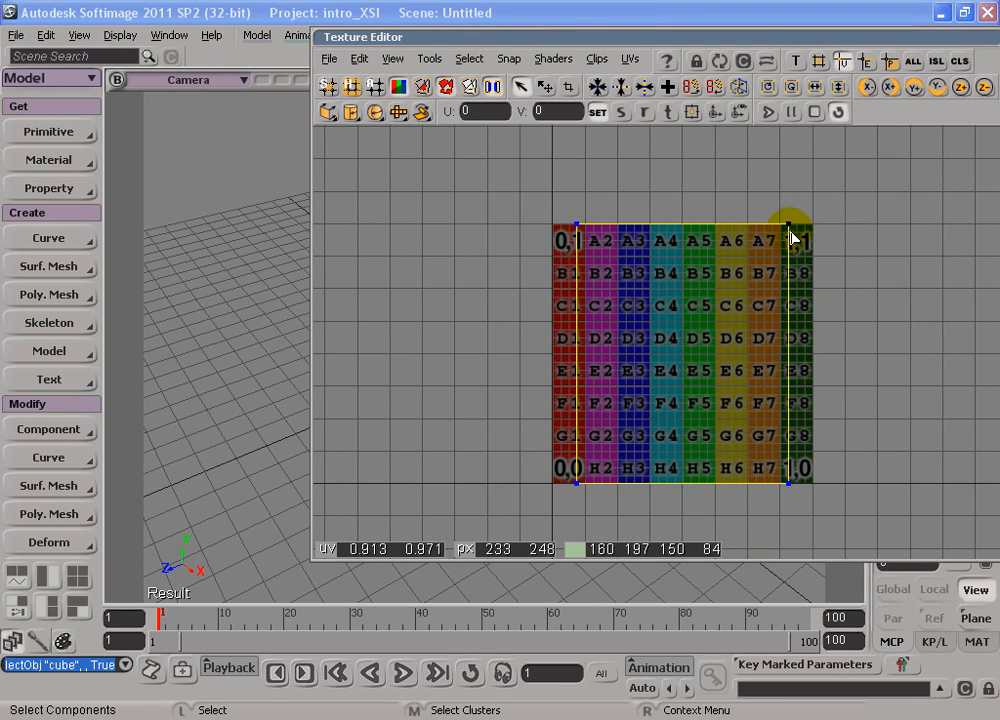
left_click(592, 228)
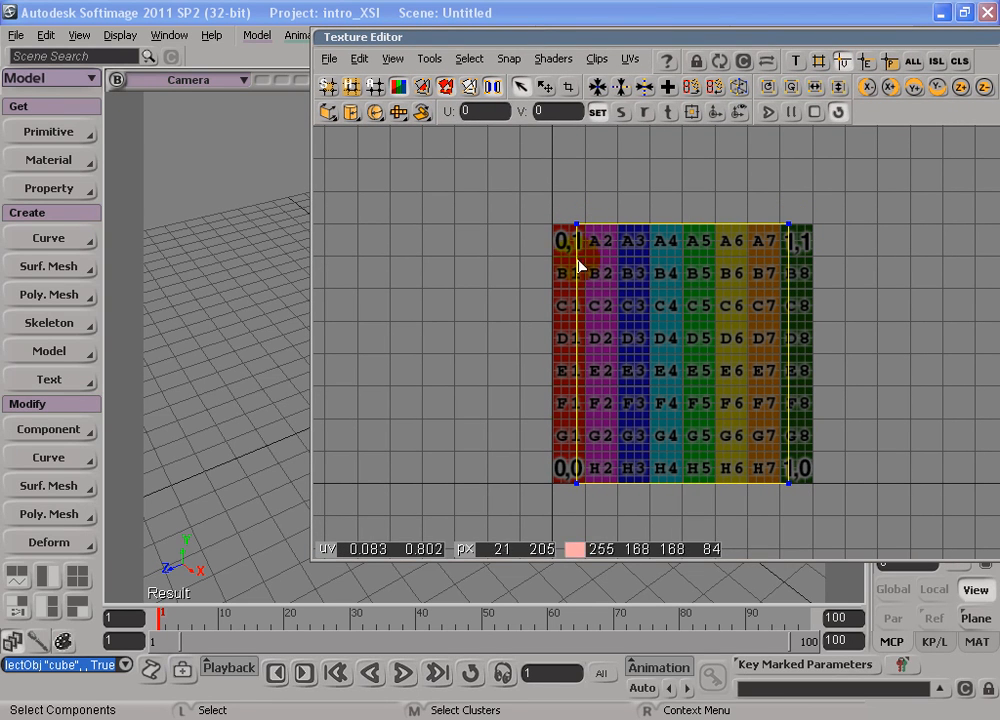
left_click(789, 480)
left_click(792, 236)
left_click(595, 228)
left_click(583, 269)
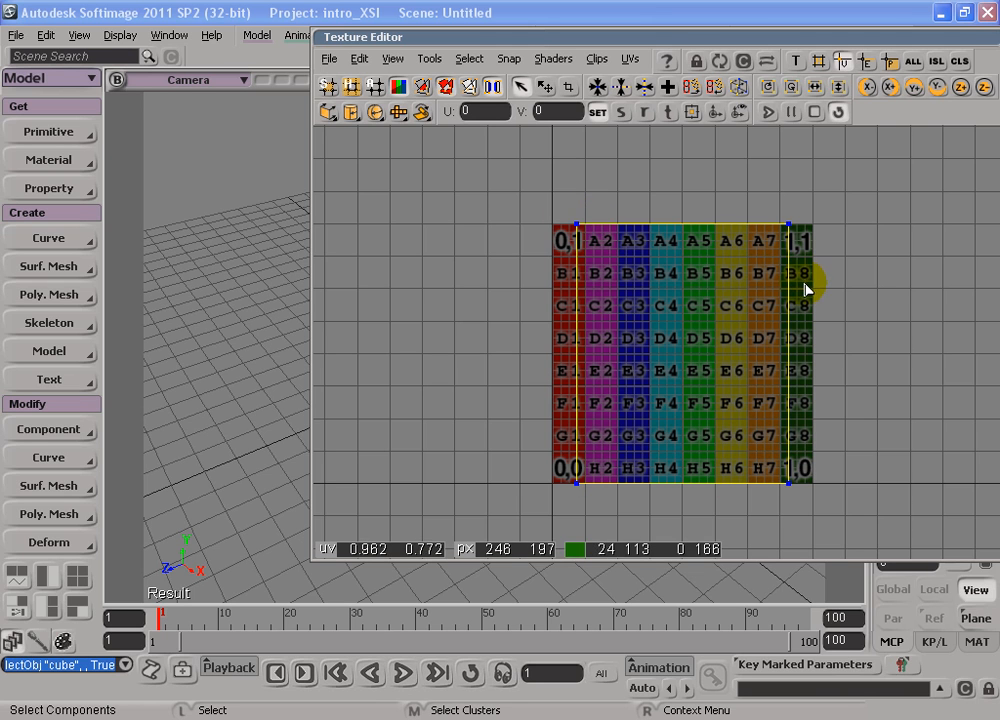
Place the Texture Editor beside the cube, try enlarging the texture support along Z, and undo the scaling
left_click_drag(494, 37, 643, 29)
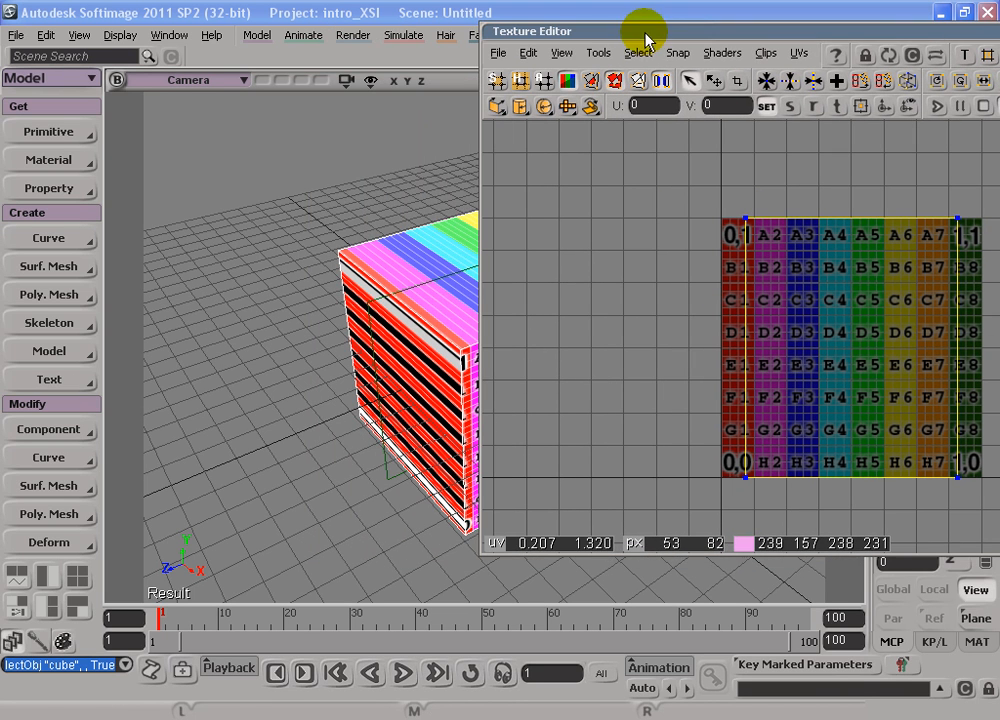
left_click(367, 468)
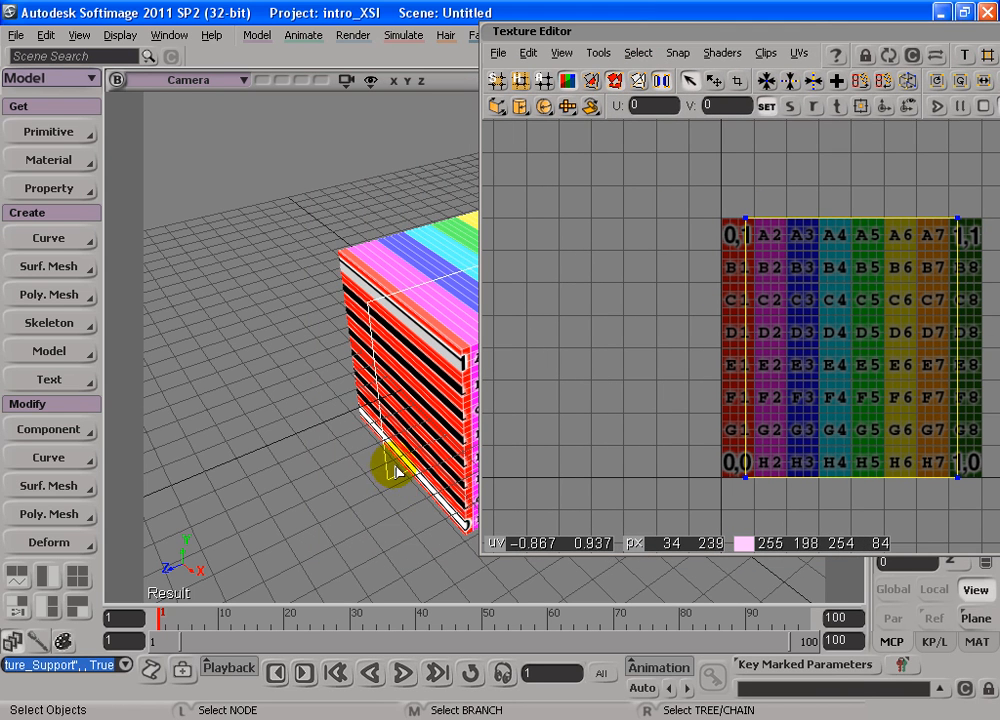
key("x")
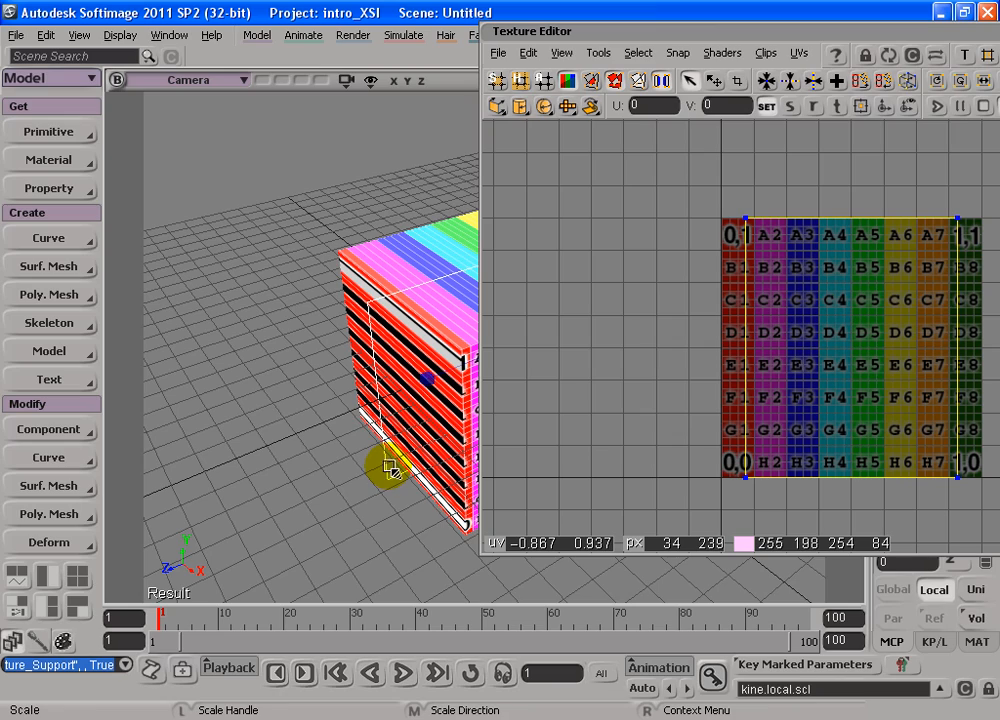
left_click_drag(432, 380, 306, 394)
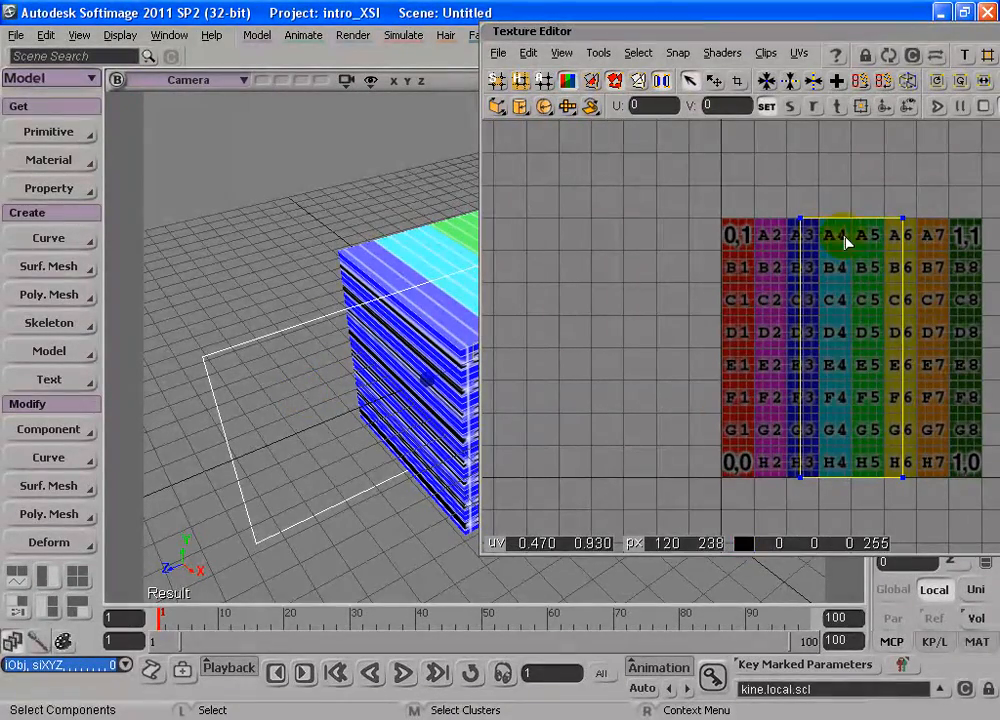
key("s")
left_click_drag(355, 413, 328, 407)
key("ctrl+z")
key("ctrl+z")
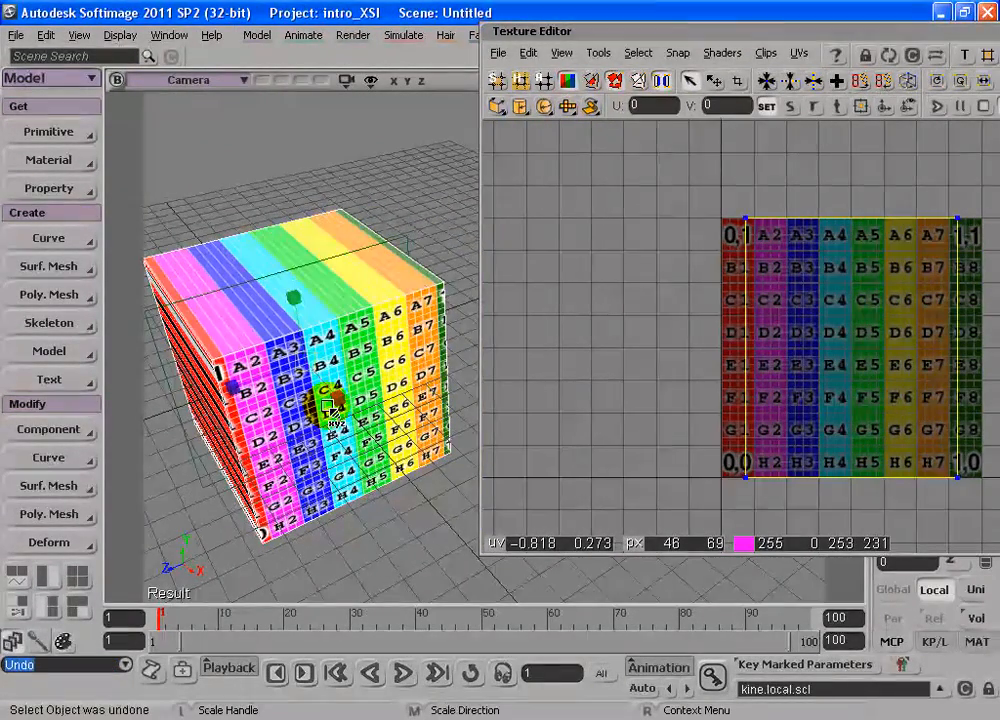